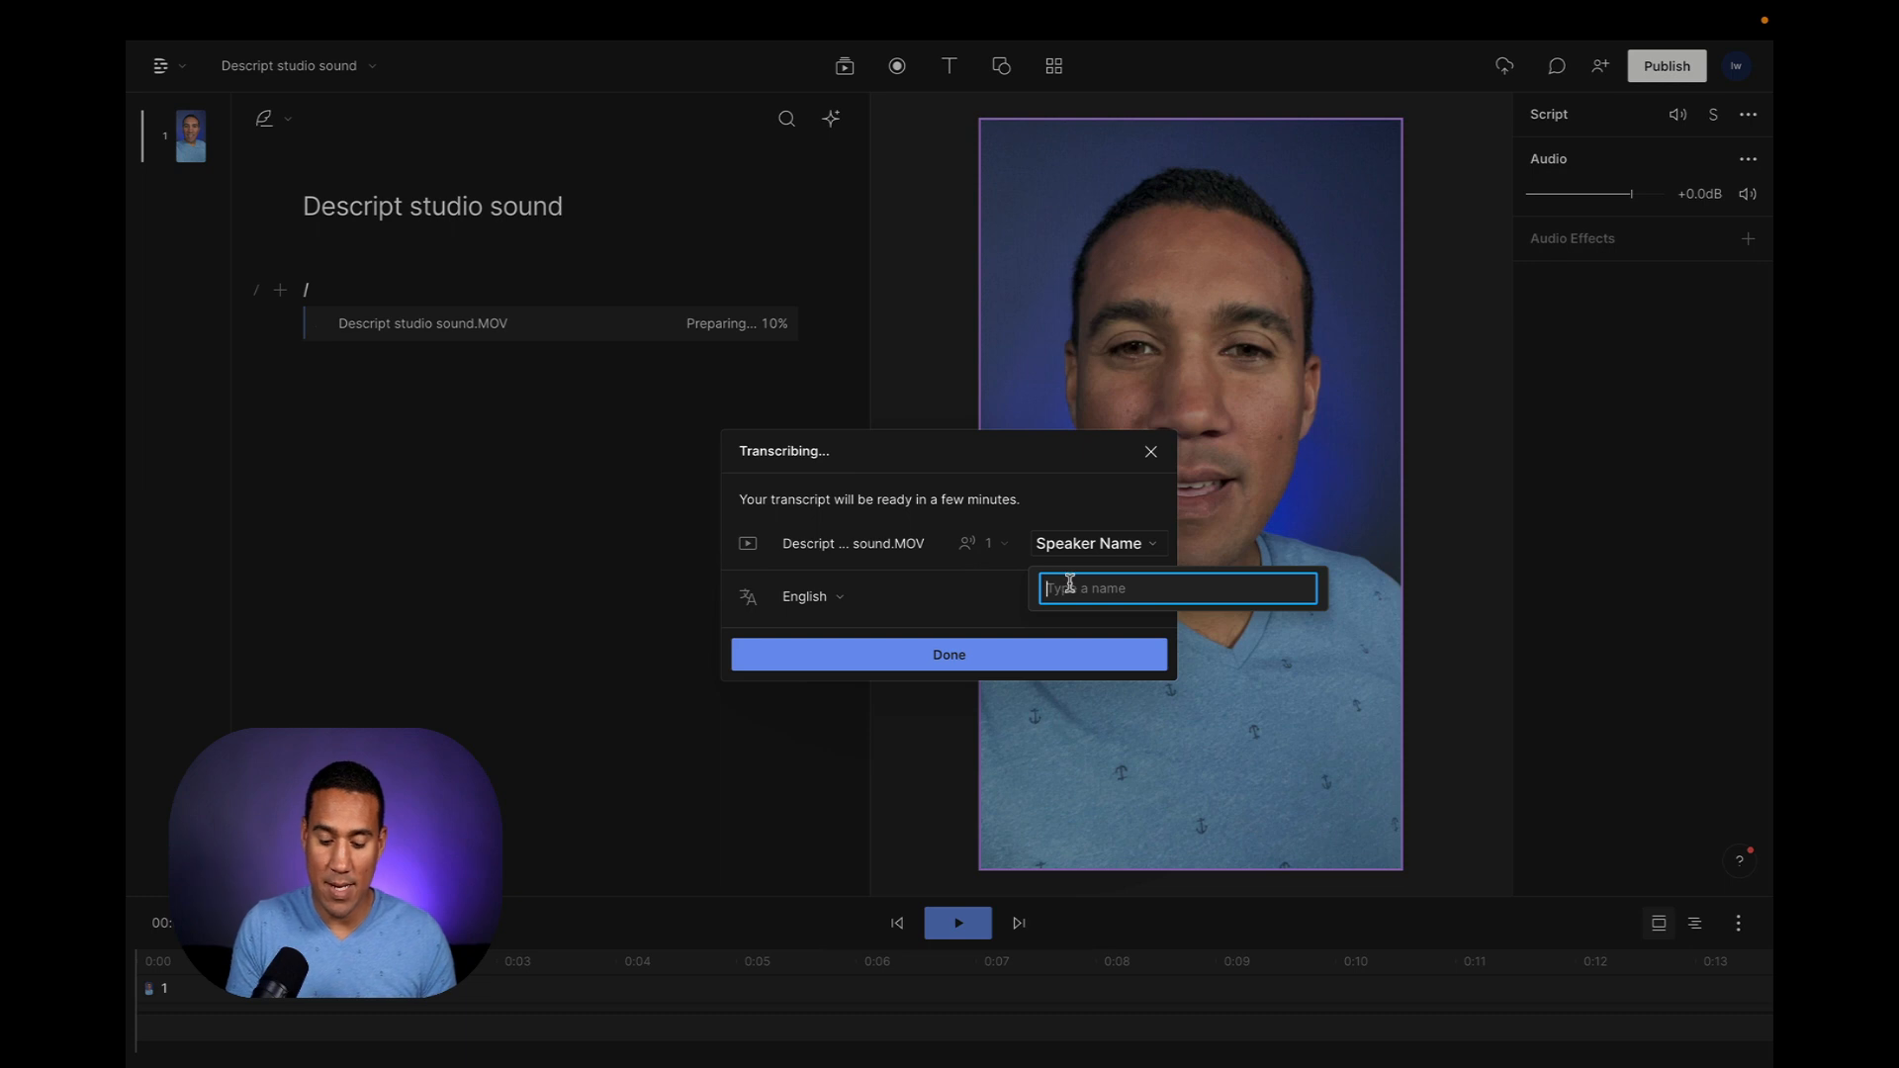
Enter the speaker's name for the imported clip and finish the transcription setup
text(Lyle)
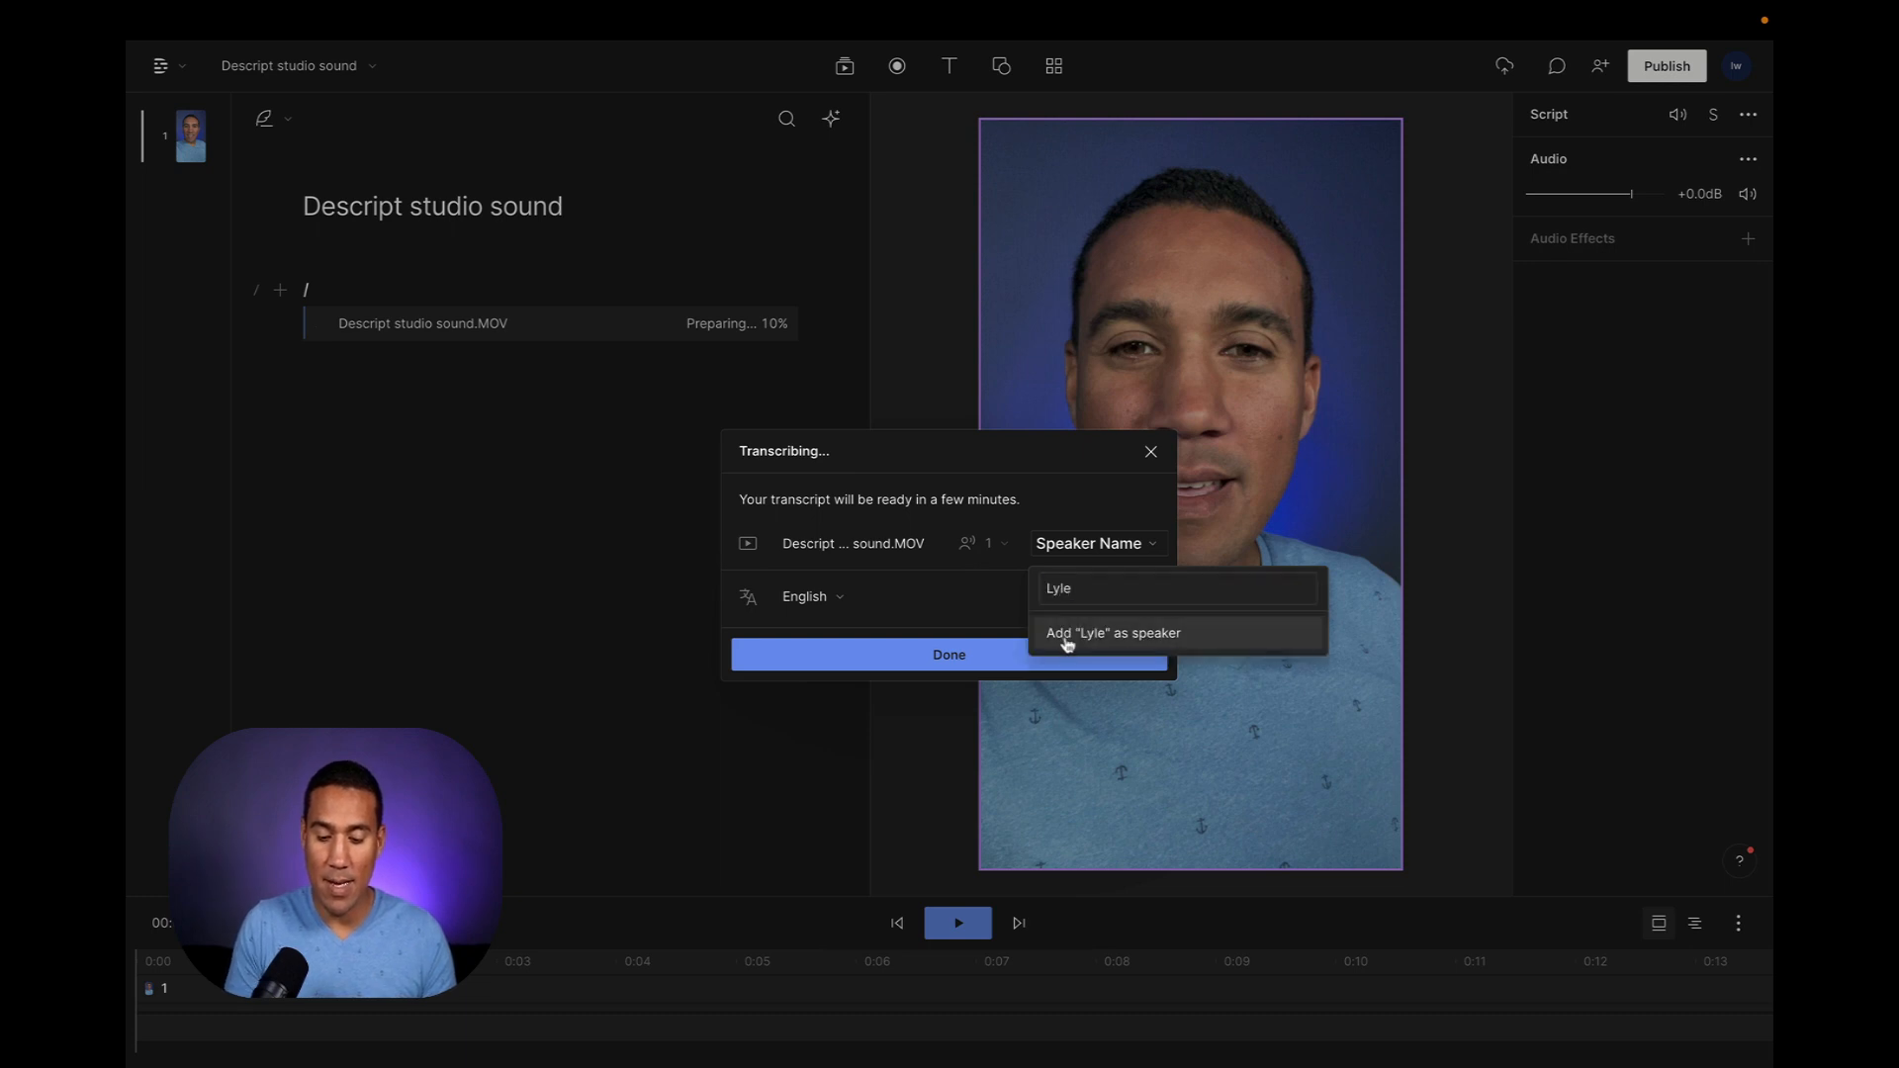
click(1064, 642)
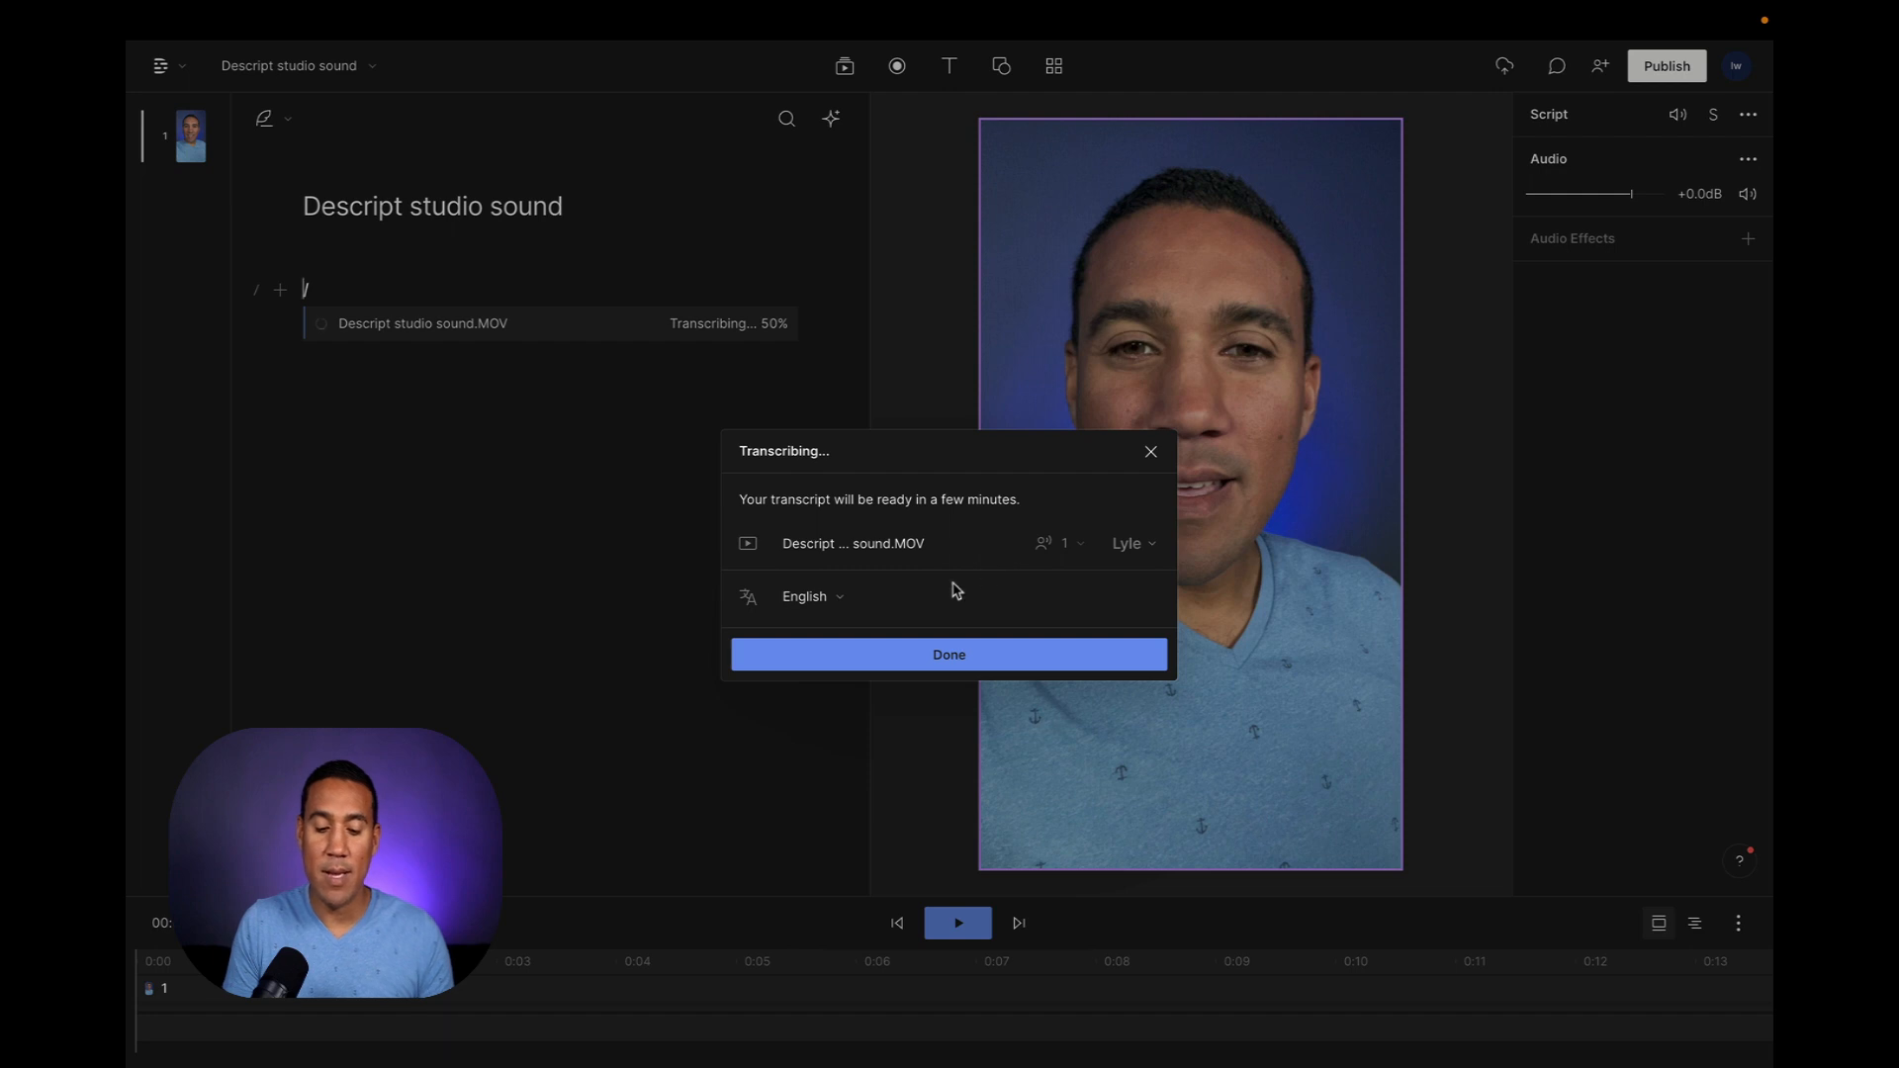
click(947, 661)
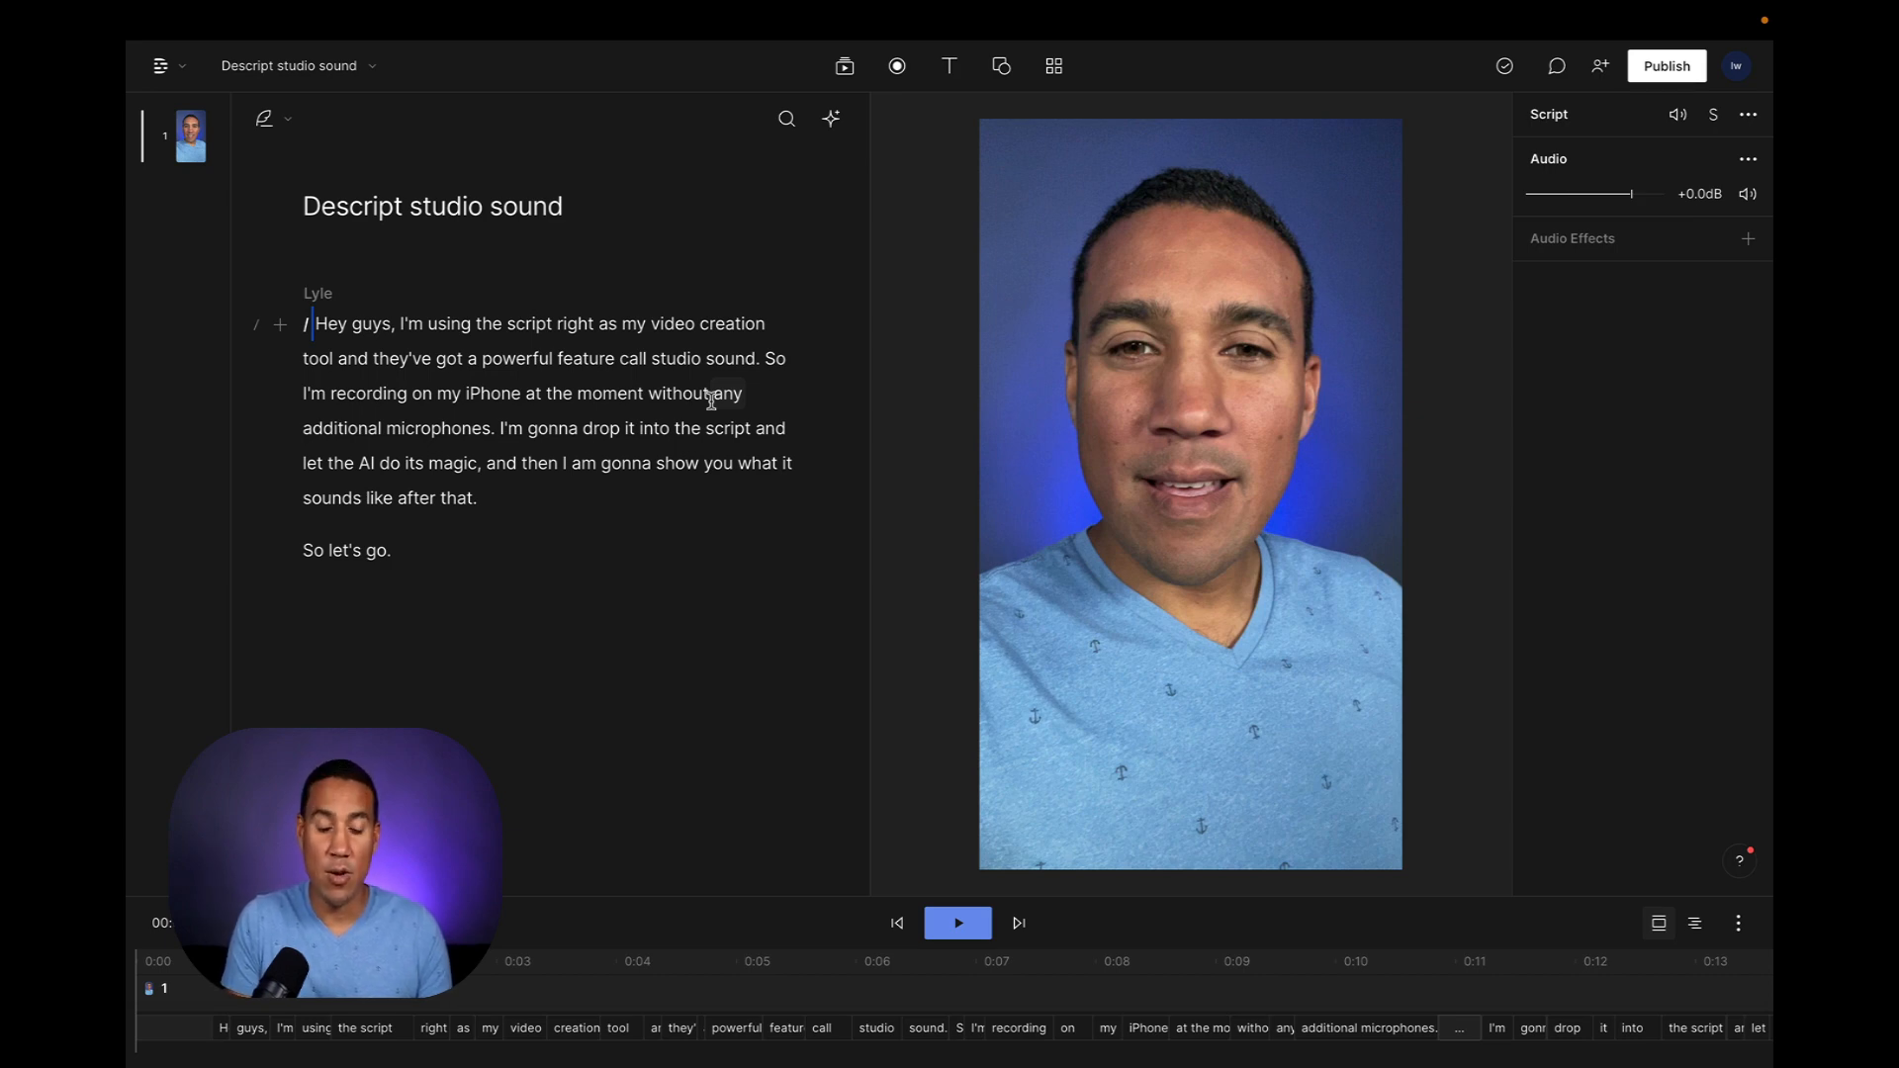
Add captions to the video, place them low in the frame at about Y 1610, and play a short preview
click(951, 67)
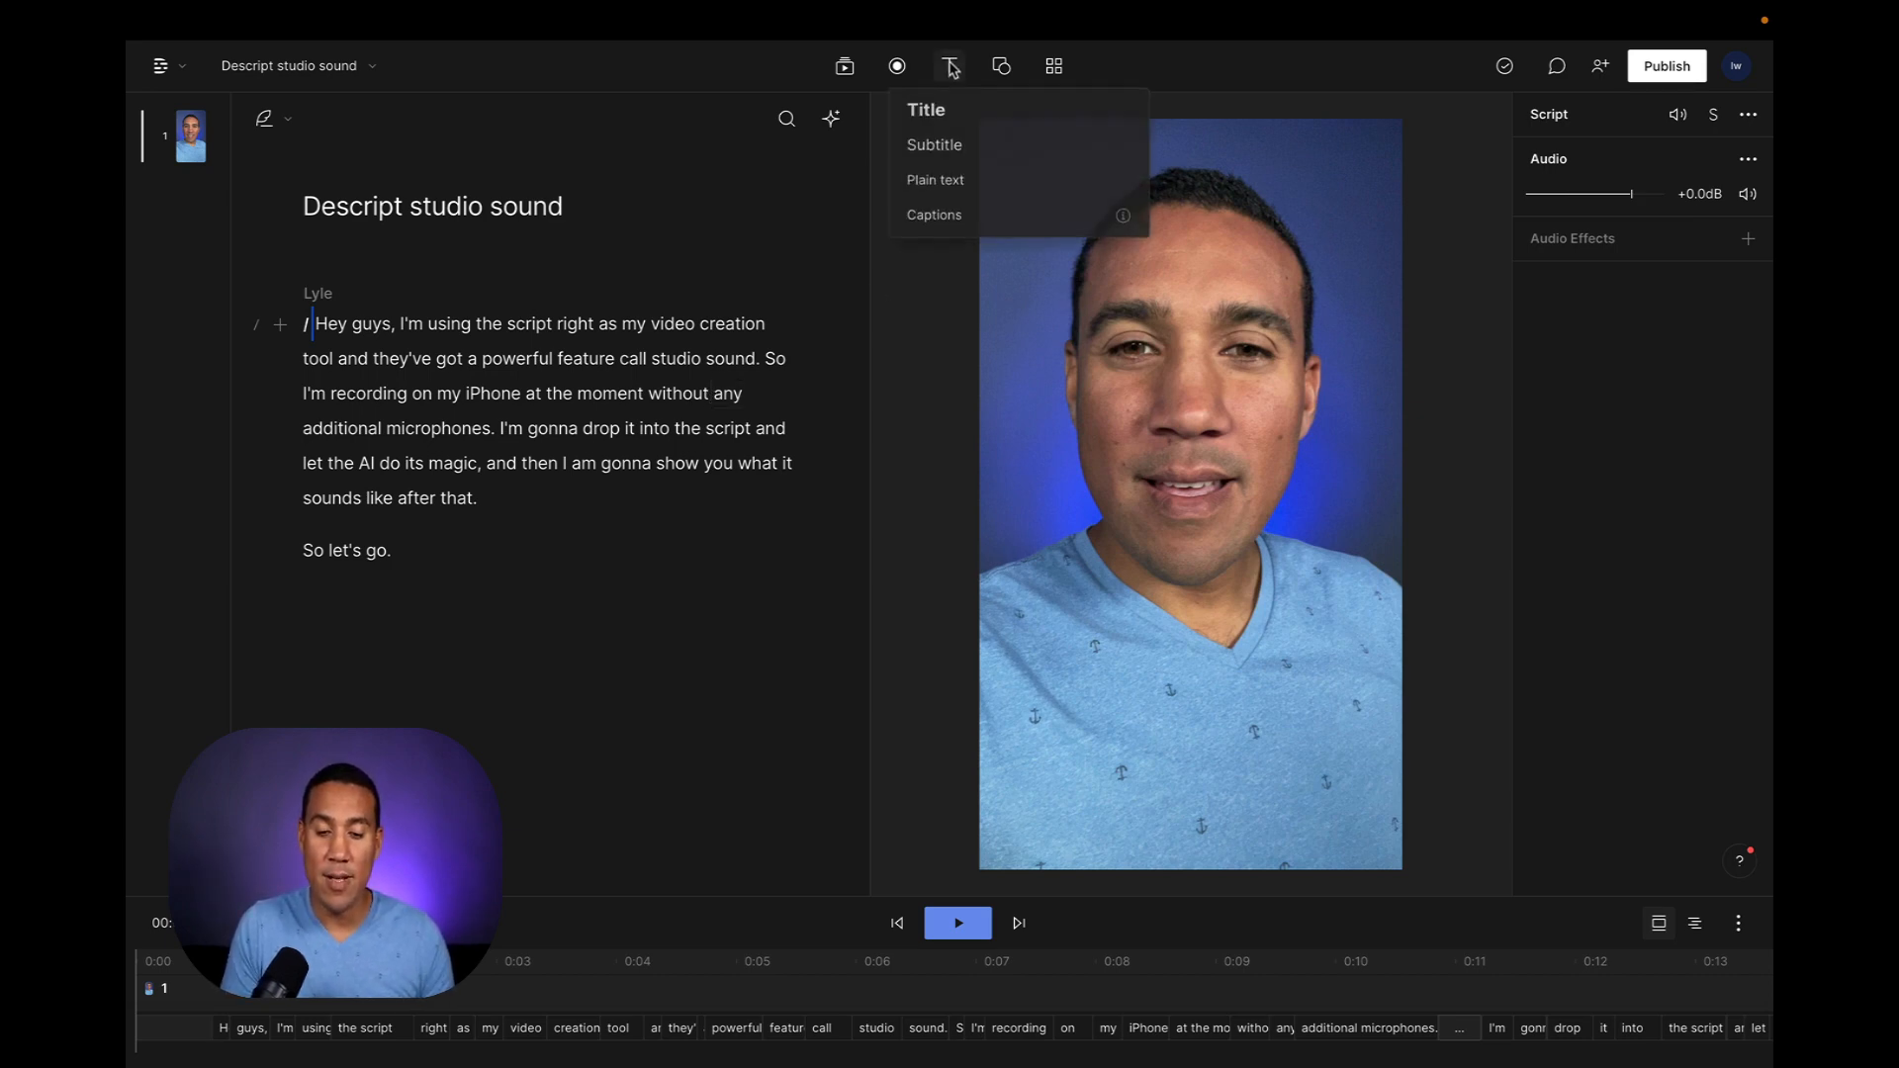
click(952, 218)
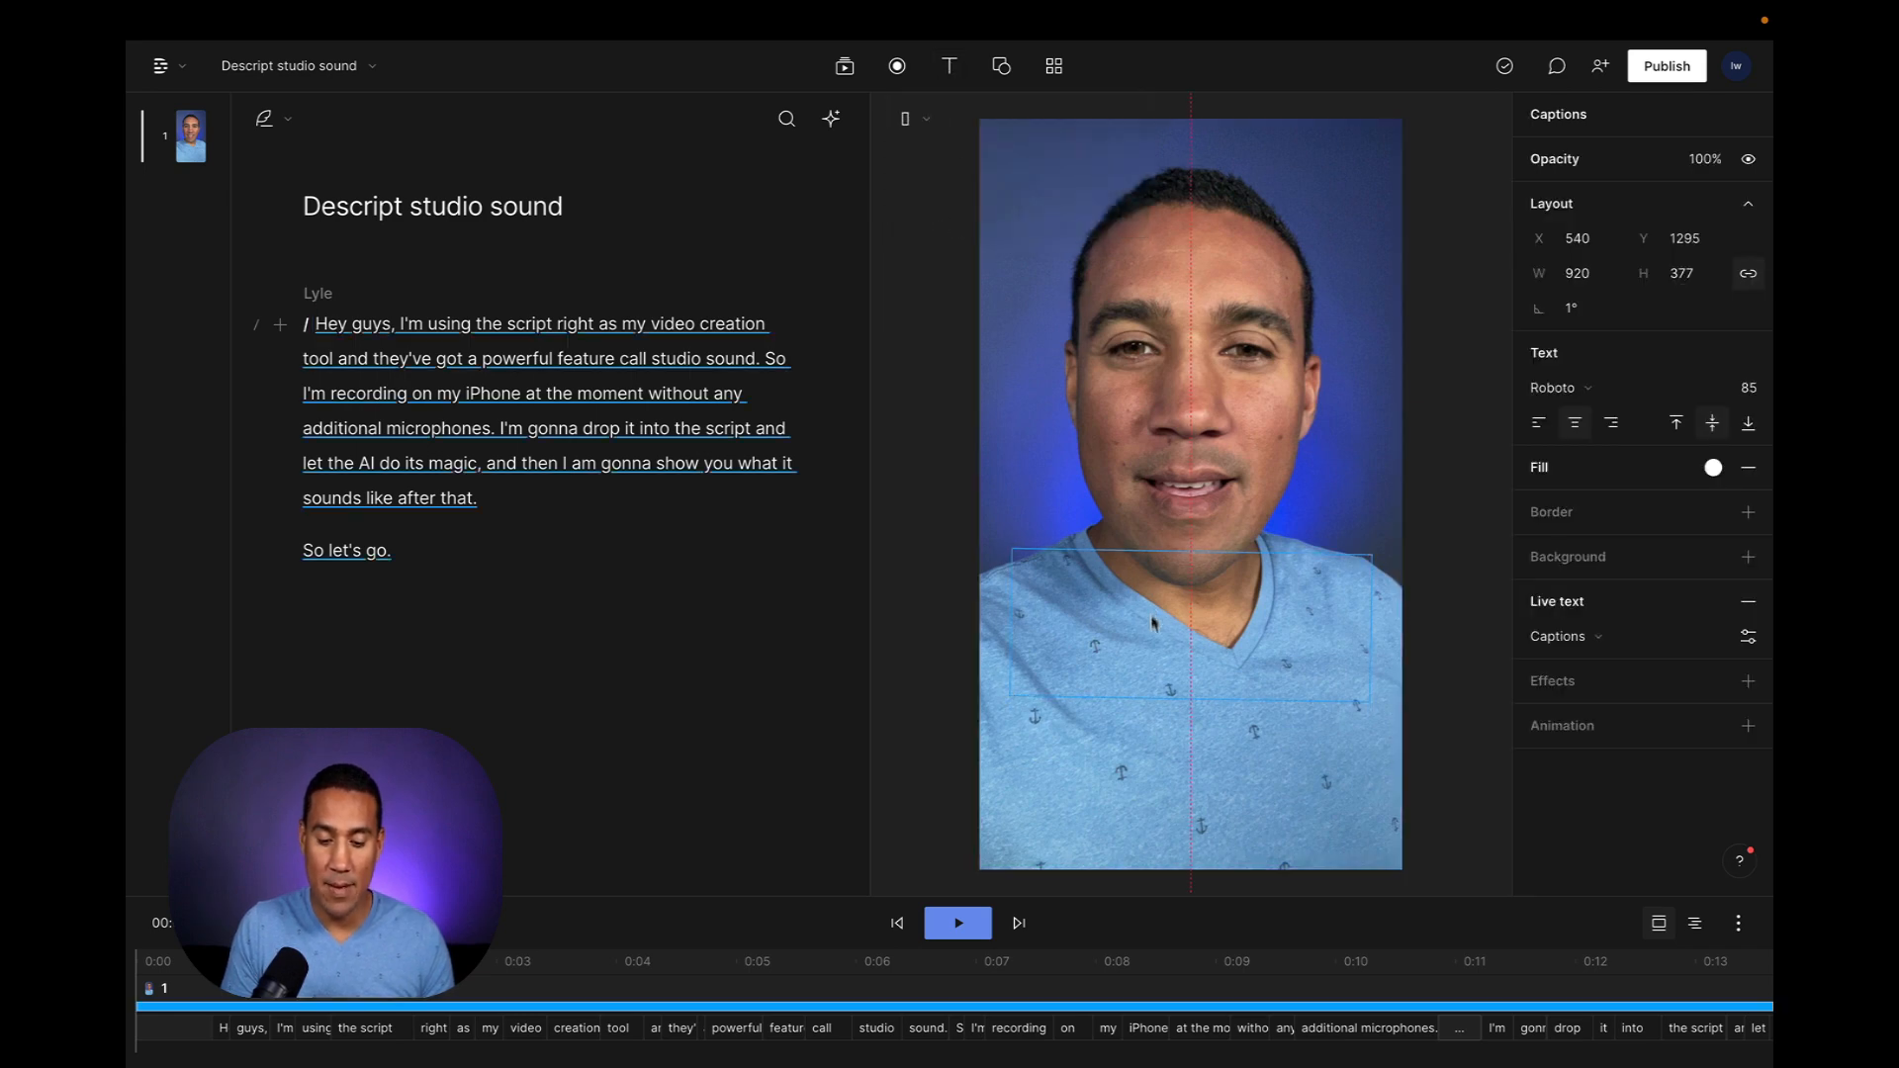
drag(1154, 623, 1159, 729)
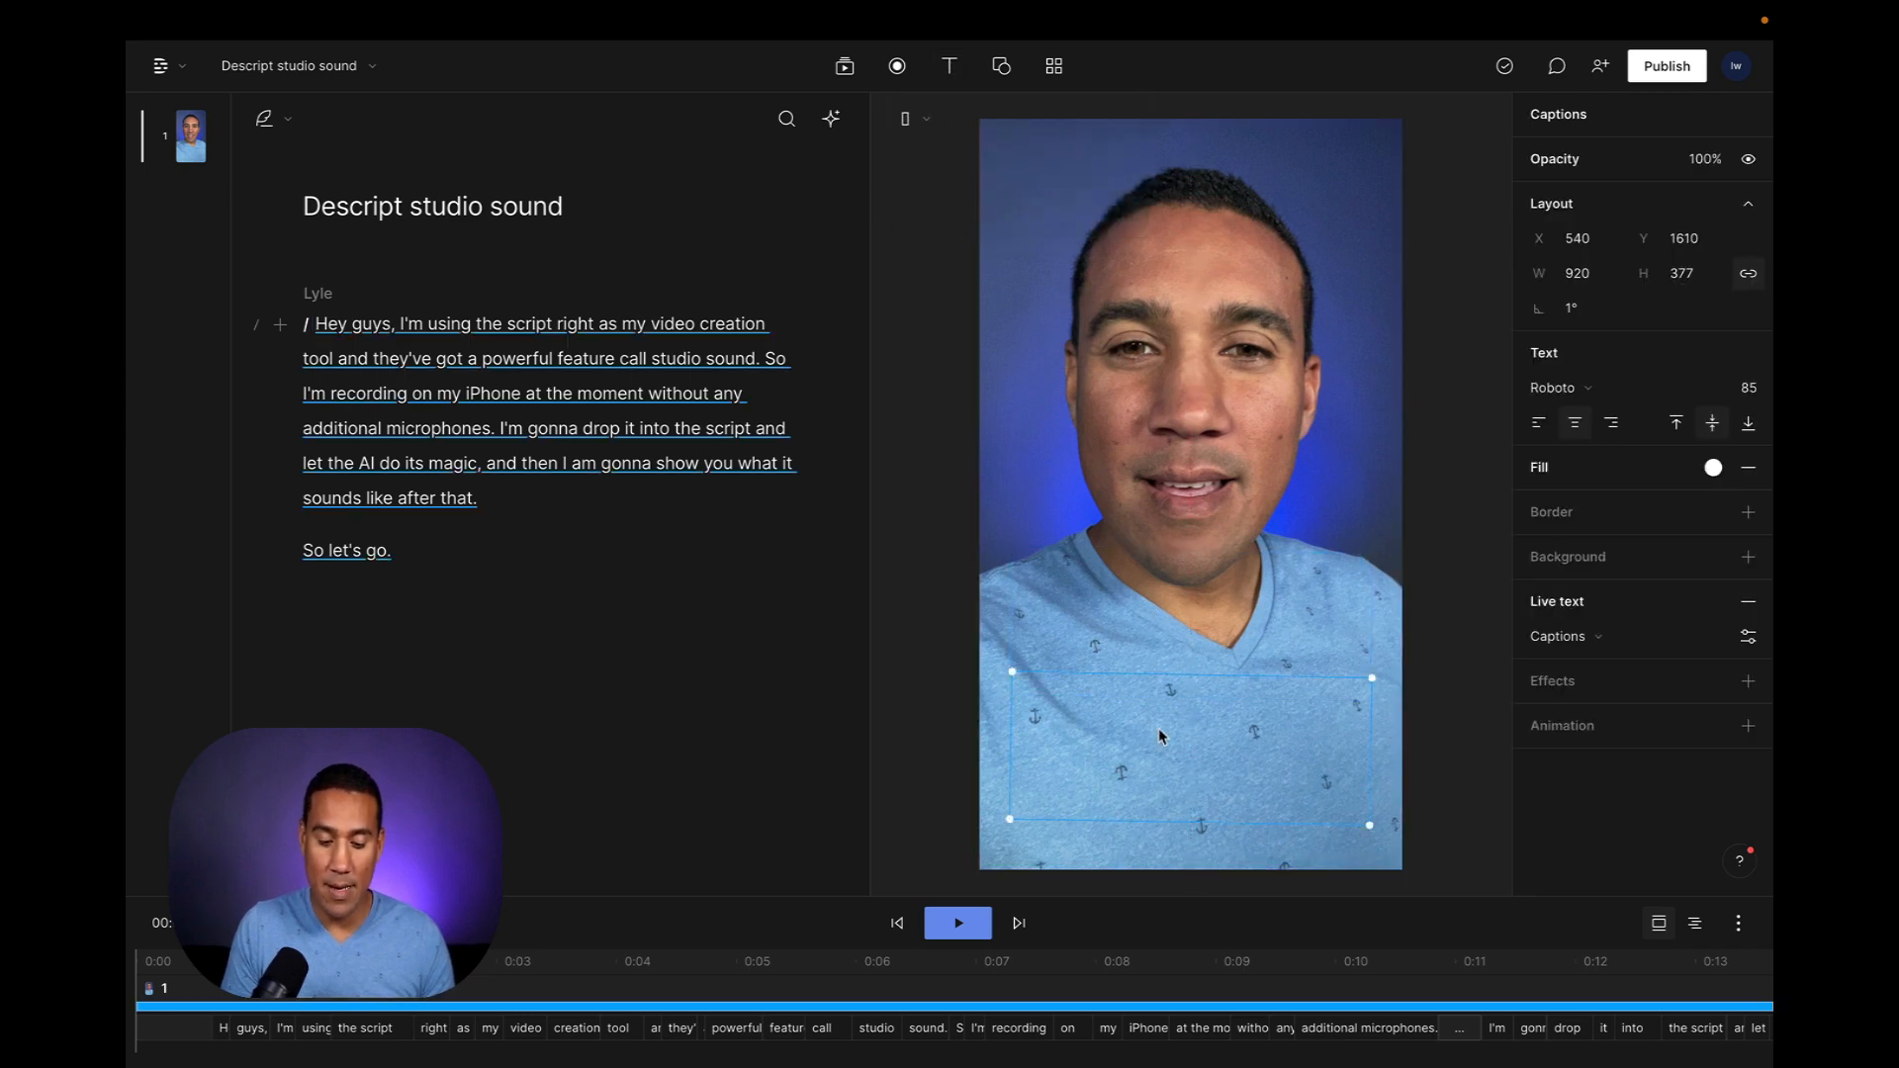
click(964, 925)
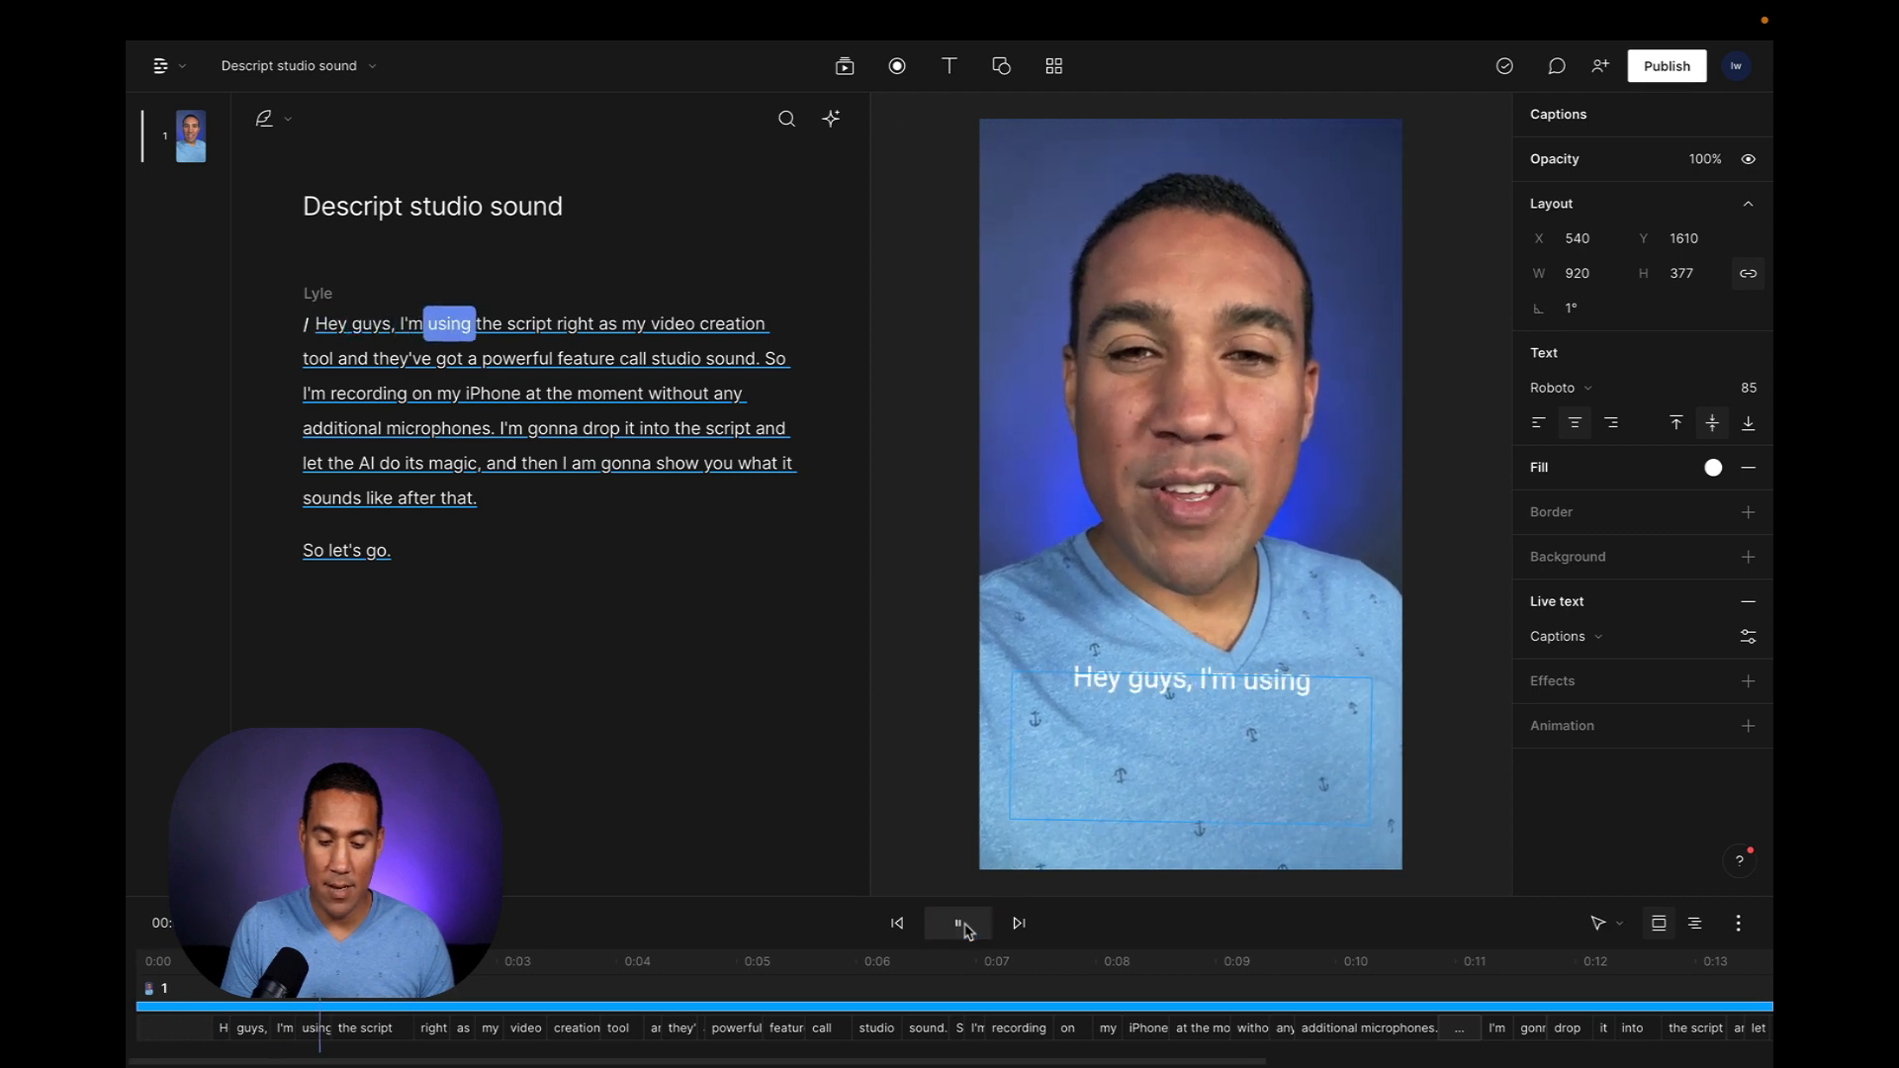
click(959, 923)
Change the captions' fill colour to red, hex ea1414
click(1204, 675)
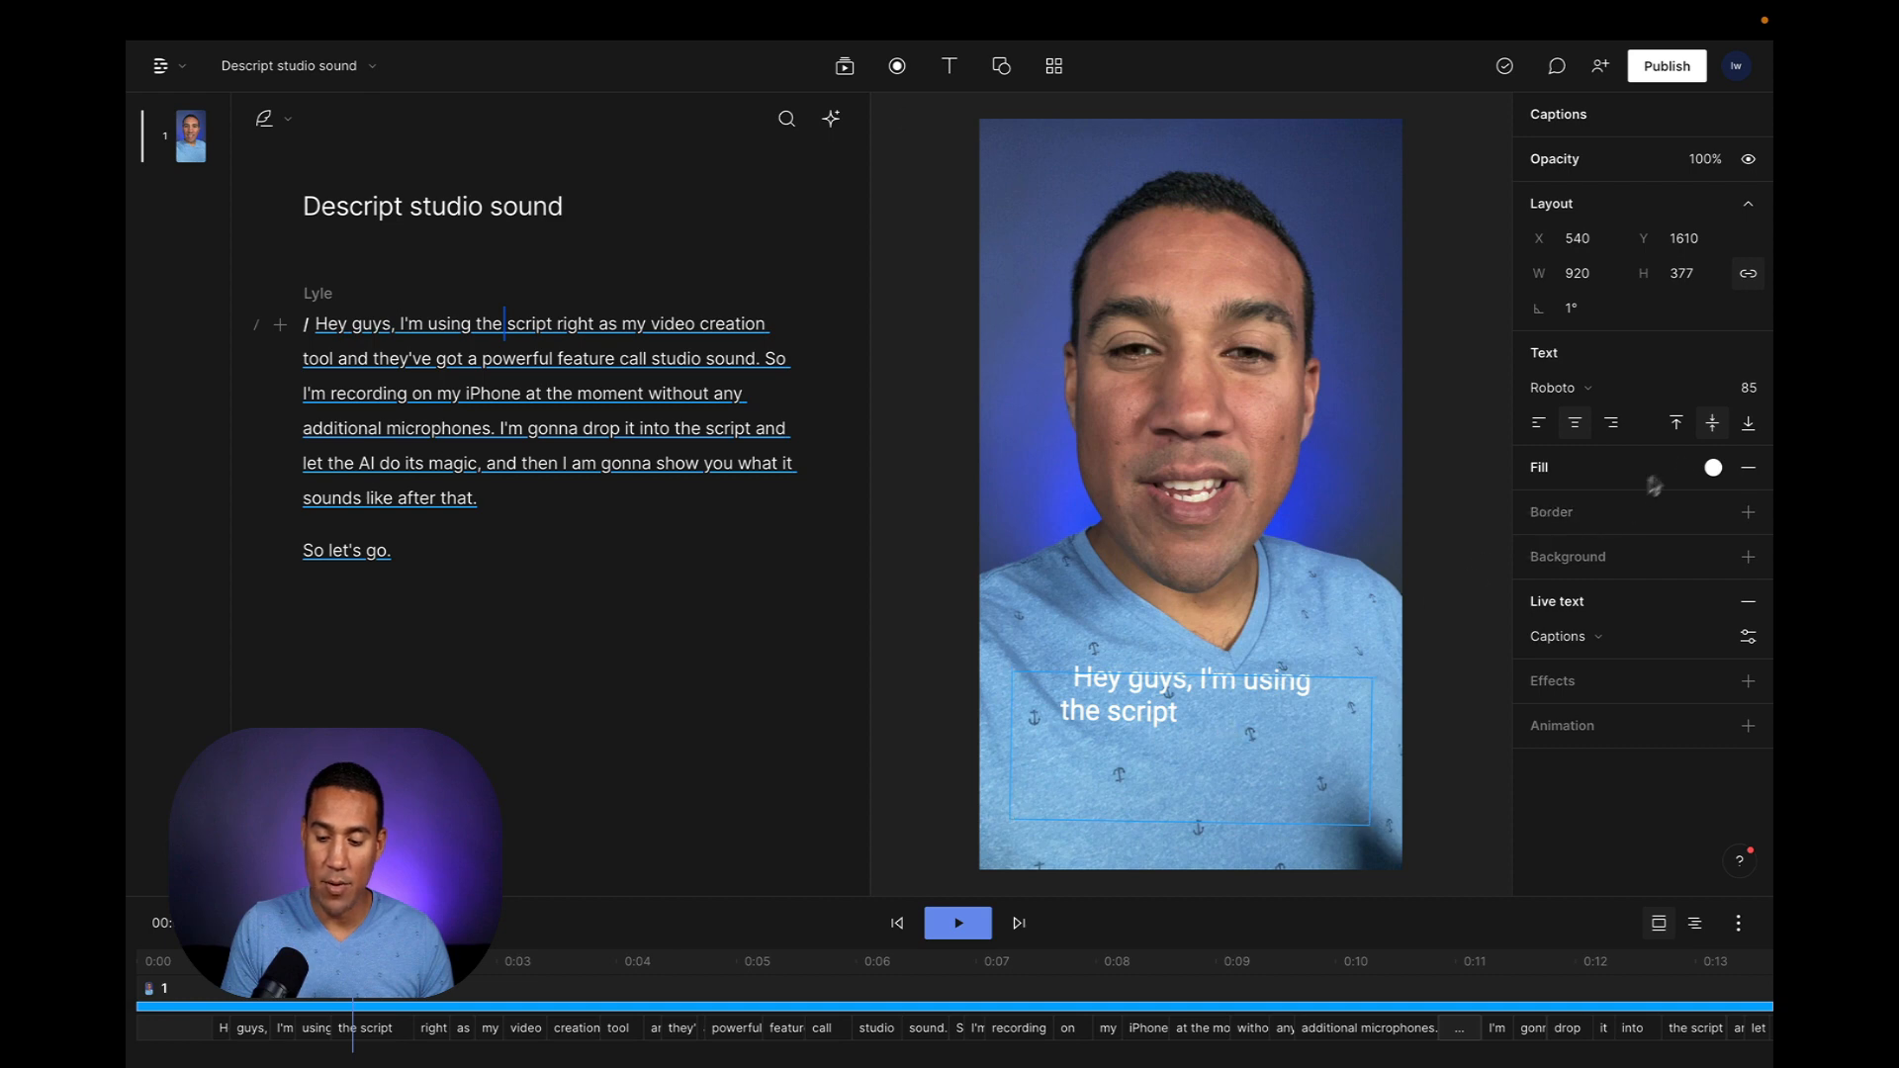
click(1713, 469)
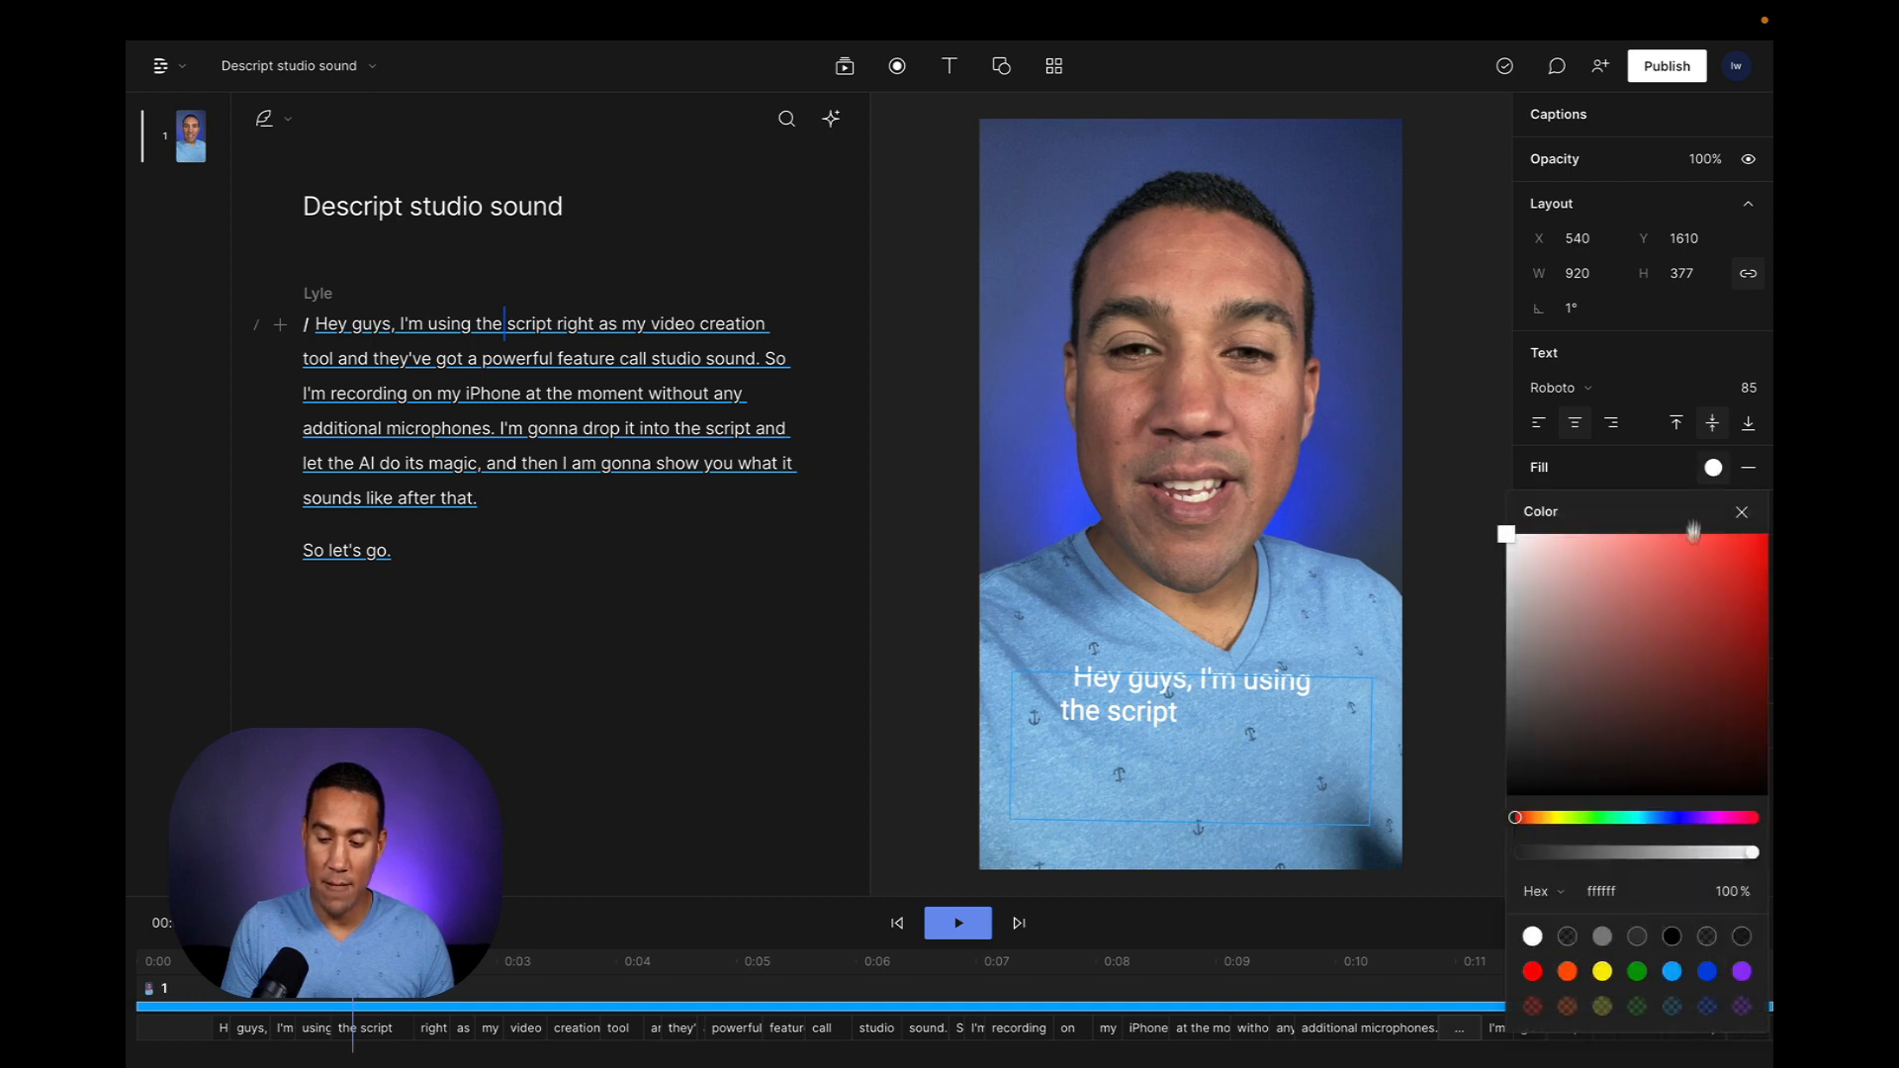
click(1738, 546)
drag(1738, 546, 1746, 558)
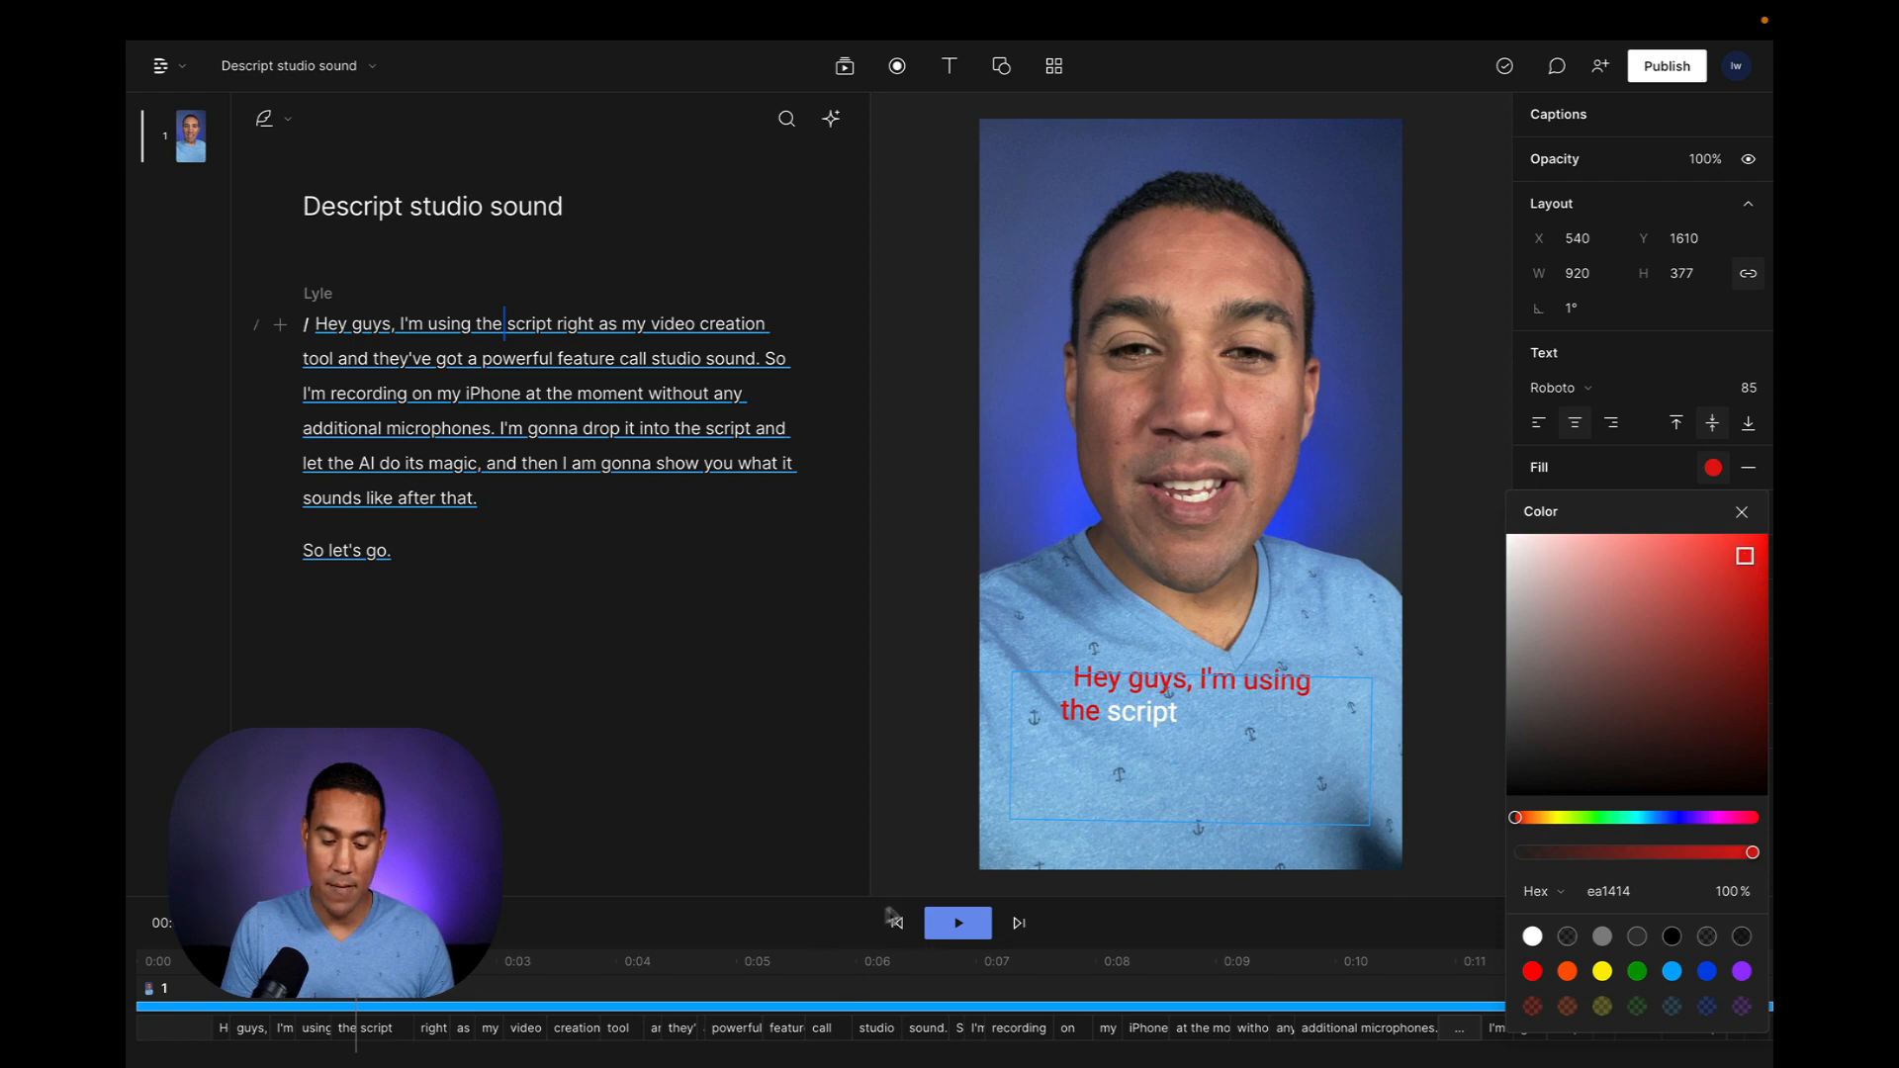
Play the video from the beginning to check how the red captions look
click(899, 924)
click(899, 924)
click(959, 923)
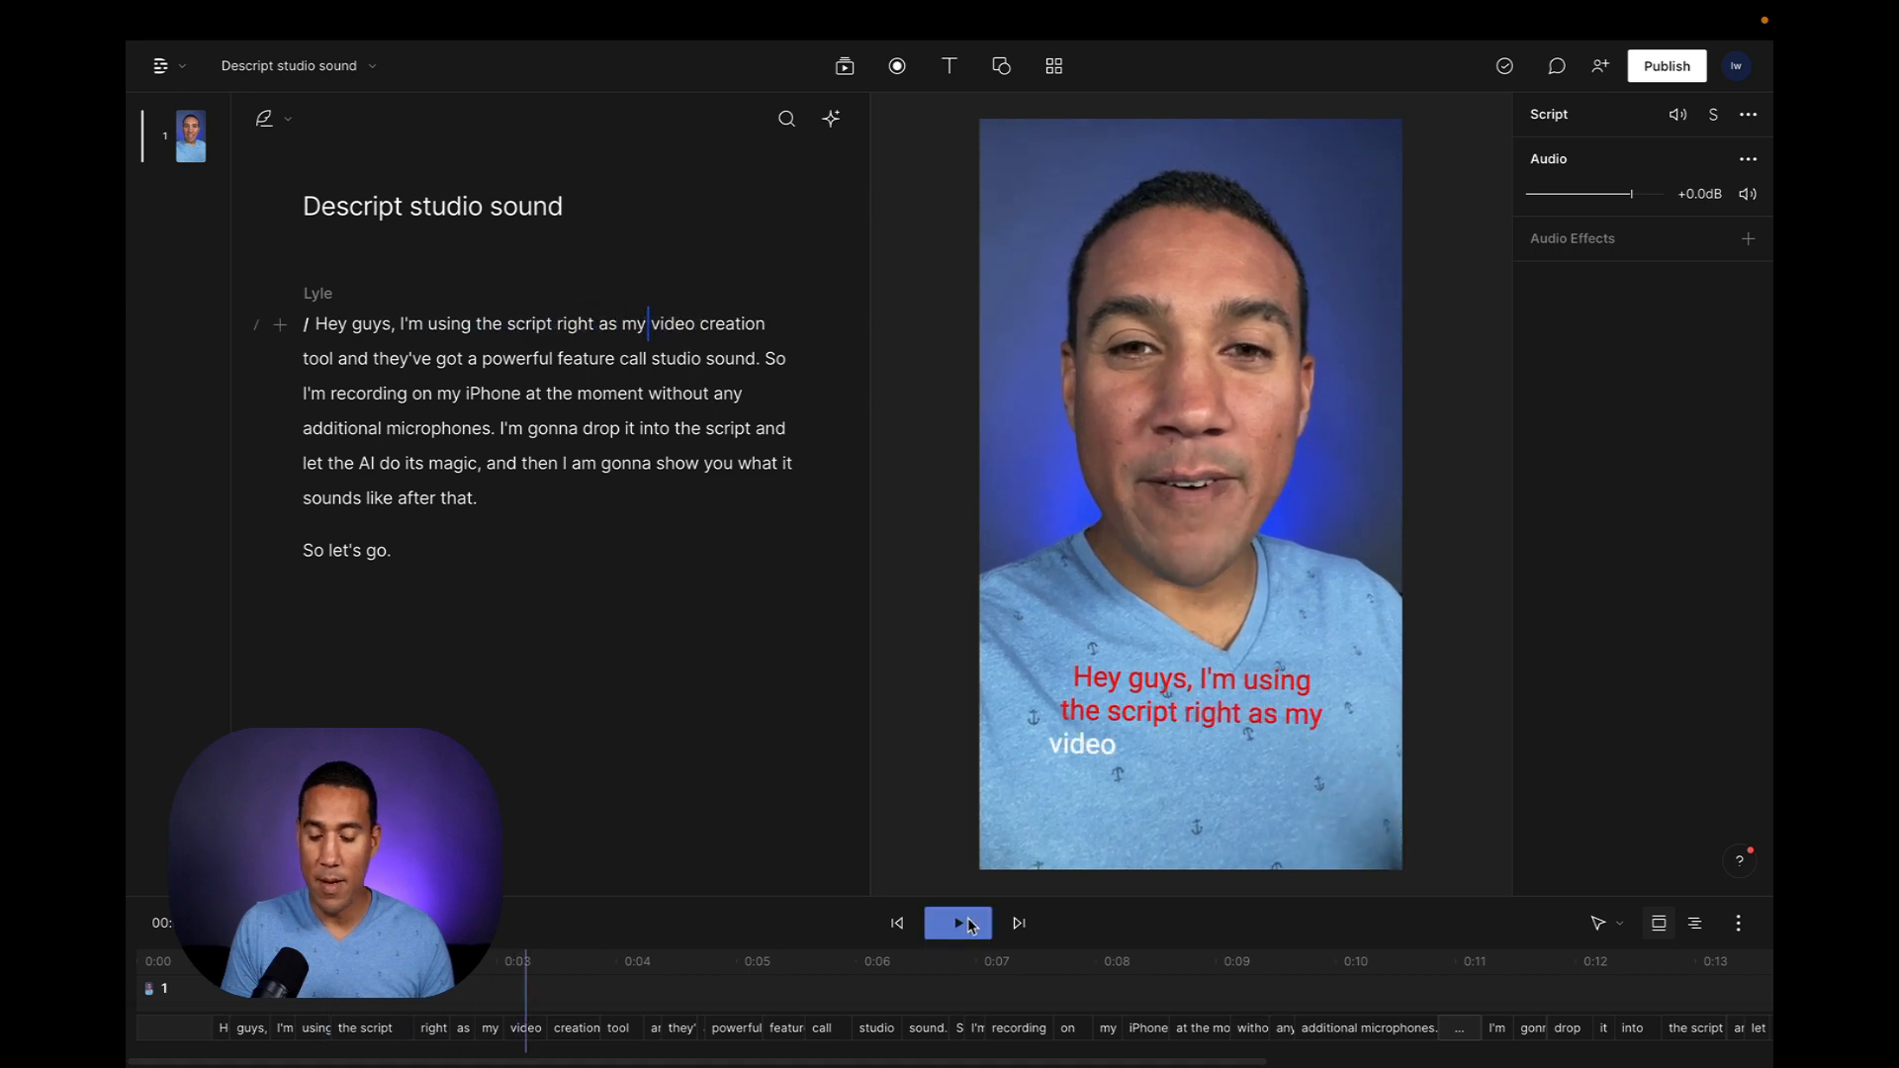
click(964, 923)
click(1019, 806)
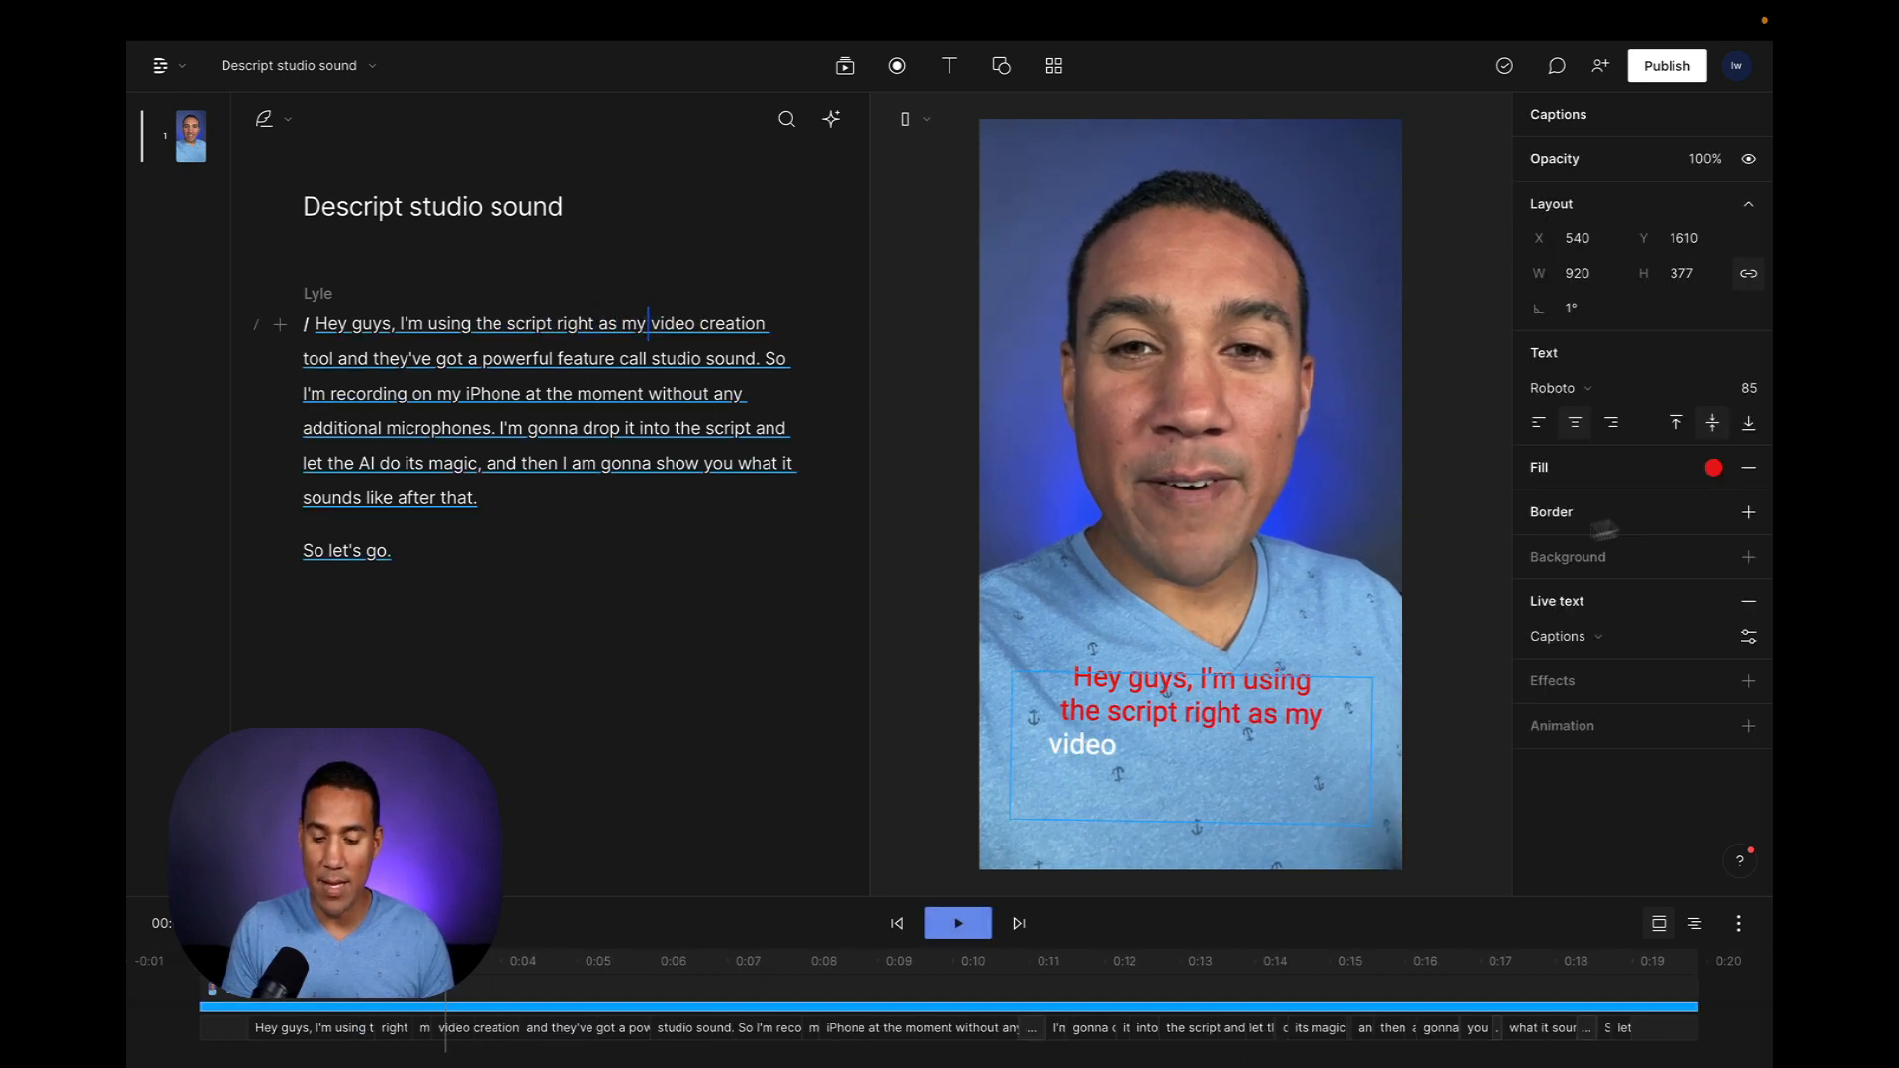
click(958, 925)
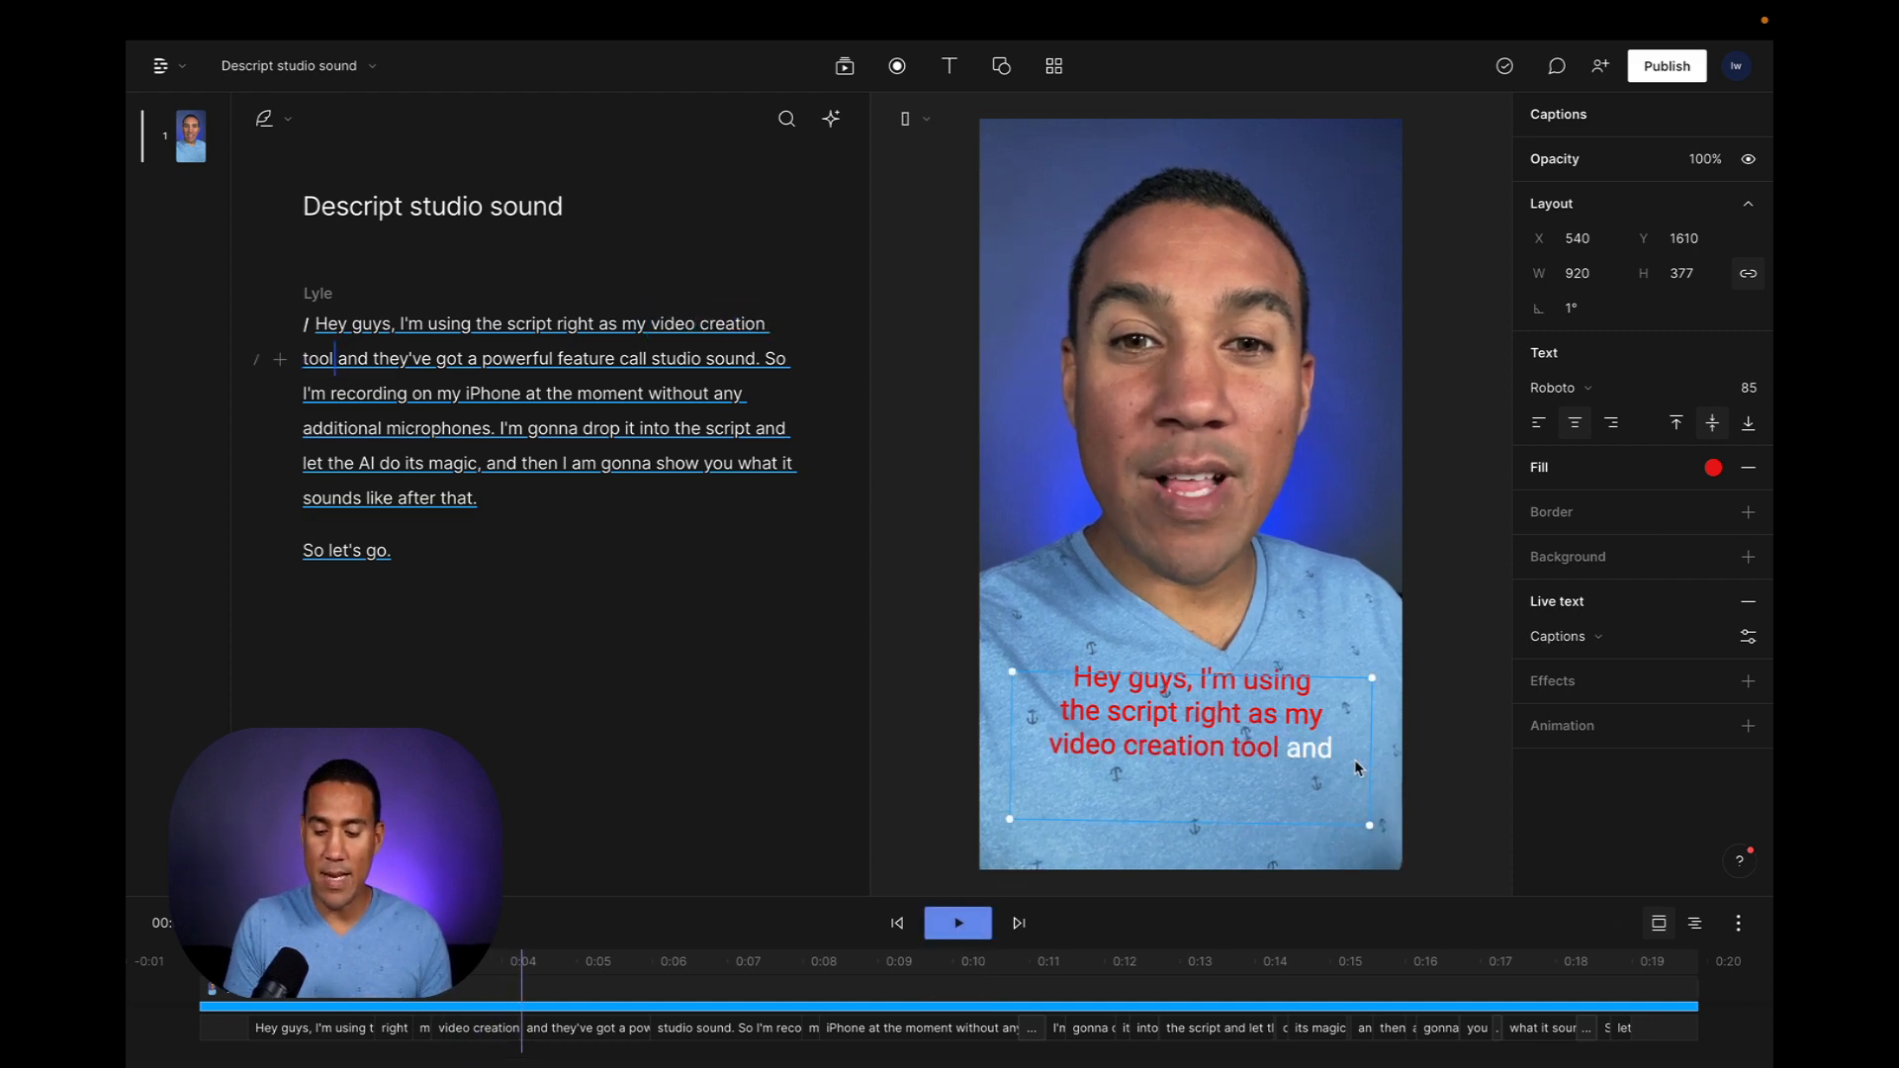
Remove and restore the captions' fill, and set its colour to white, hex ffffff
click(1749, 468)
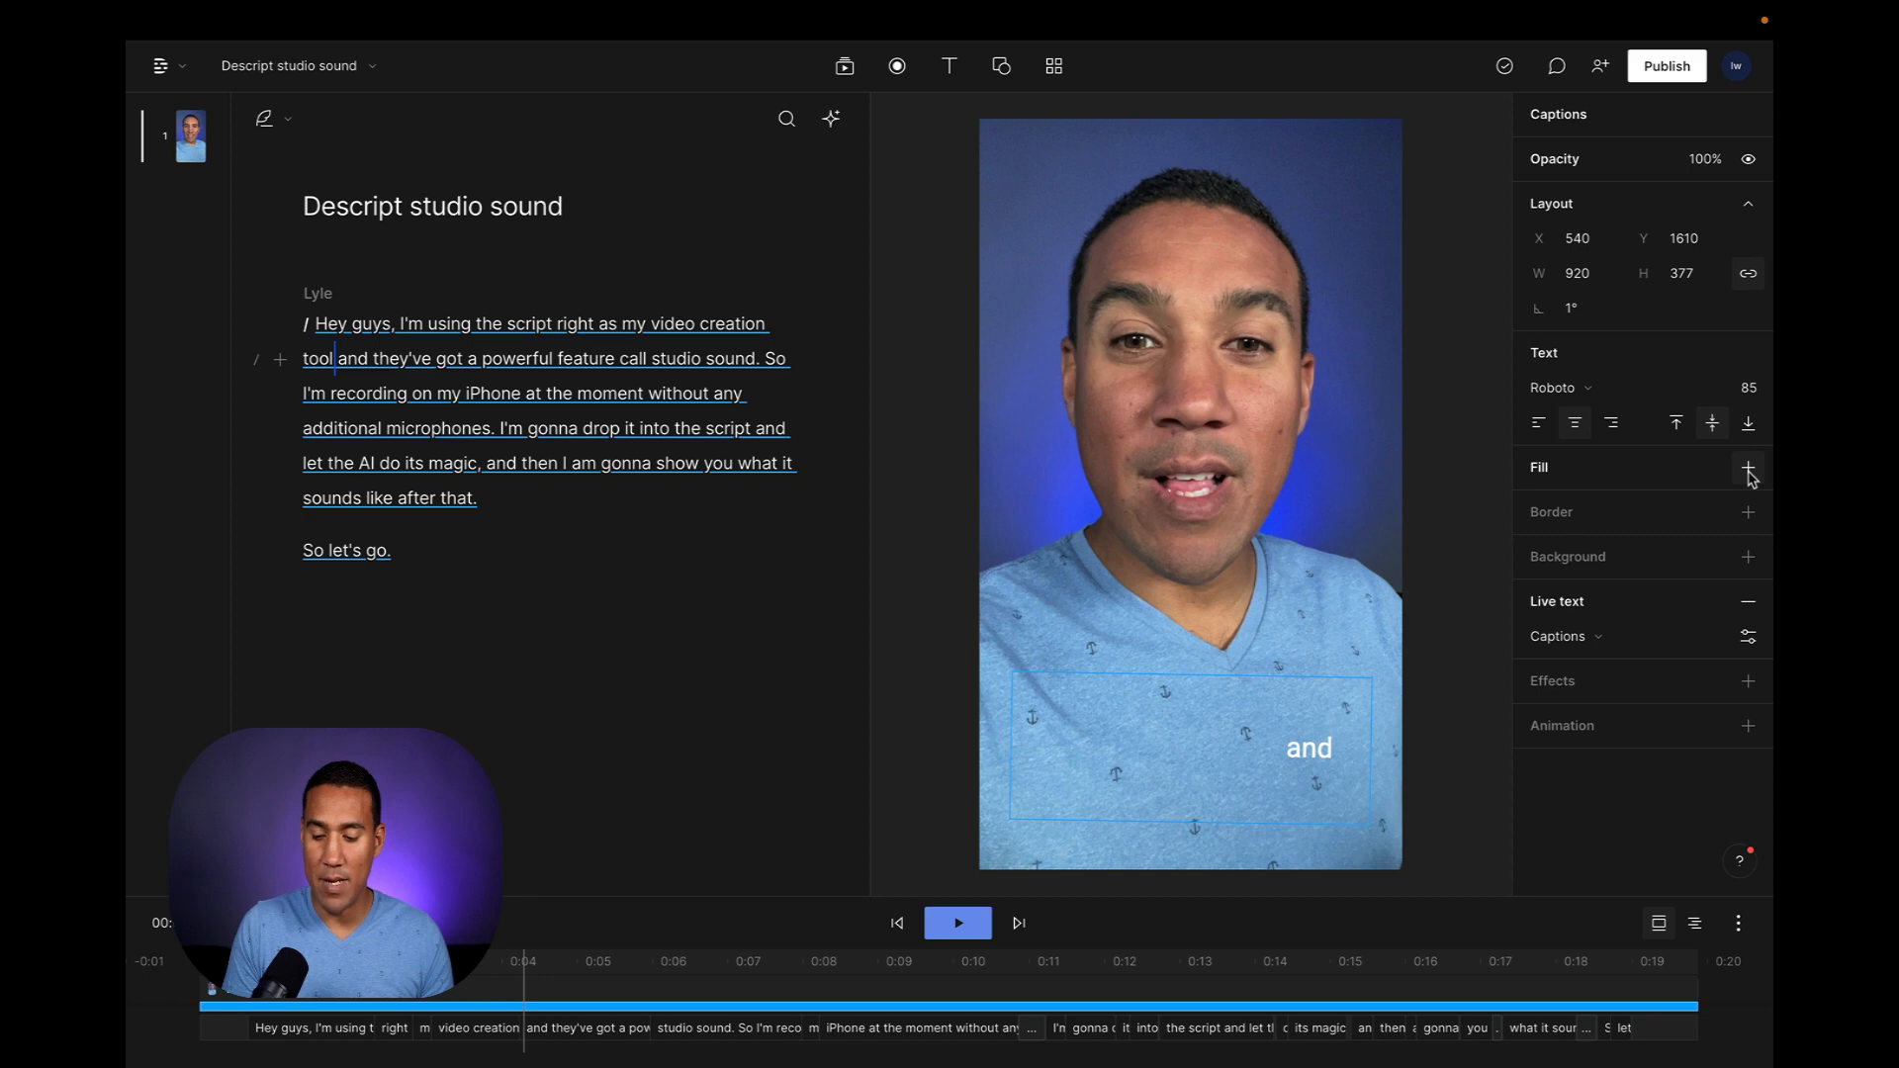
click(1749, 469)
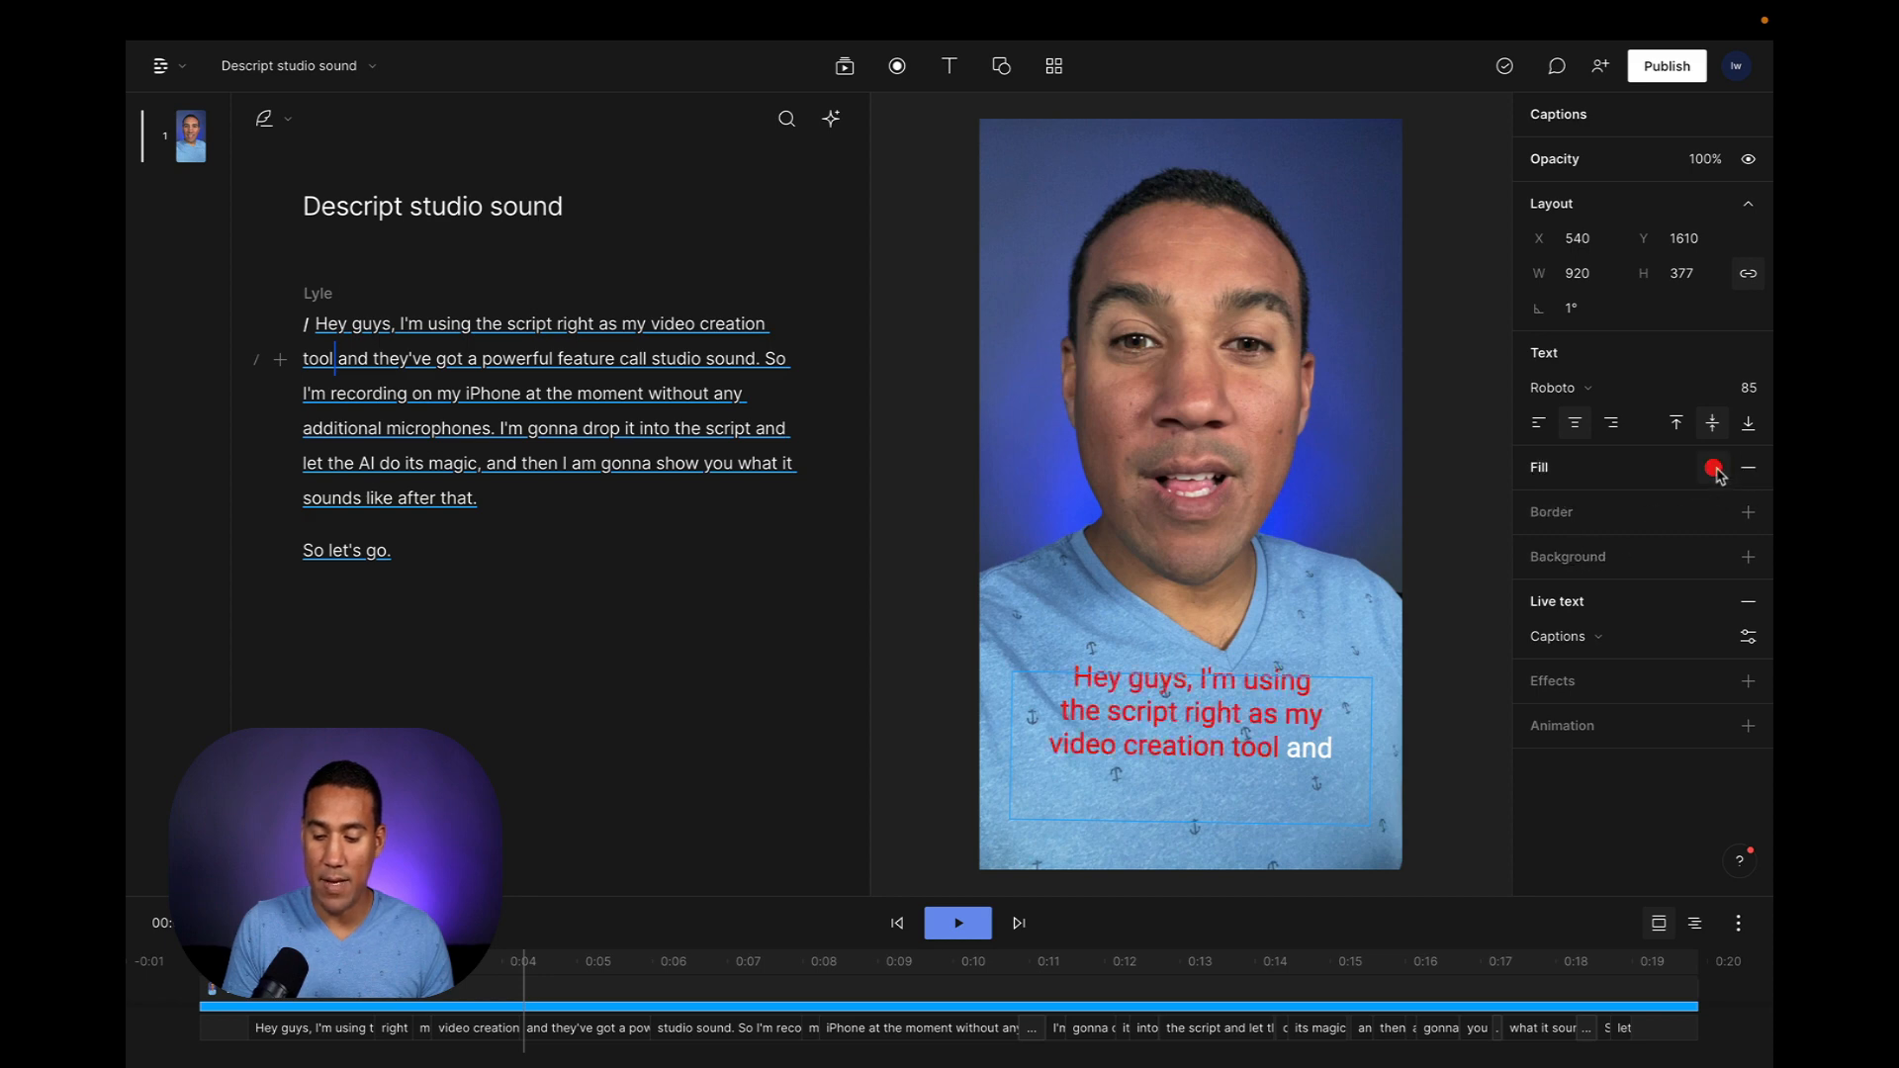
click(1714, 469)
click(1532, 937)
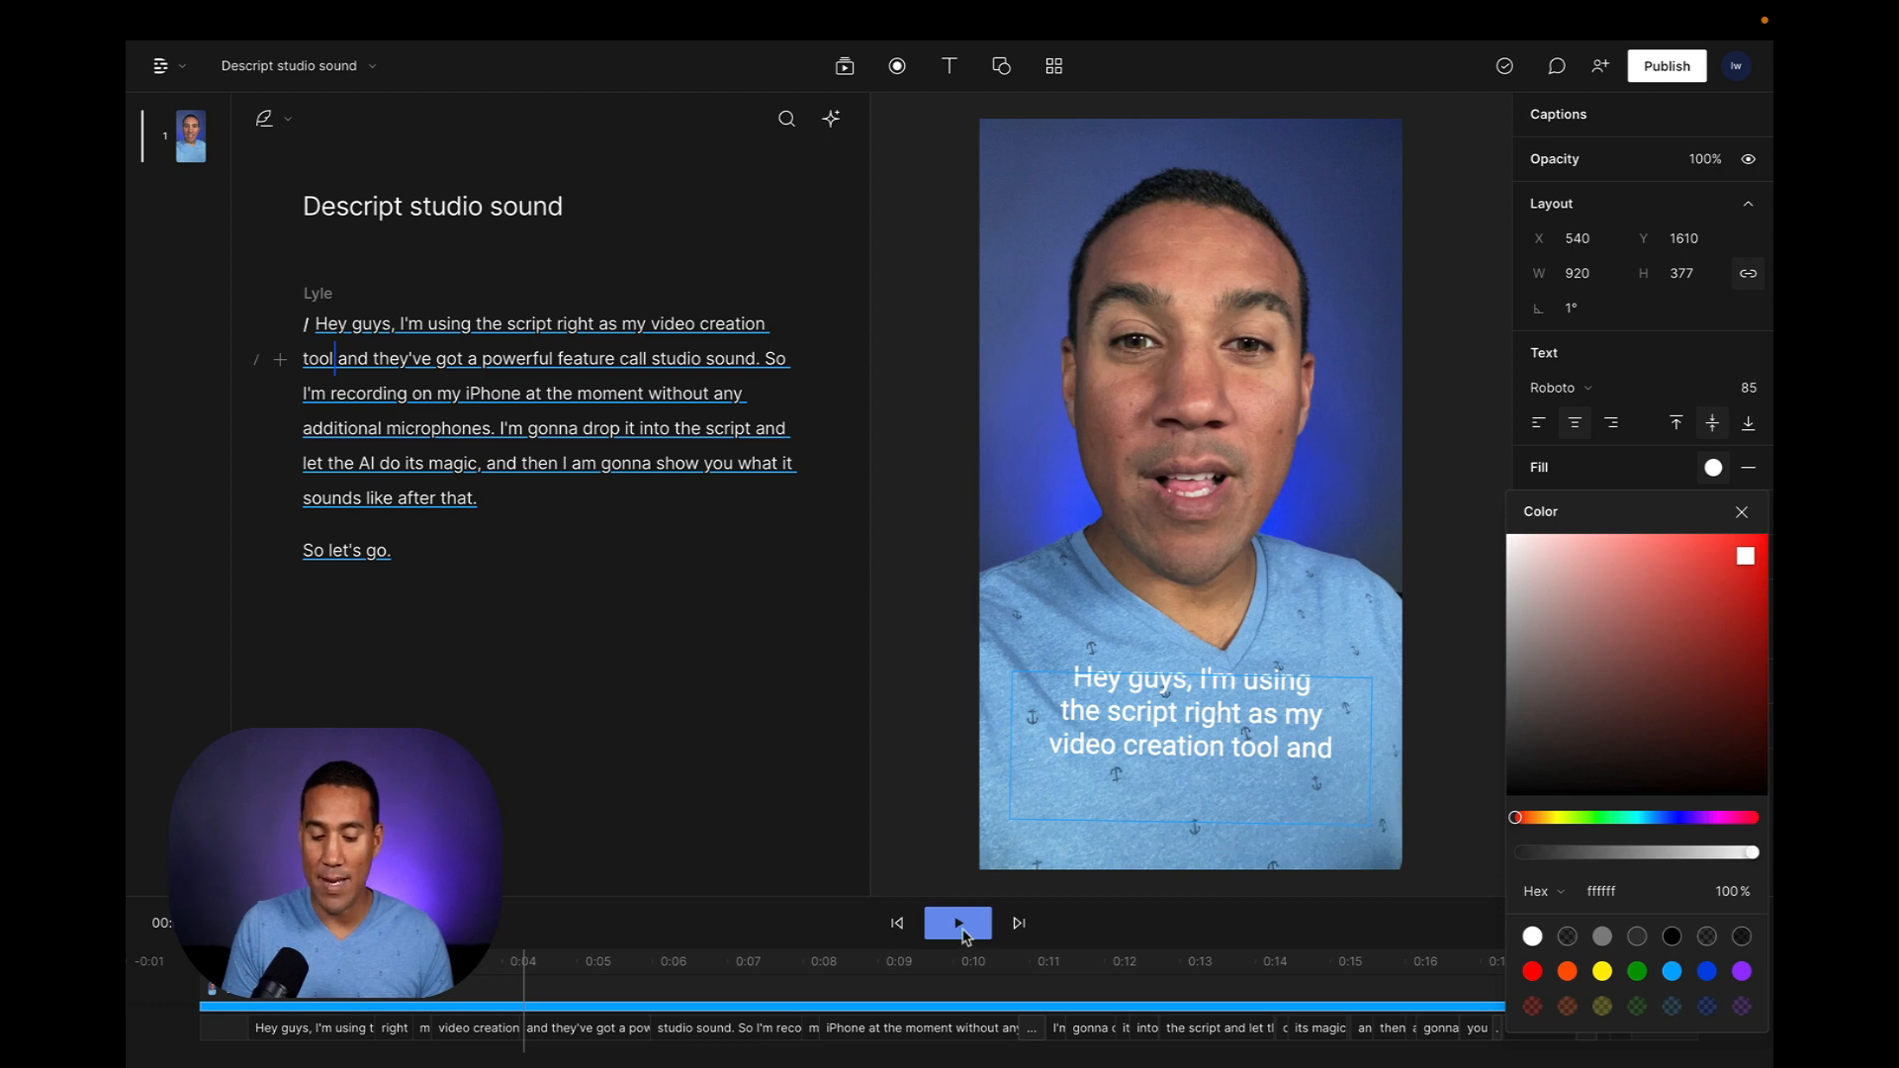
key(Escape)
Preview the white captions and move the caption box up to about Y 1504
click(959, 922)
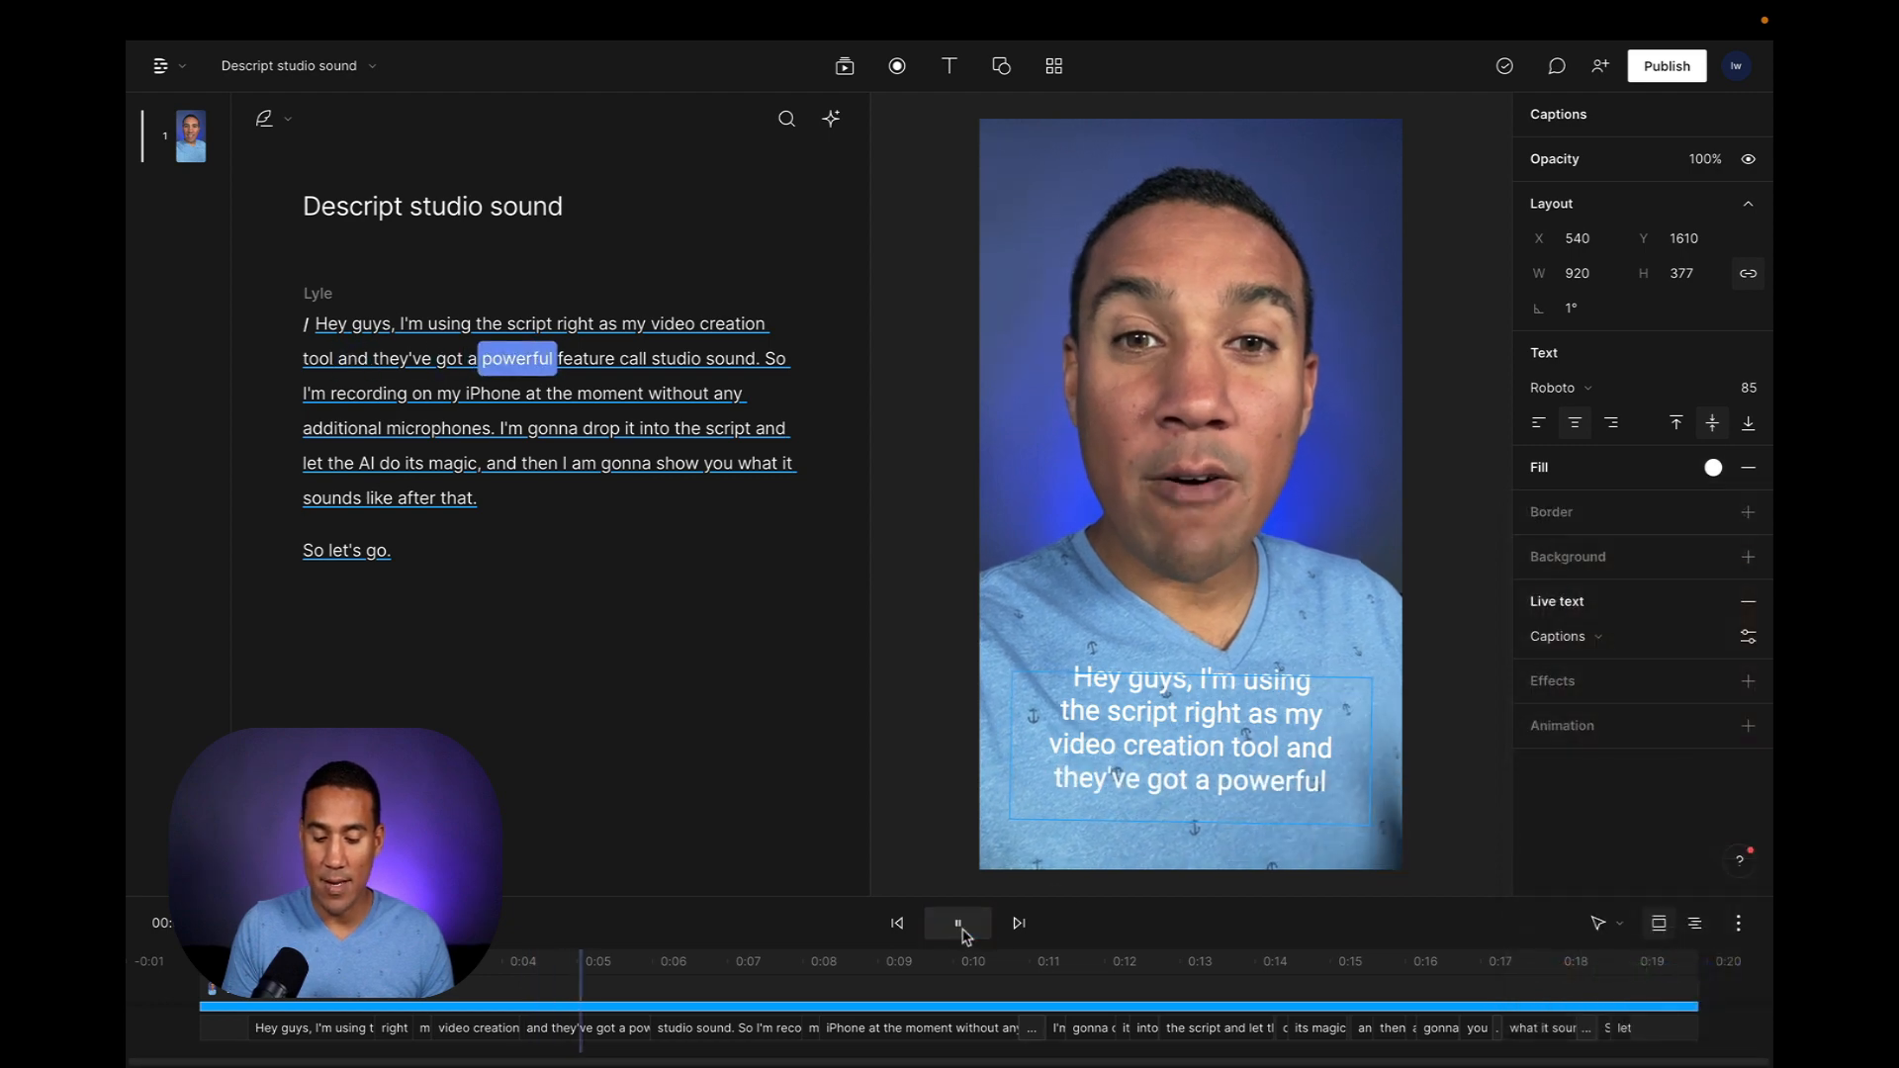
click(959, 923)
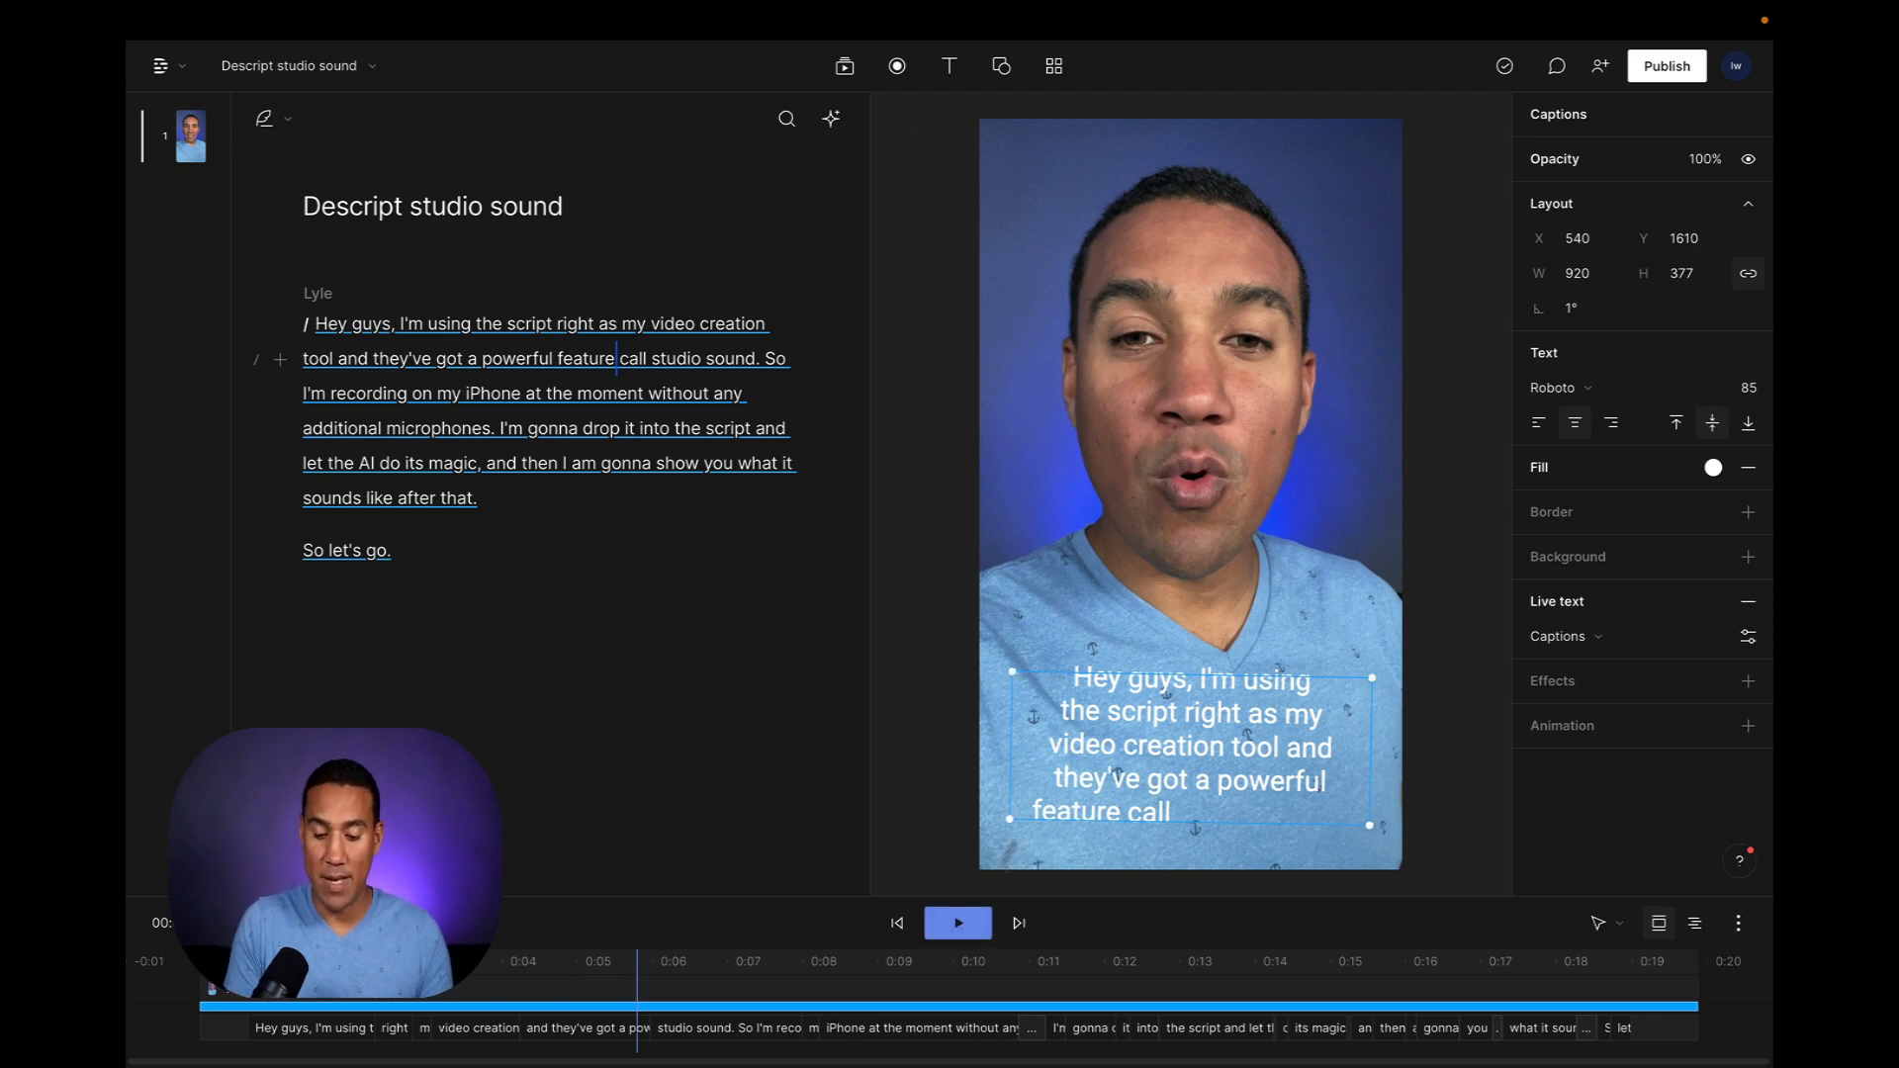
click(1142, 754)
drag(1142, 754, 1142, 712)
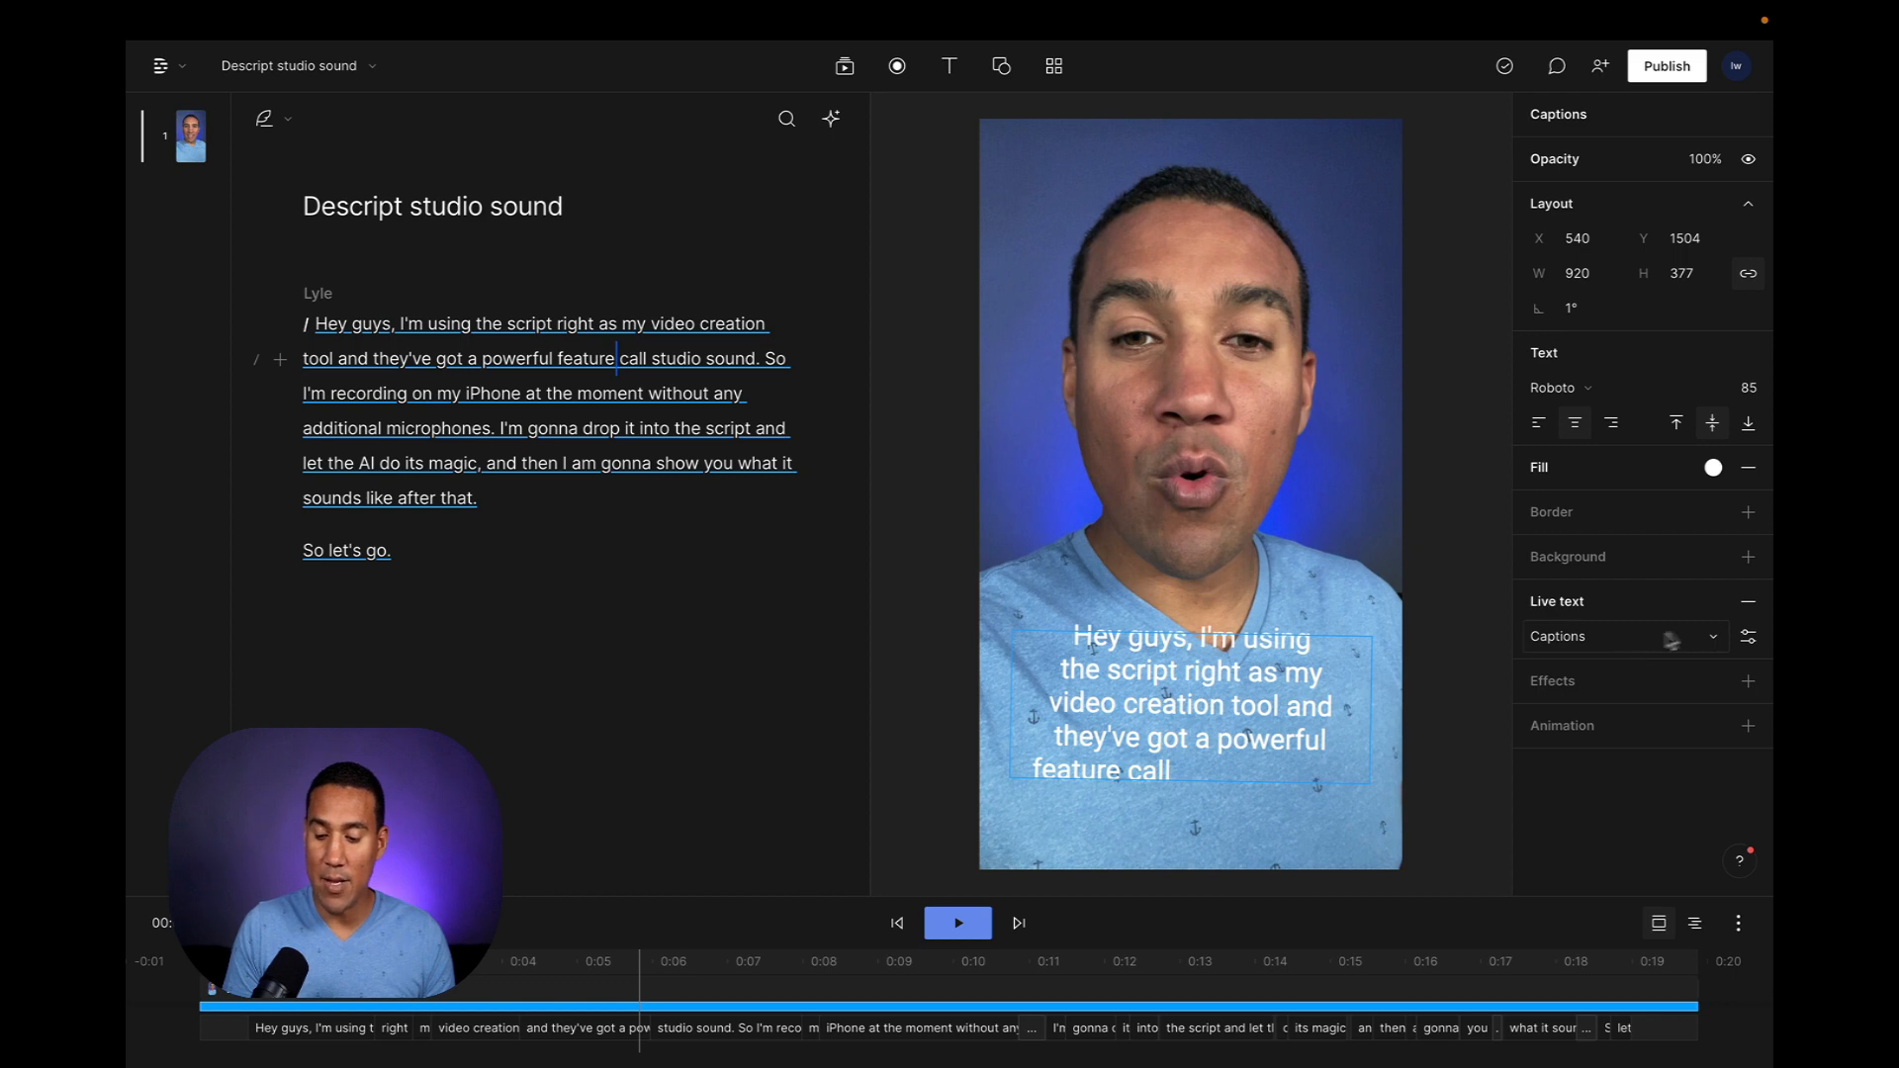
Set the captions' live text style to Classic and play the video from the start to preview it
click(1748, 639)
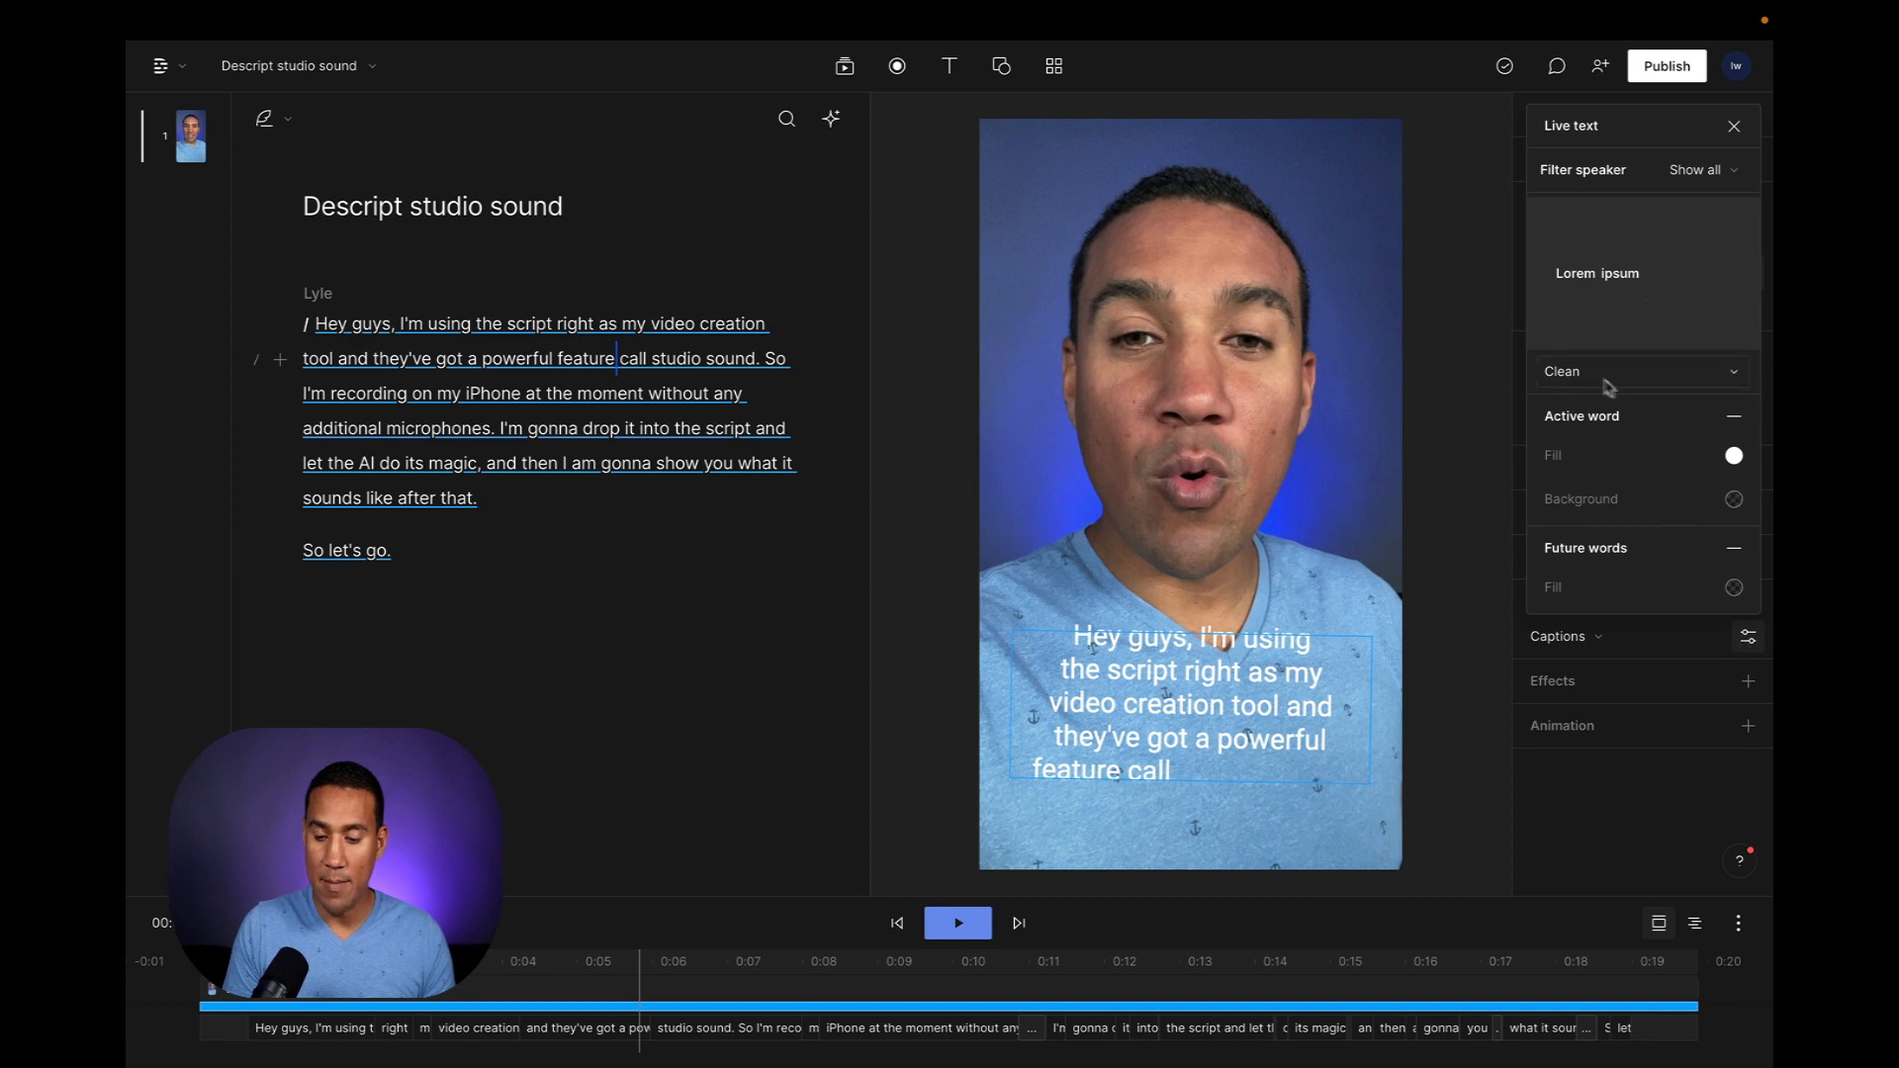
click(1731, 372)
click(1607, 459)
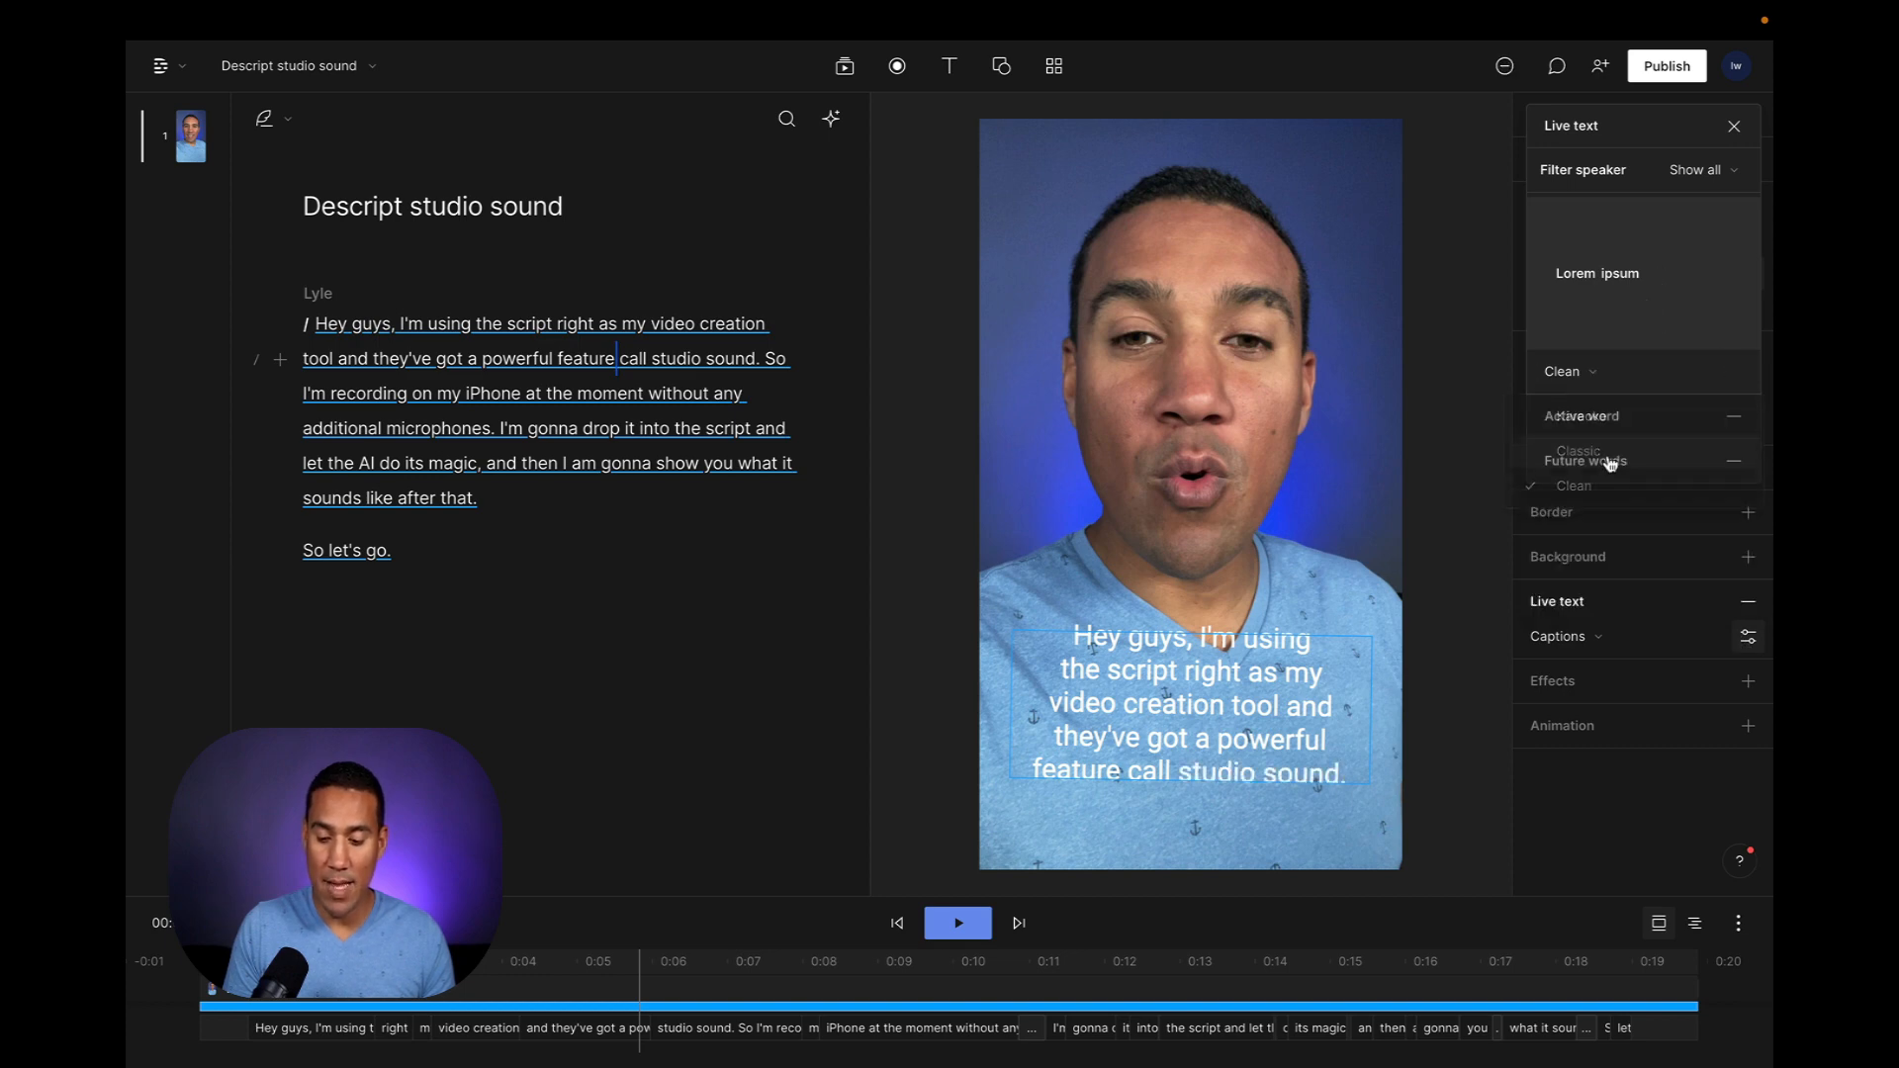
click(955, 914)
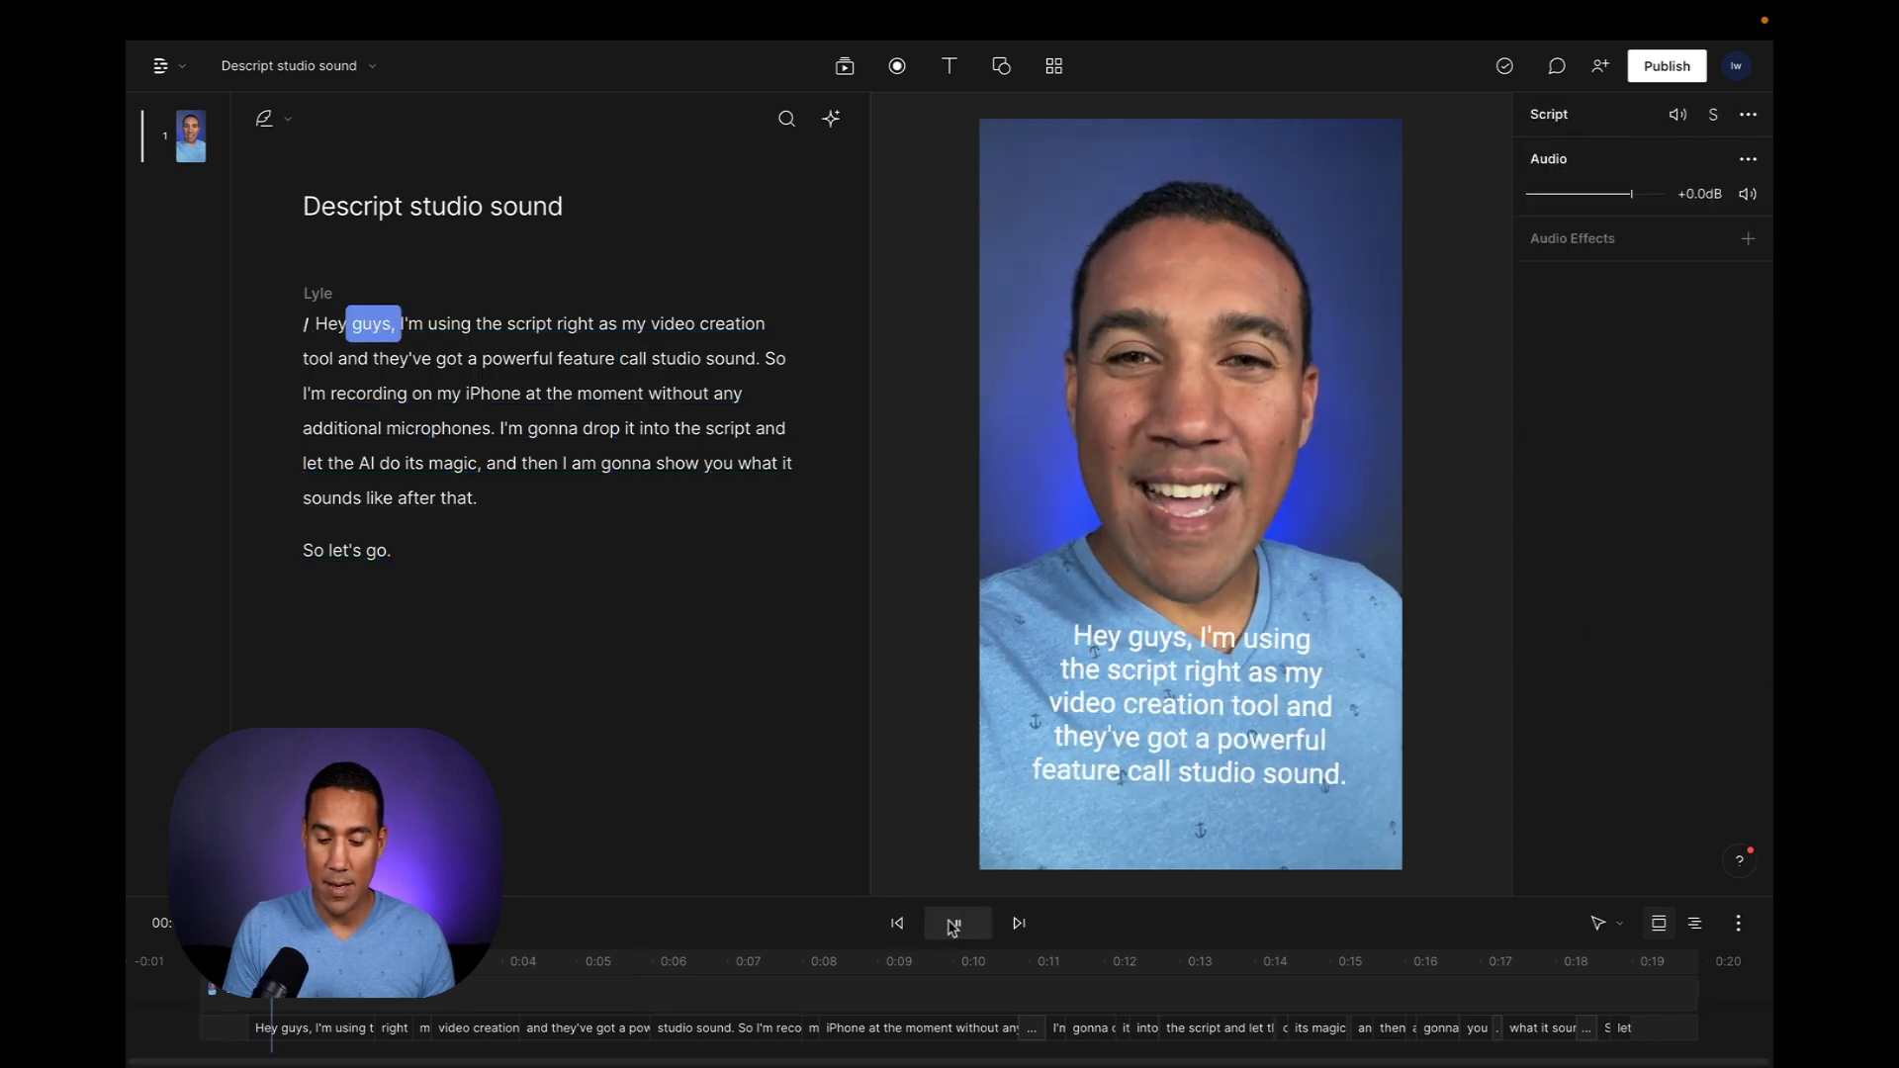
click(953, 924)
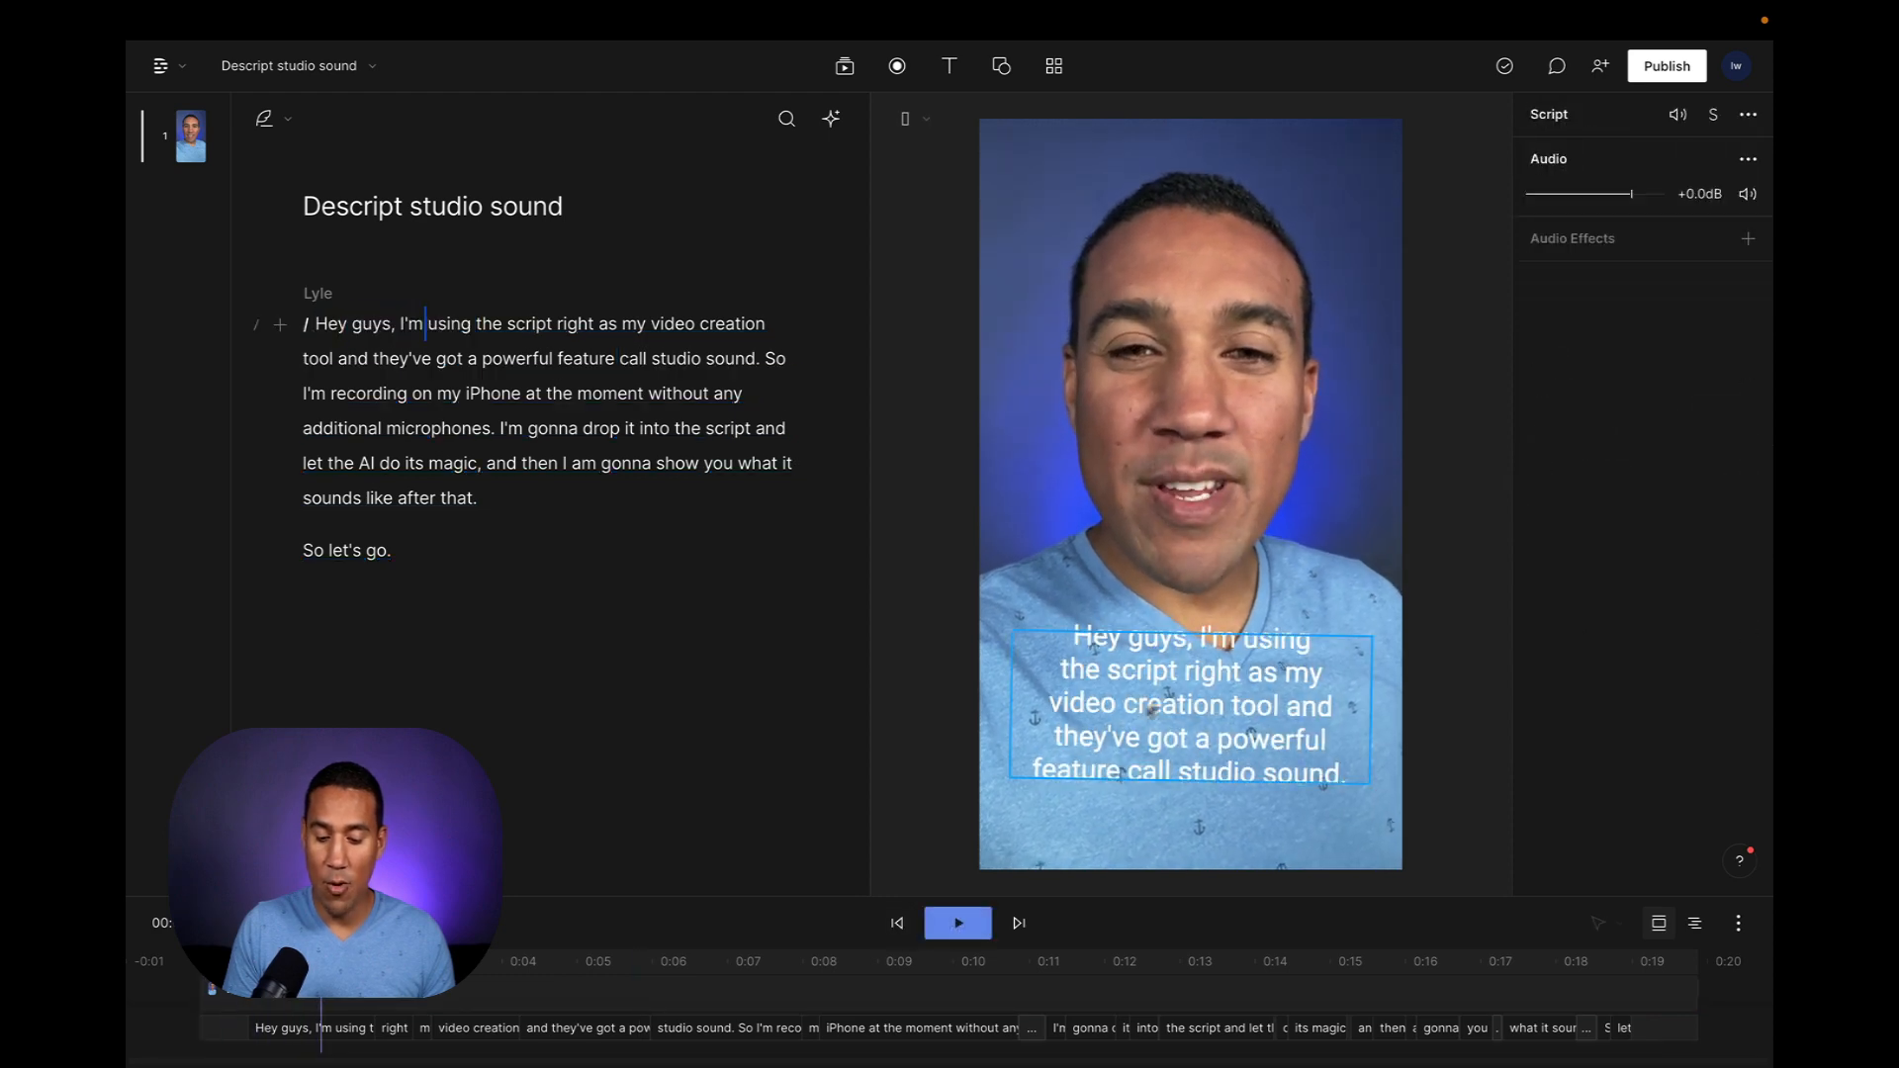
Try a red e22626 fill on the captions and shift its hue to yellow-green, hex d0e226
click(1179, 681)
click(1713, 465)
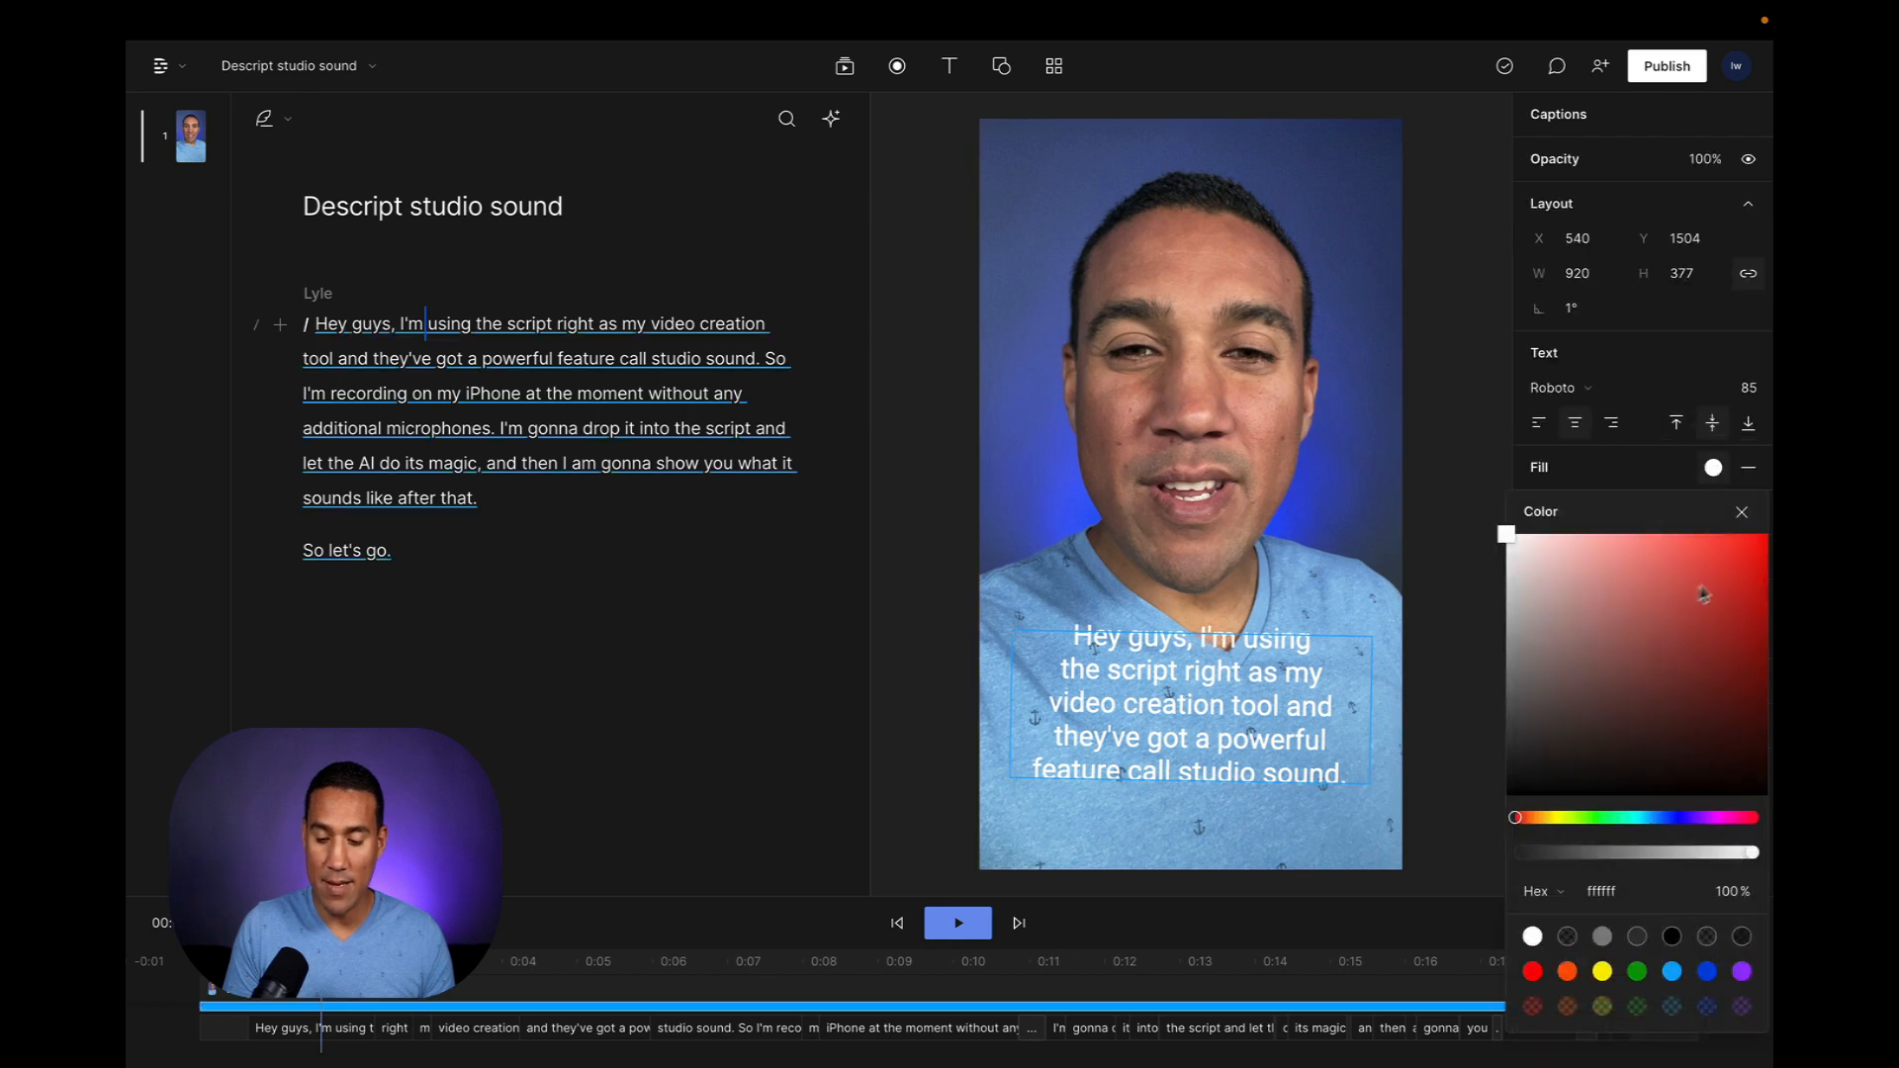
click(1725, 566)
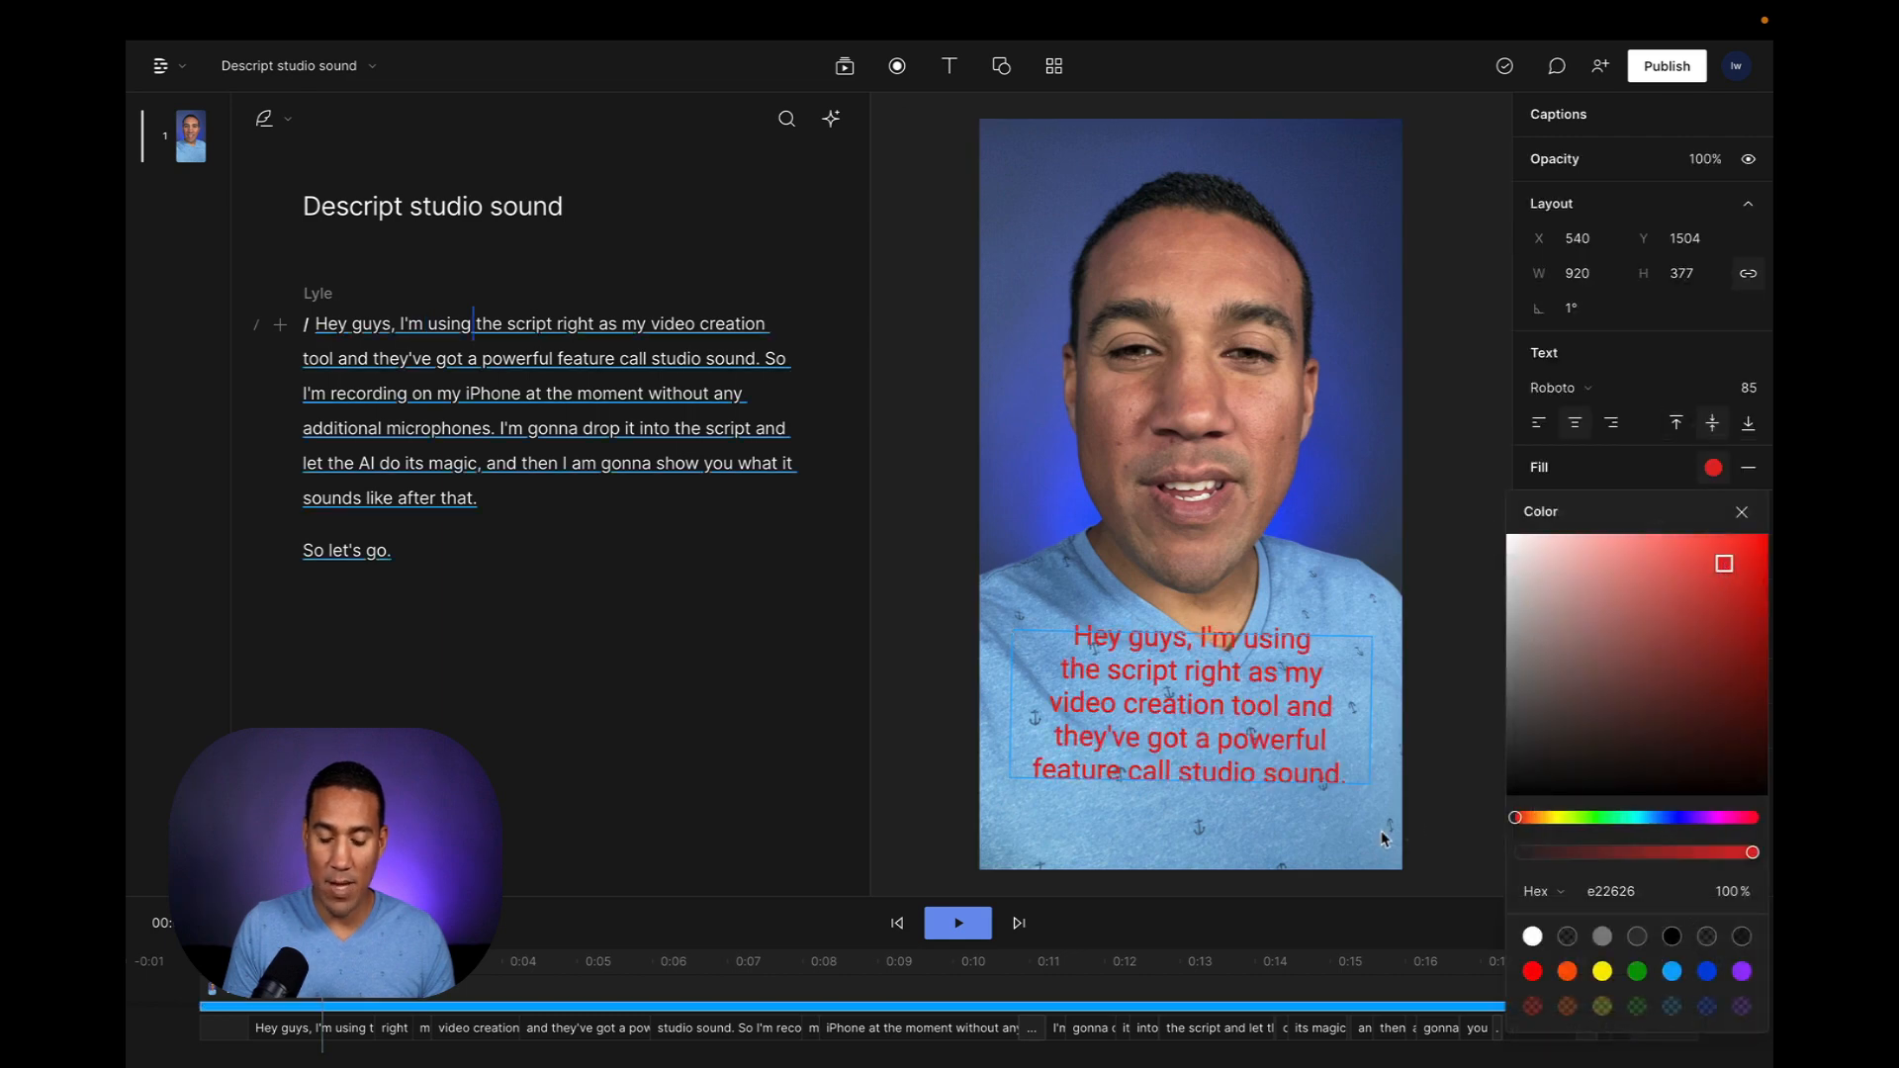
click(1562, 819)
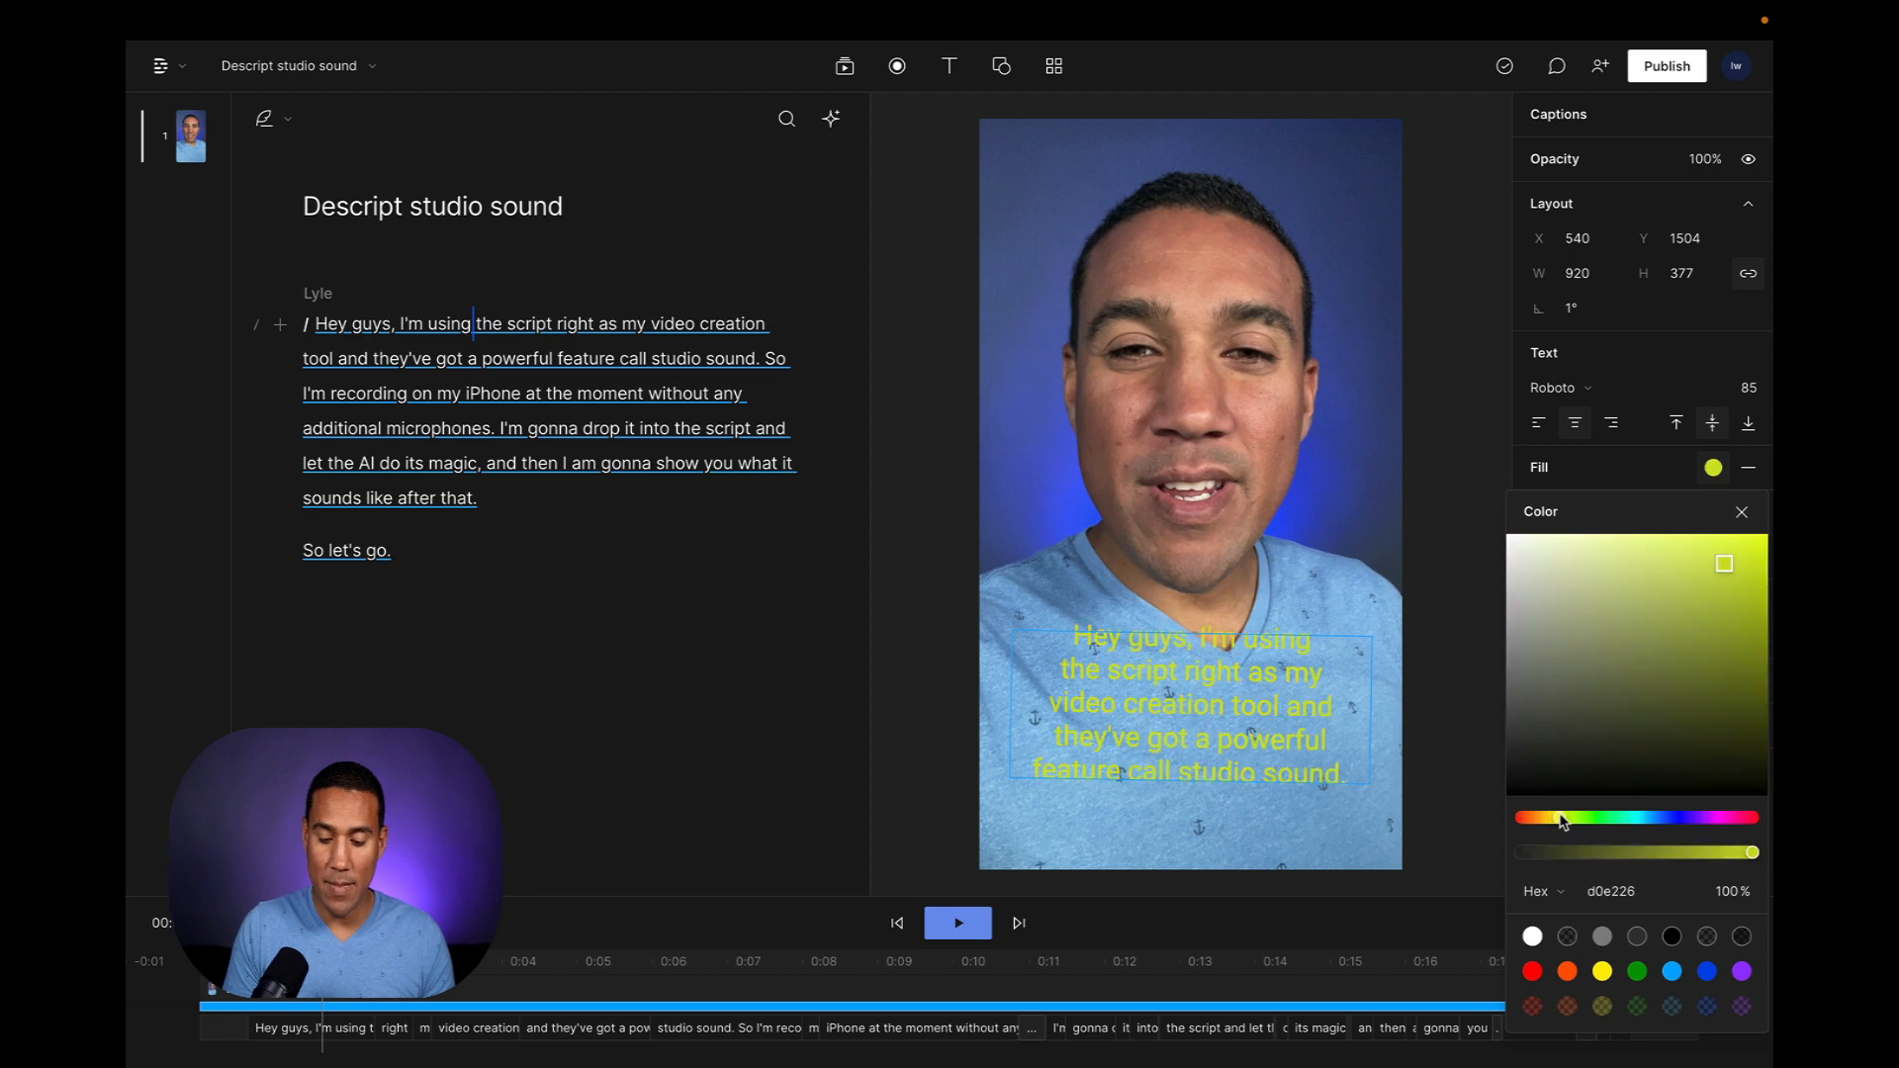
Move the caption box down in the frame to about Y 1593
click(1208, 772)
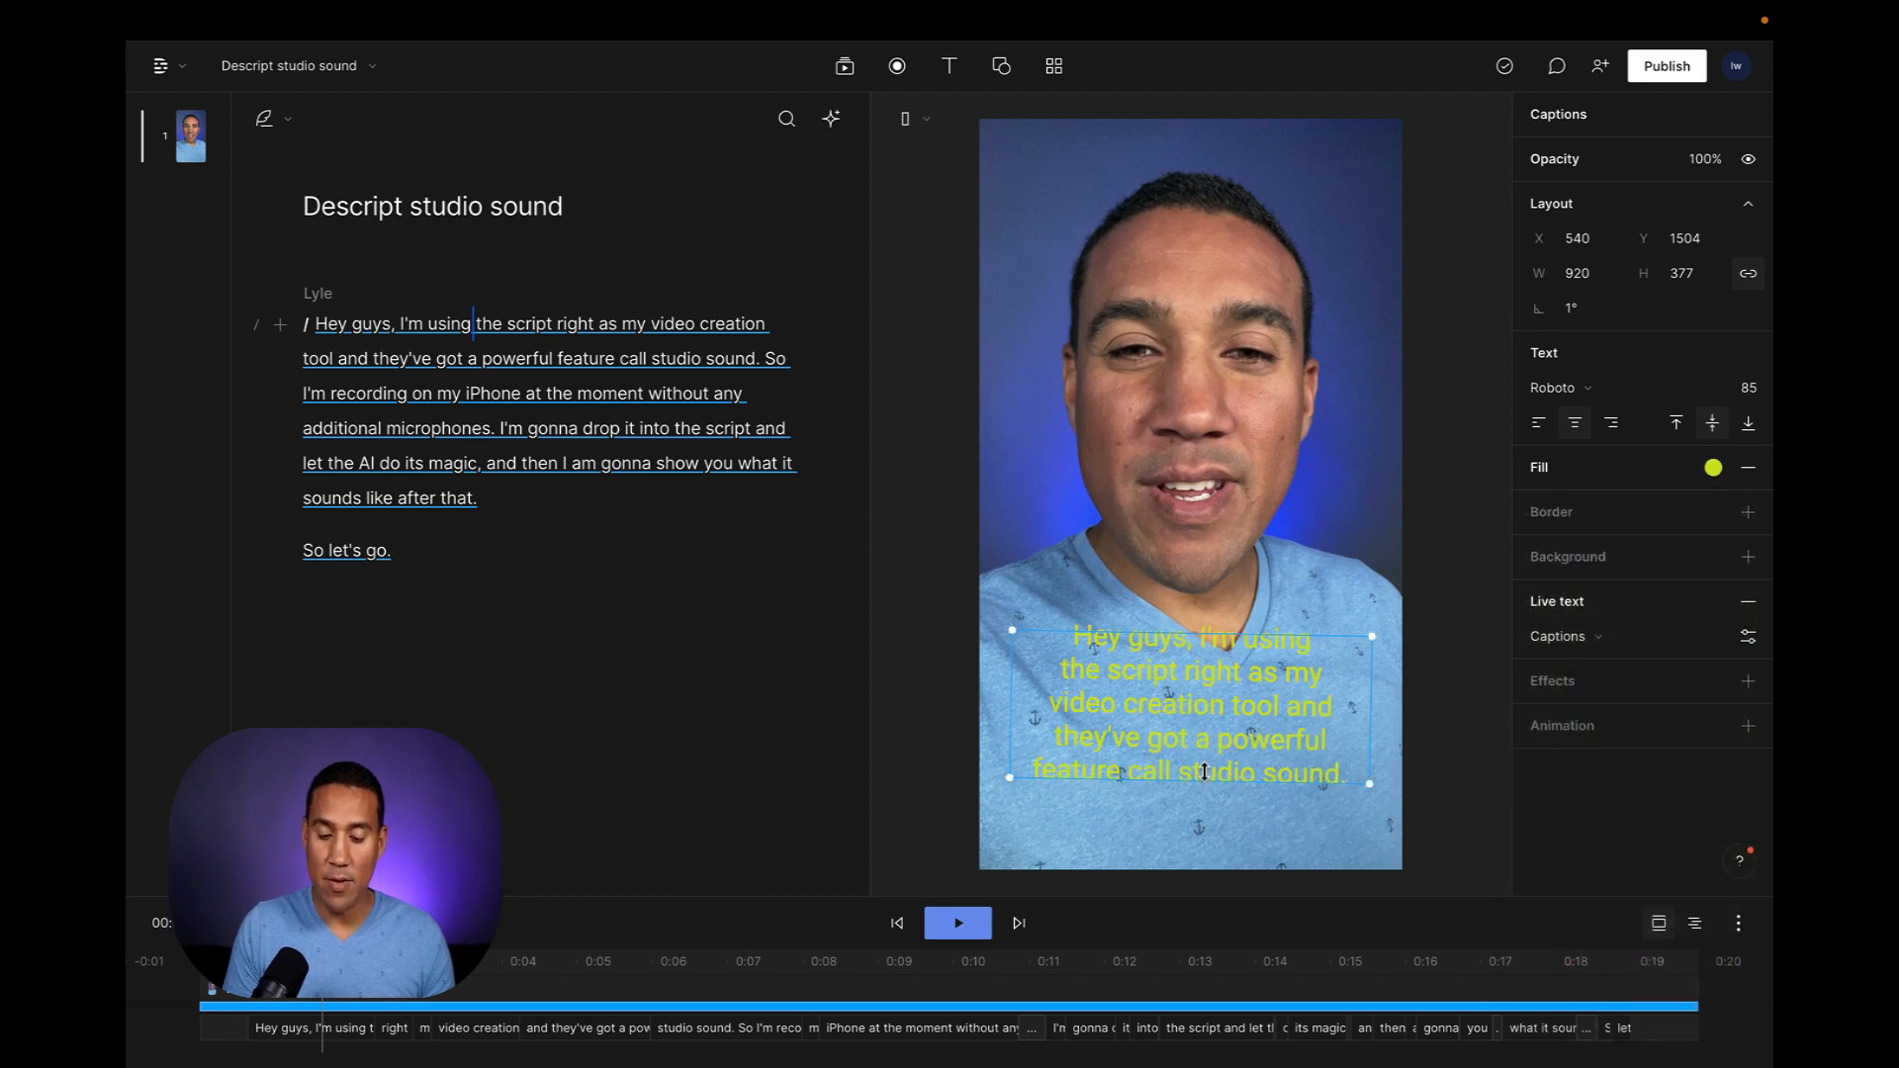
drag(1214, 752, 1215, 787)
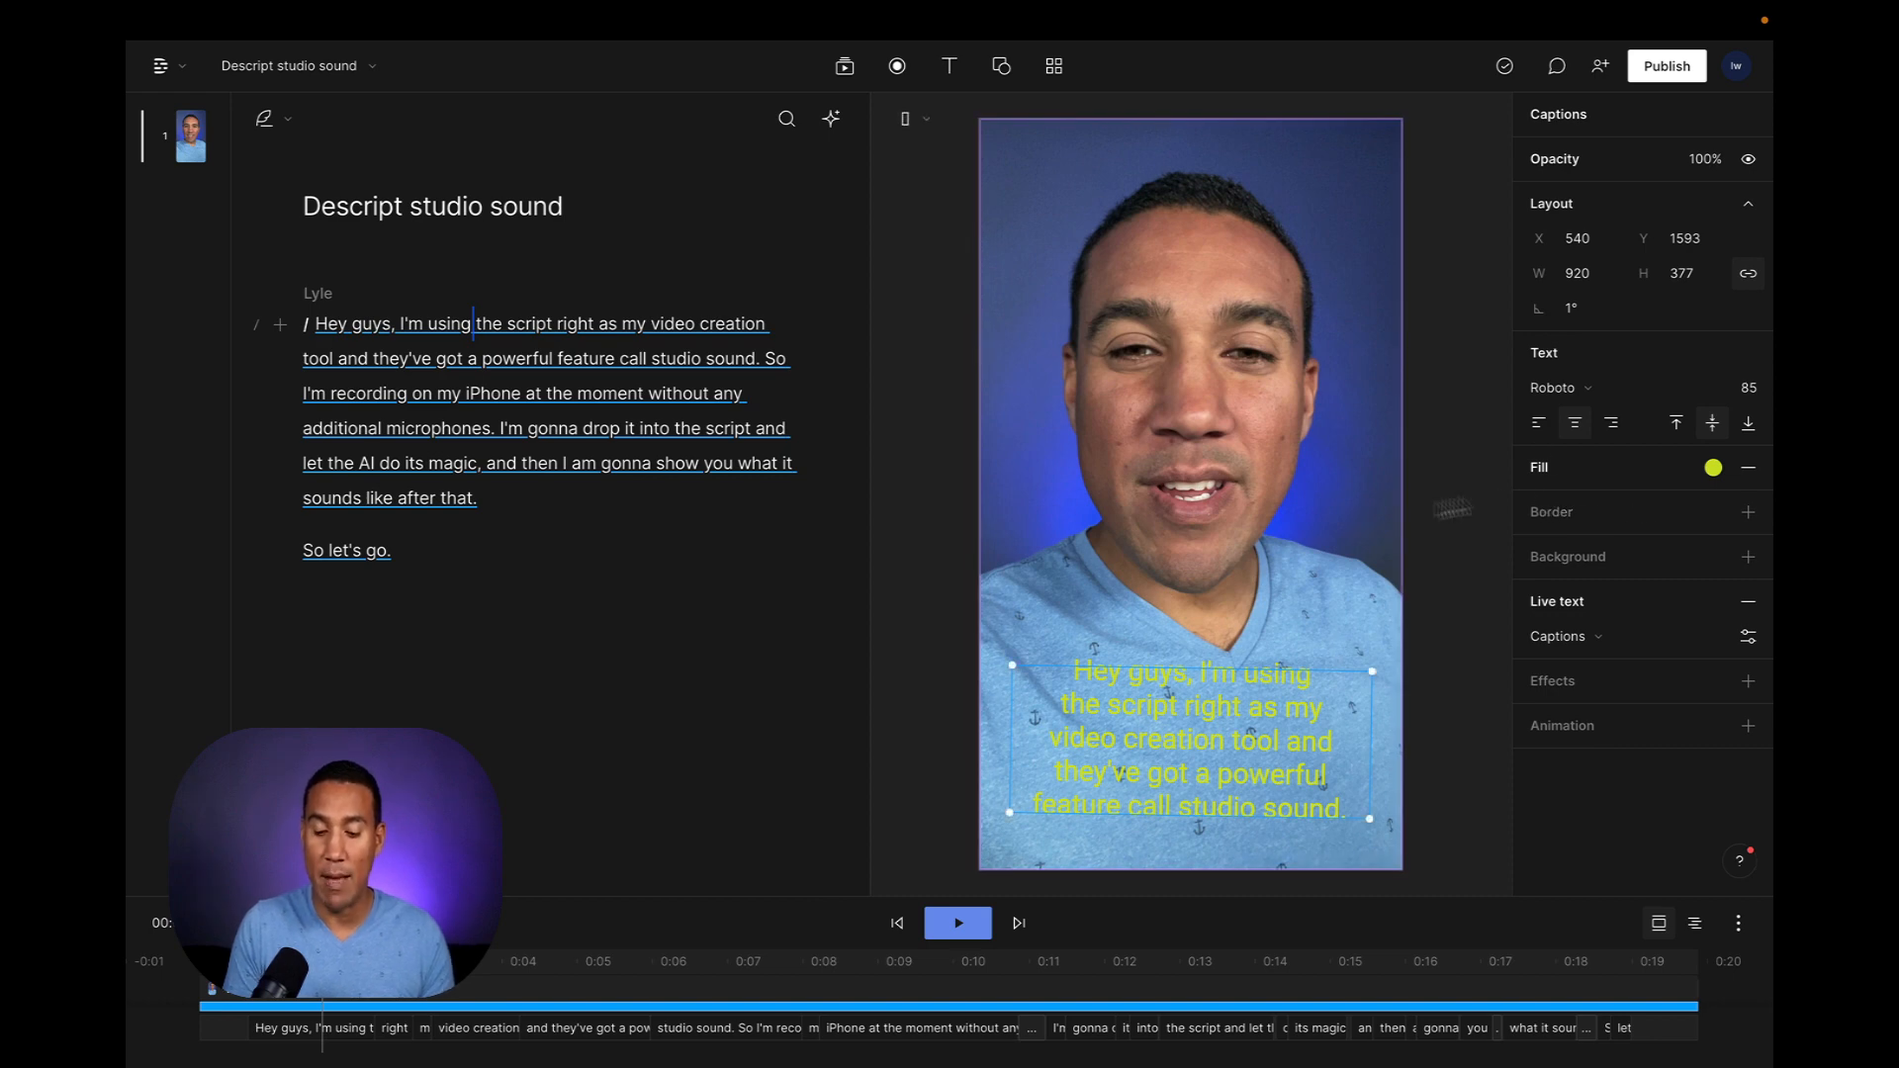
Change the captions' fill to the preset light blue, hex 00aaff
click(1713, 467)
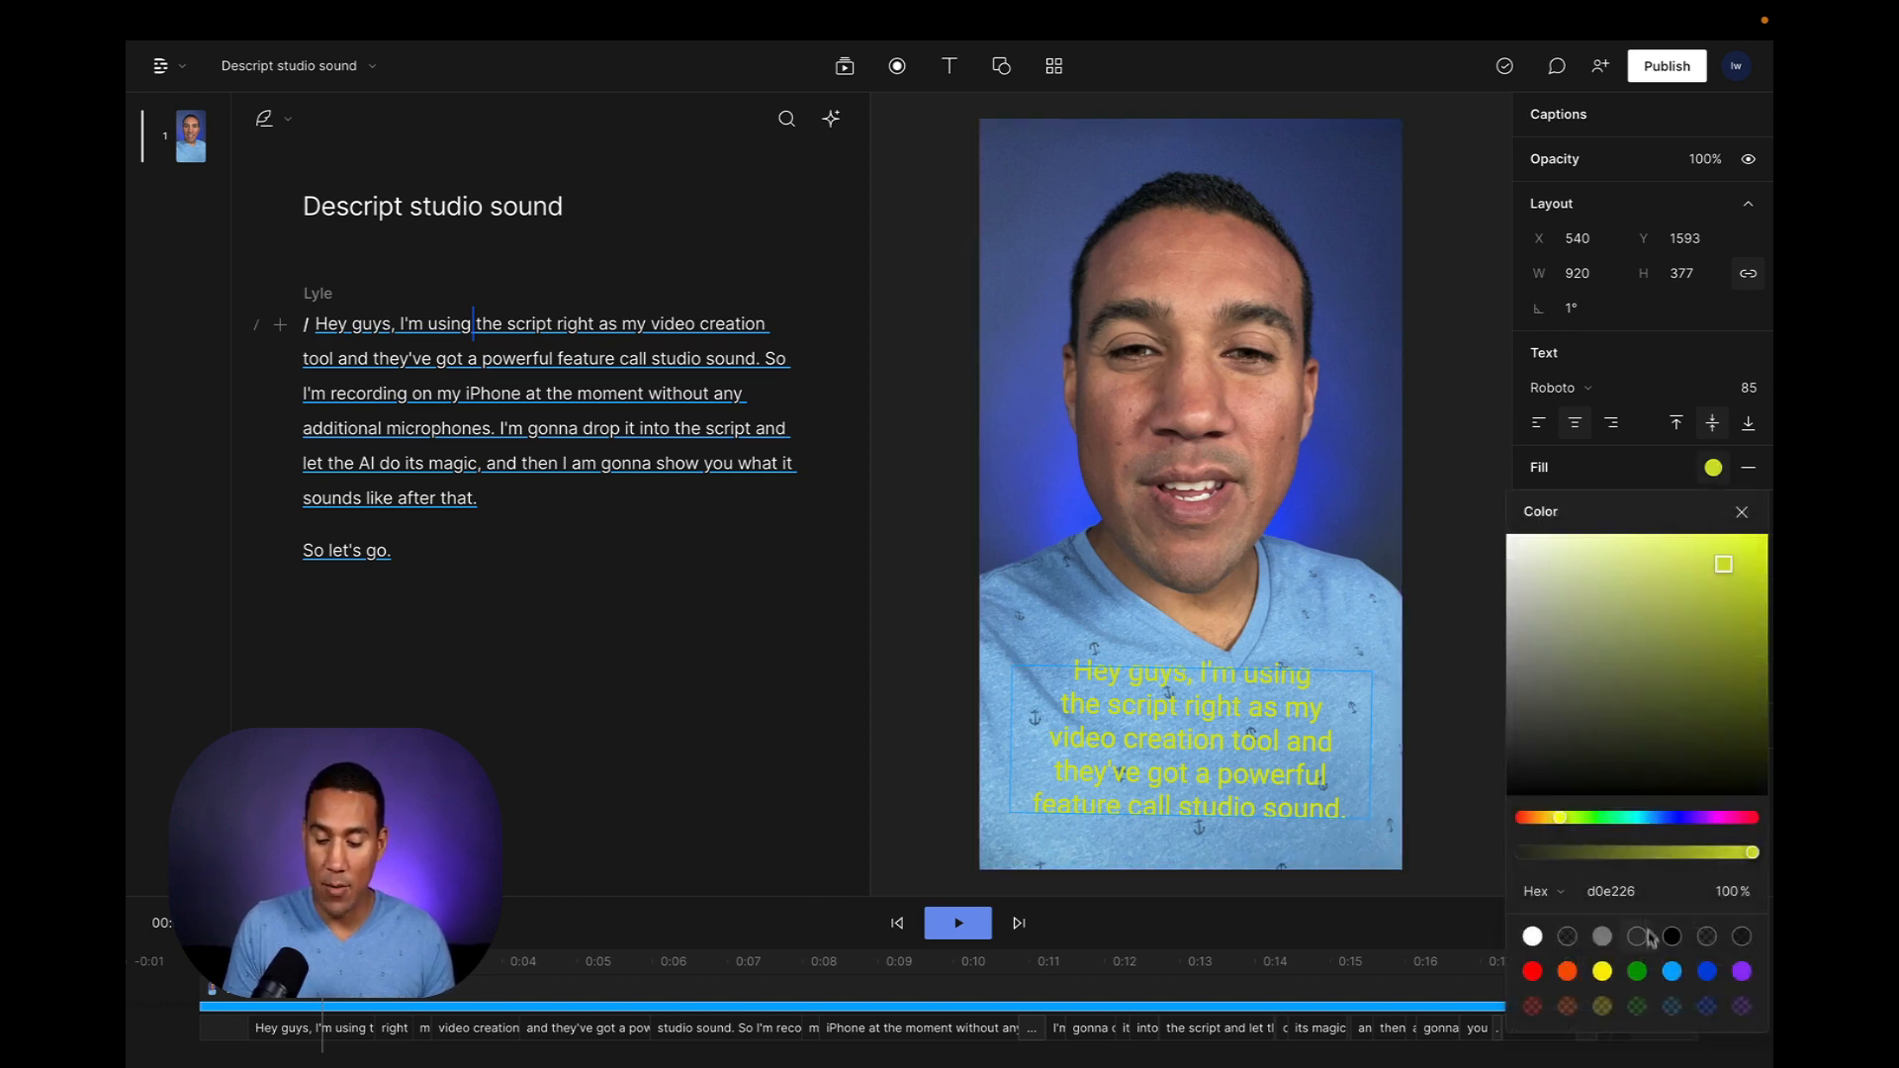
click(1674, 972)
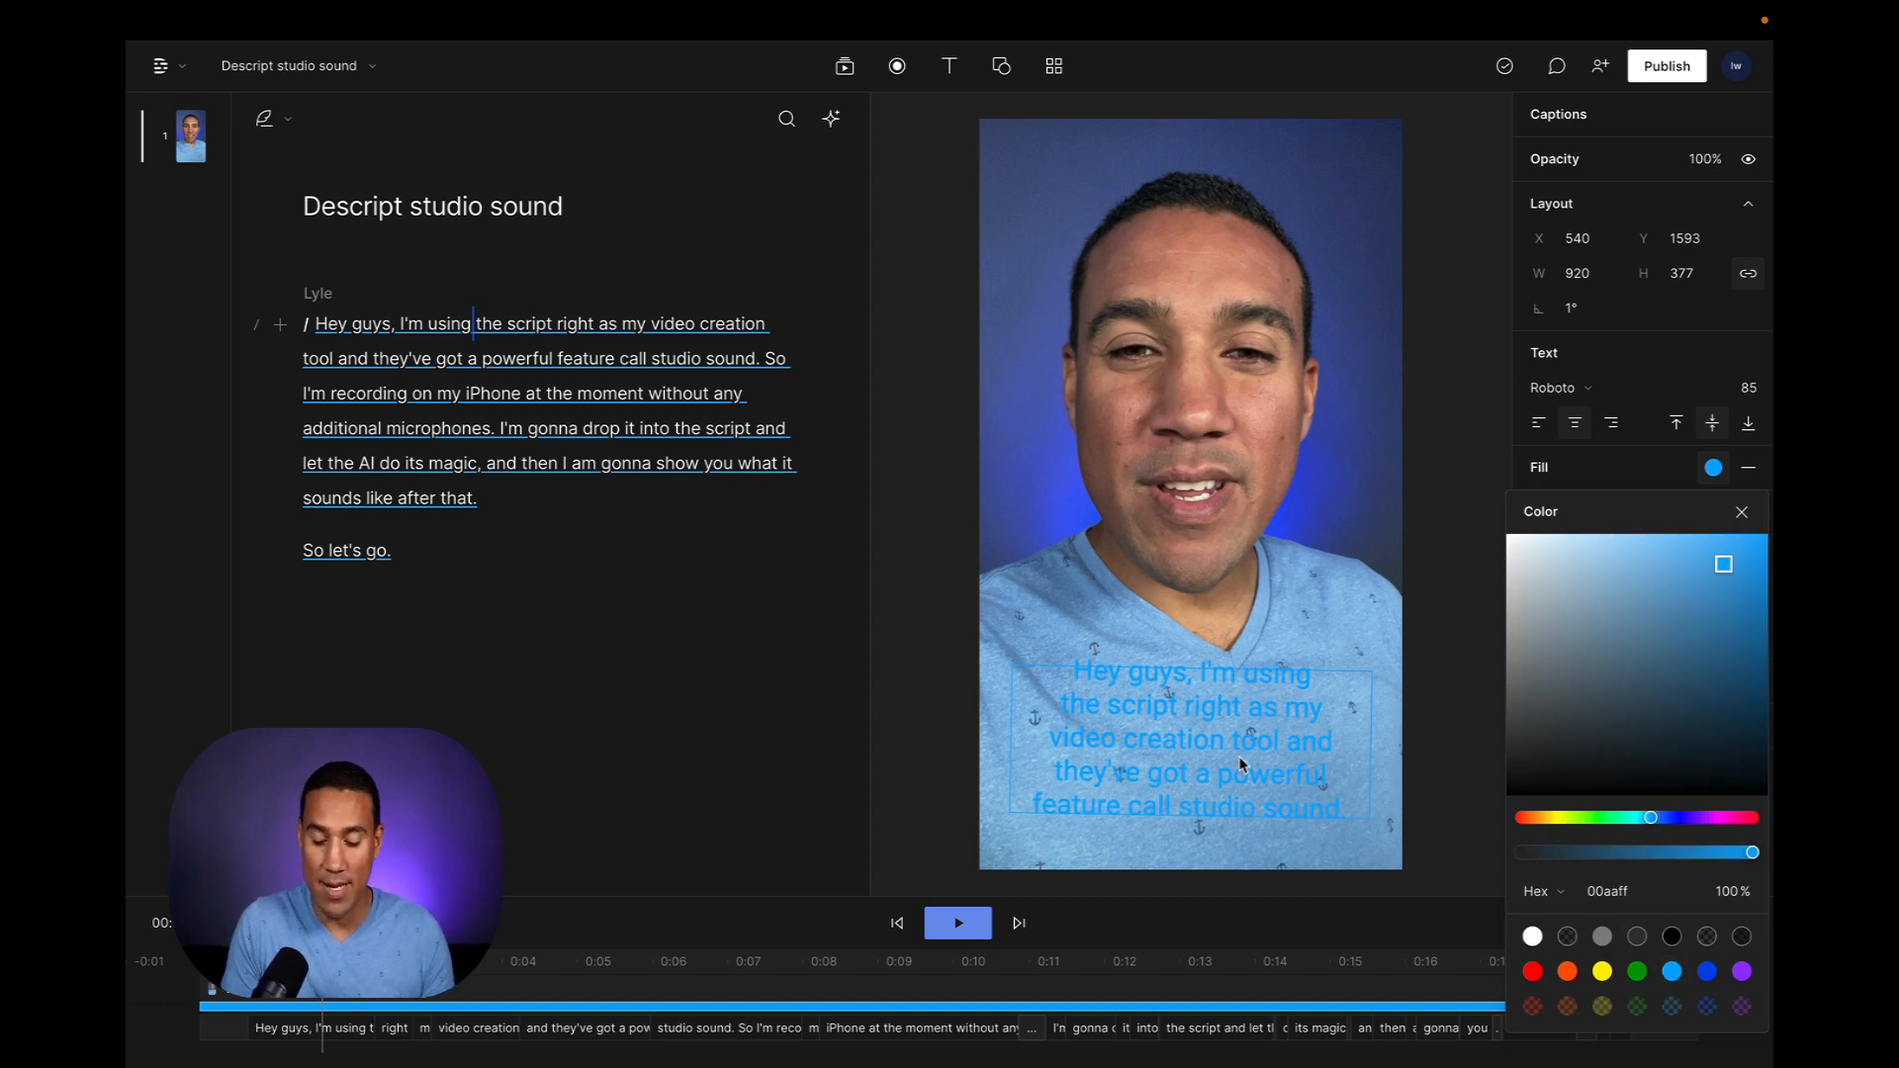
click(1714, 469)
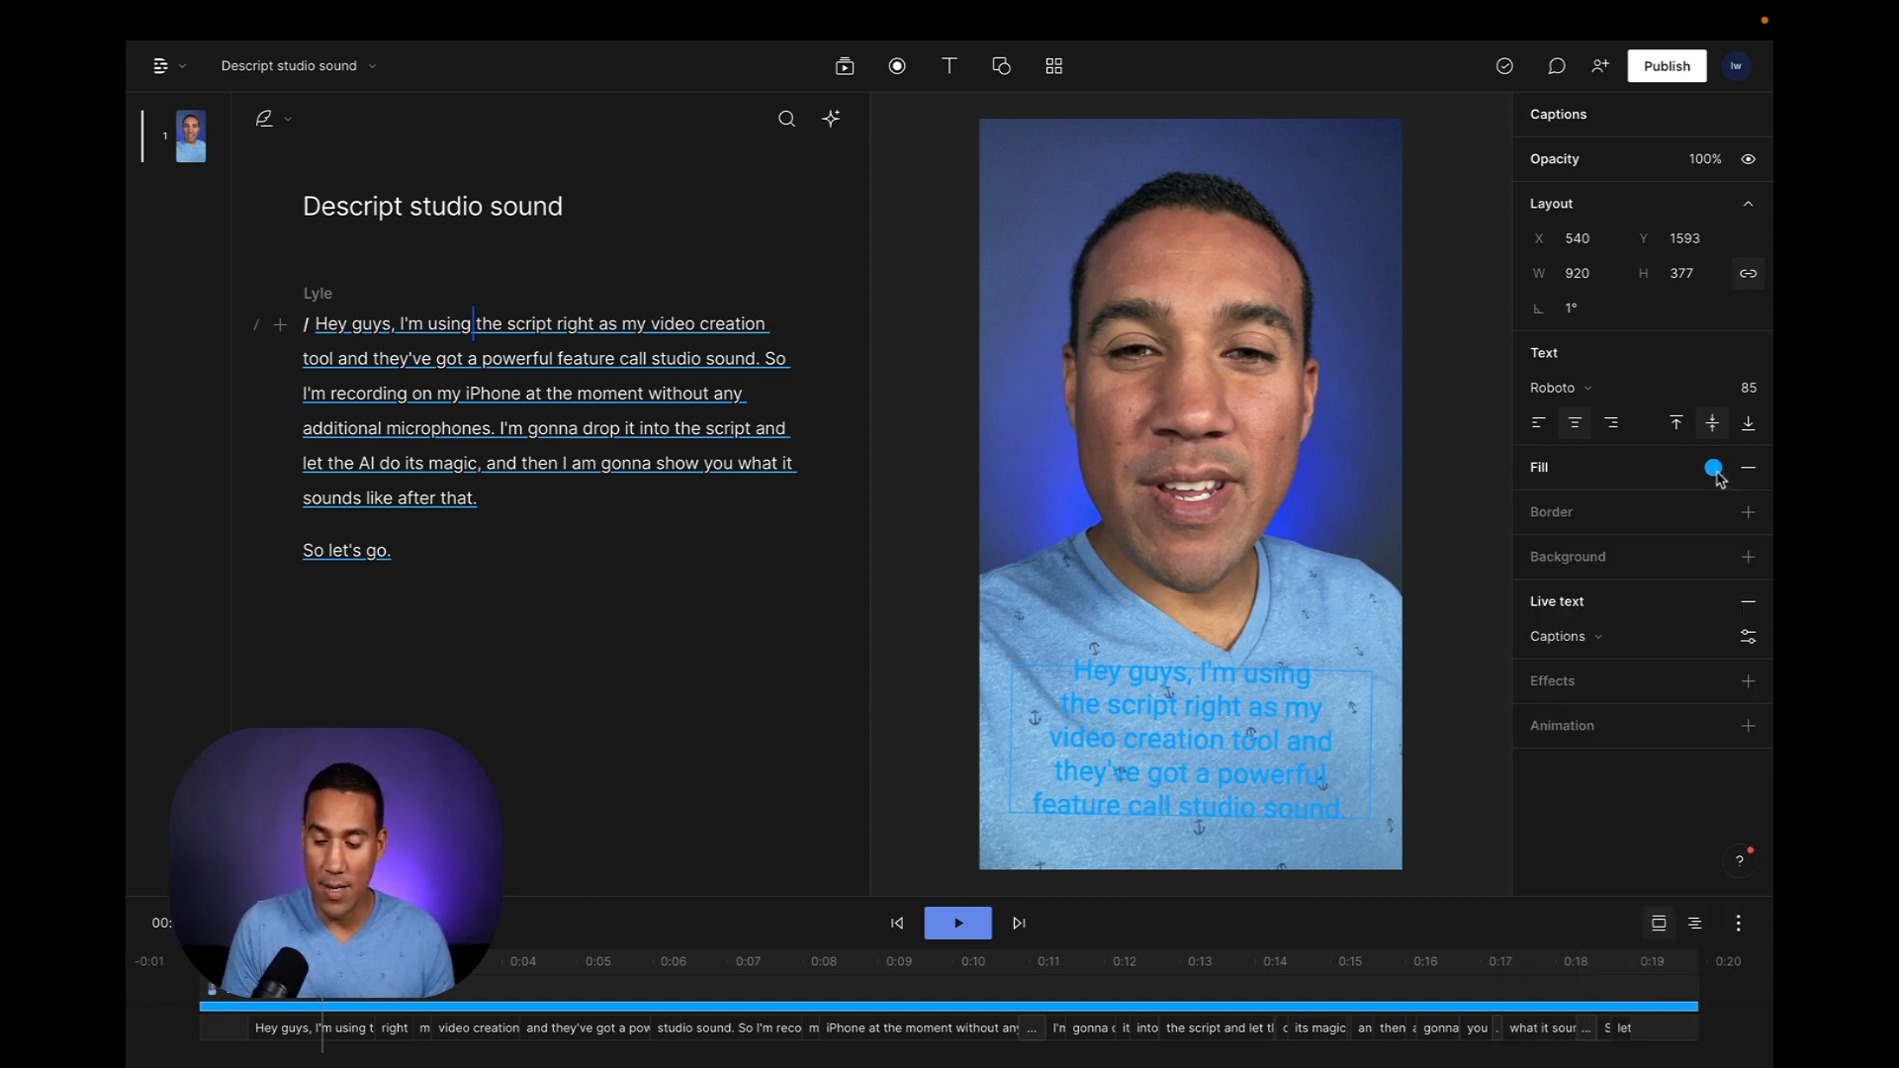
Set the captions' fill to the preset white, hex ffffff, and play the video from the beginning
click(1714, 469)
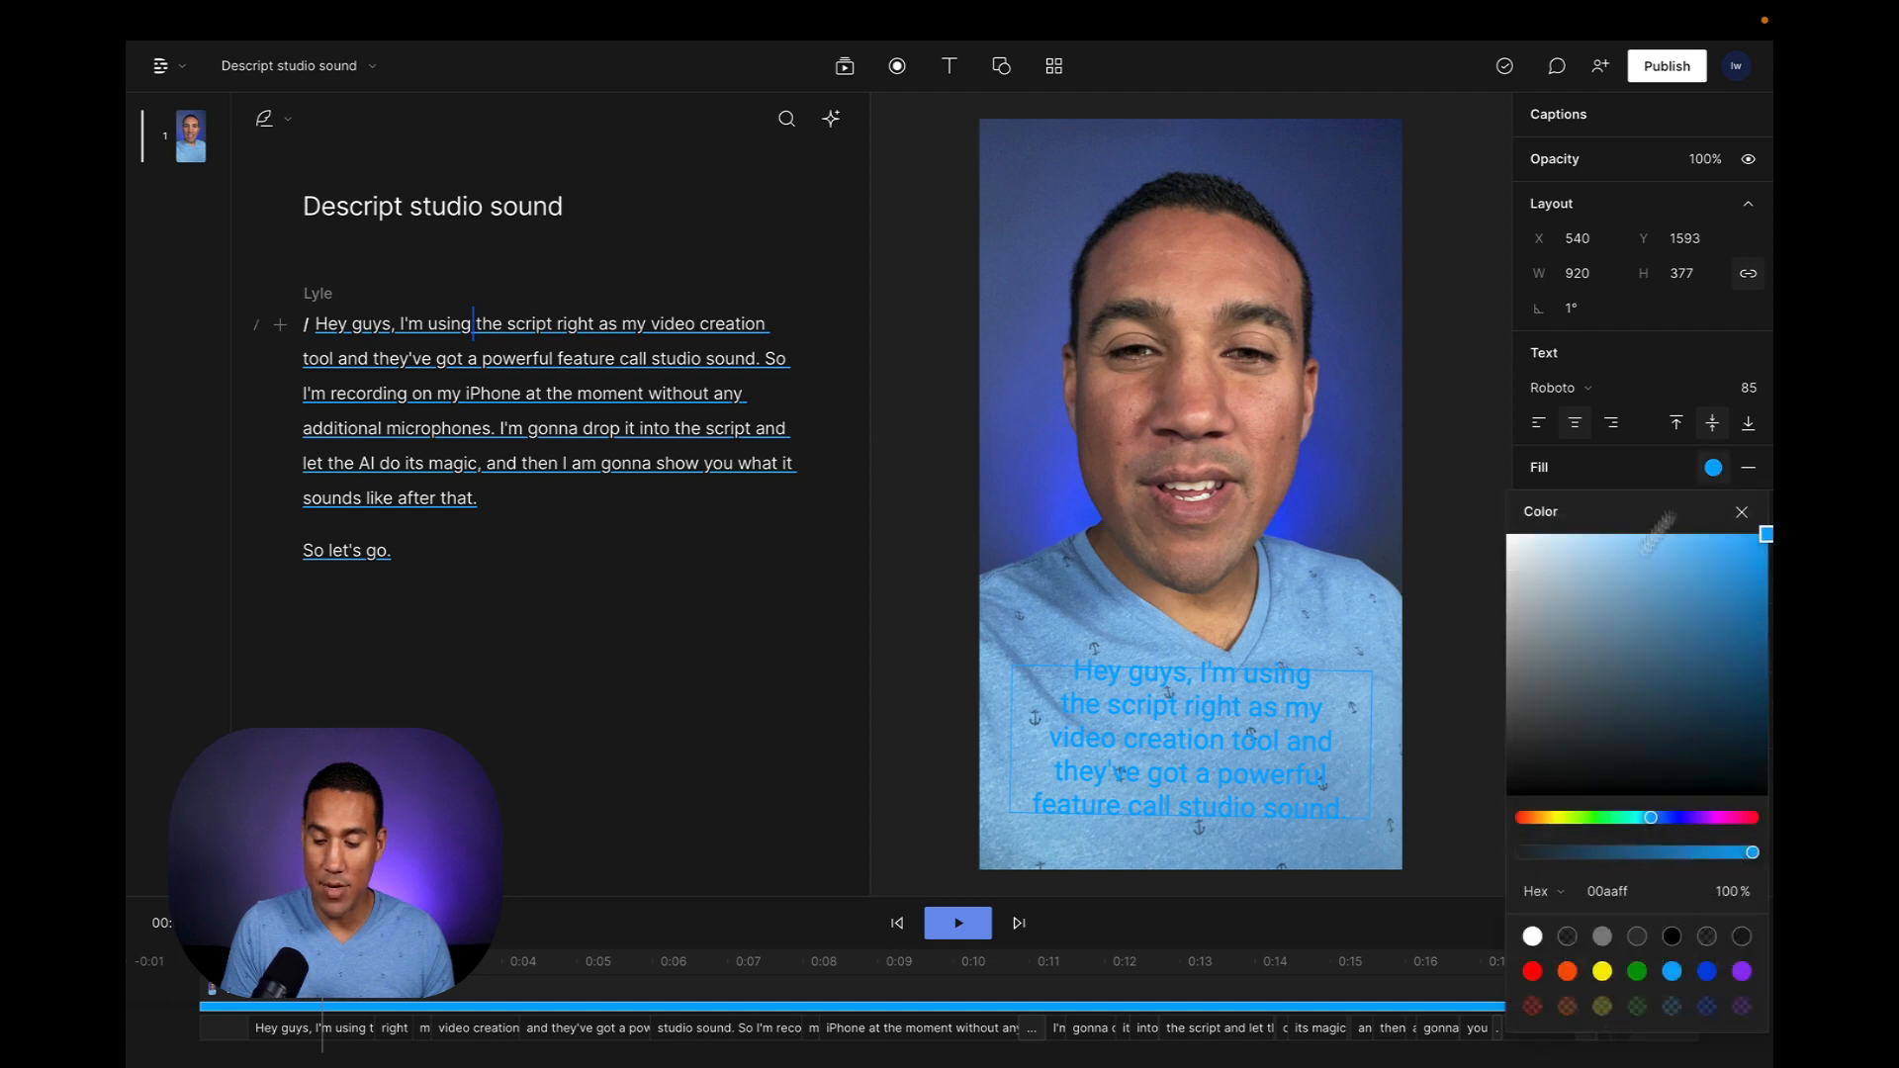
click(1532, 937)
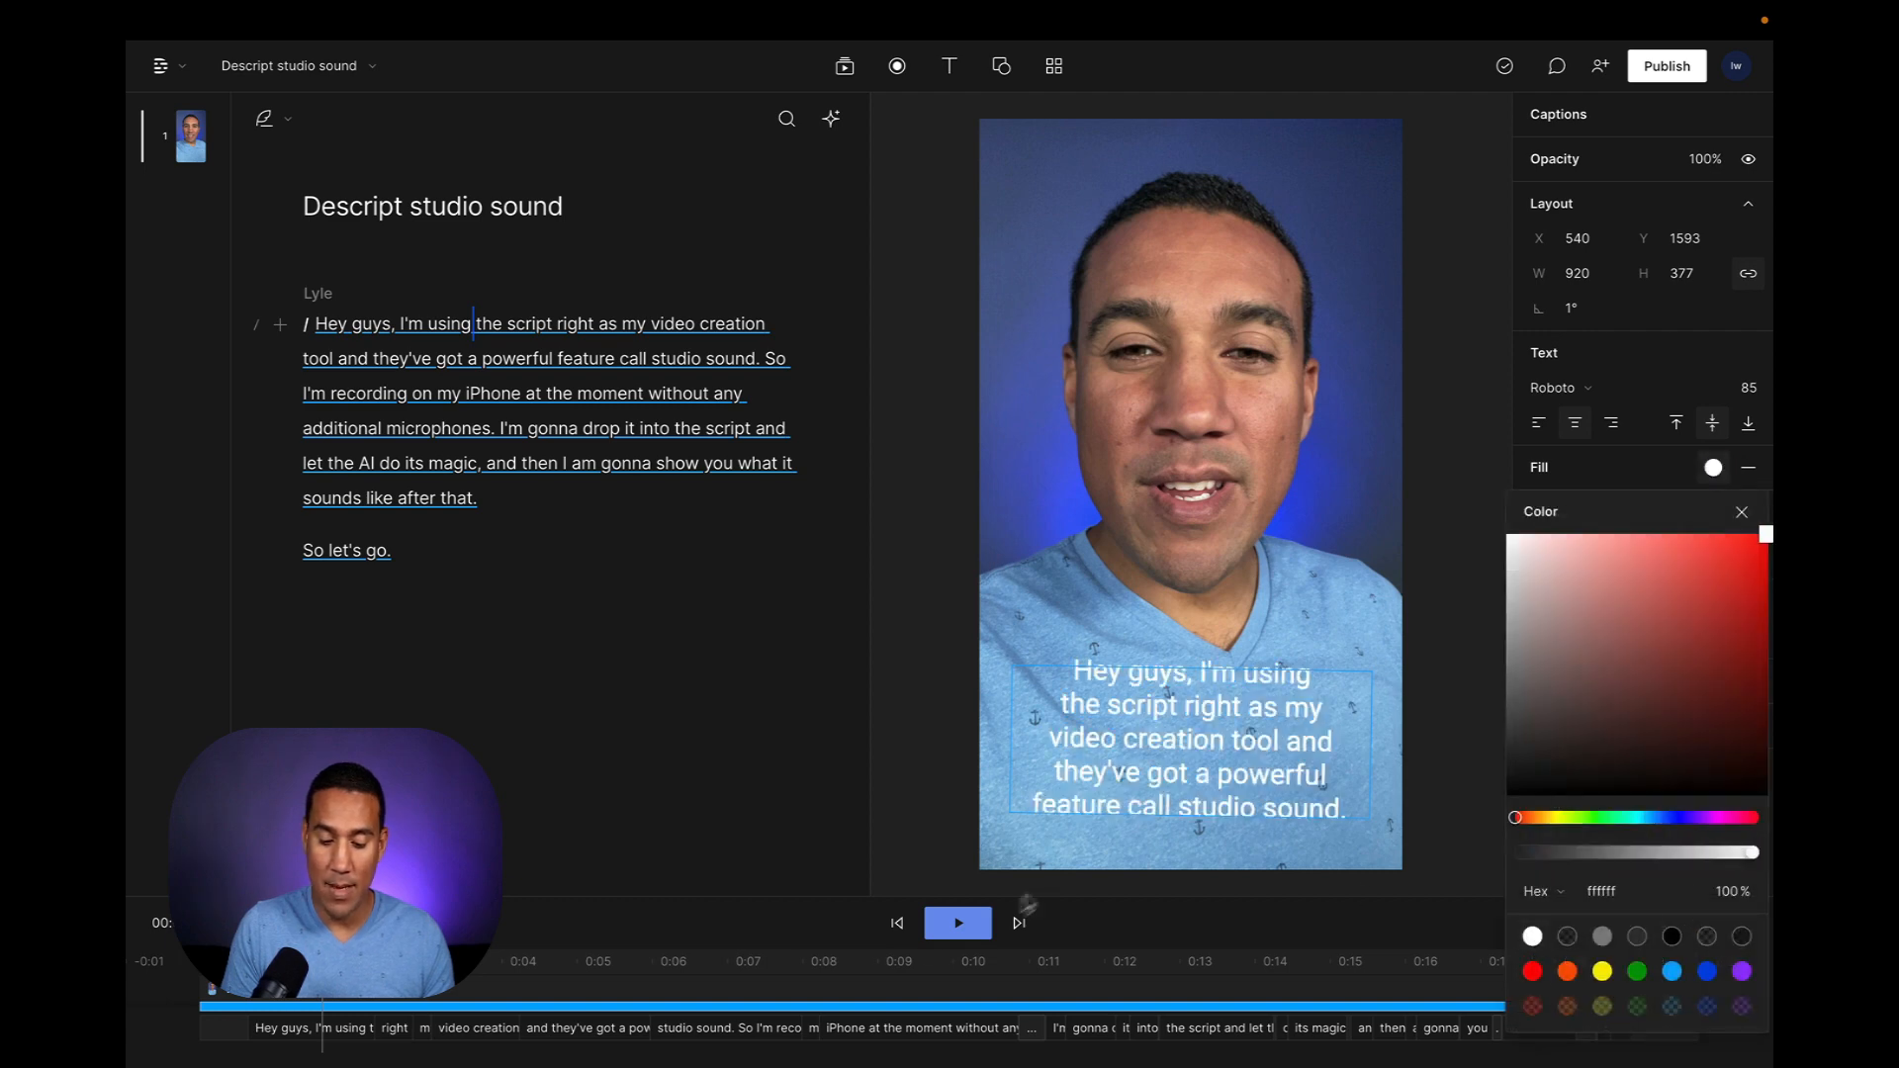
click(903, 929)
click(902, 930)
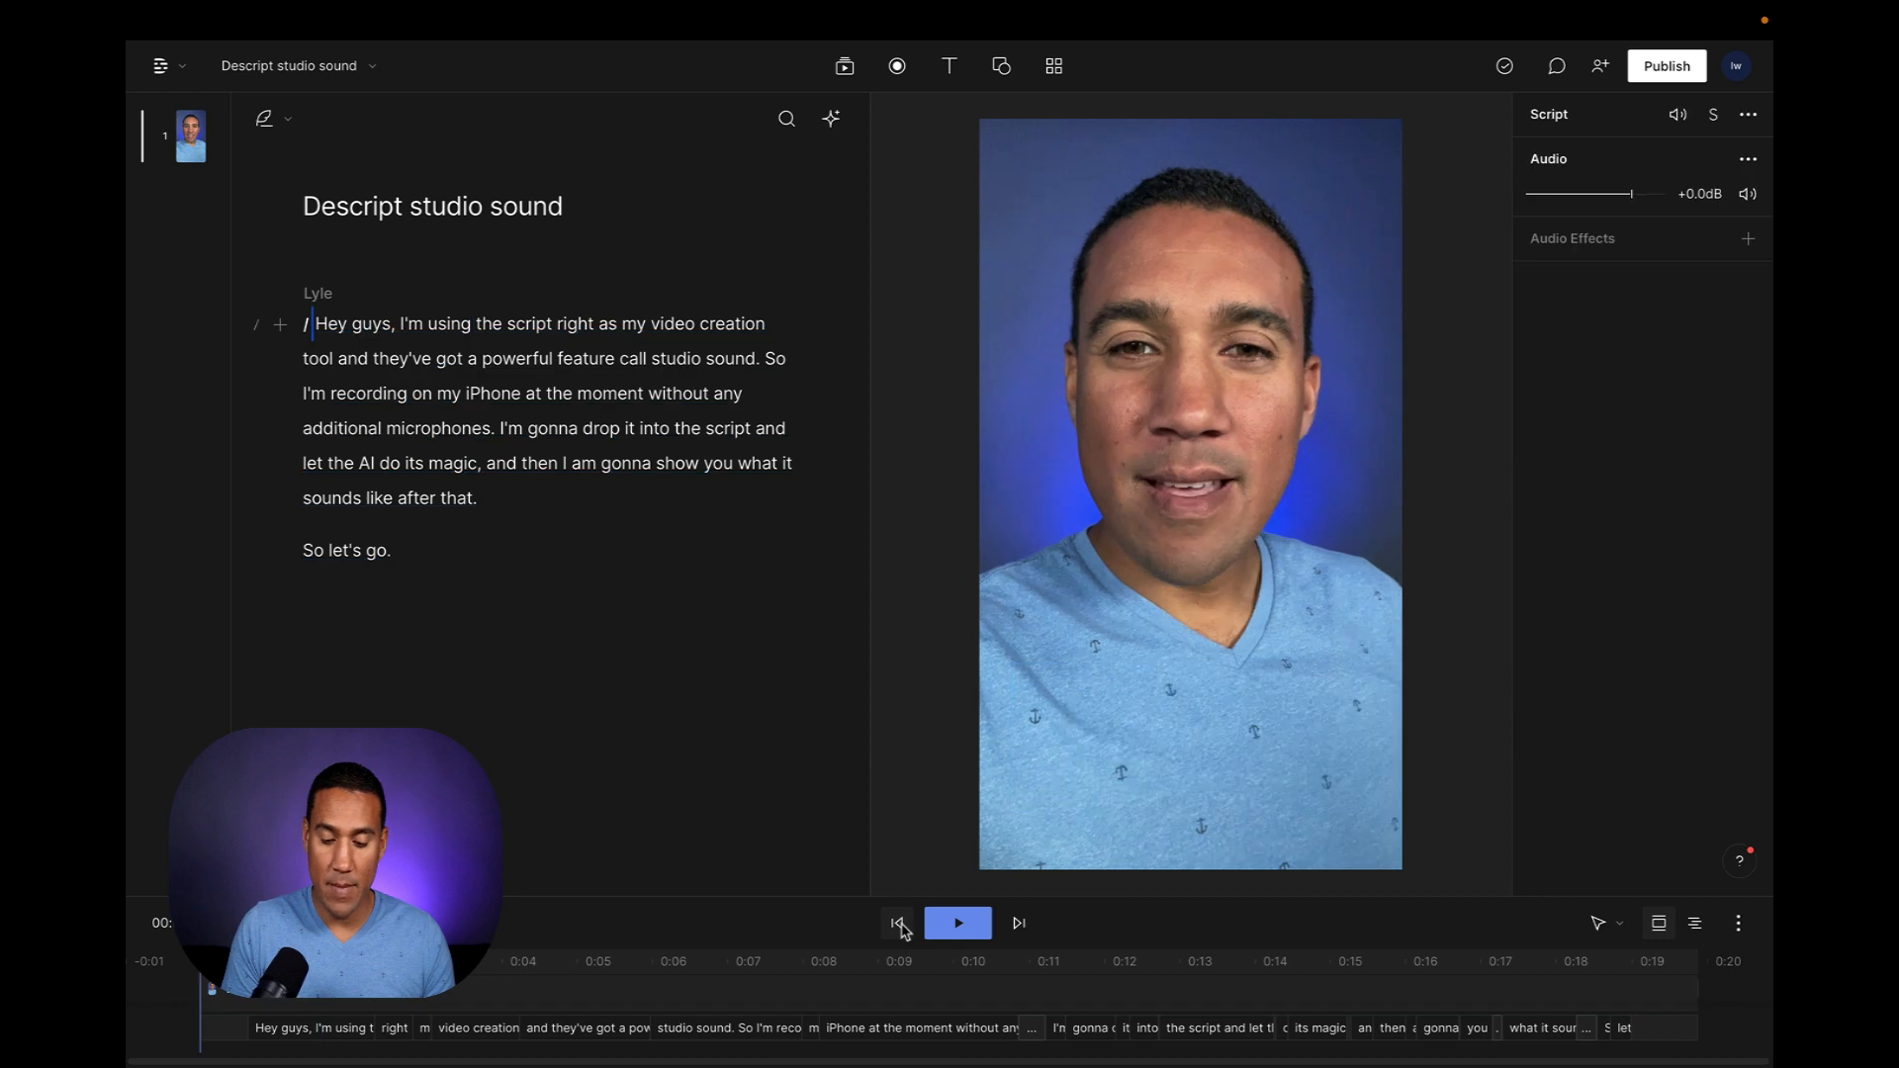
click(960, 925)
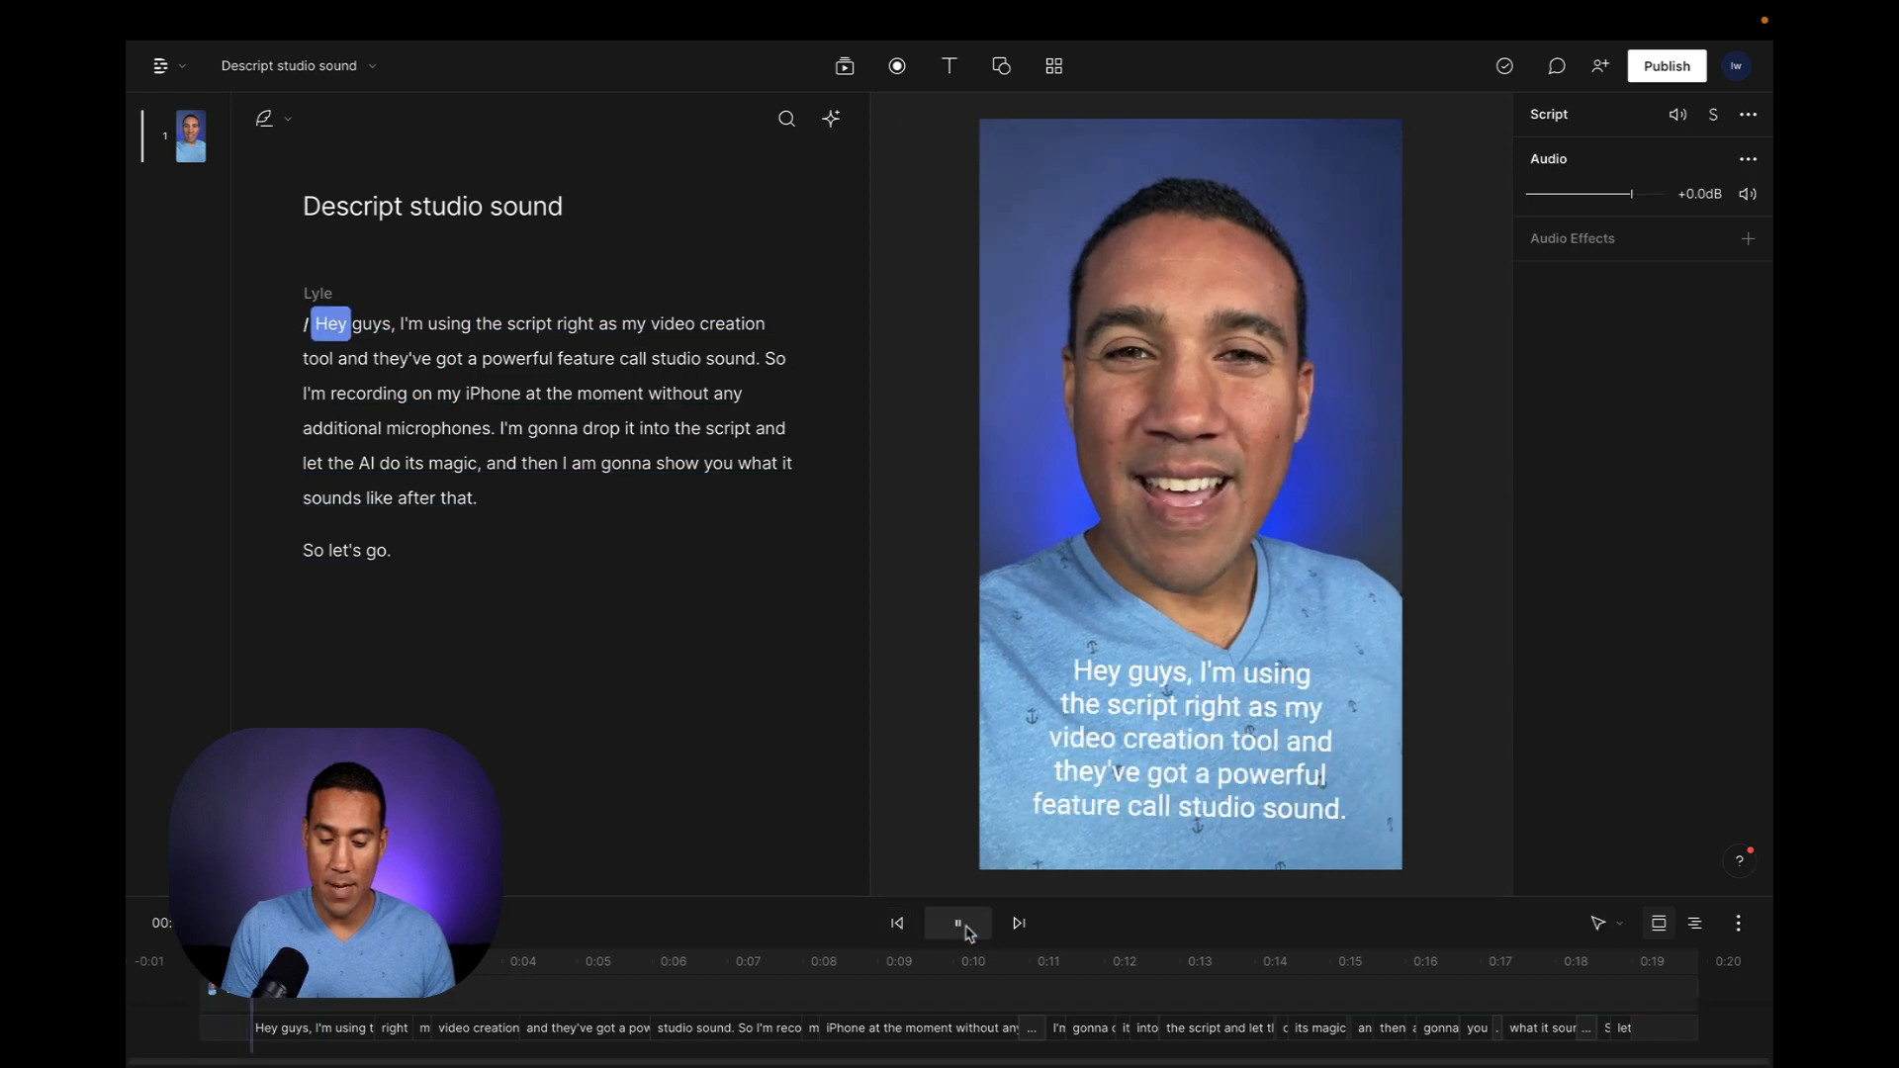
Pause the video and switch the captions' live text style from Clean to Karaoke
click(960, 925)
click(1179, 733)
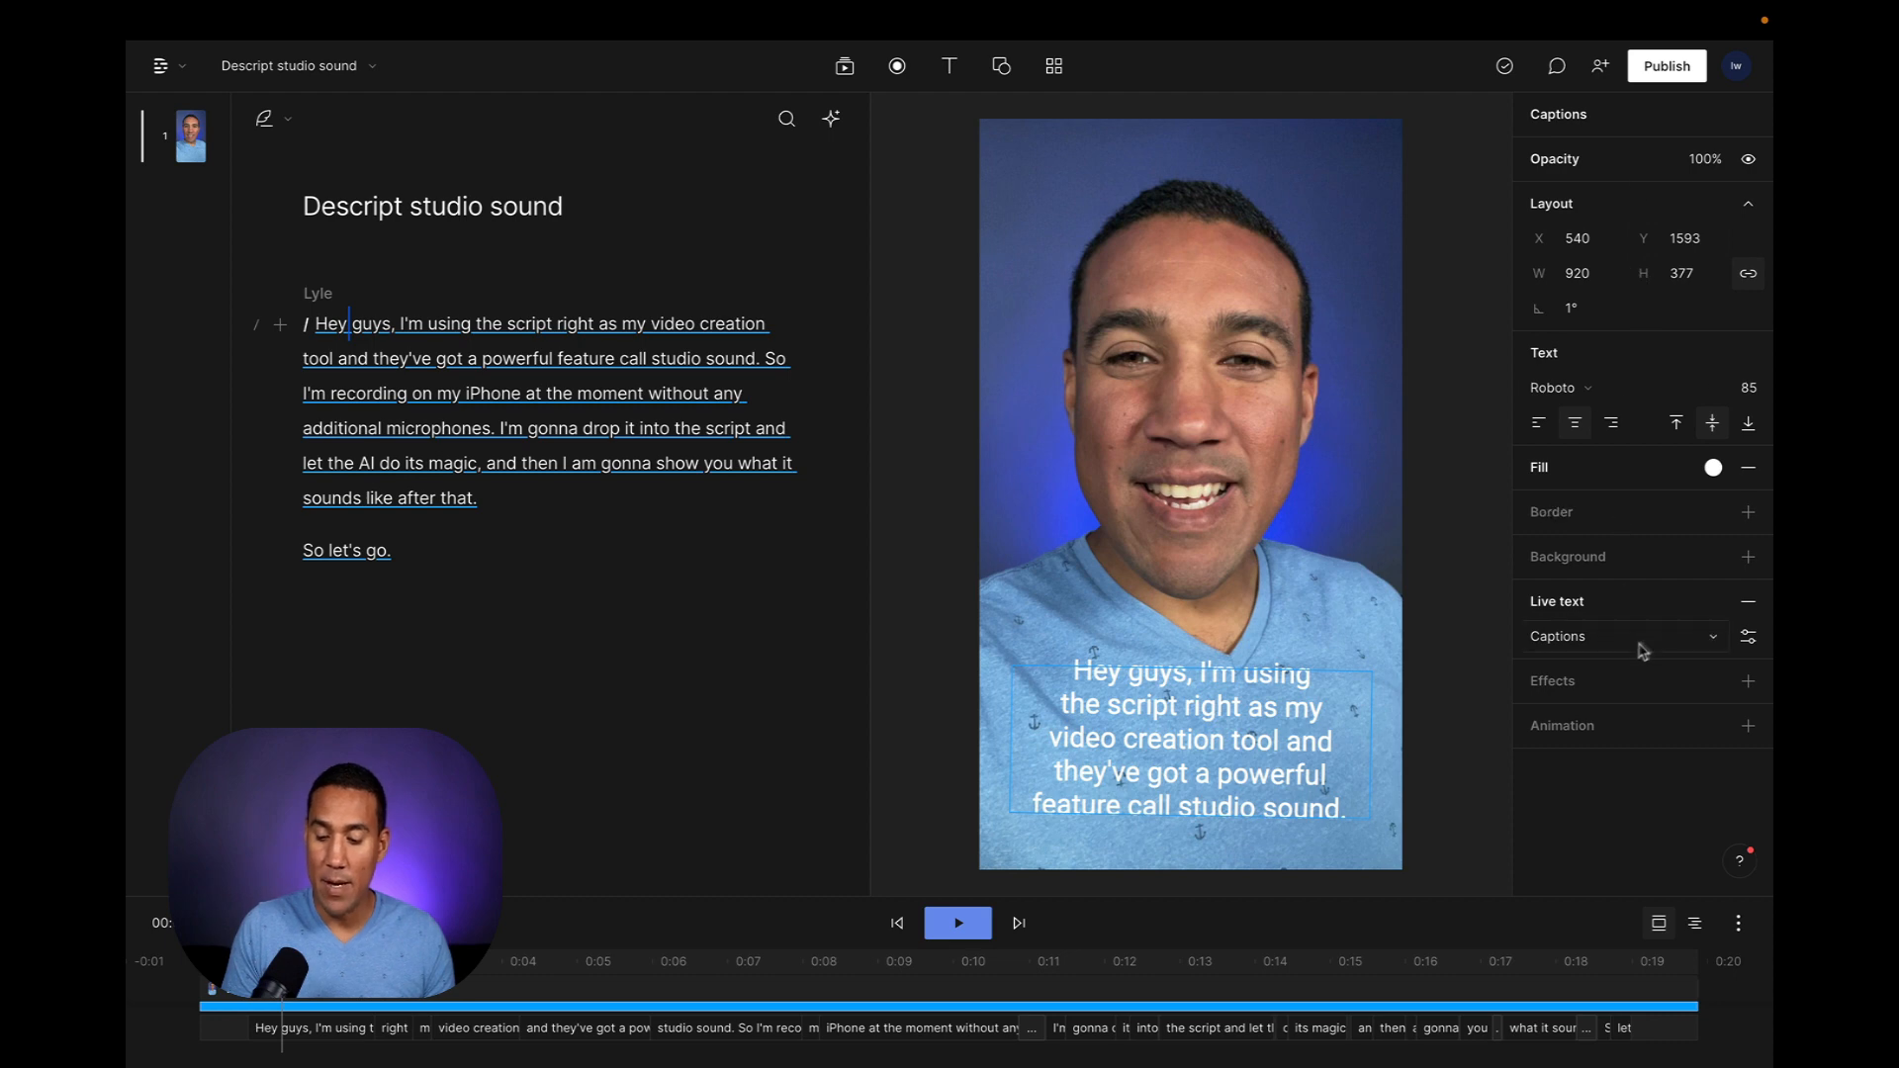
click(1750, 639)
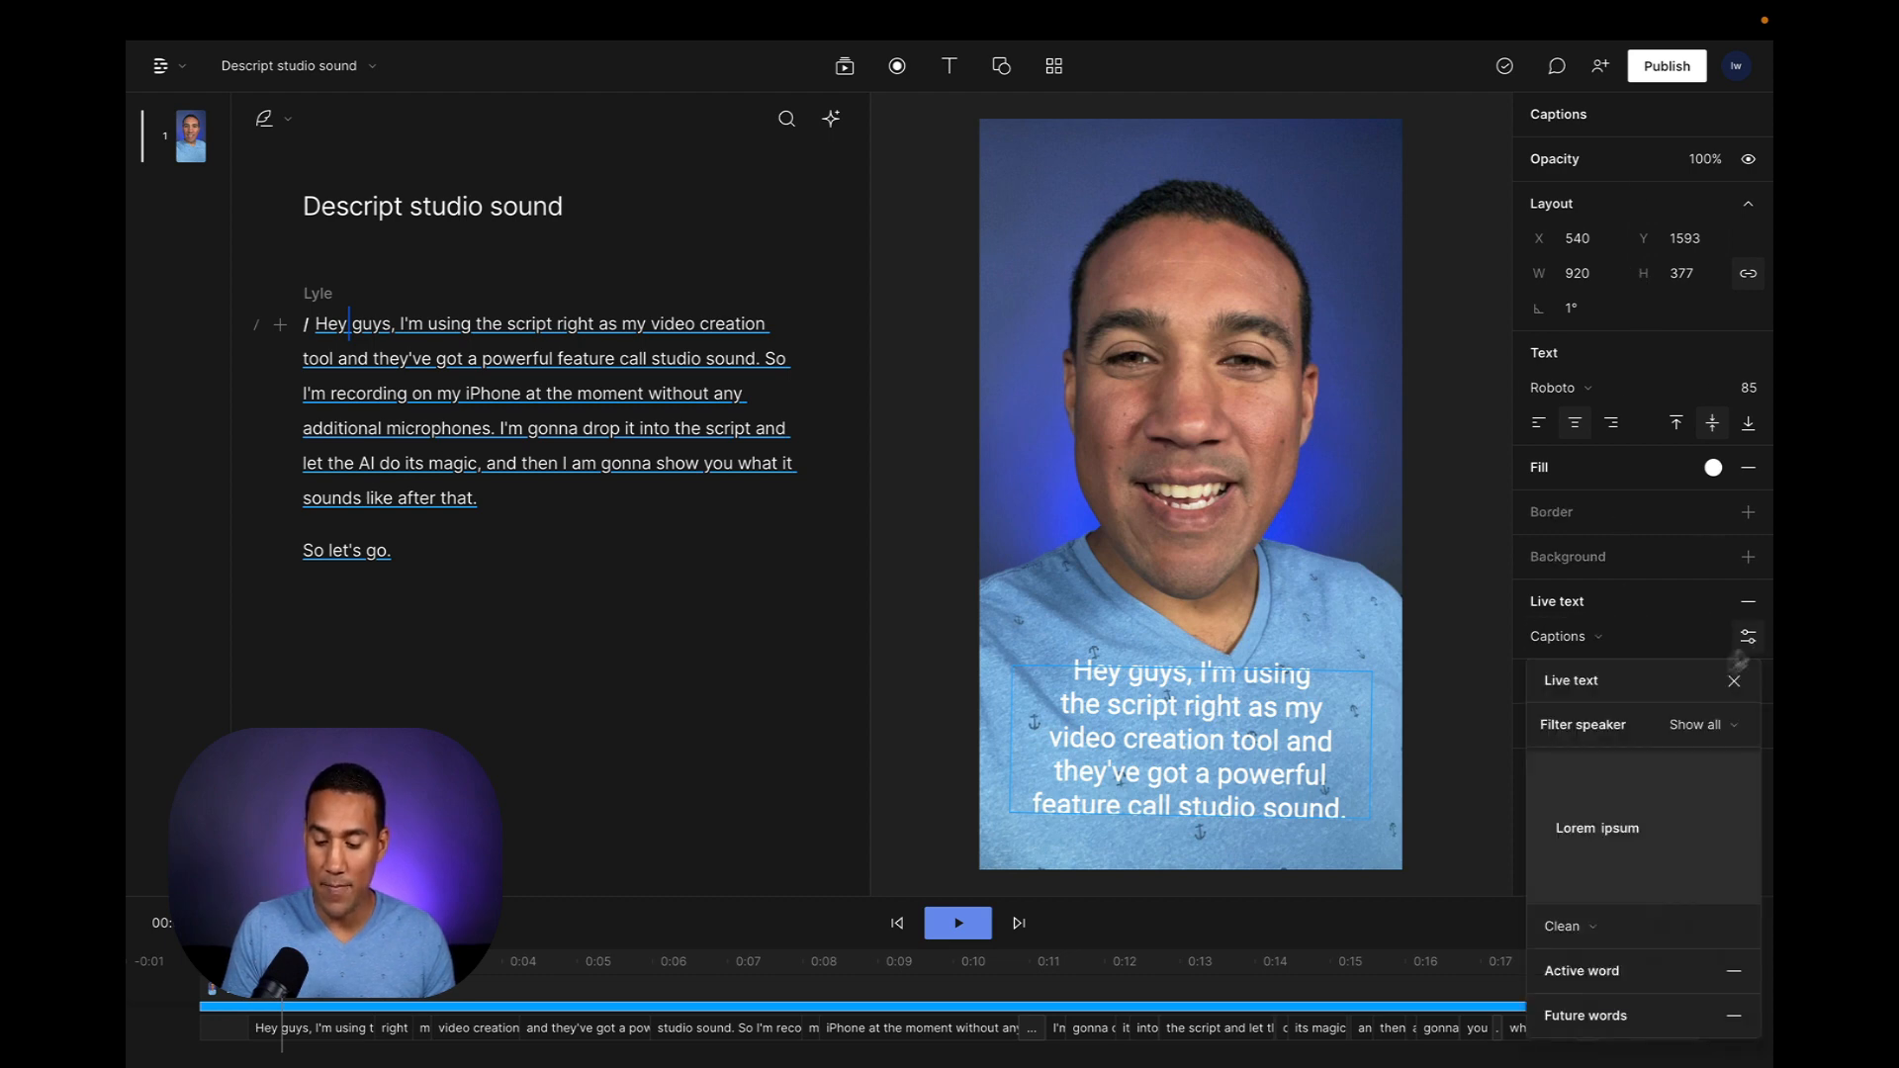
click(1590, 930)
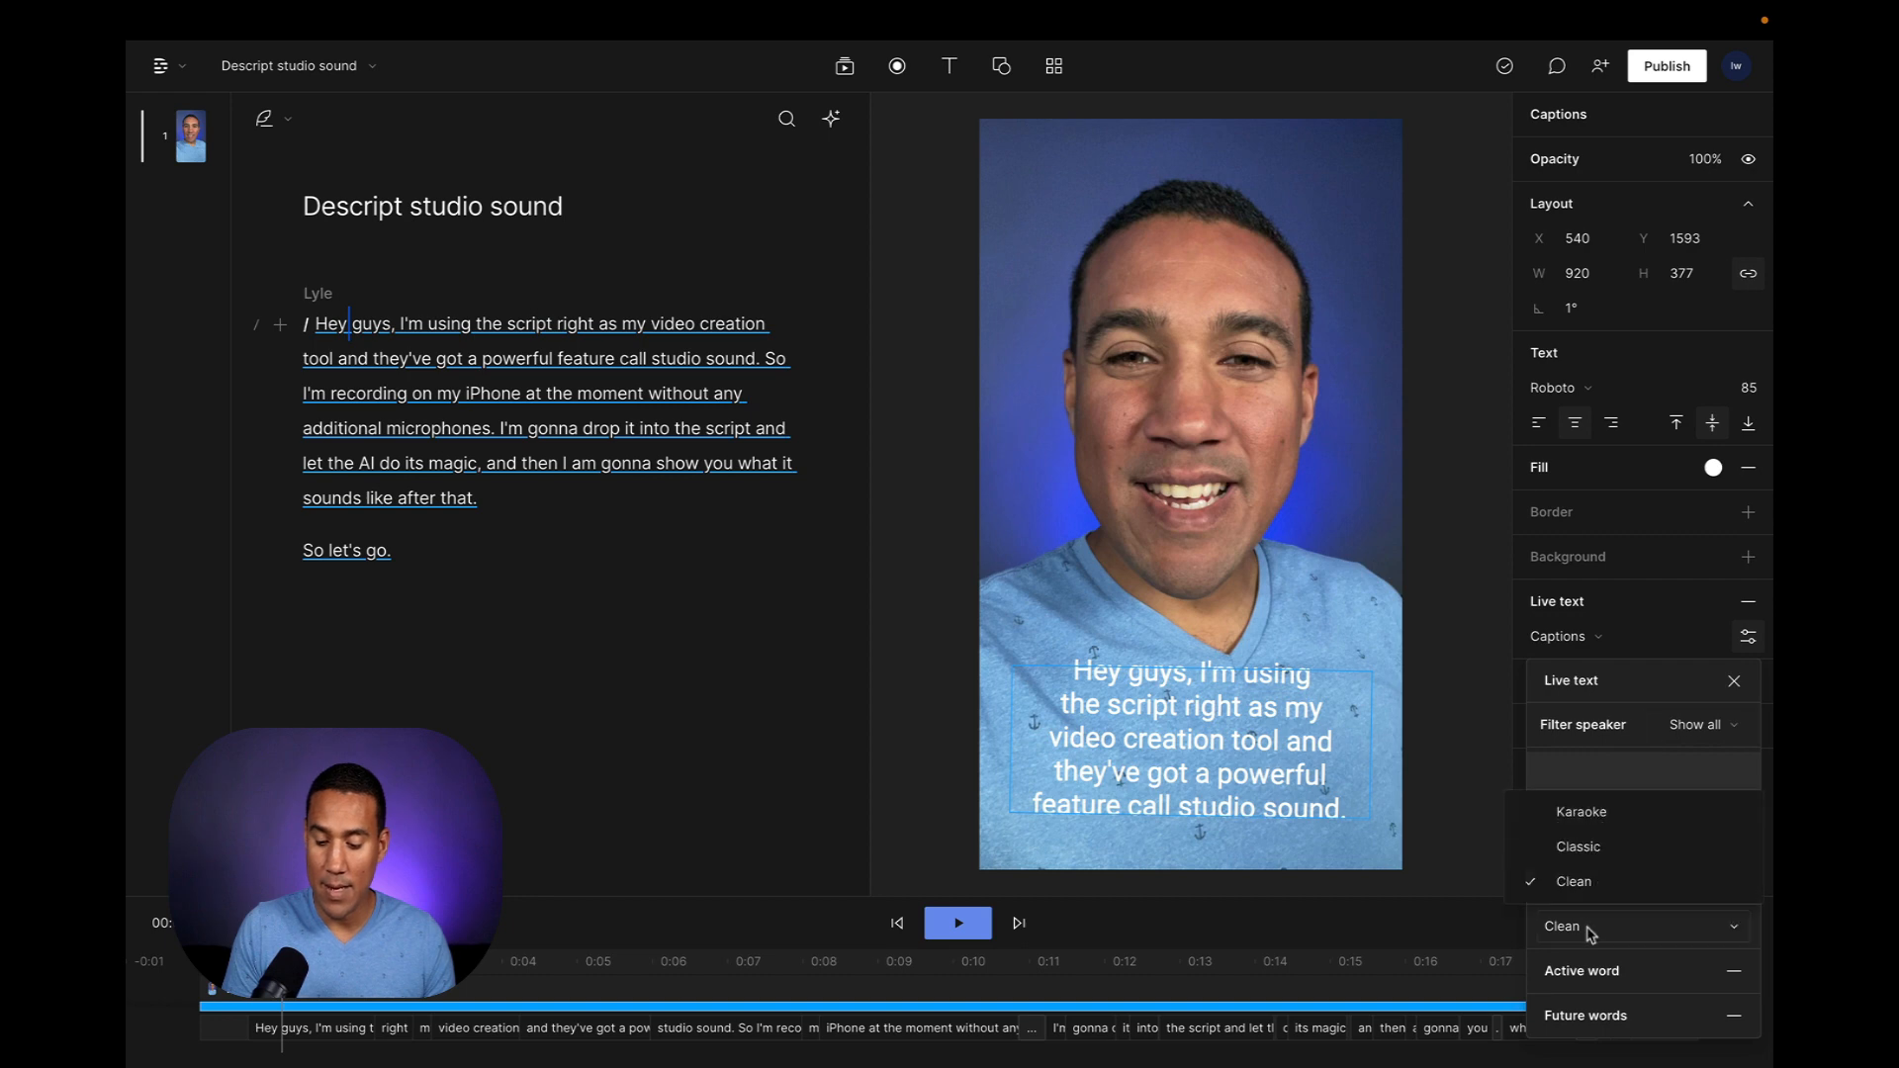
click(1591, 817)
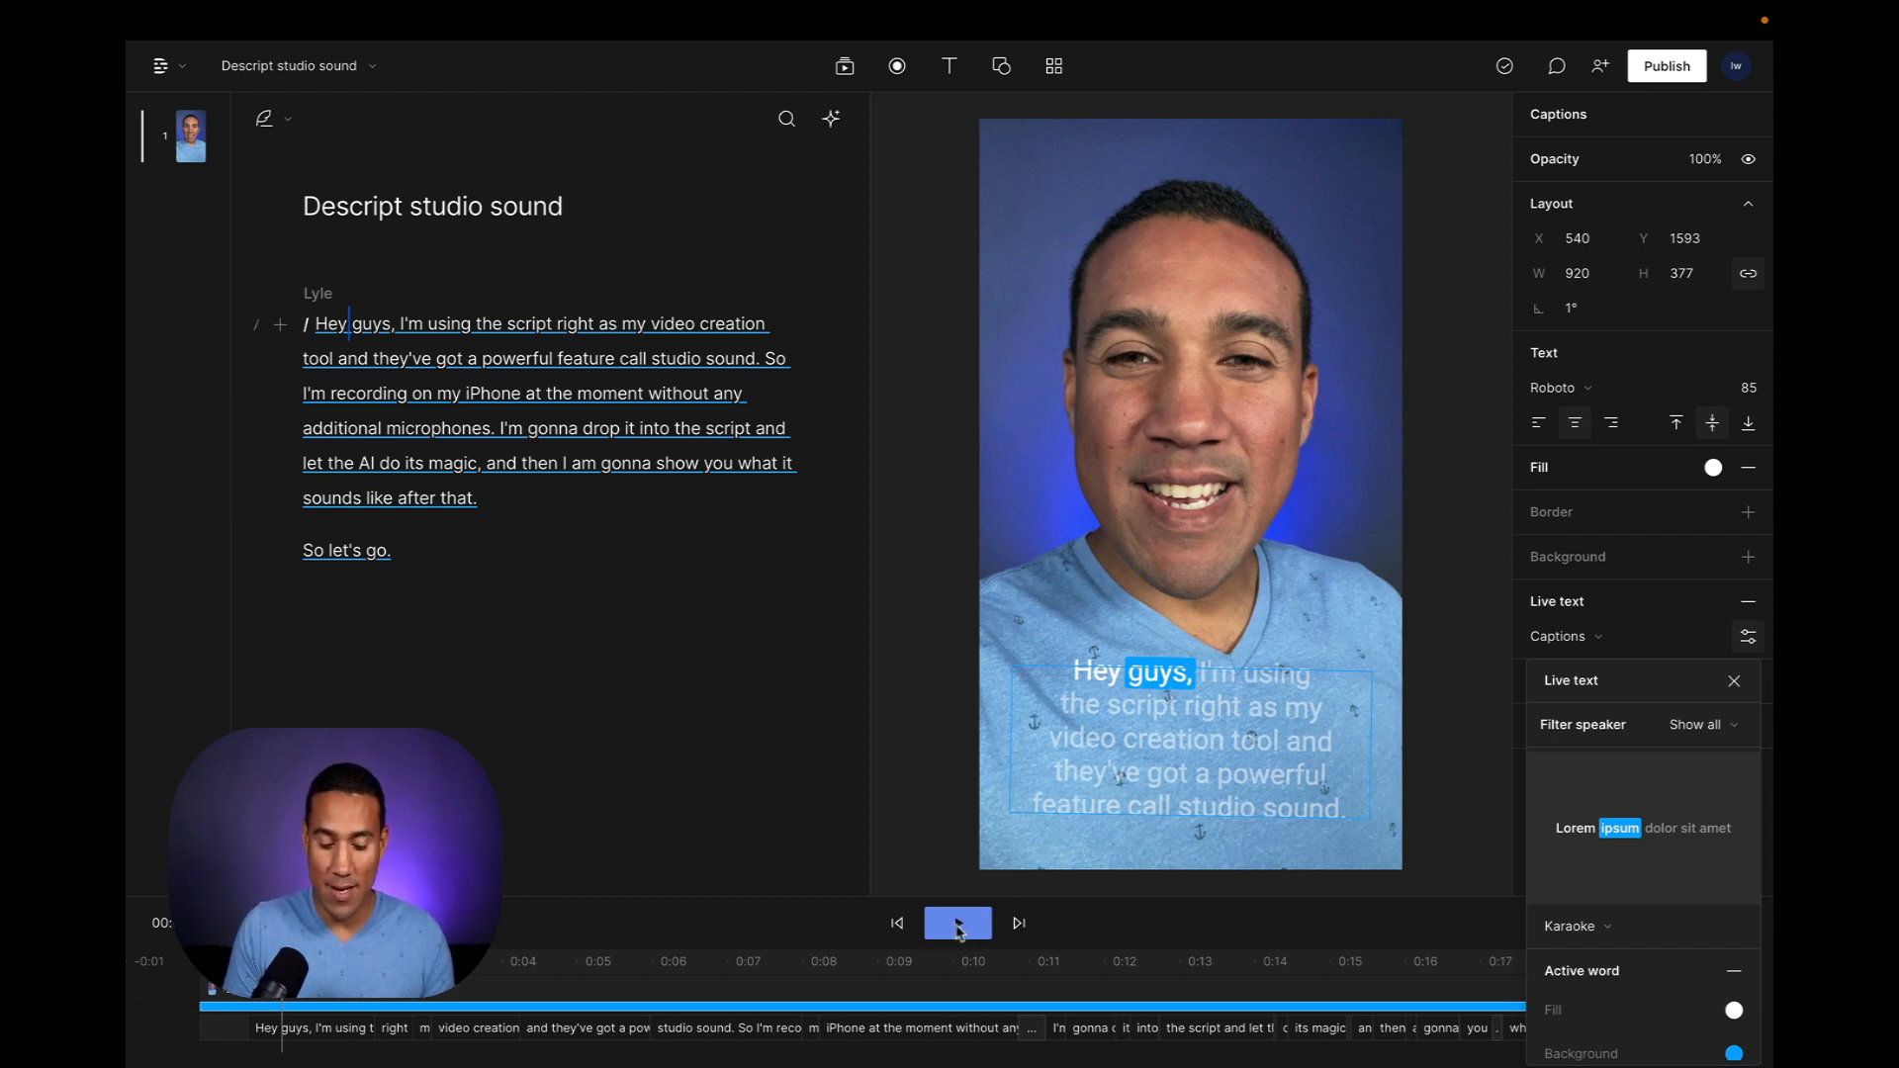
Play the video from the beginning to preview the Karaoke captions, and pause it after a few words
click(901, 925)
click(901, 925)
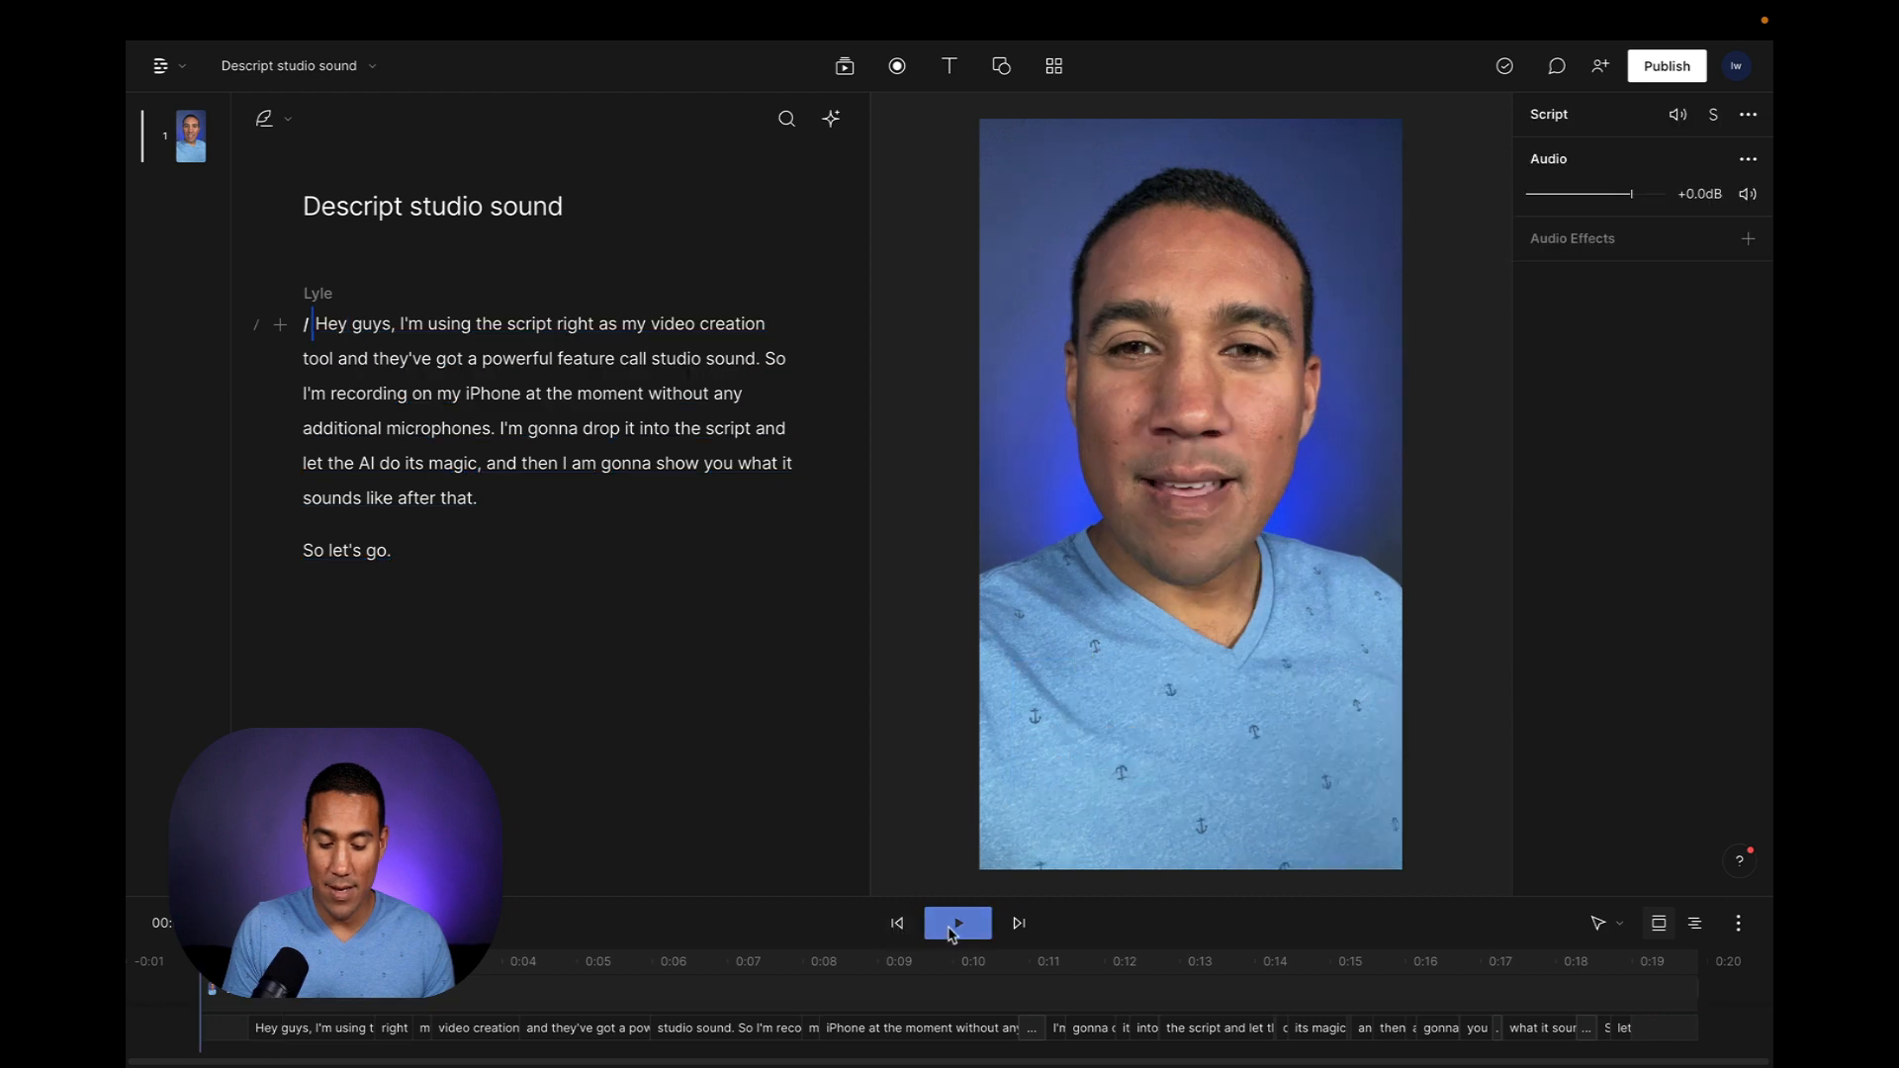
click(951, 928)
click(954, 928)
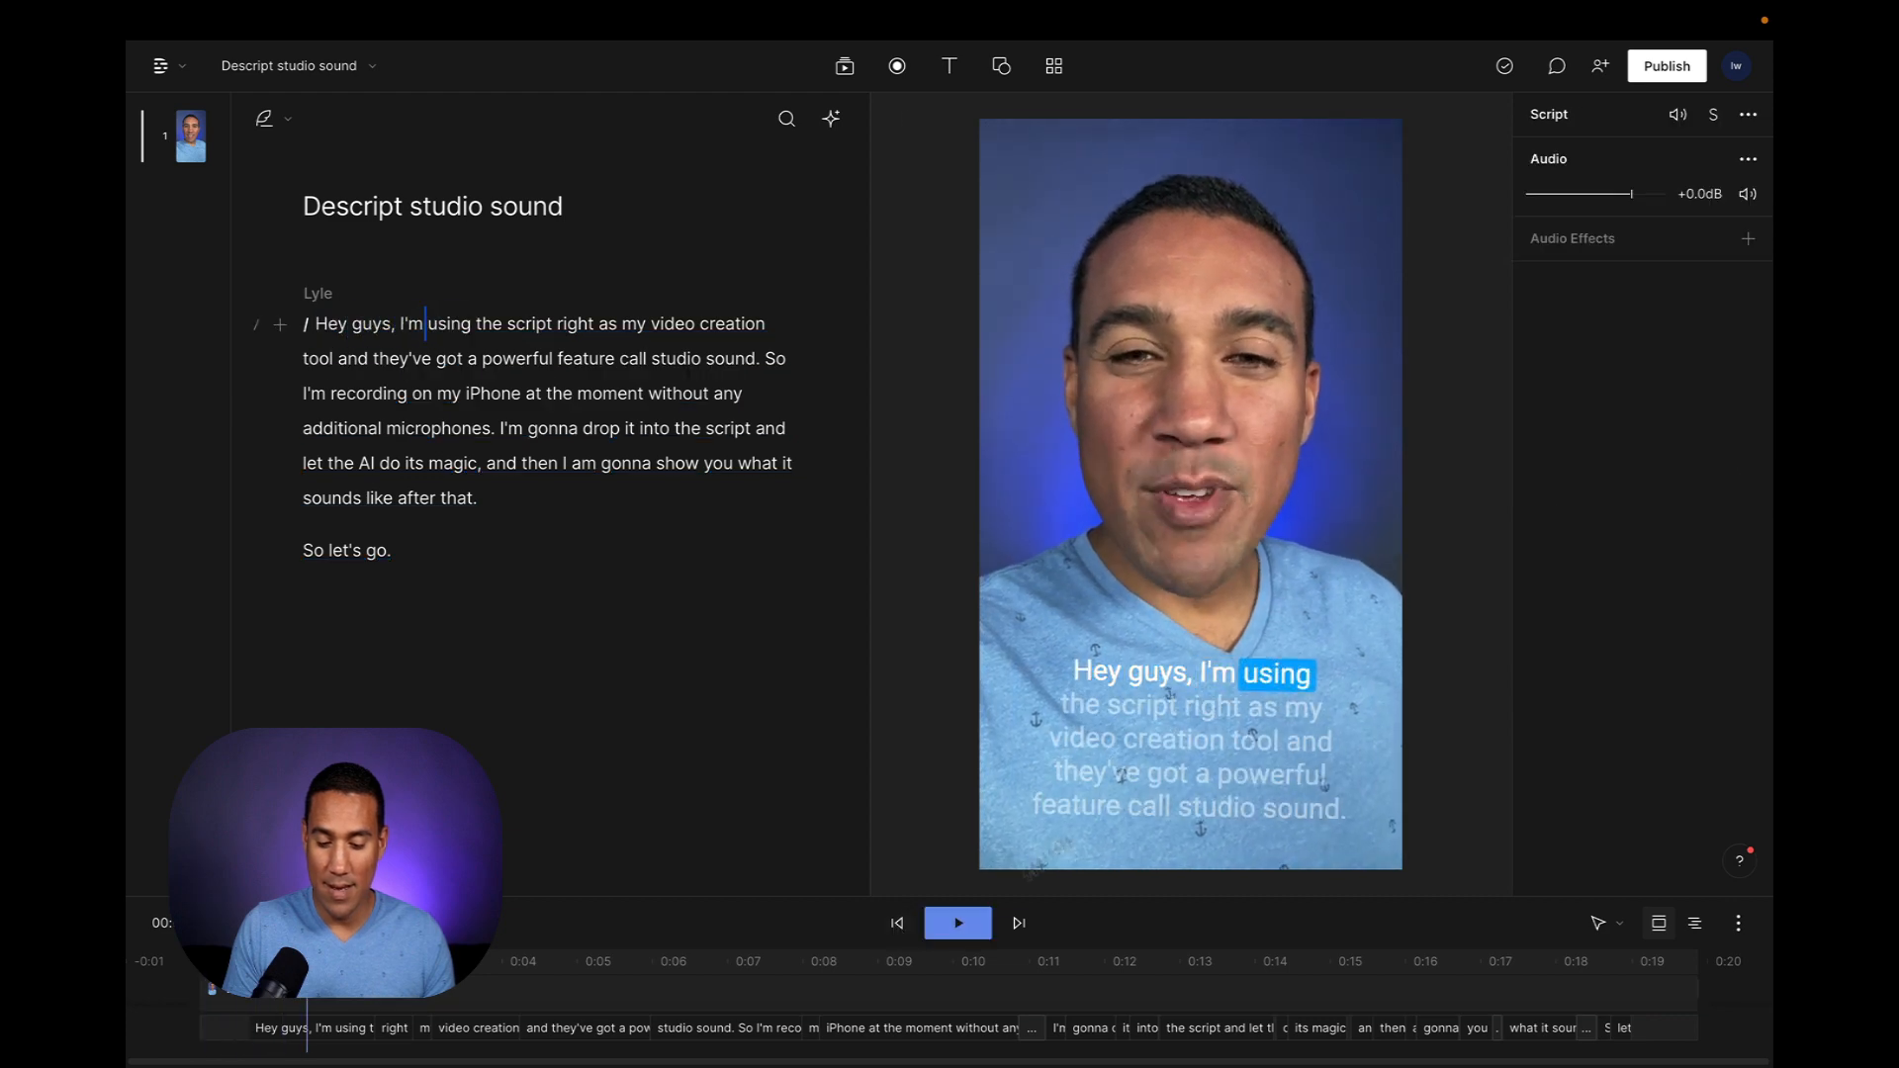
Change the background of the captions' active word to the preset red, hex ff0000
click(1235, 734)
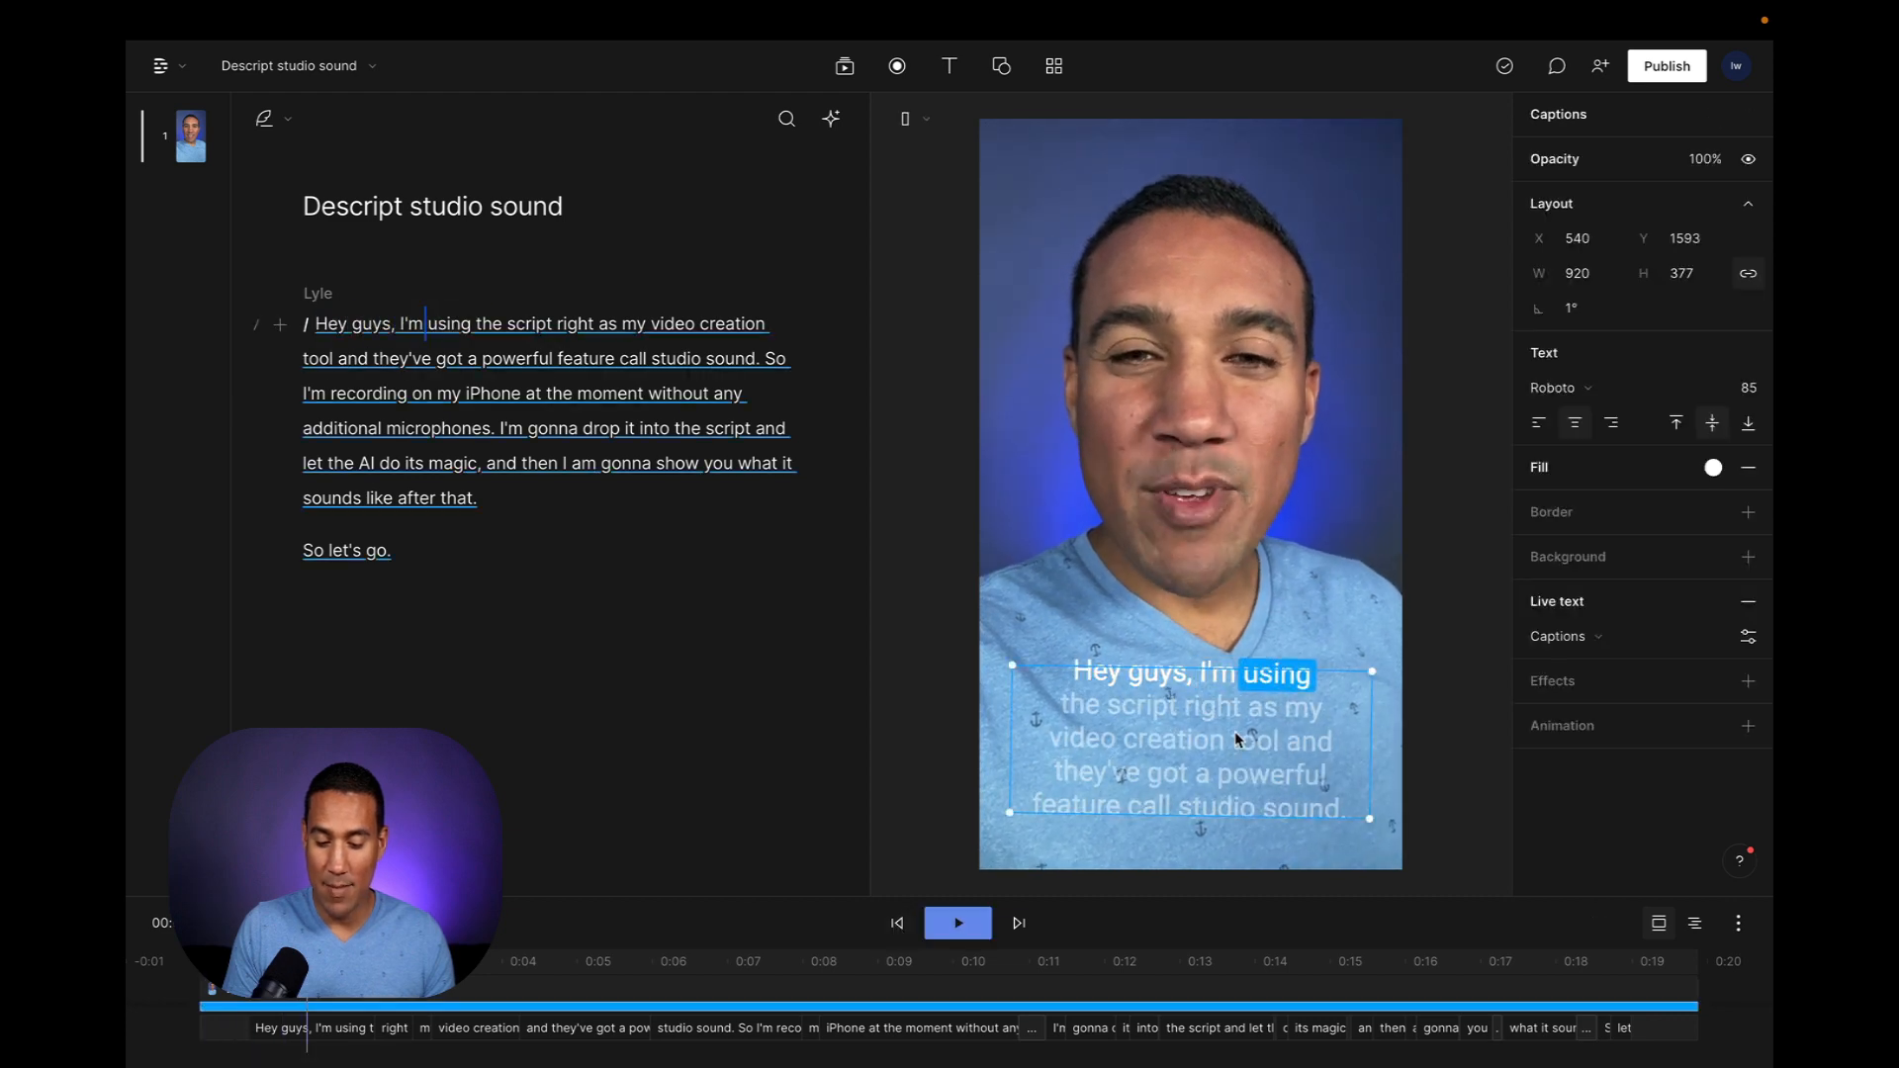
click(1748, 636)
click(1734, 499)
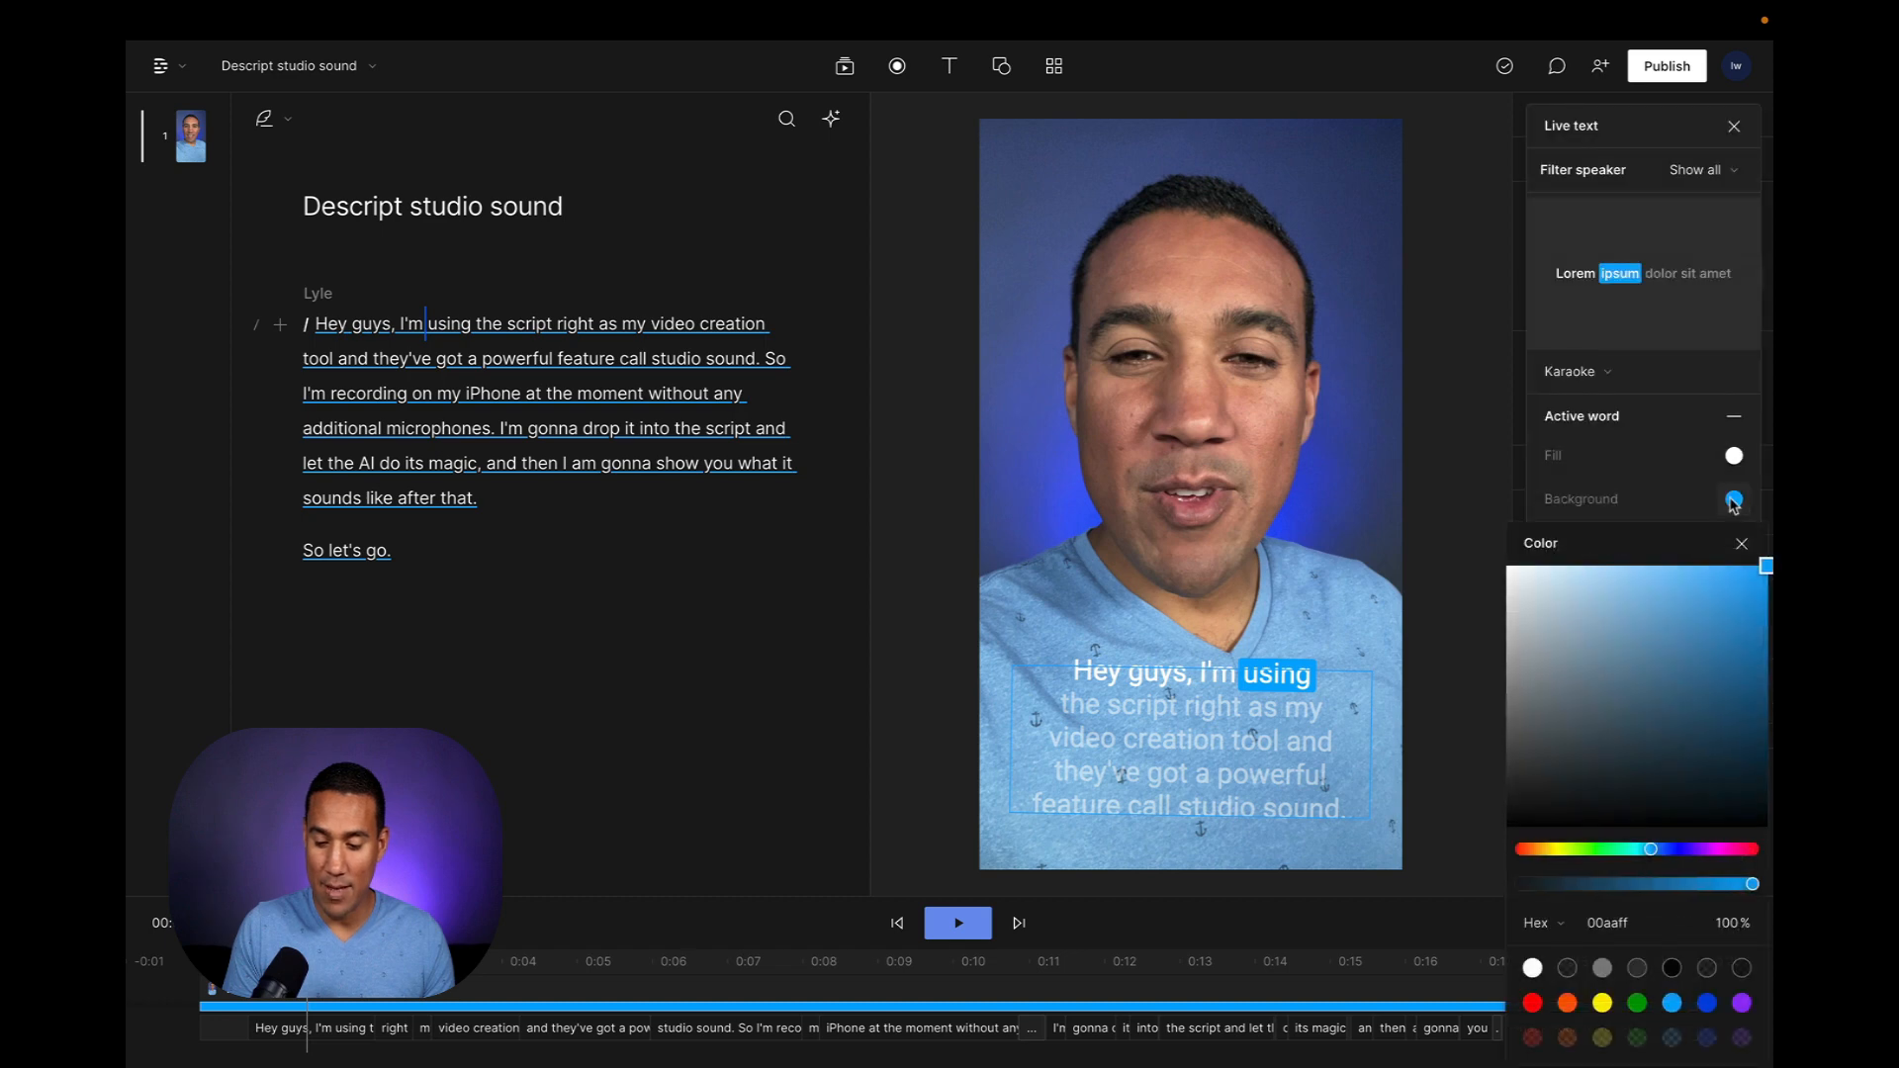
click(1533, 1005)
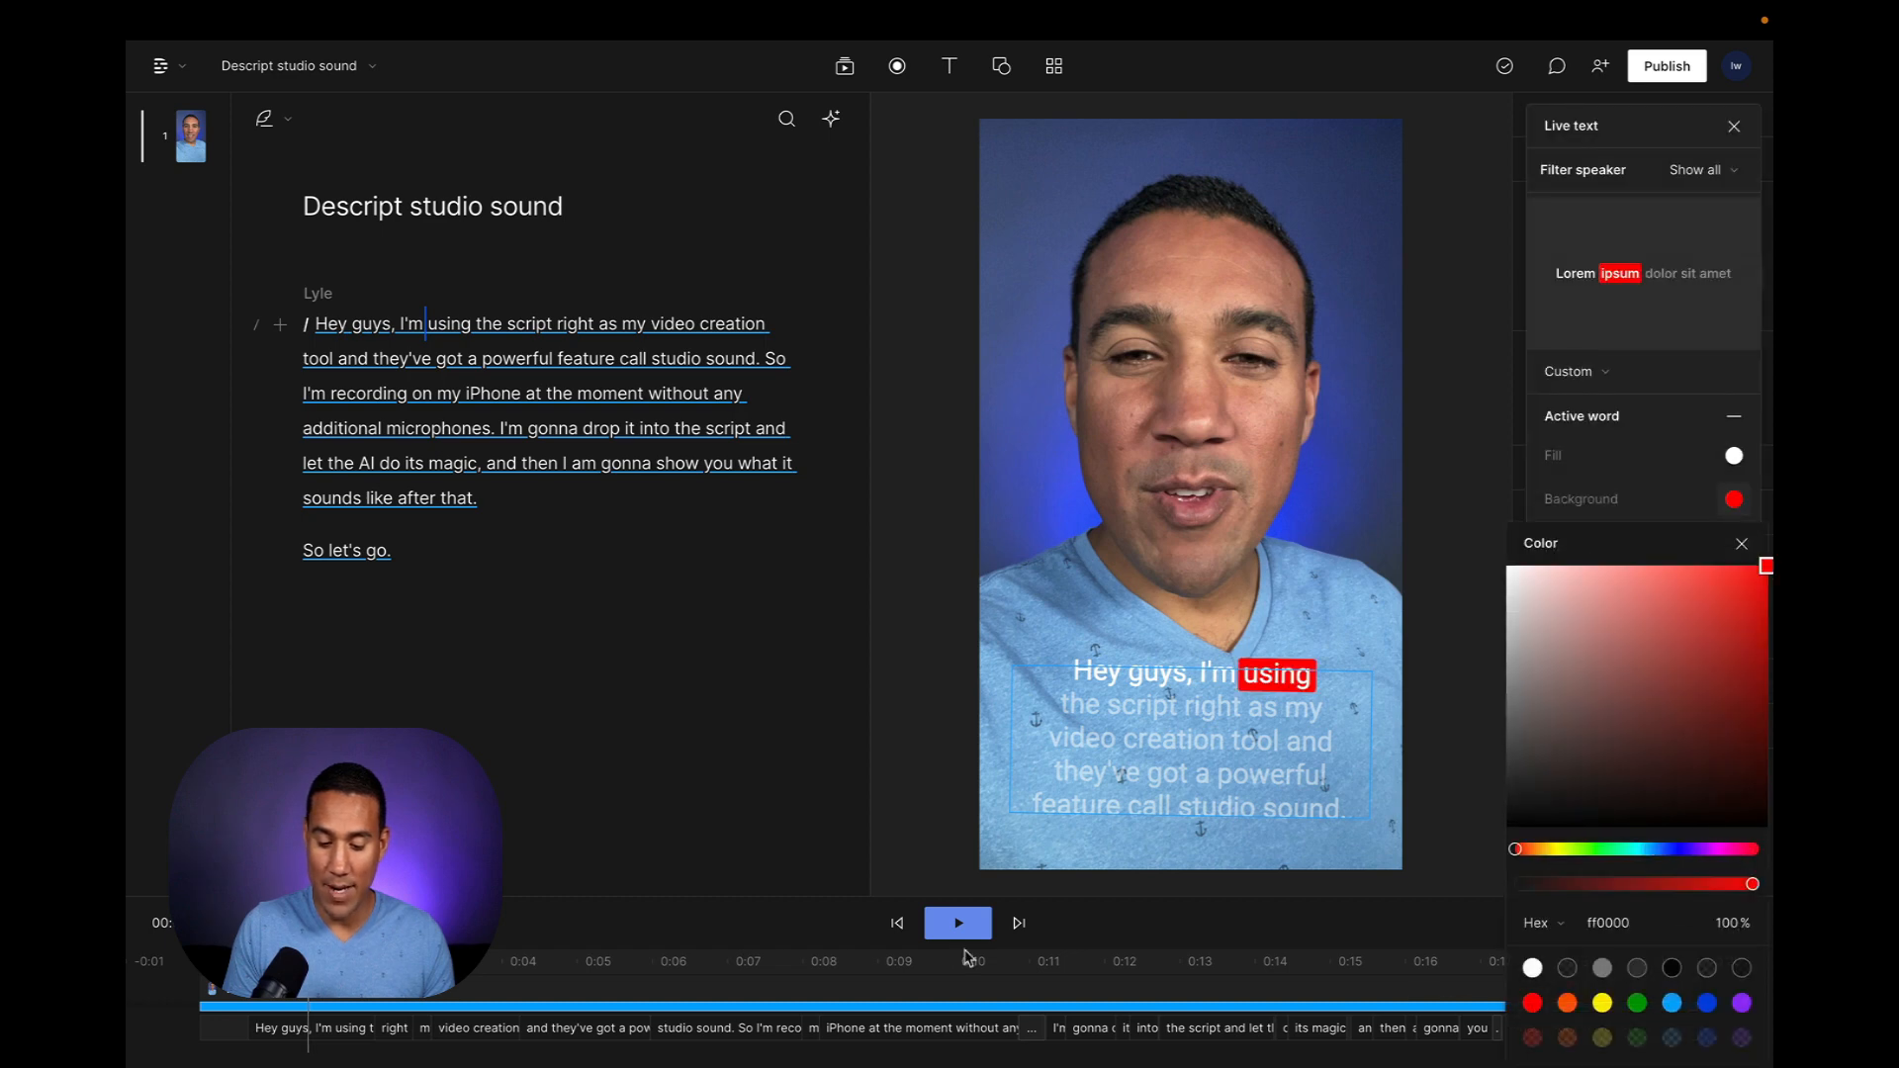
Play the video from the beginning to check the red highlight on the active word, and pause it
click(901, 924)
click(901, 924)
click(898, 924)
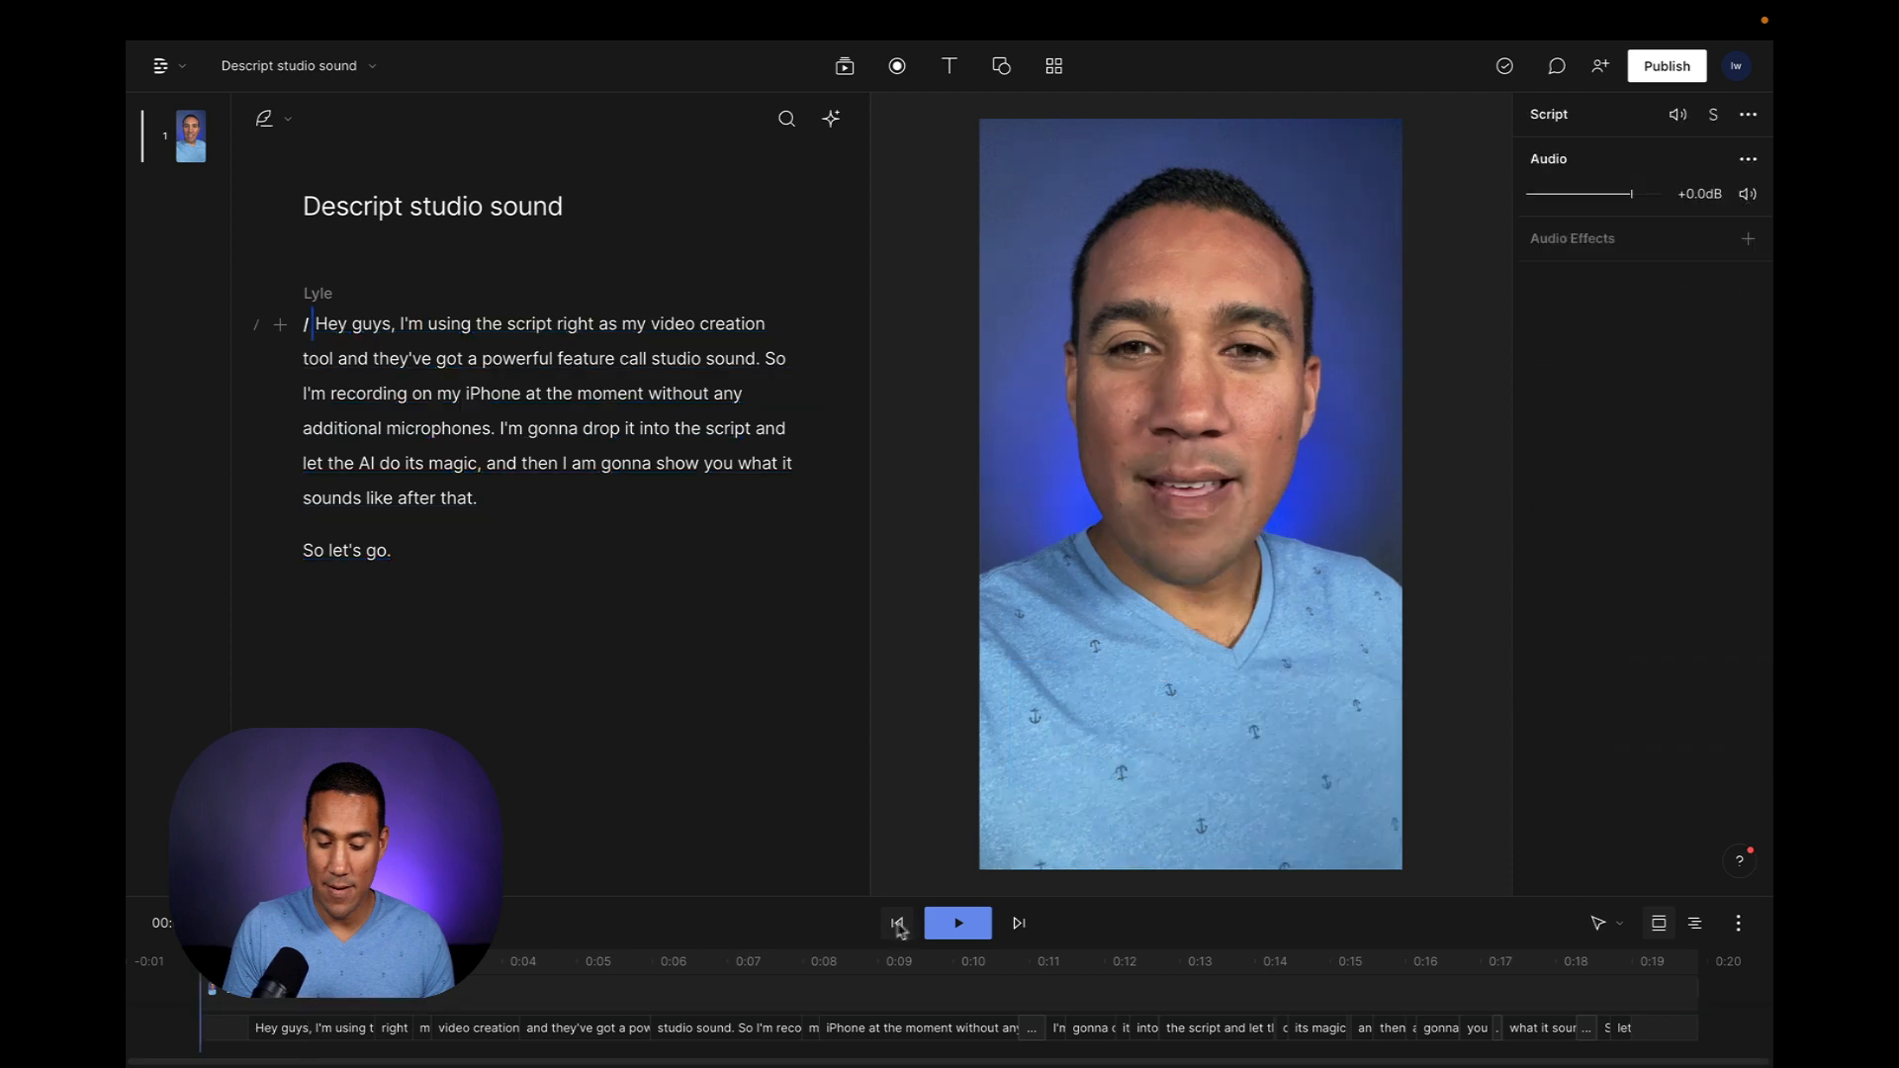
click(947, 925)
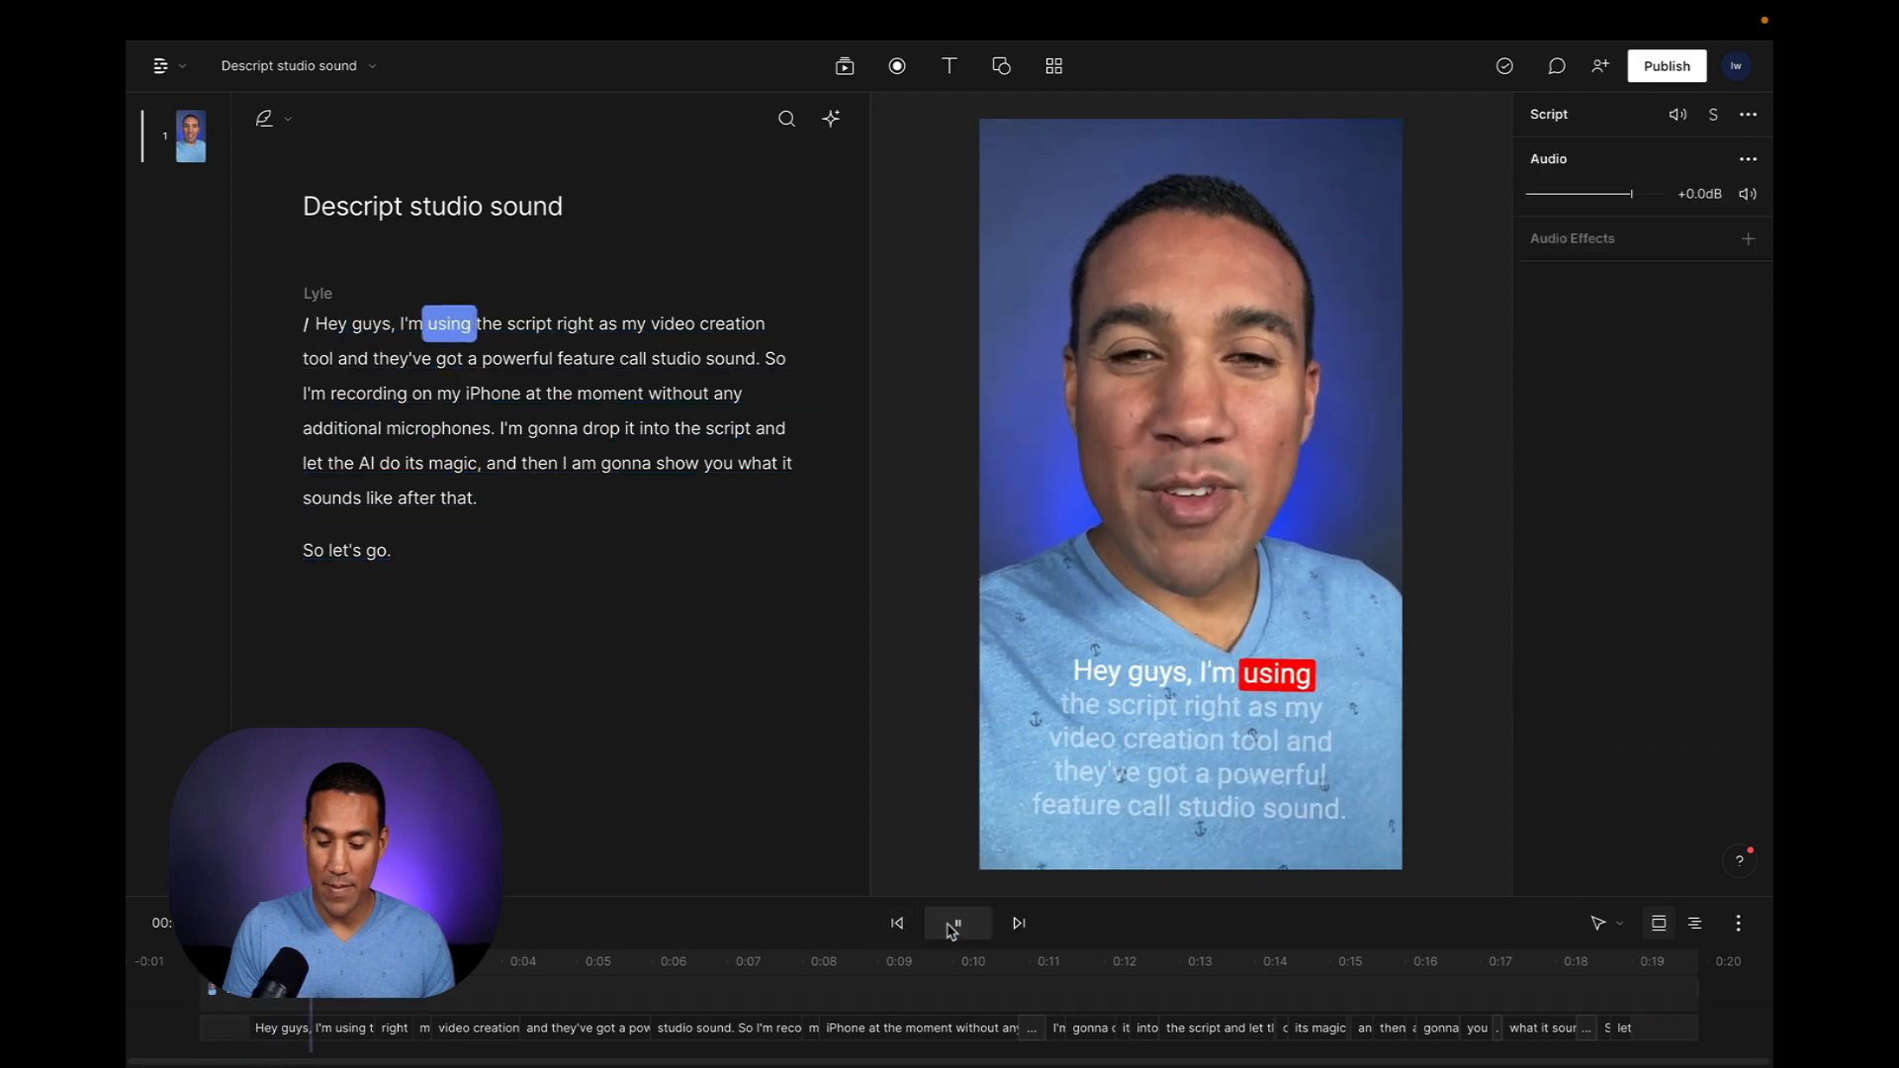
click(952, 928)
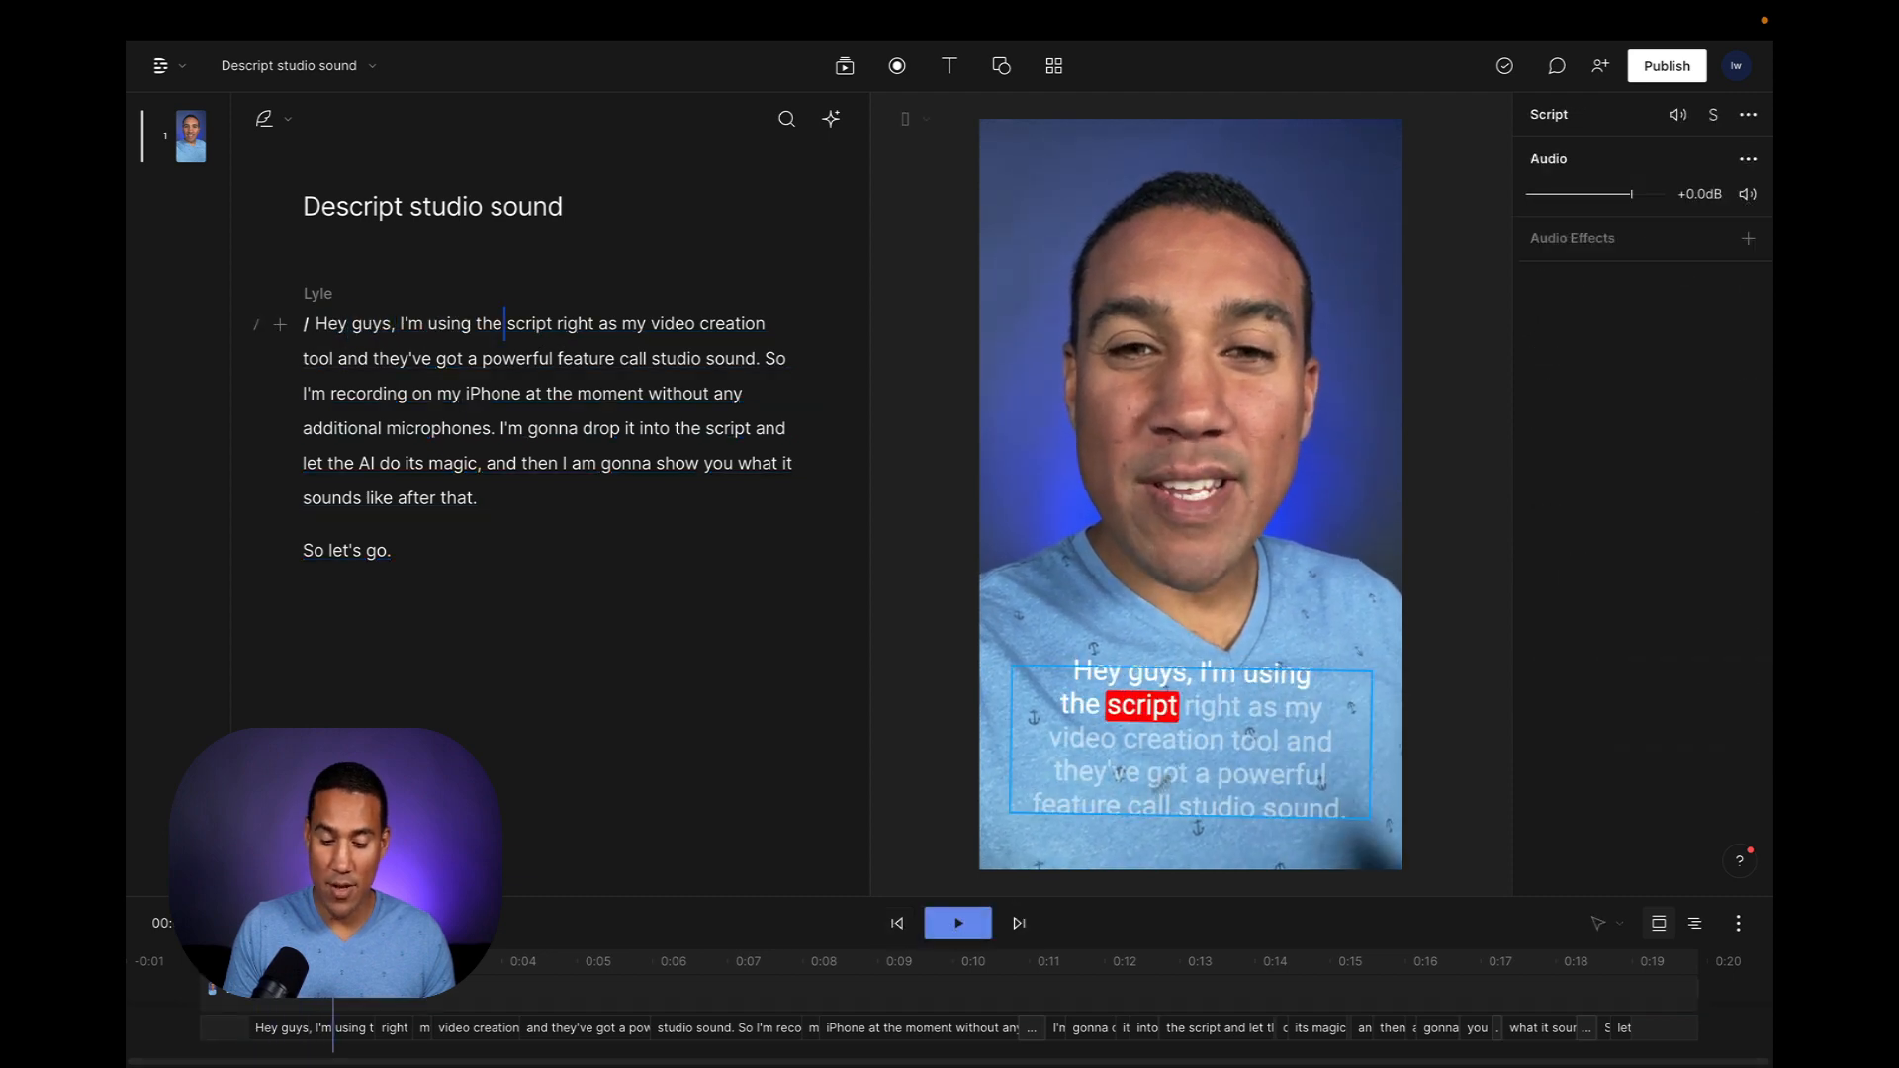
Lower the opacity of the captions' future words fill to 36%
click(1177, 762)
click(1748, 636)
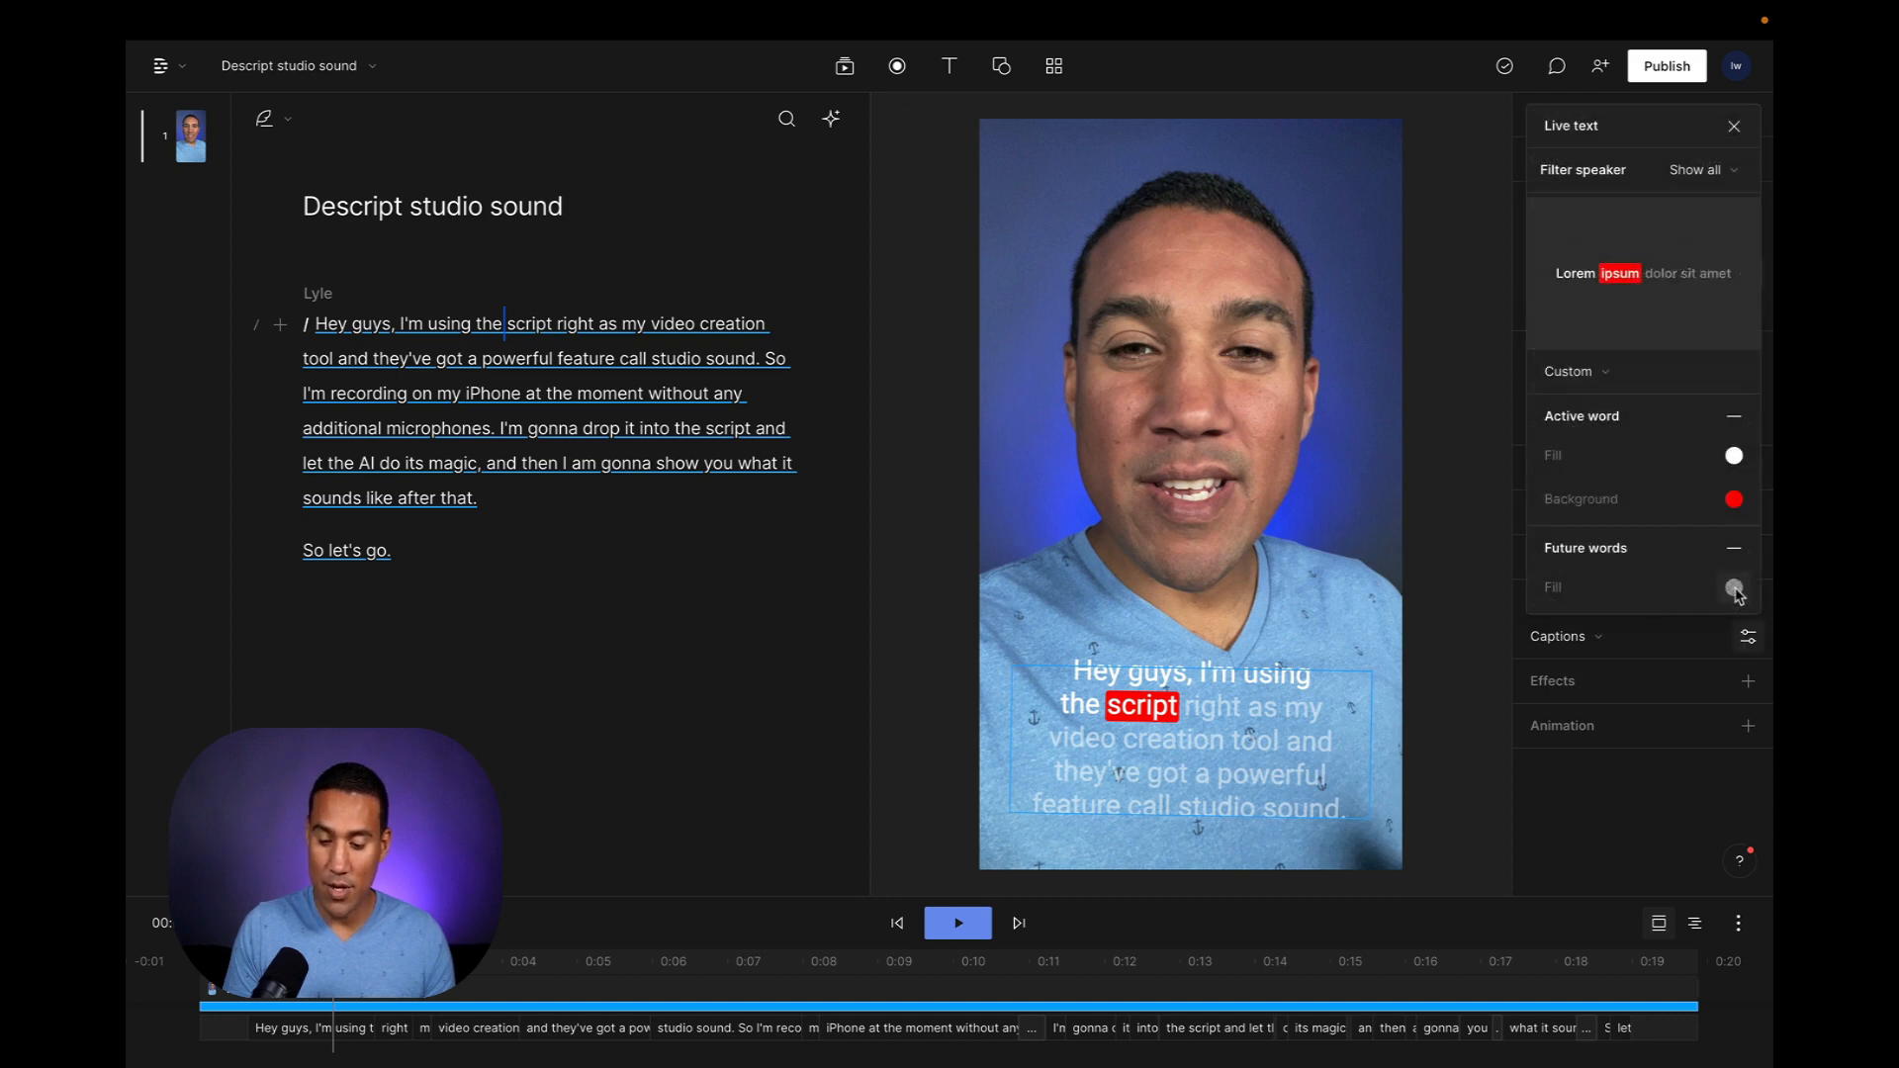
click(1734, 589)
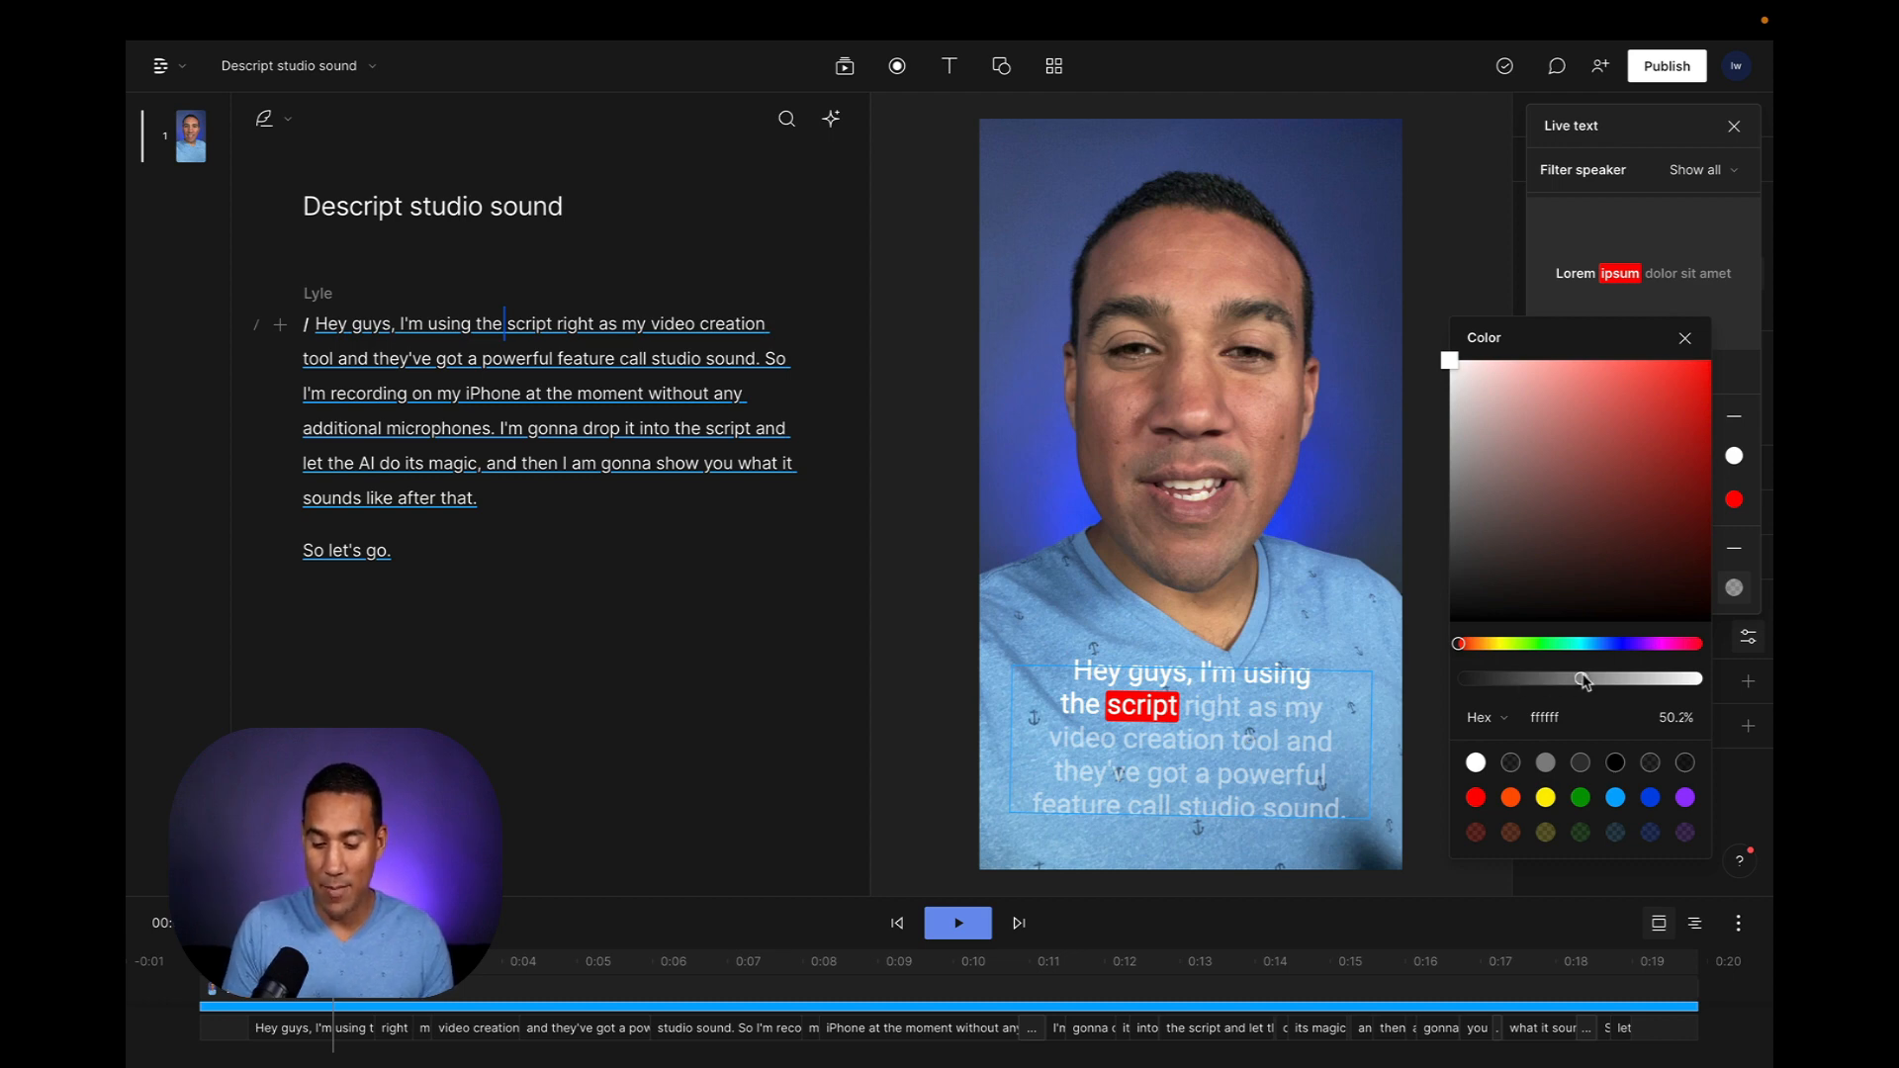
drag(1585, 680, 1538, 681)
drag(1542, 686, 1551, 686)
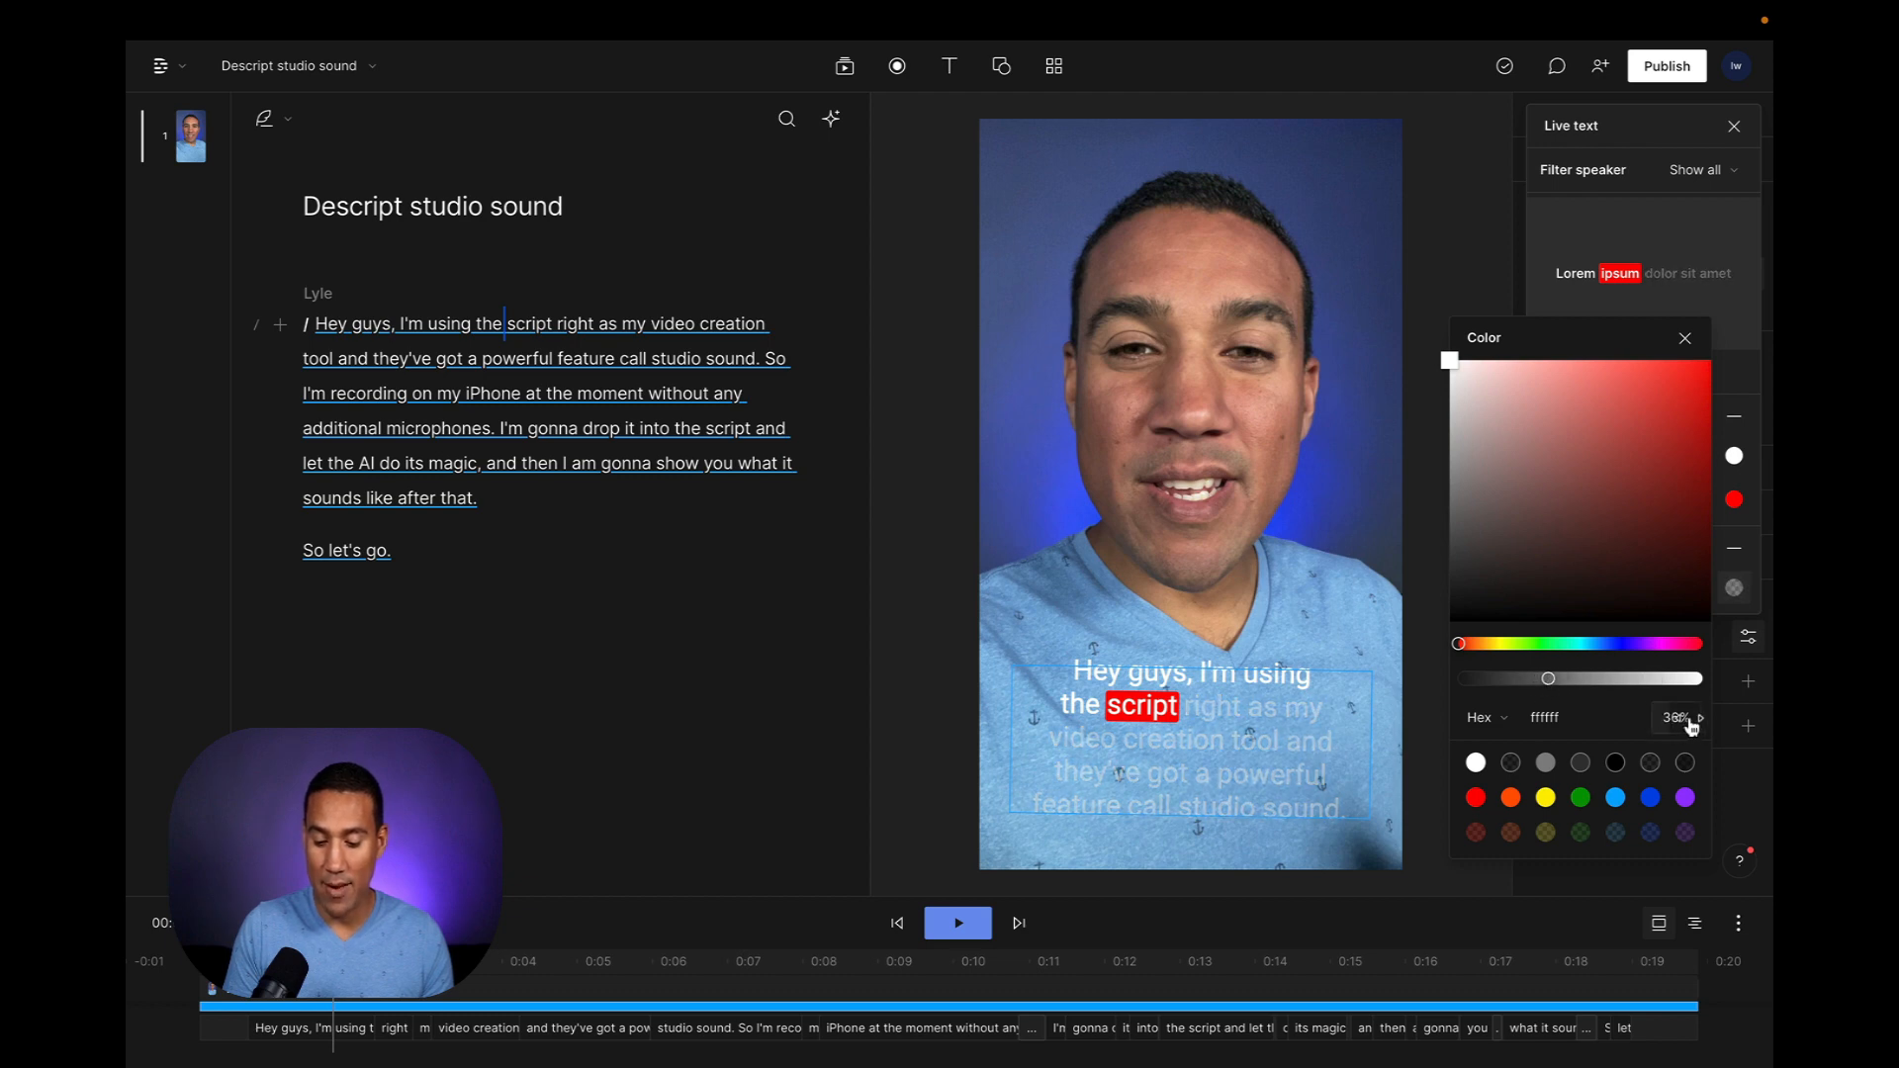
Play the video from the beginning to check the fainter future words in the captions, and pause it
click(898, 924)
click(899, 923)
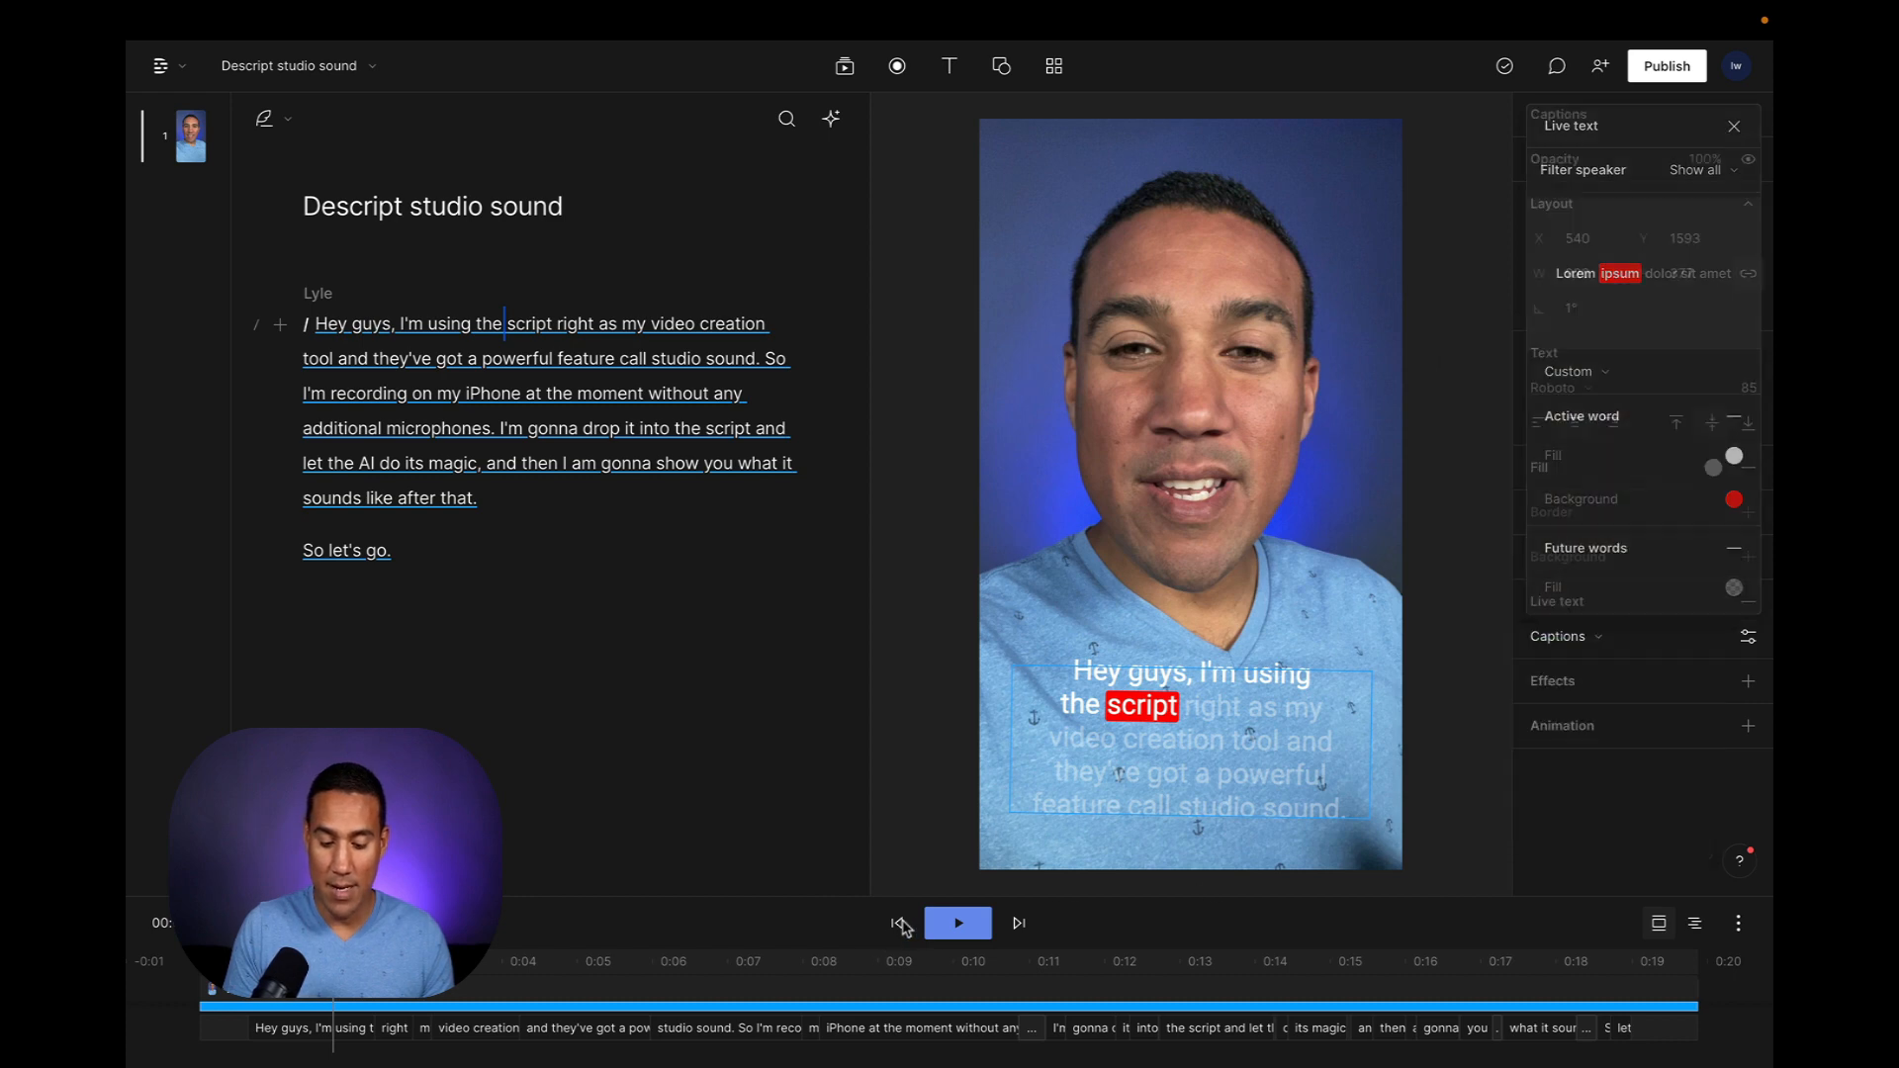
click(899, 924)
click(932, 924)
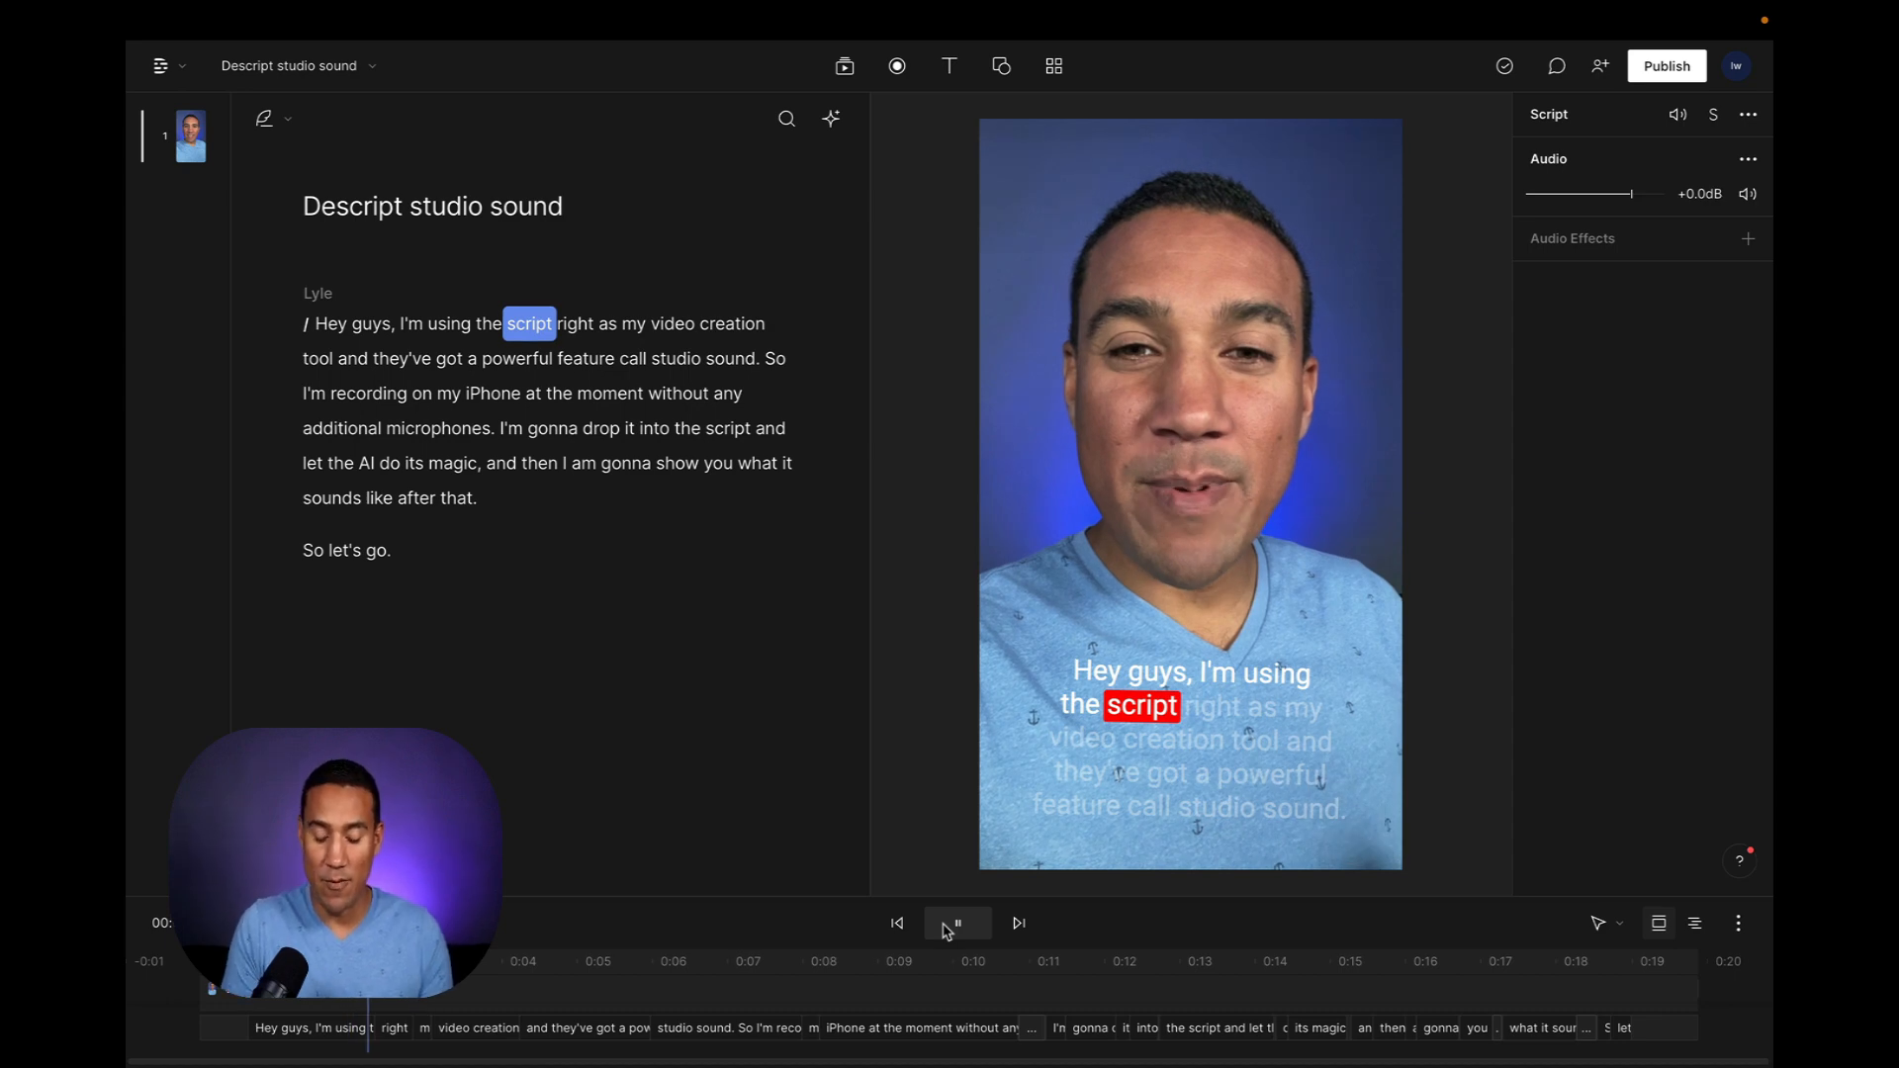
click(949, 925)
Try a yellow-green fill, hex a5e023, on the captions' active word
click(1118, 780)
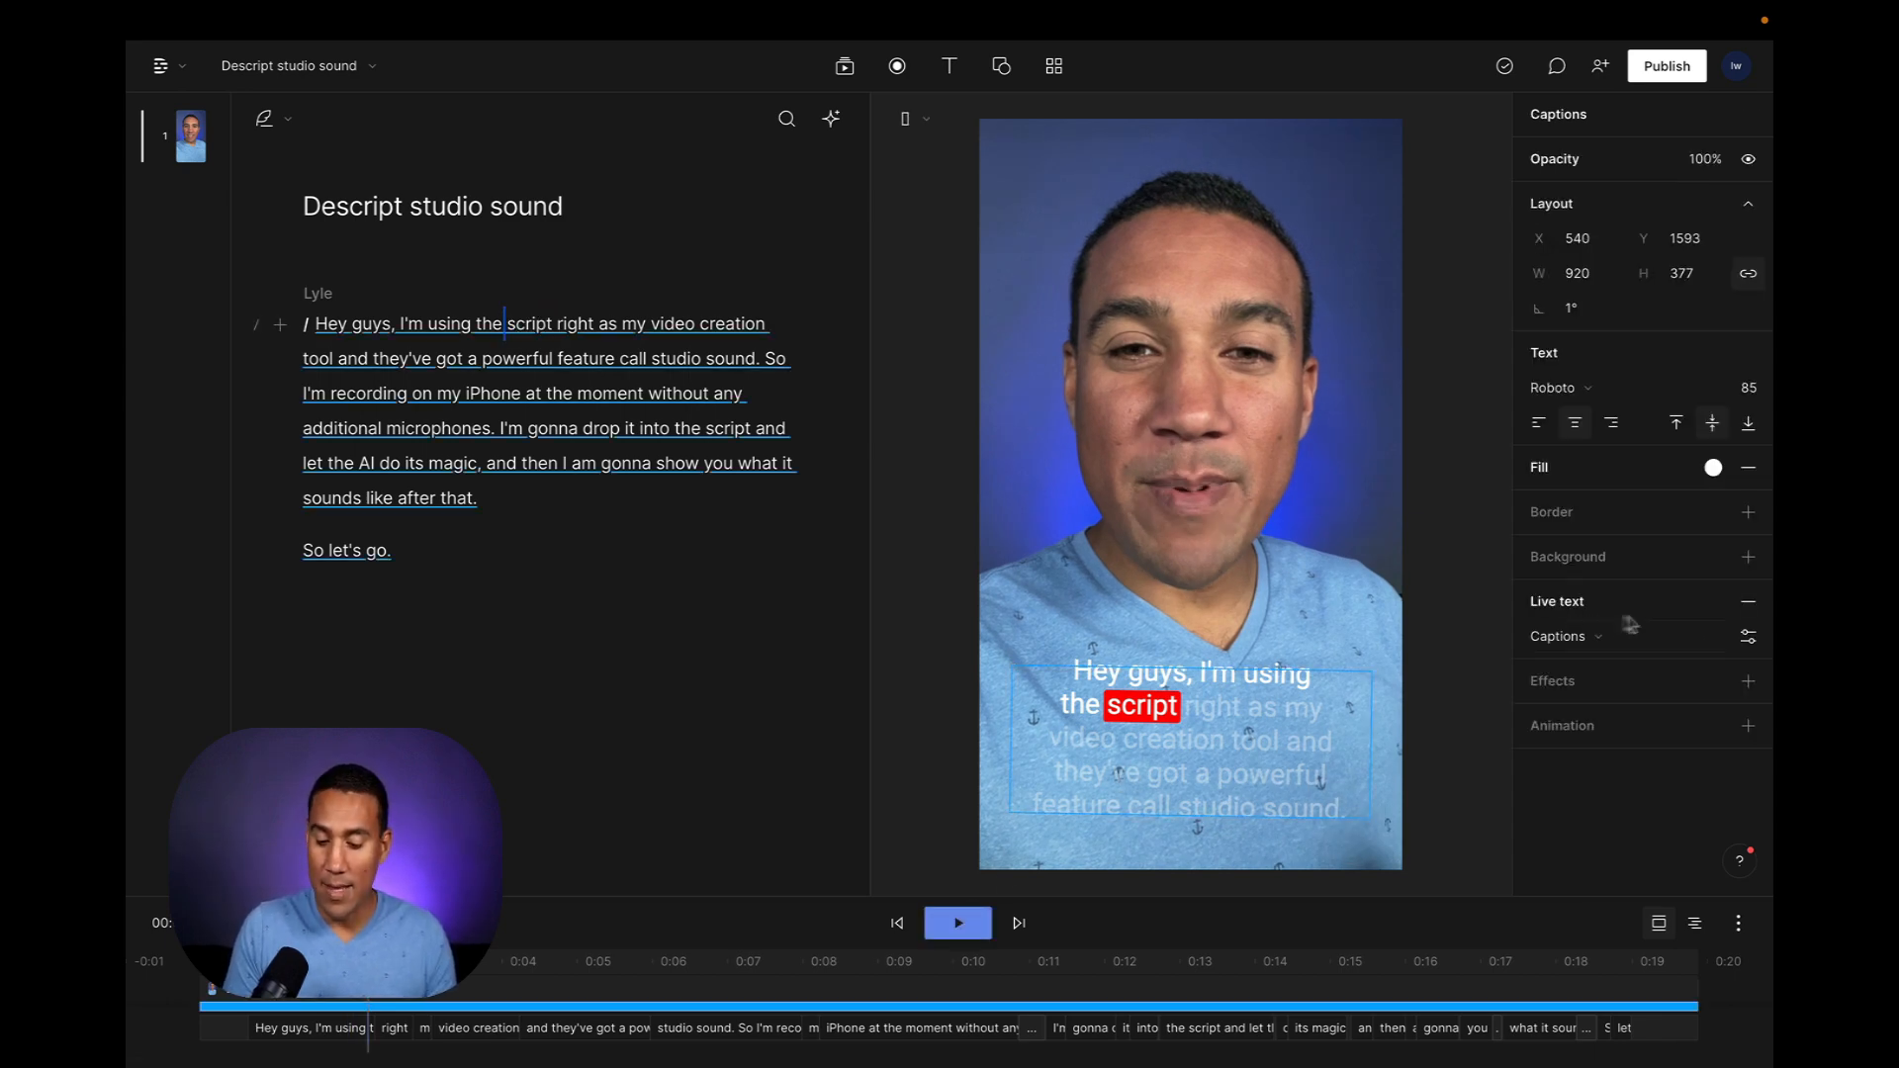
click(1747, 636)
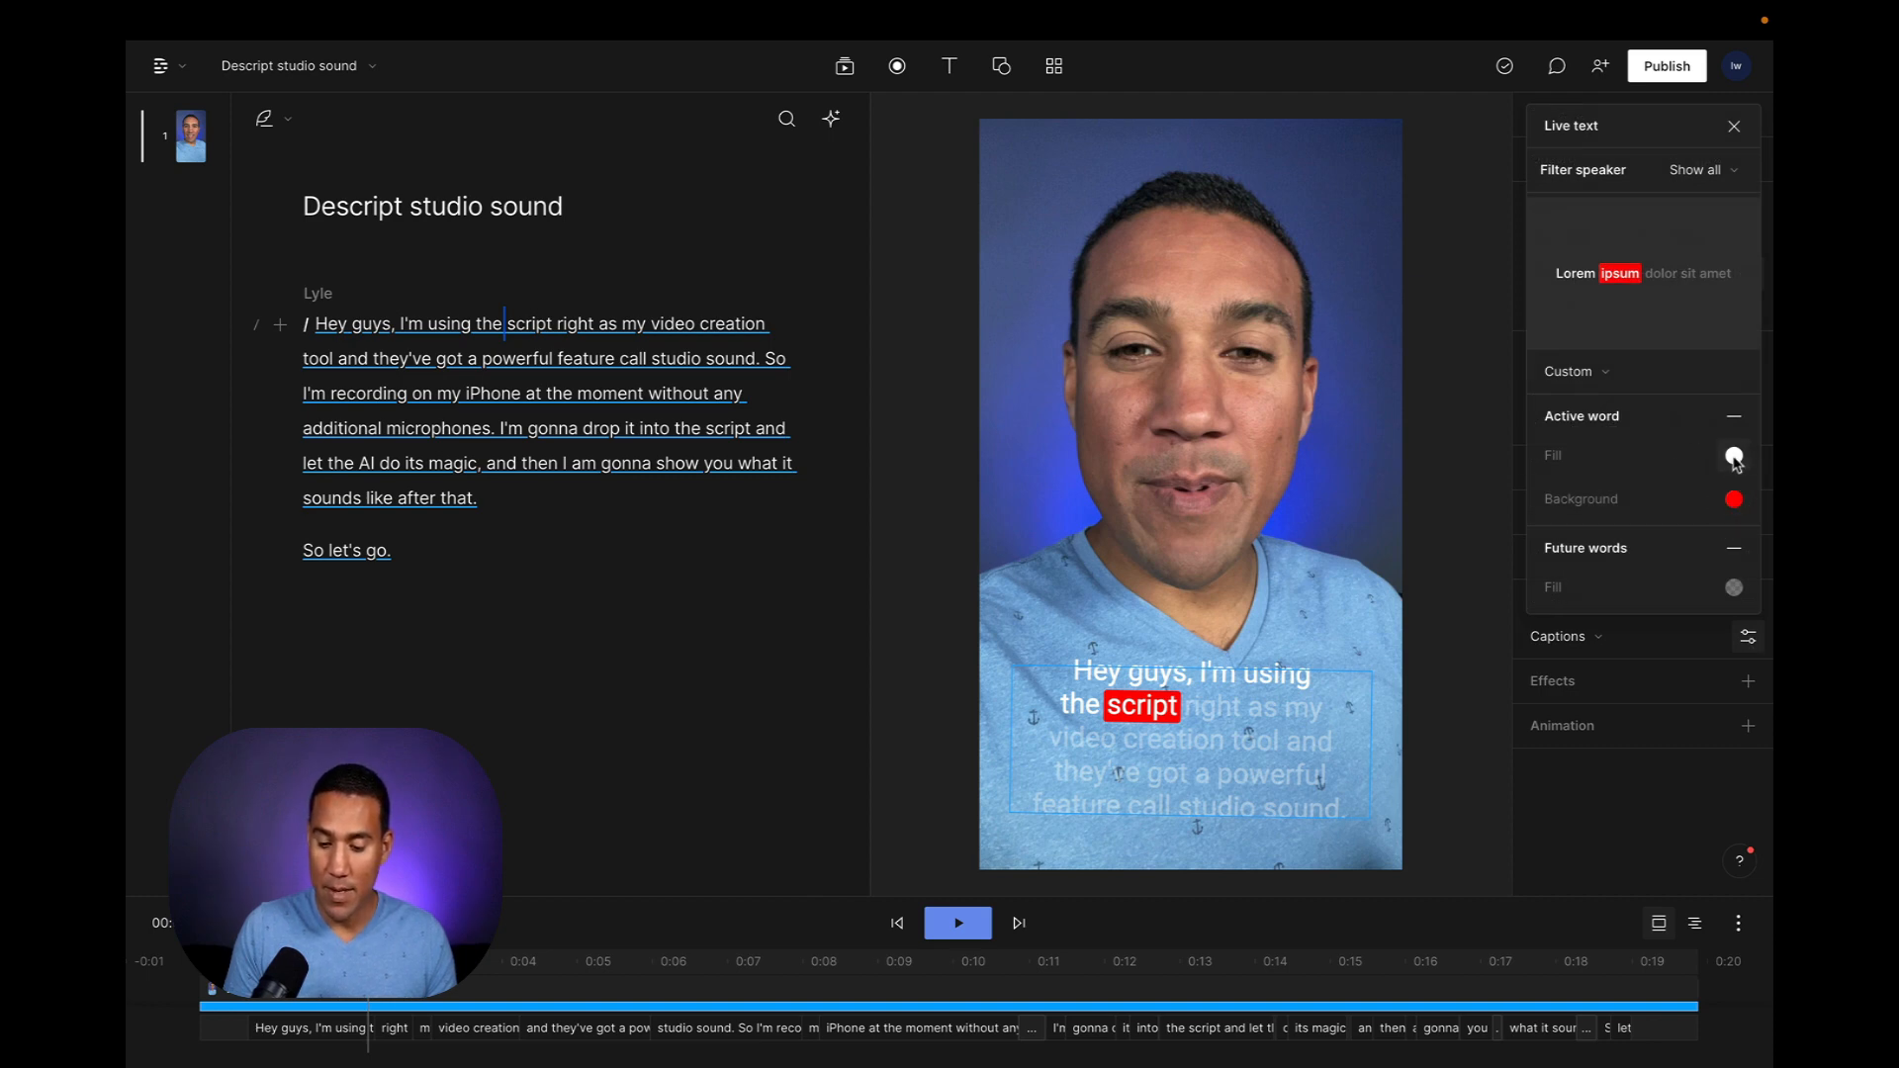
click(1734, 456)
click(1558, 807)
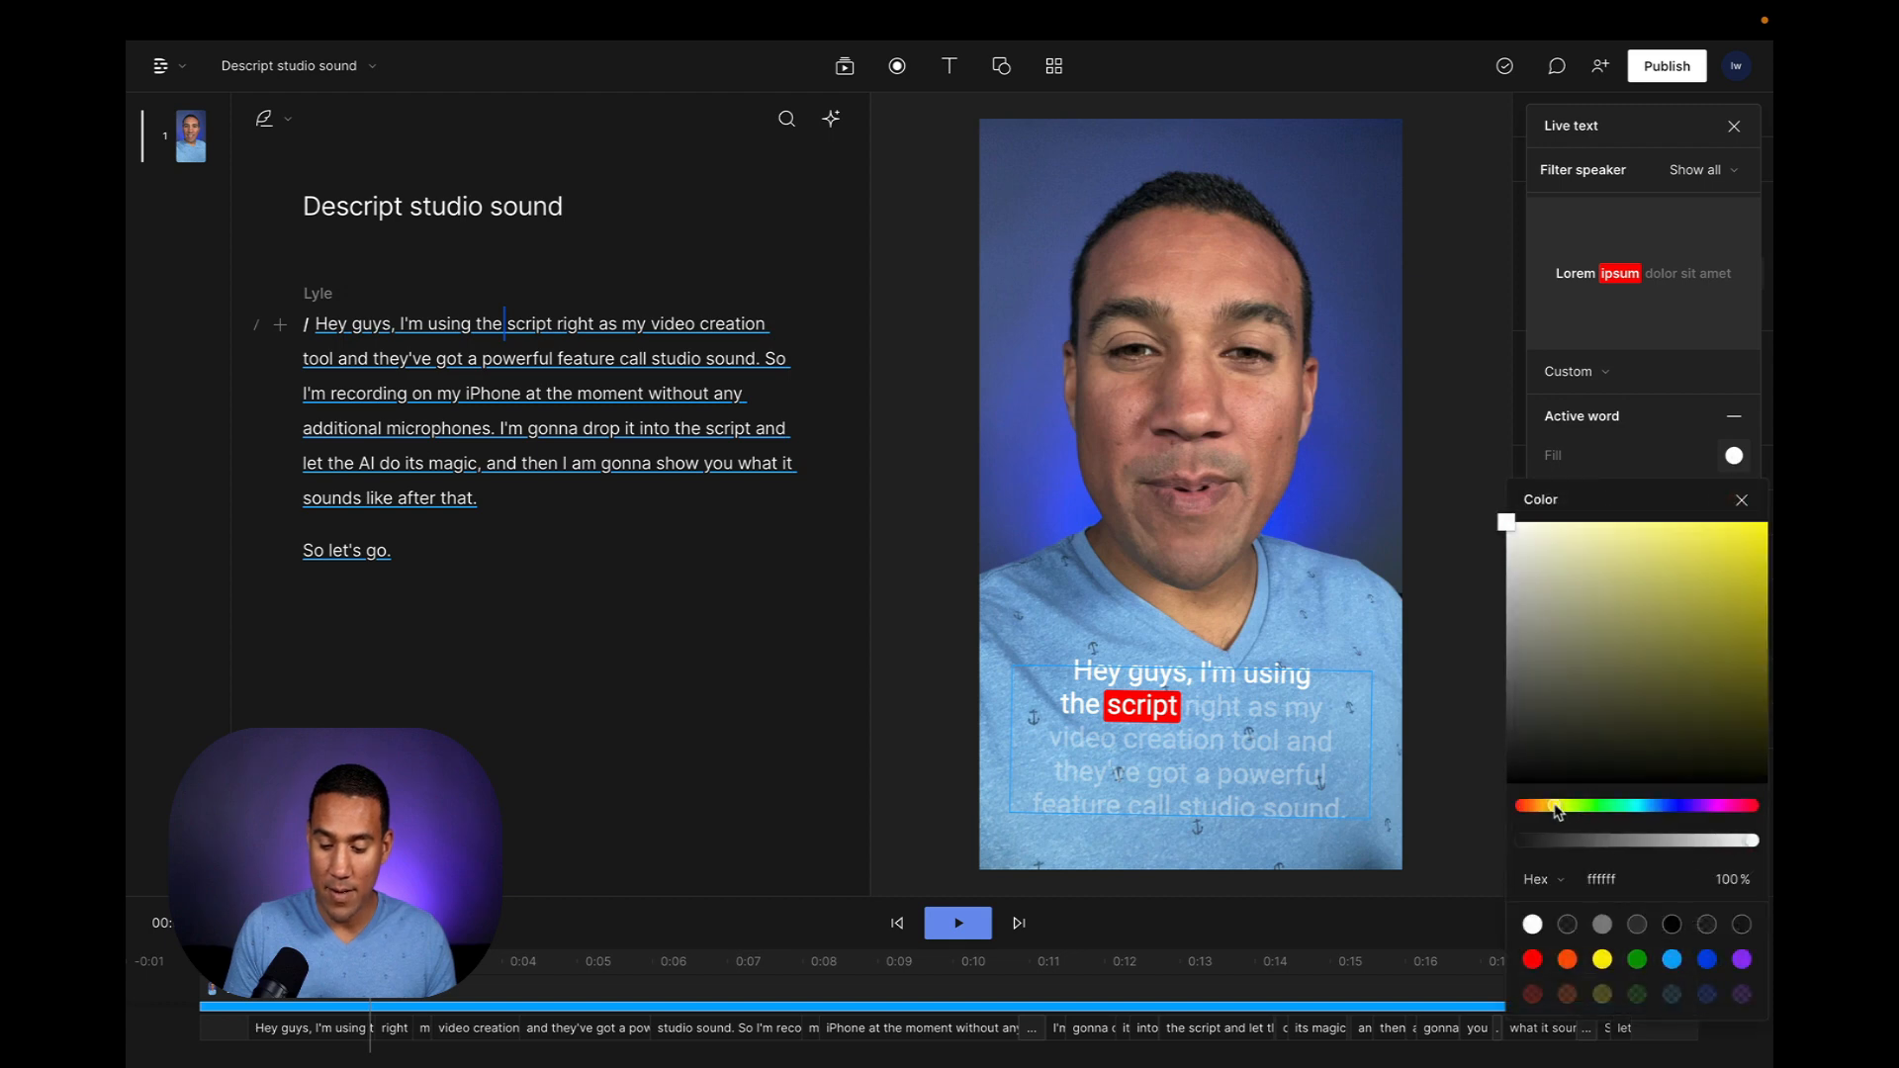
drag(1558, 809, 1573, 807)
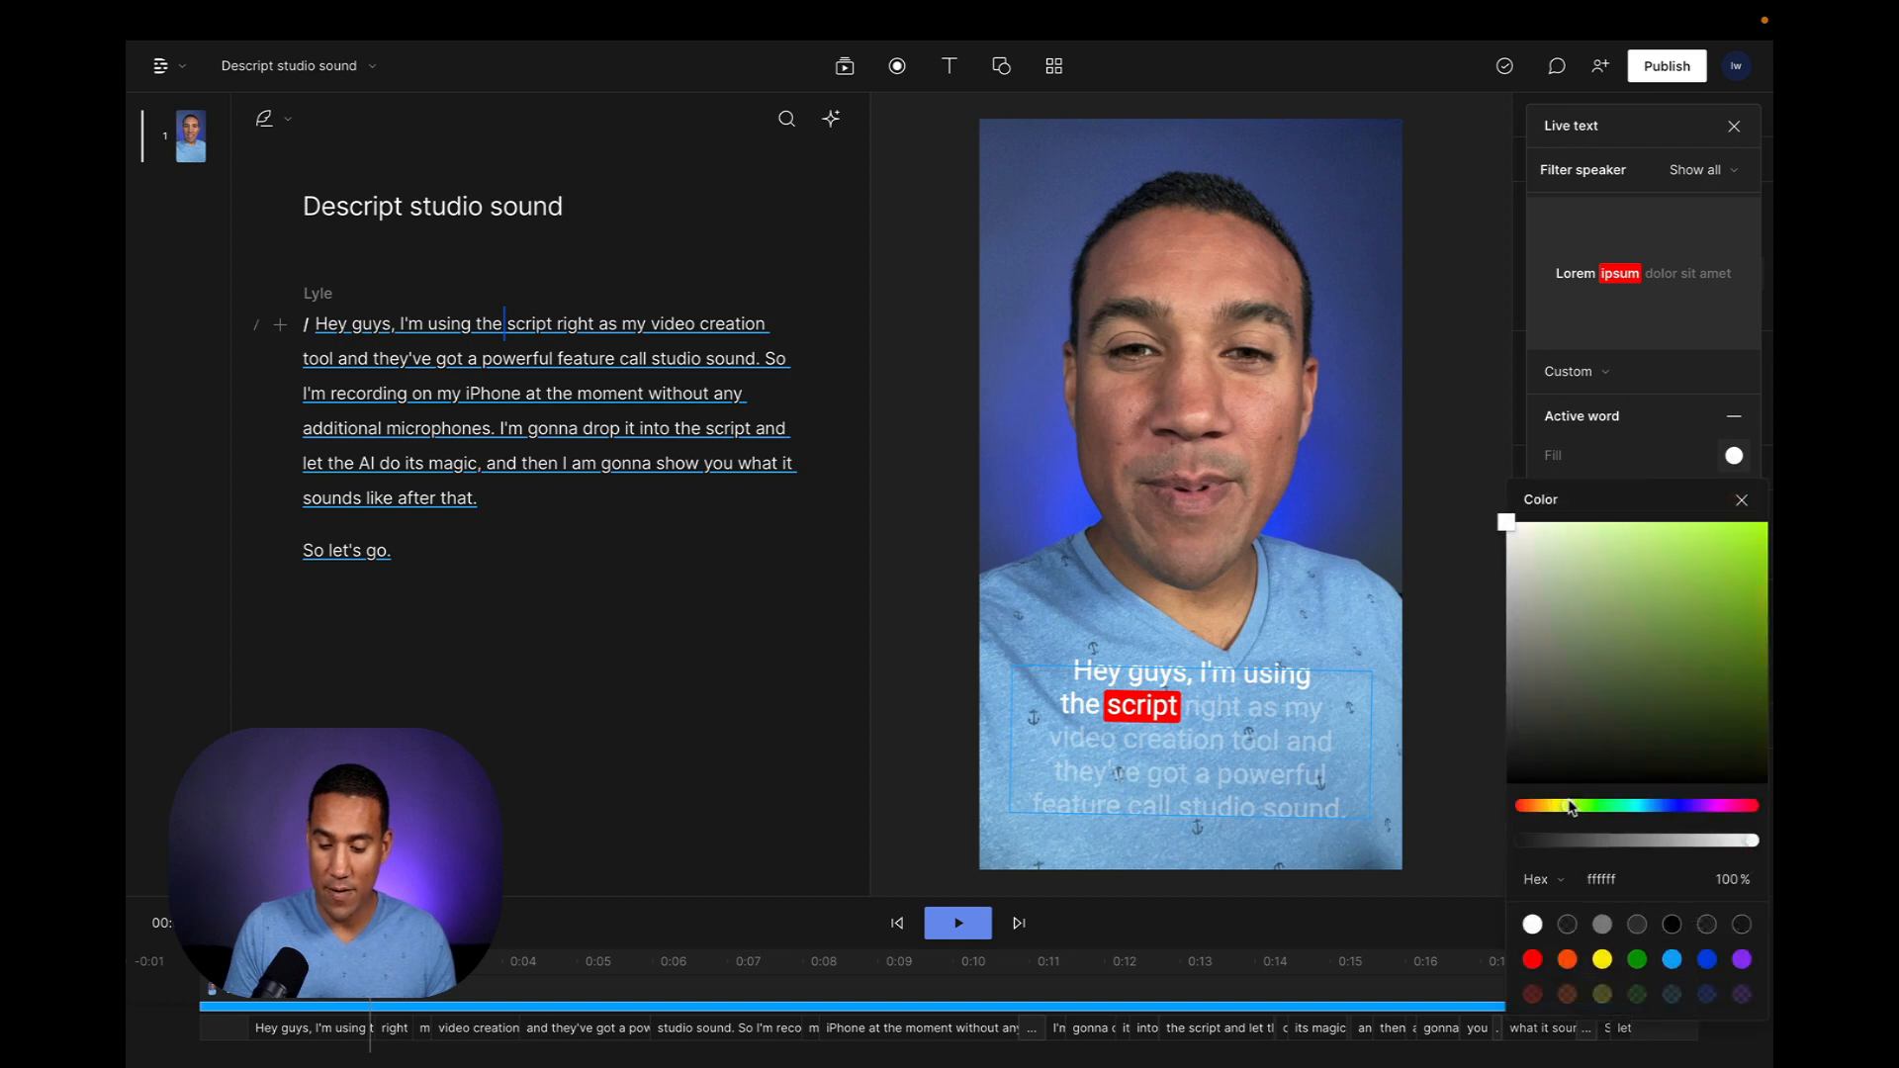
click(1729, 557)
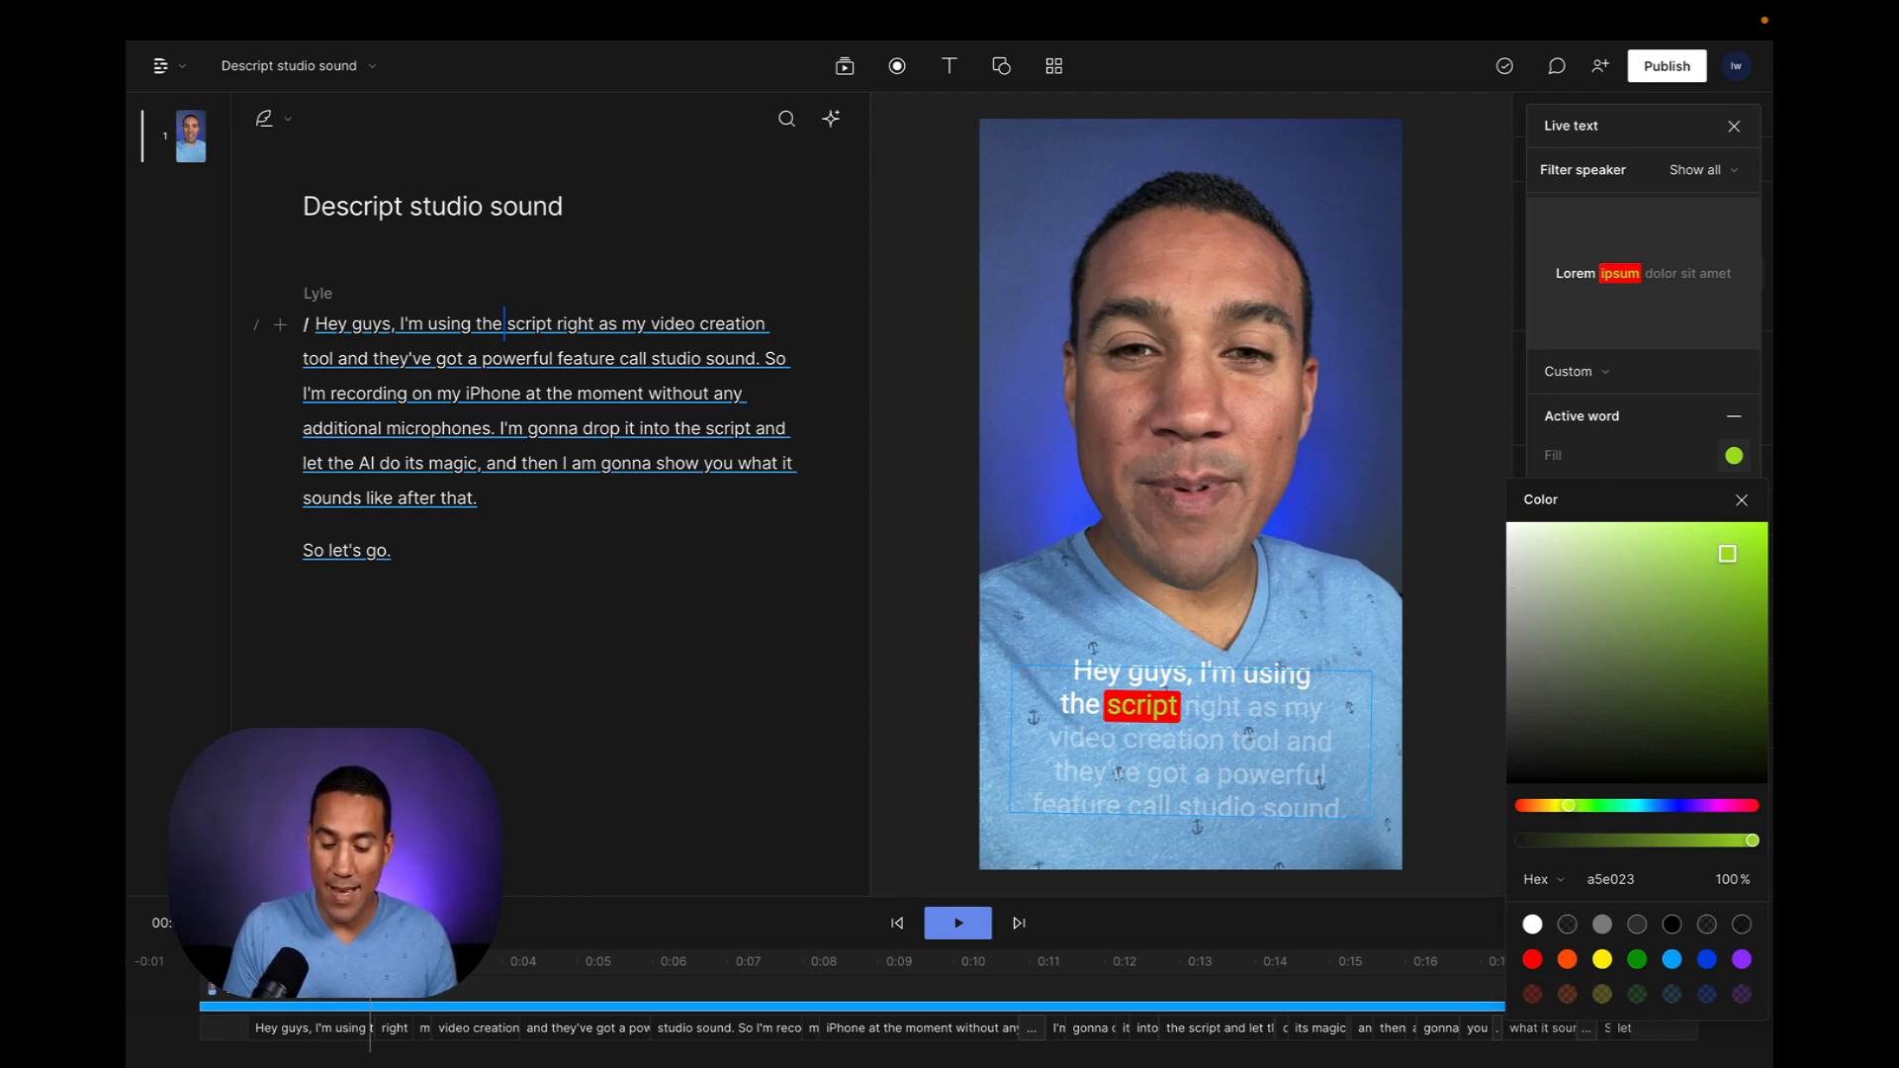
Set the active word's fill to near-white, hex f8f9f6, and briefly play the video to check it
click(1510, 530)
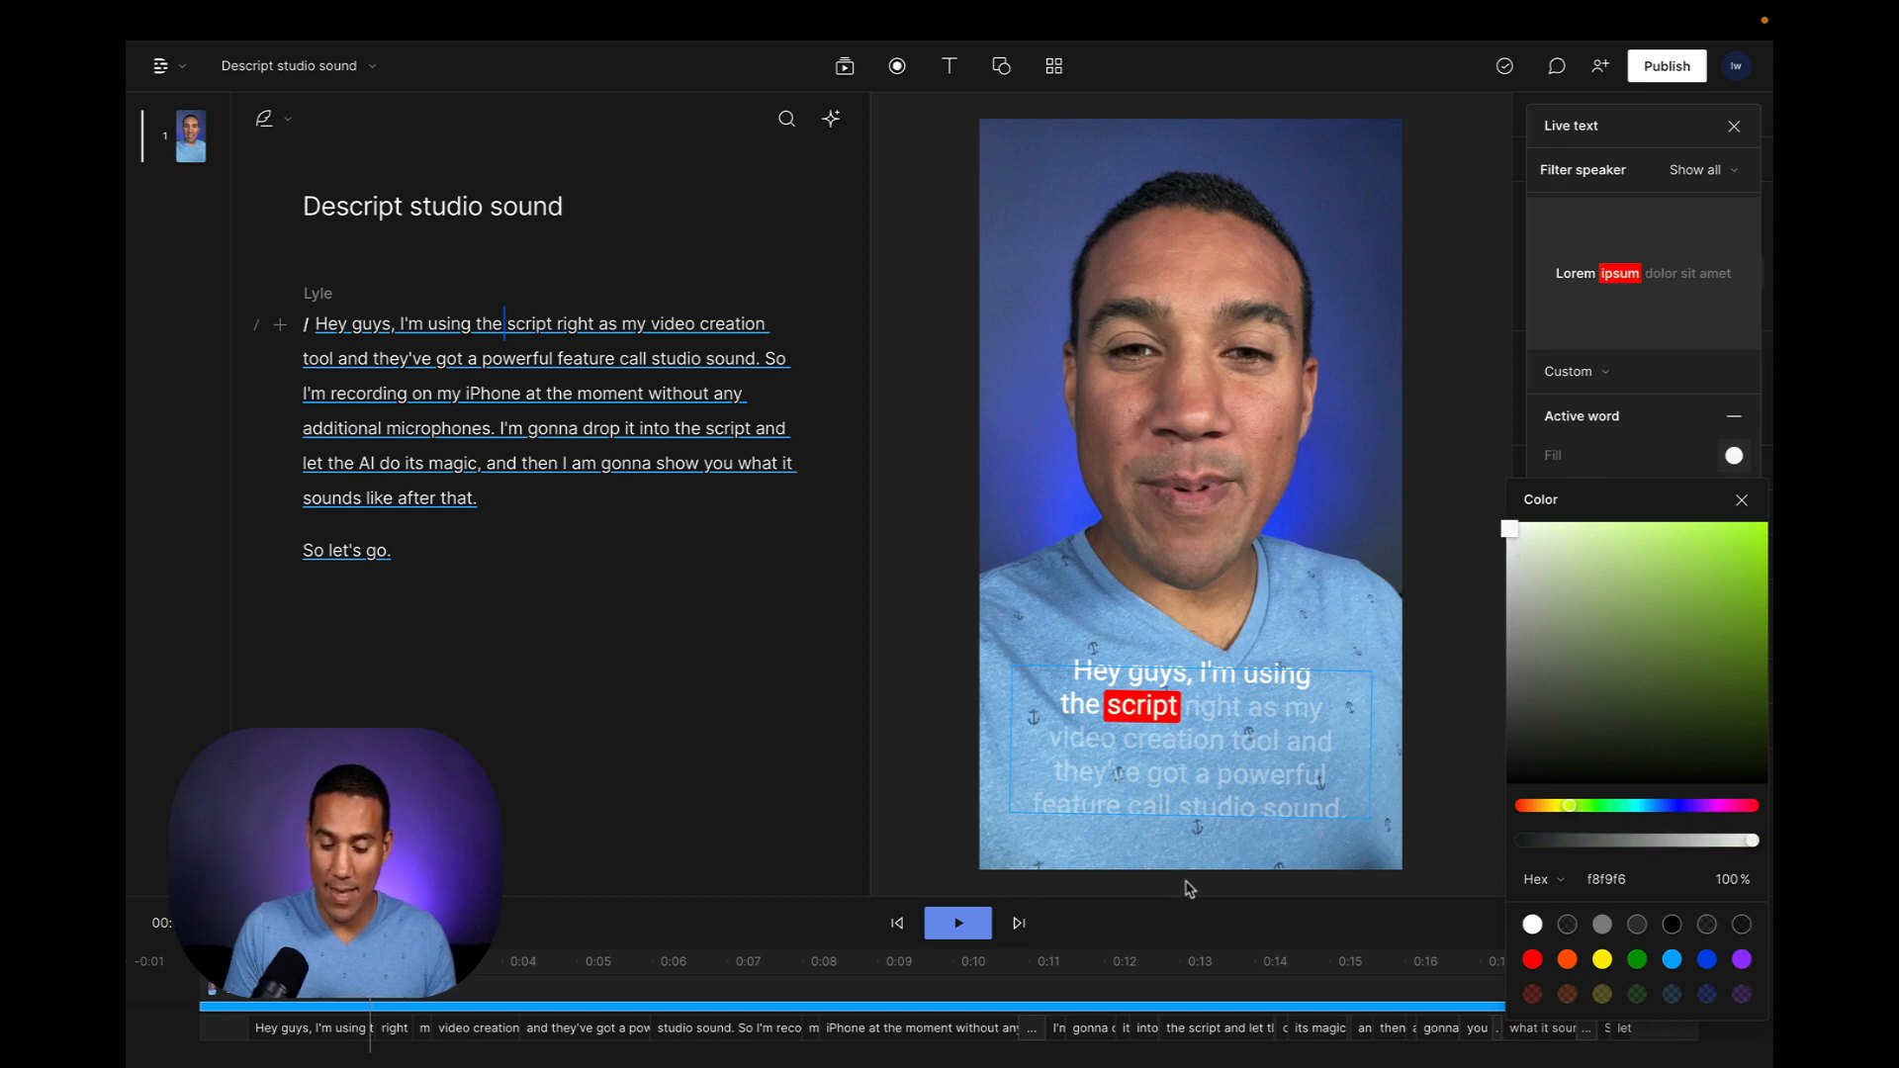
click(960, 930)
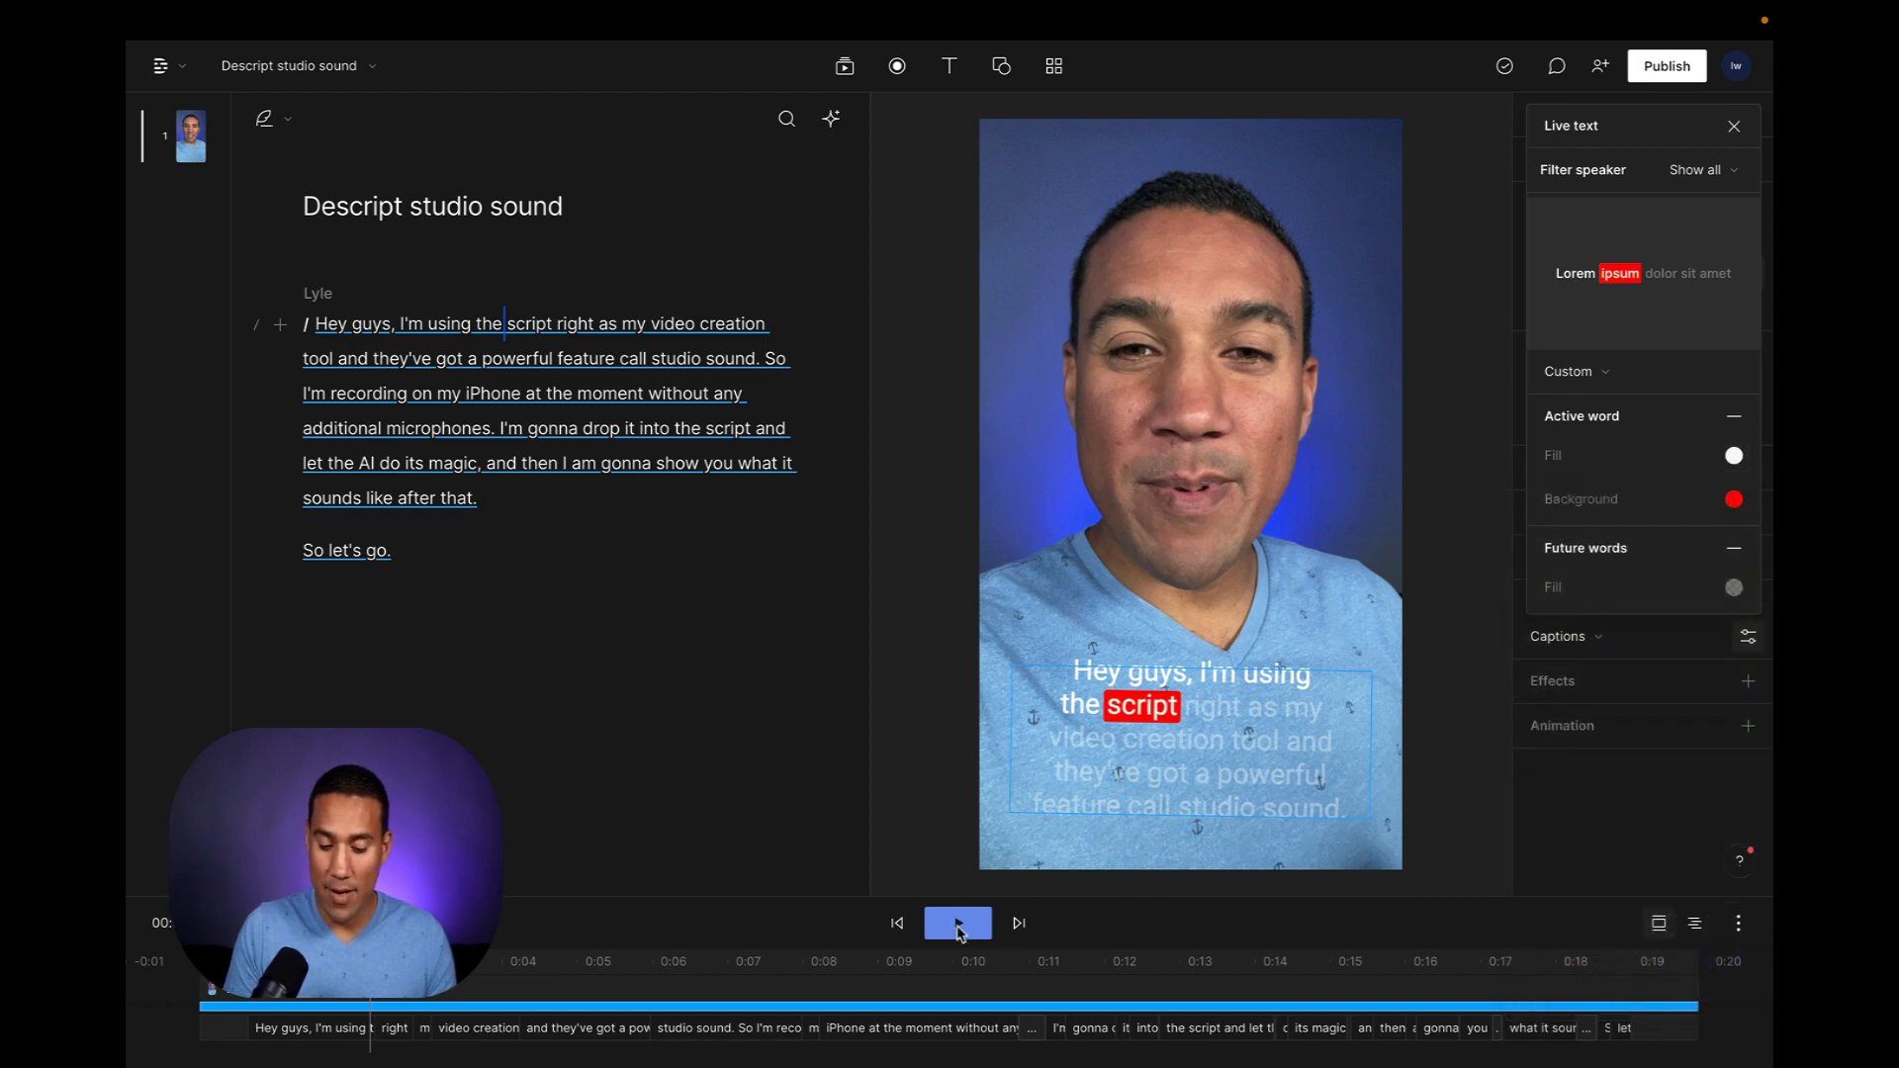
key(Escape)
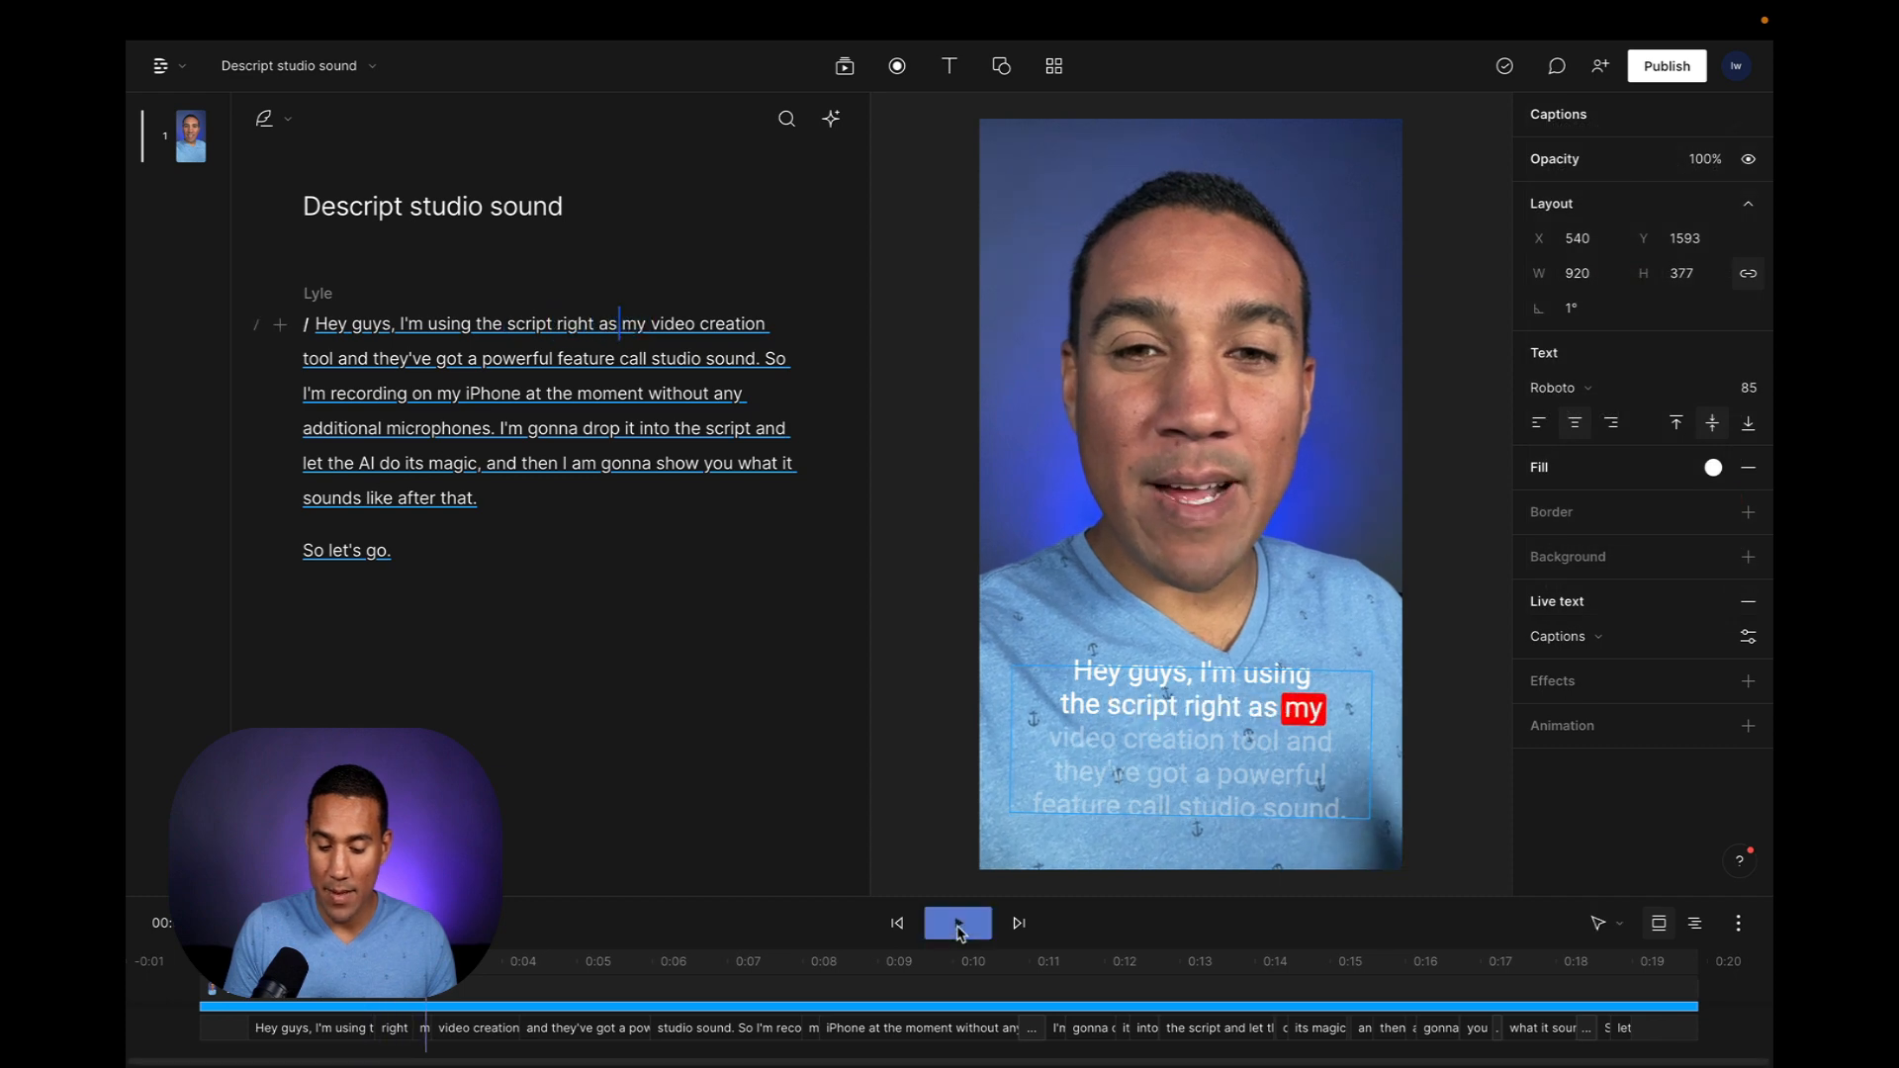
Raise the opacity of the captions' future words fill to 100% and close the live text settings
click(1304, 749)
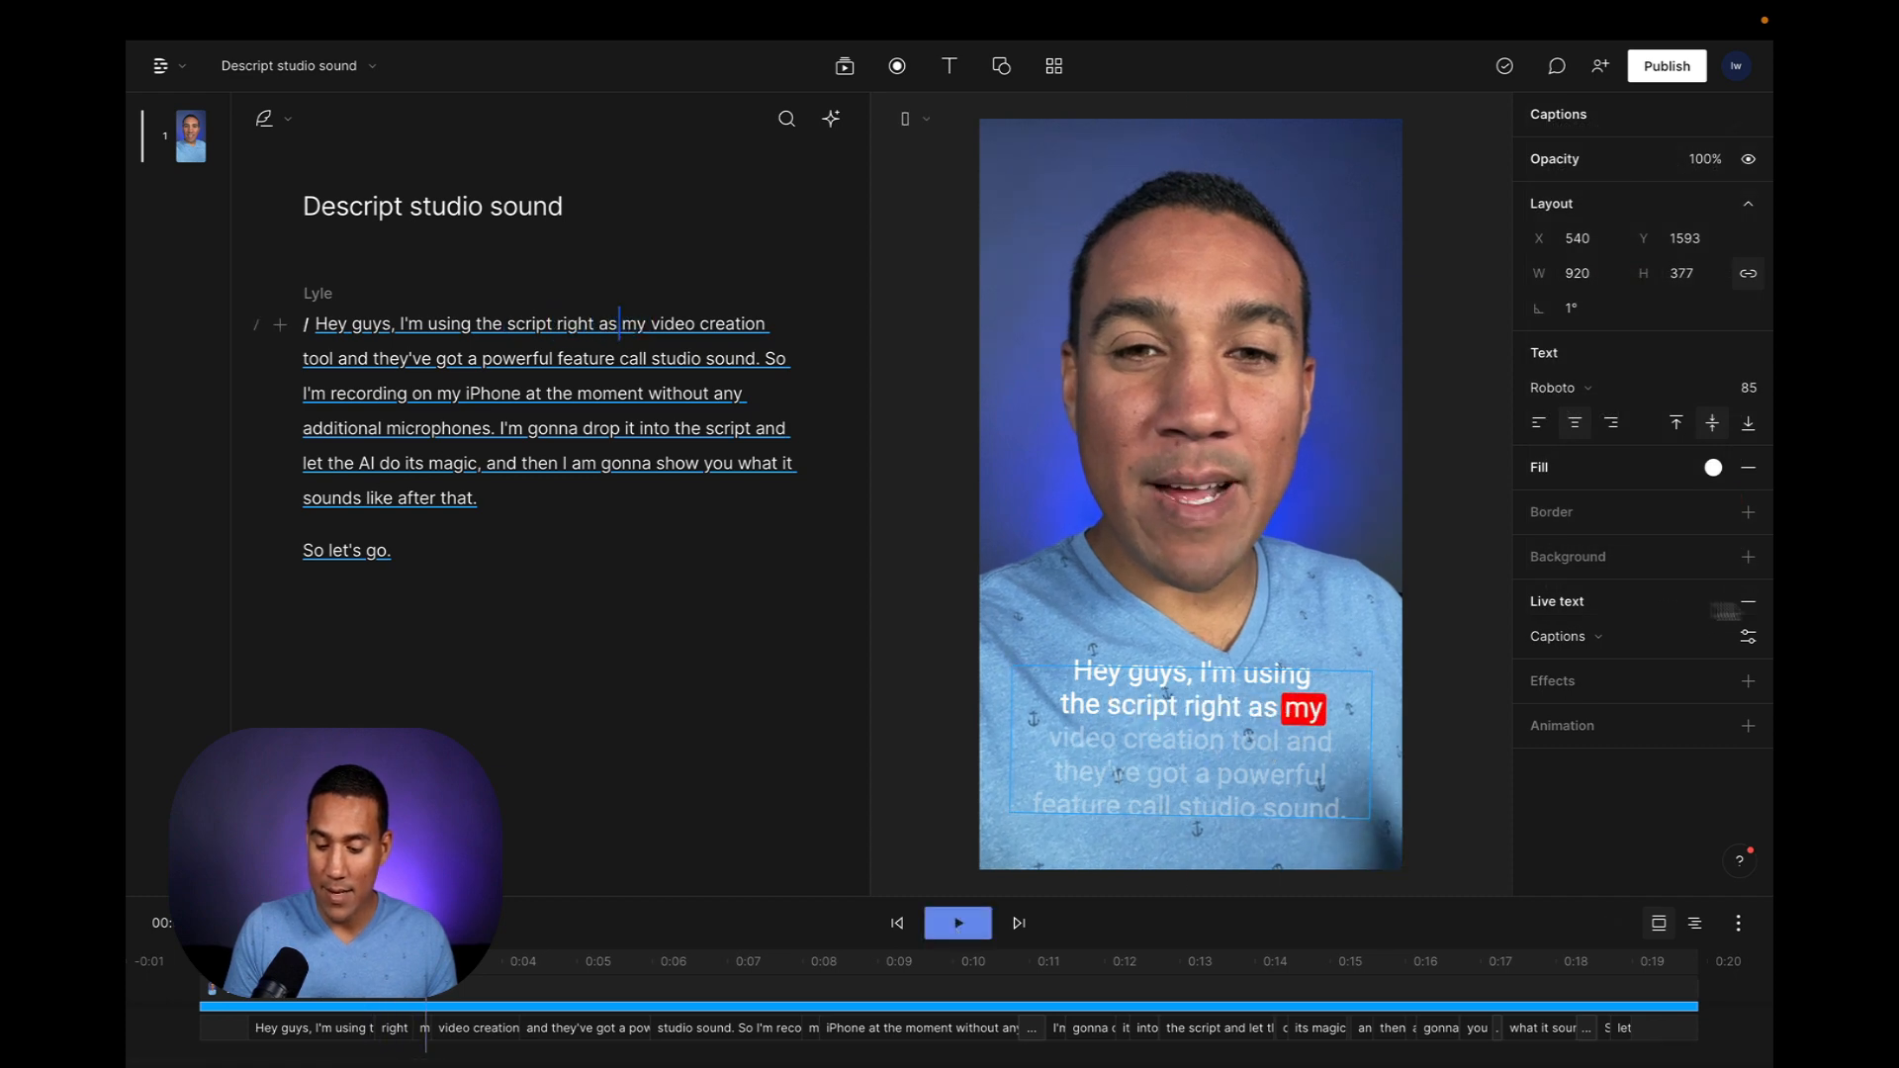
click(1748, 638)
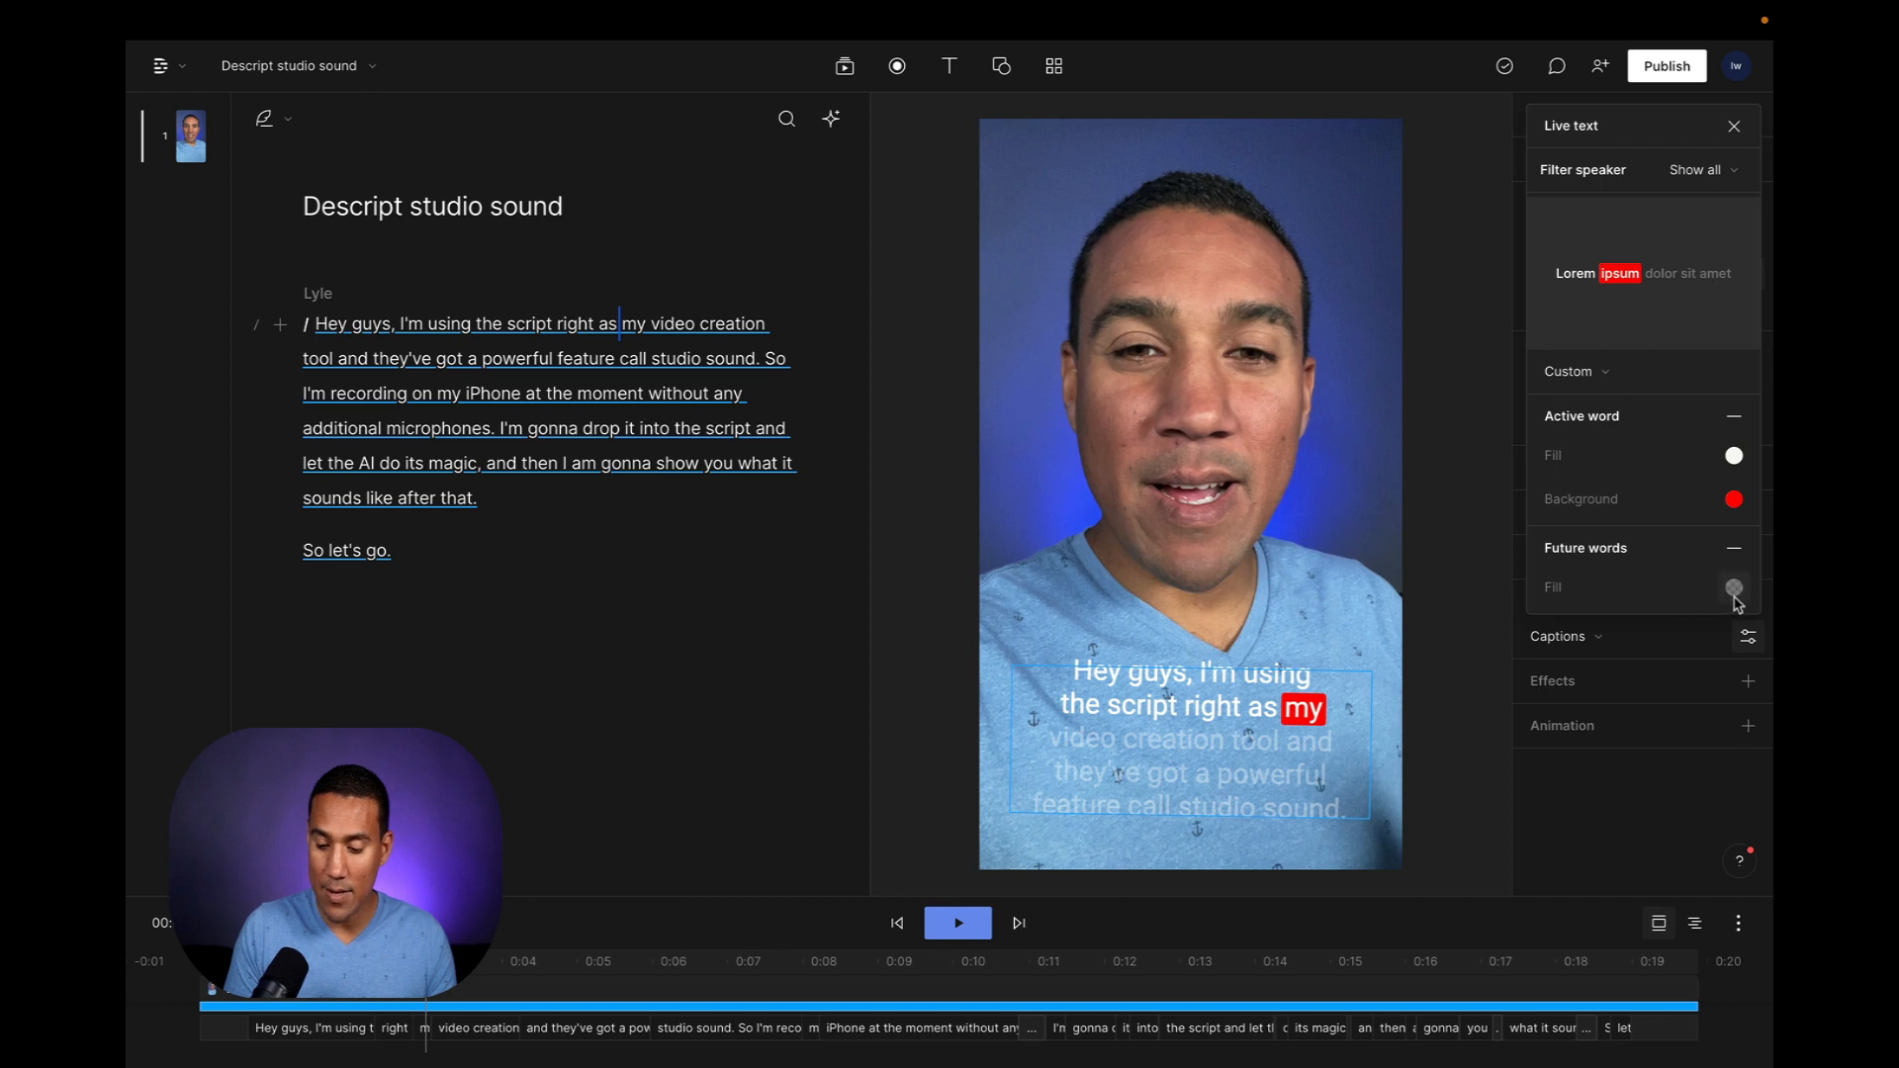
click(1735, 590)
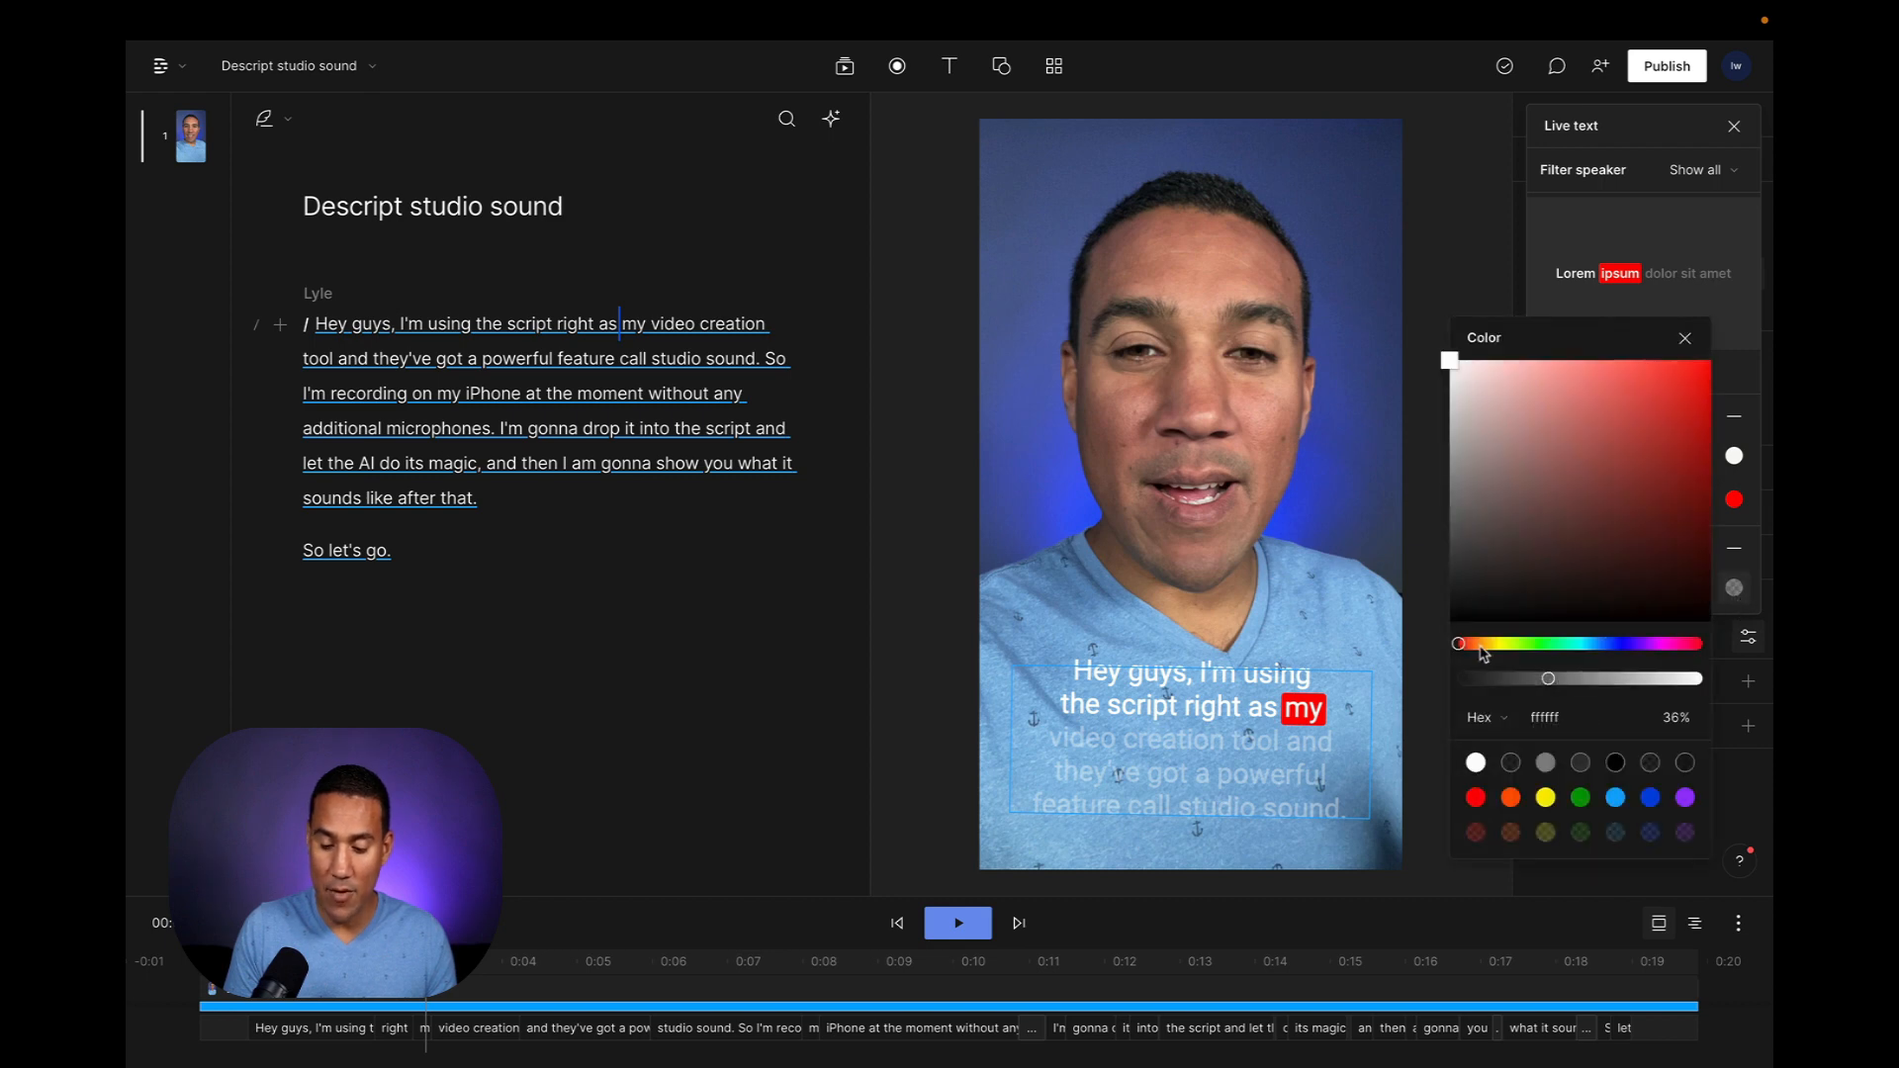
drag(1549, 678, 1704, 681)
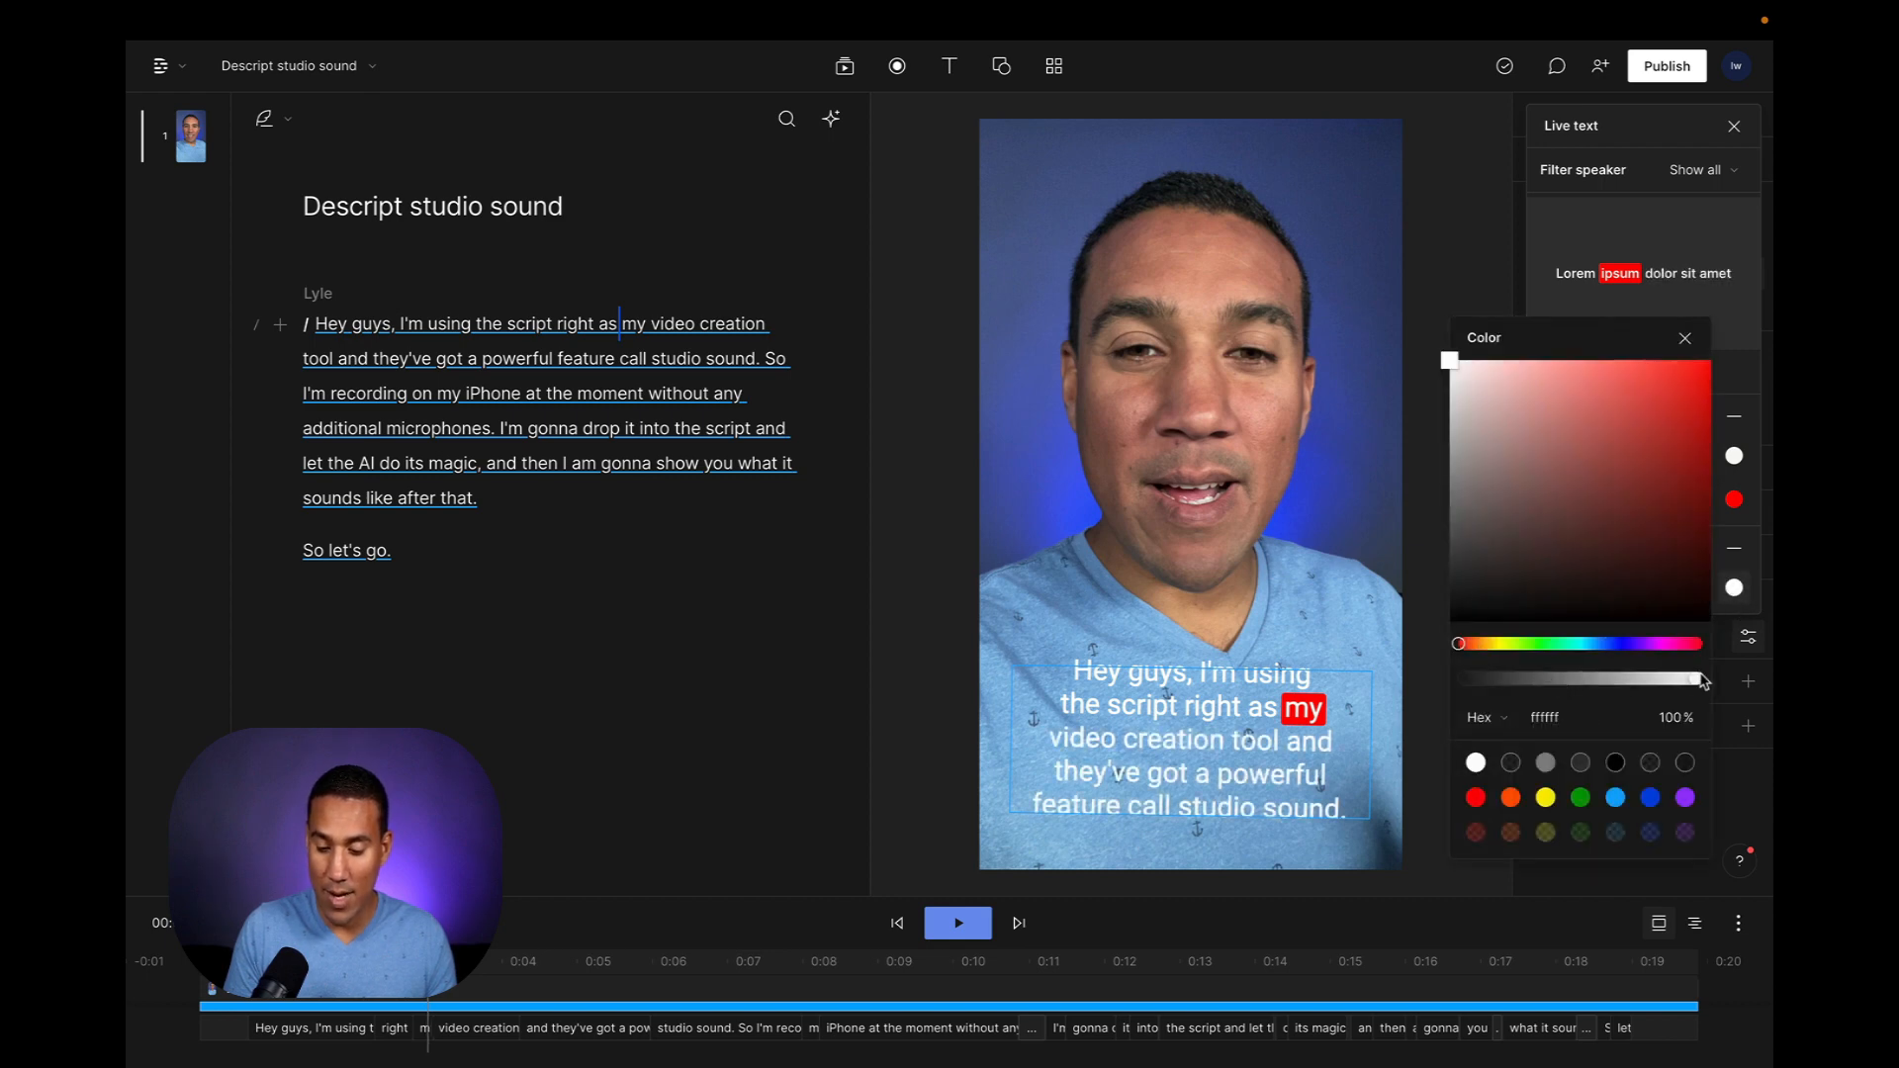
click(1685, 339)
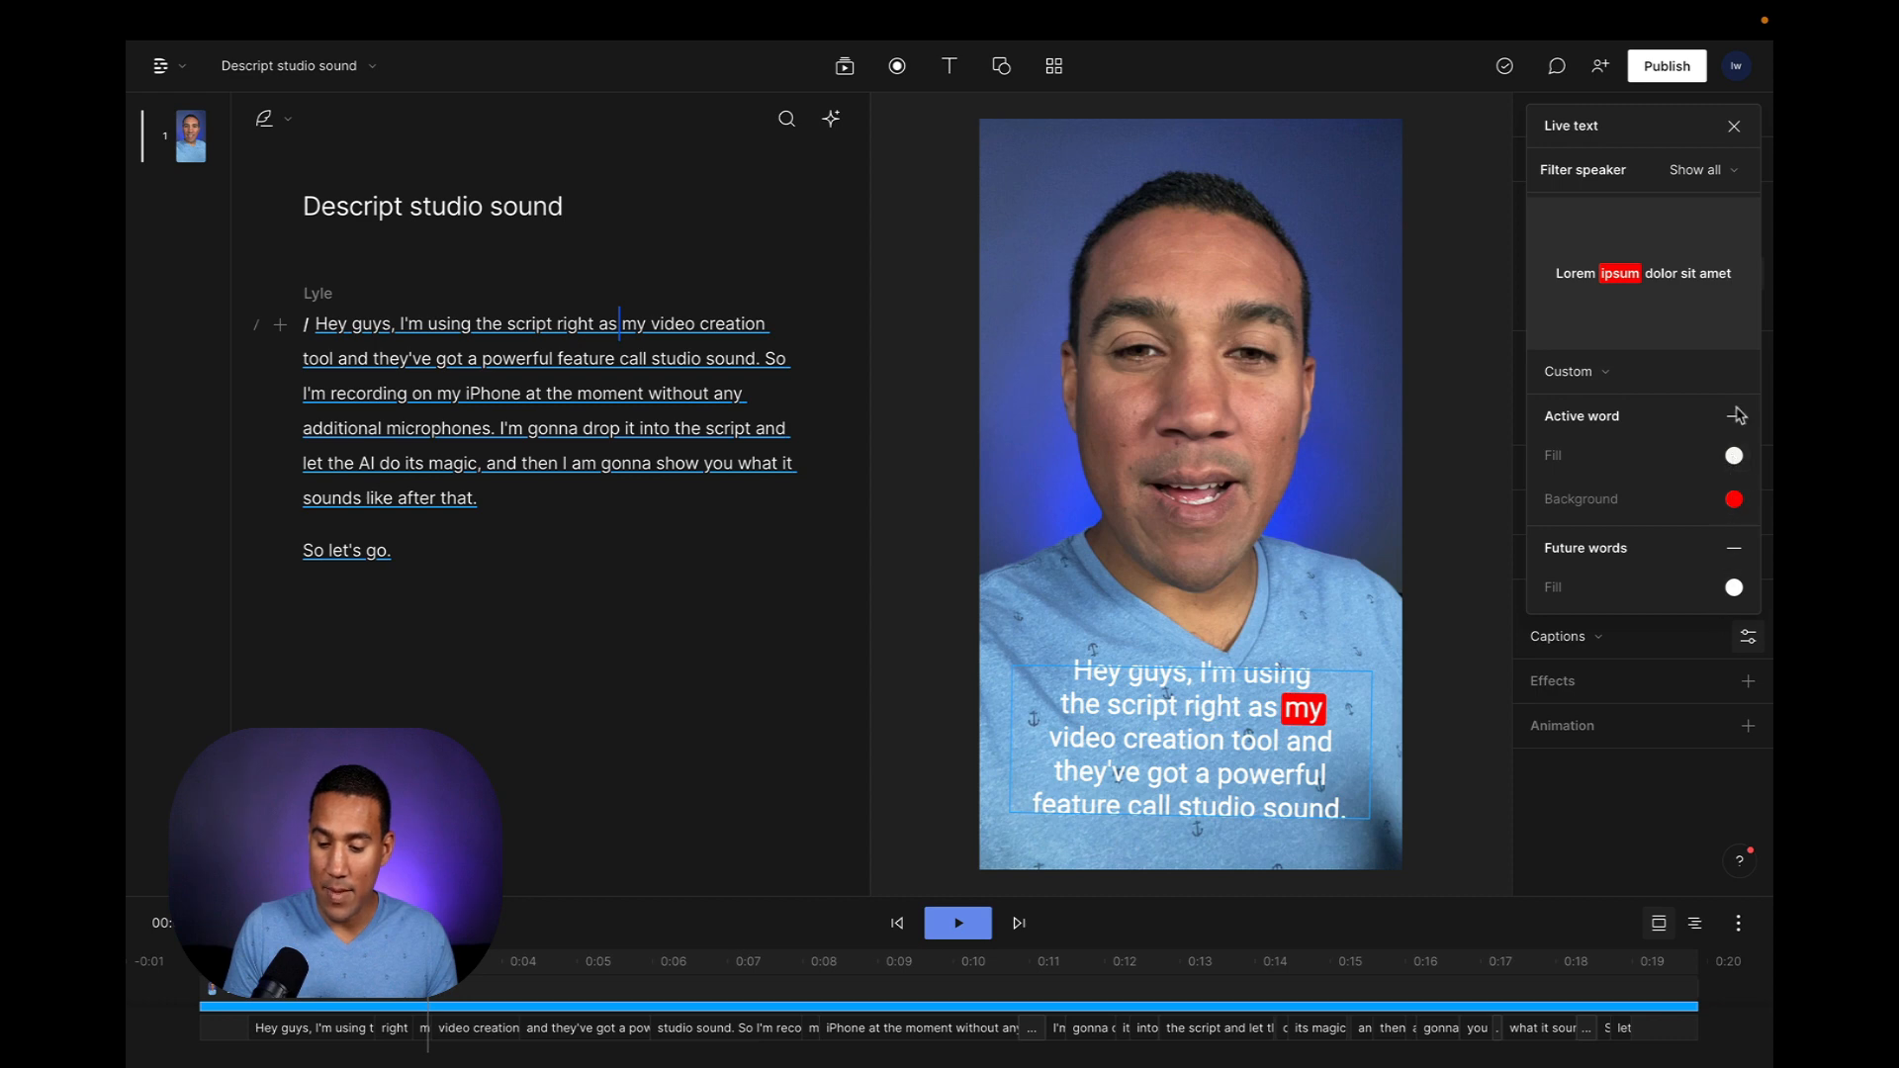
click(1734, 126)
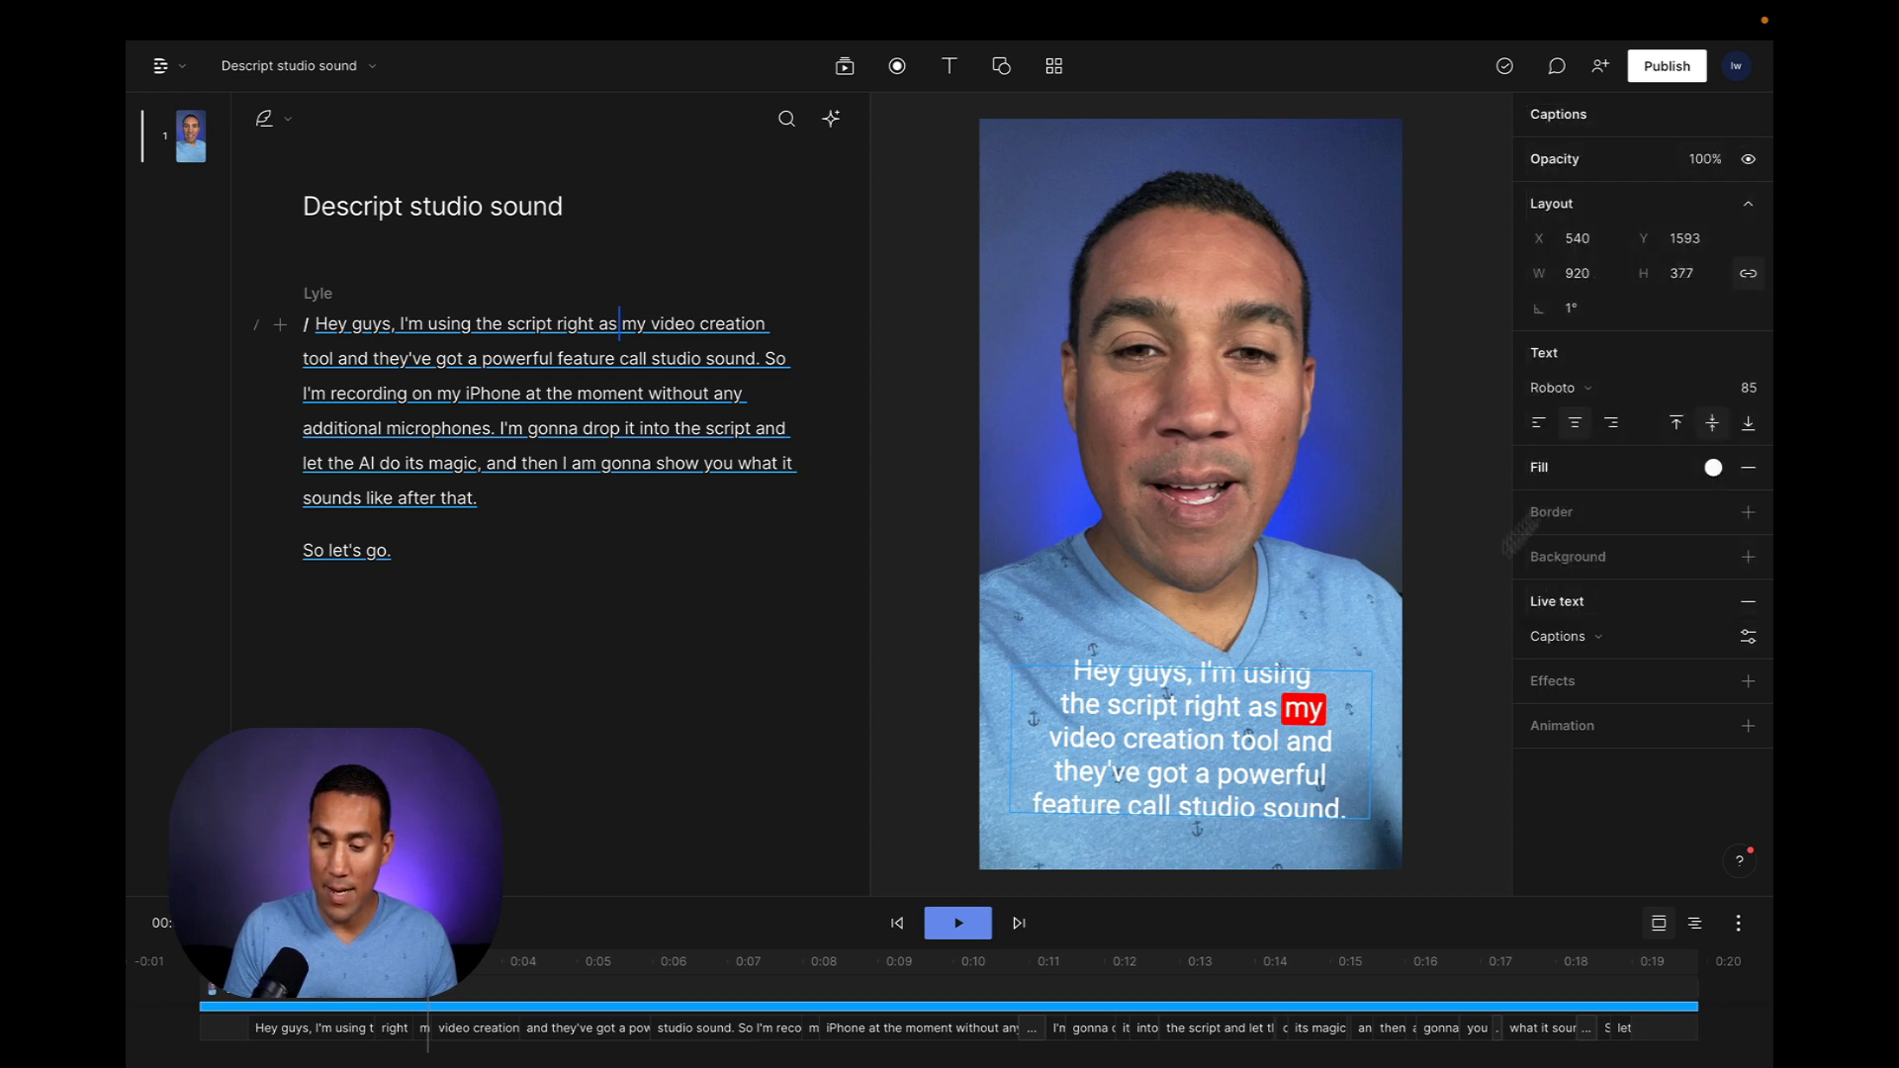
Play the video from the beginning to check the captions with fully opaque words, pause it, and select the captions
click(897, 923)
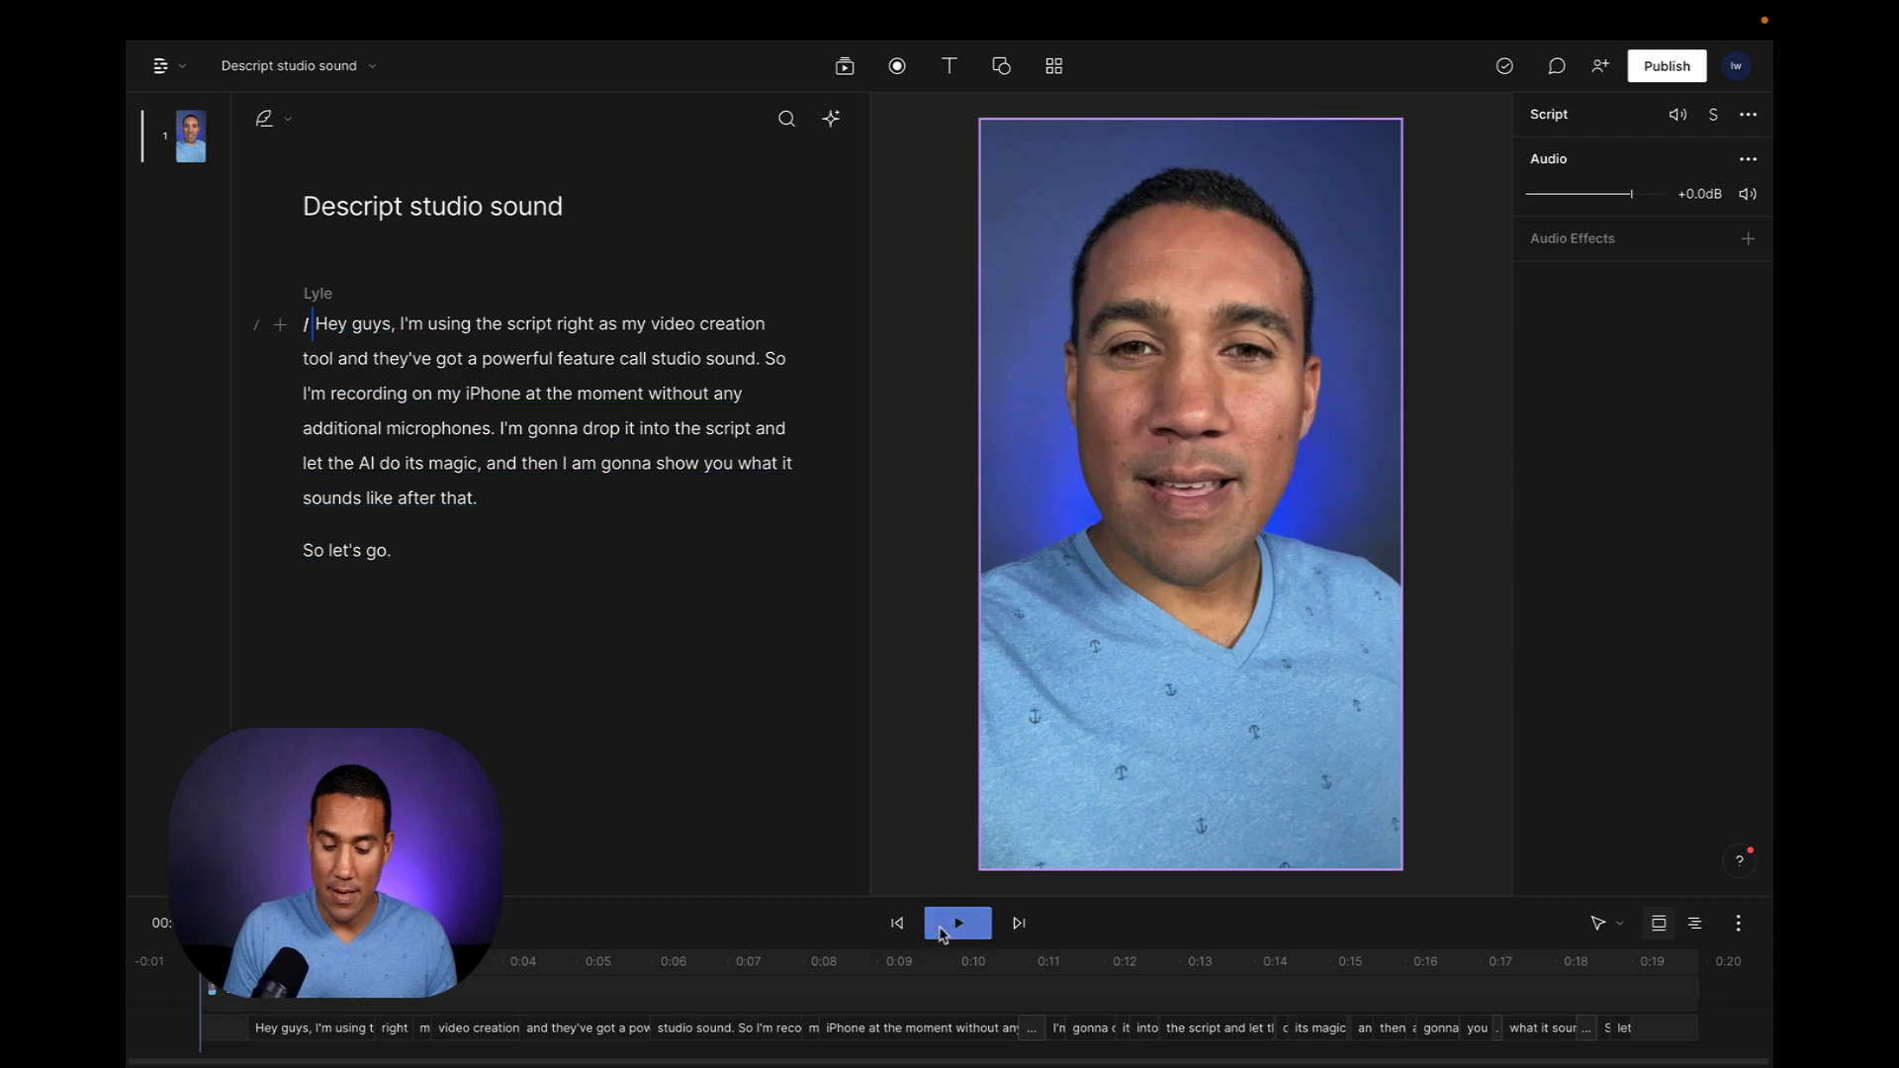
click(959, 923)
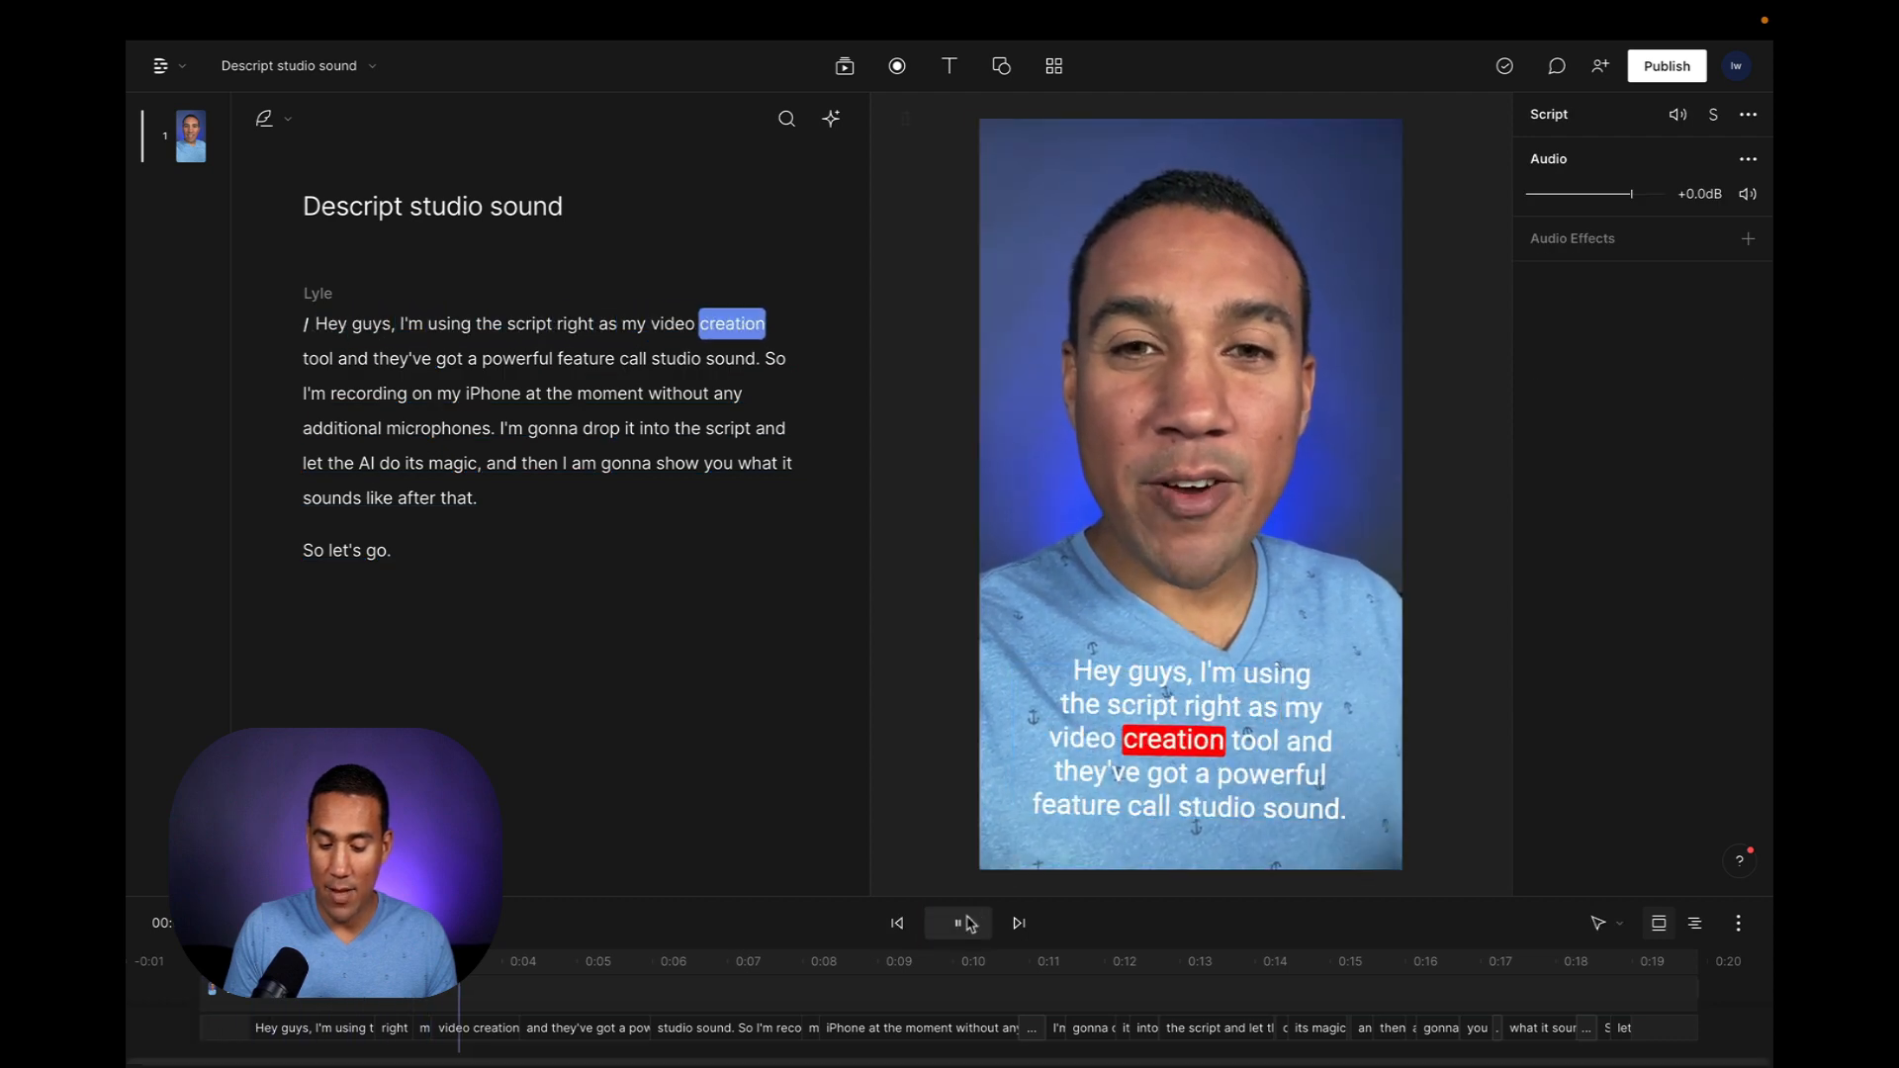
key(space)
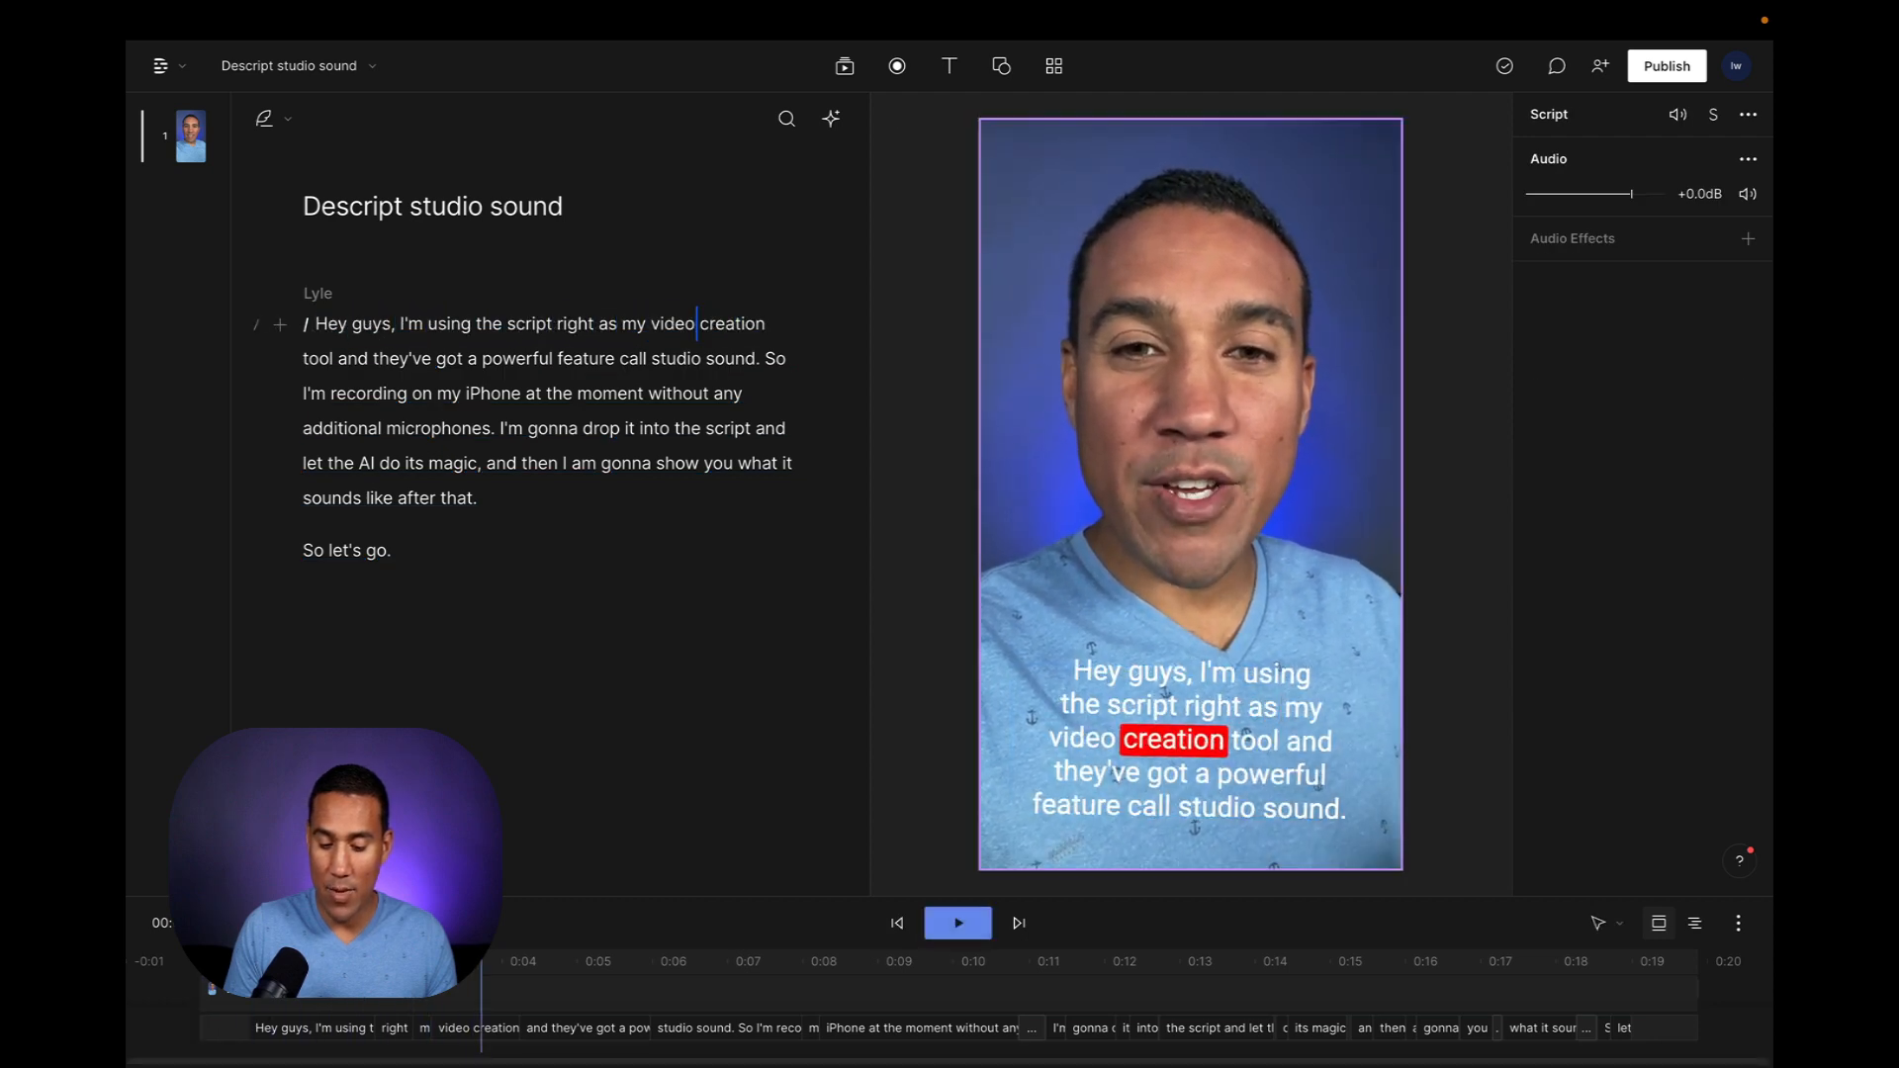
click(1227, 751)
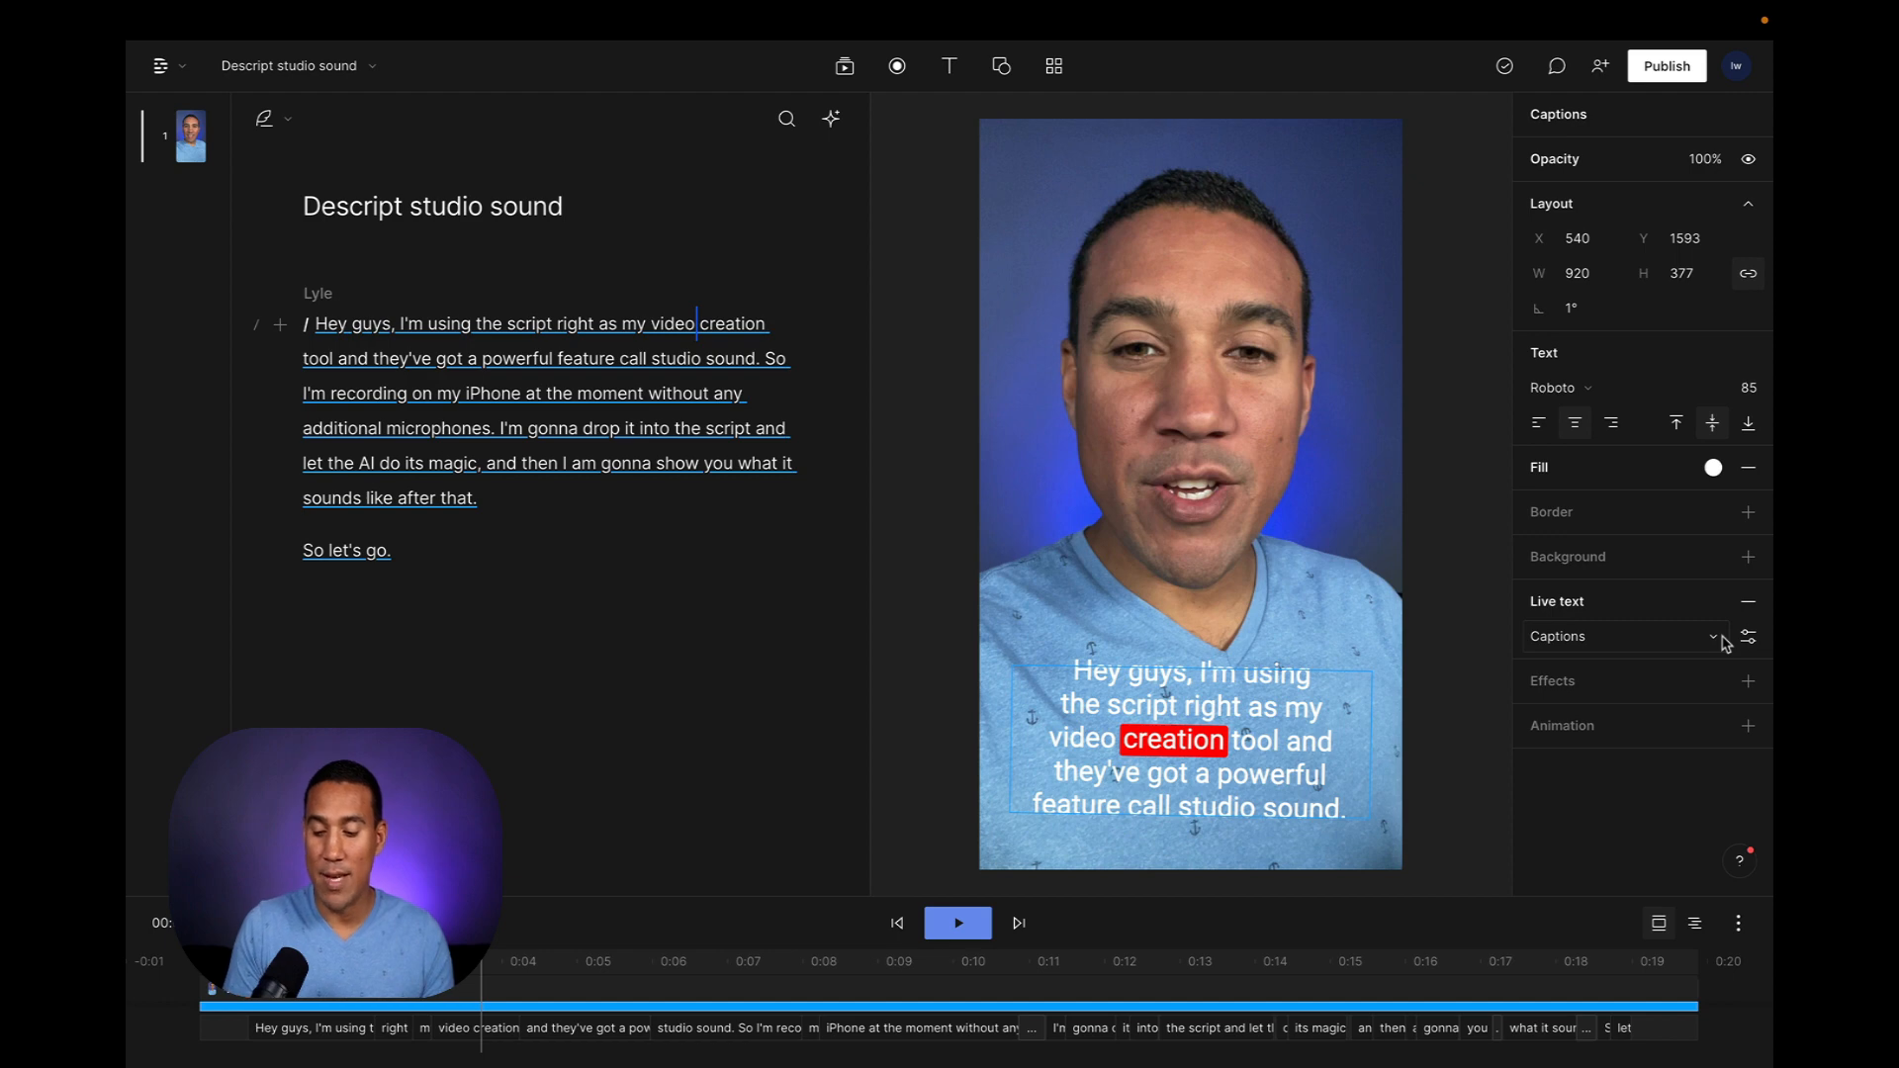
Set the captions' font size to 82 and reposition the caption box at about Y 1407
click(1298, 730)
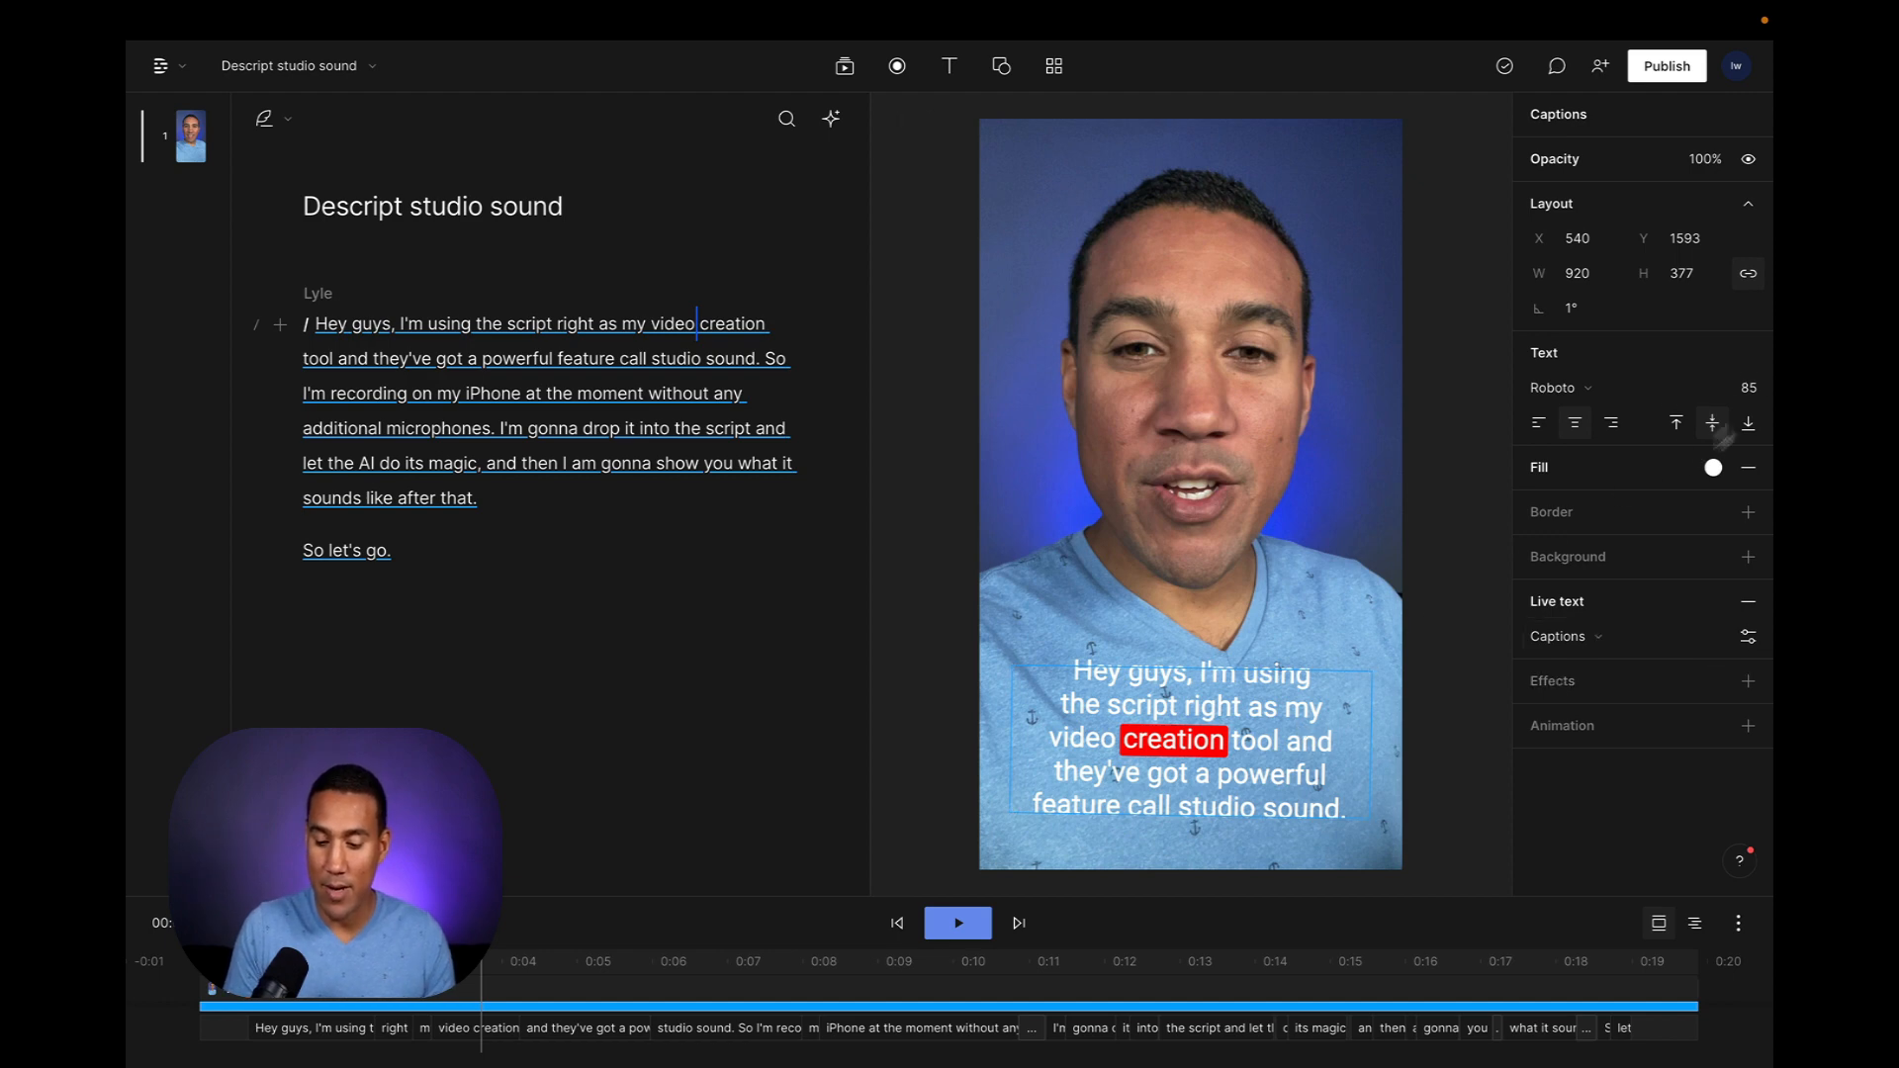
mouse_move(1745, 389)
mouse_down()
mouse_move(1761, 388)
mouse_move(1693, 395)
mouse_move(1737, 391)
mouse_up()
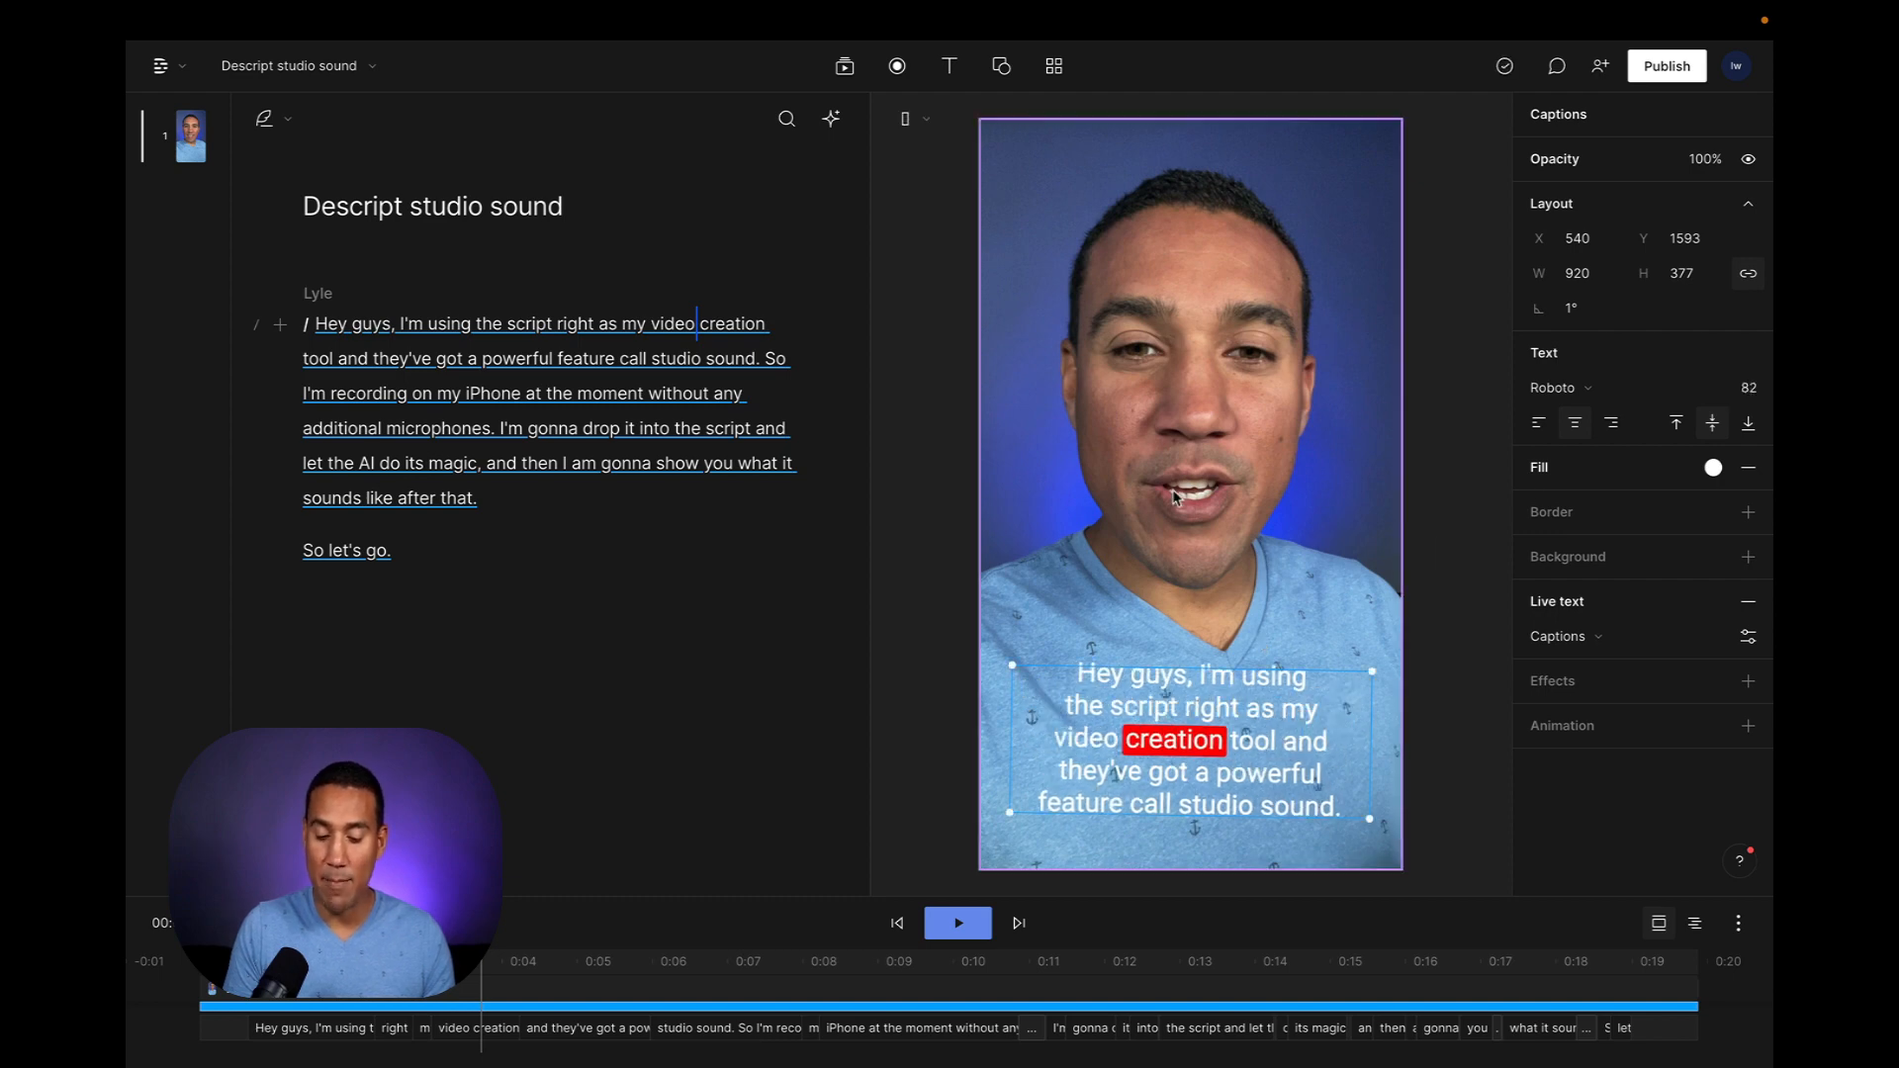
drag(1093, 692, 1161, 719)
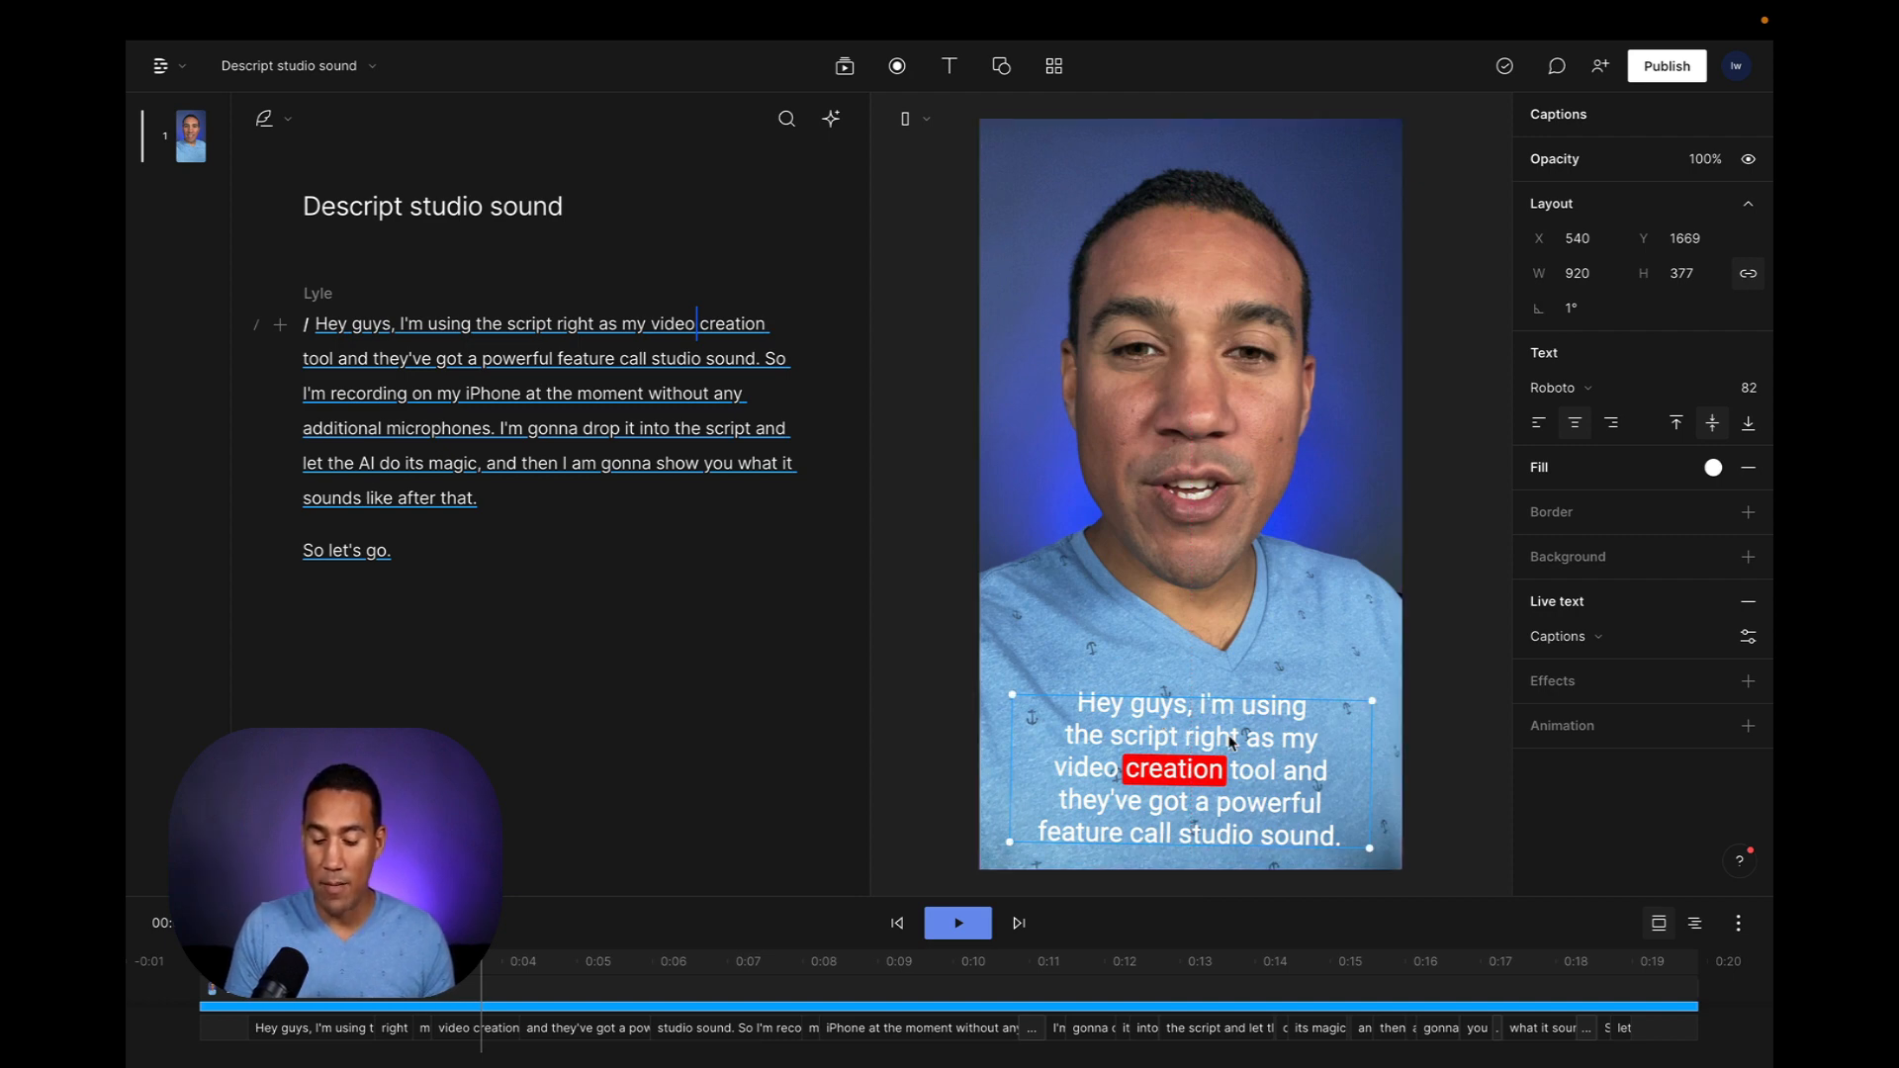
drag(1230, 742, 1229, 641)
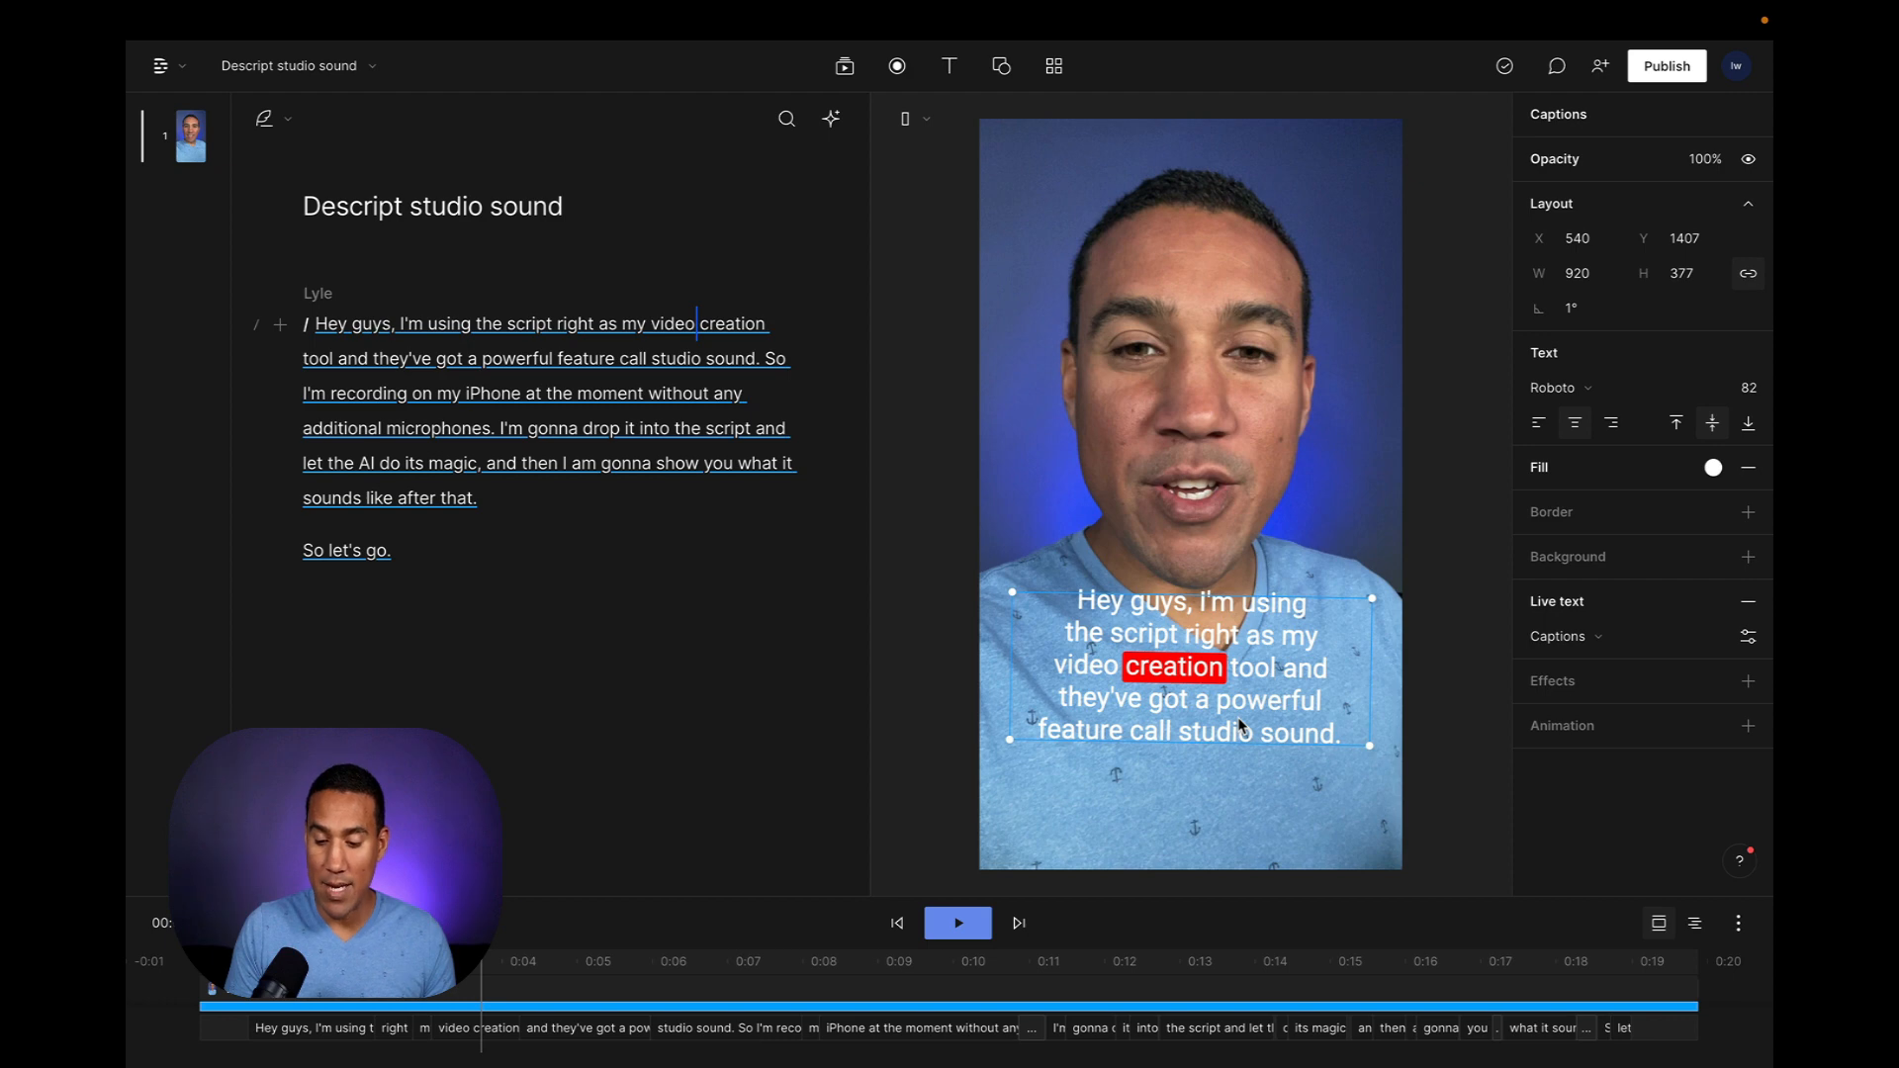
Try left, centre and right alignment on the captions and browse the available fonts and weights
click(1539, 426)
click(1575, 424)
click(1612, 423)
click(1571, 393)
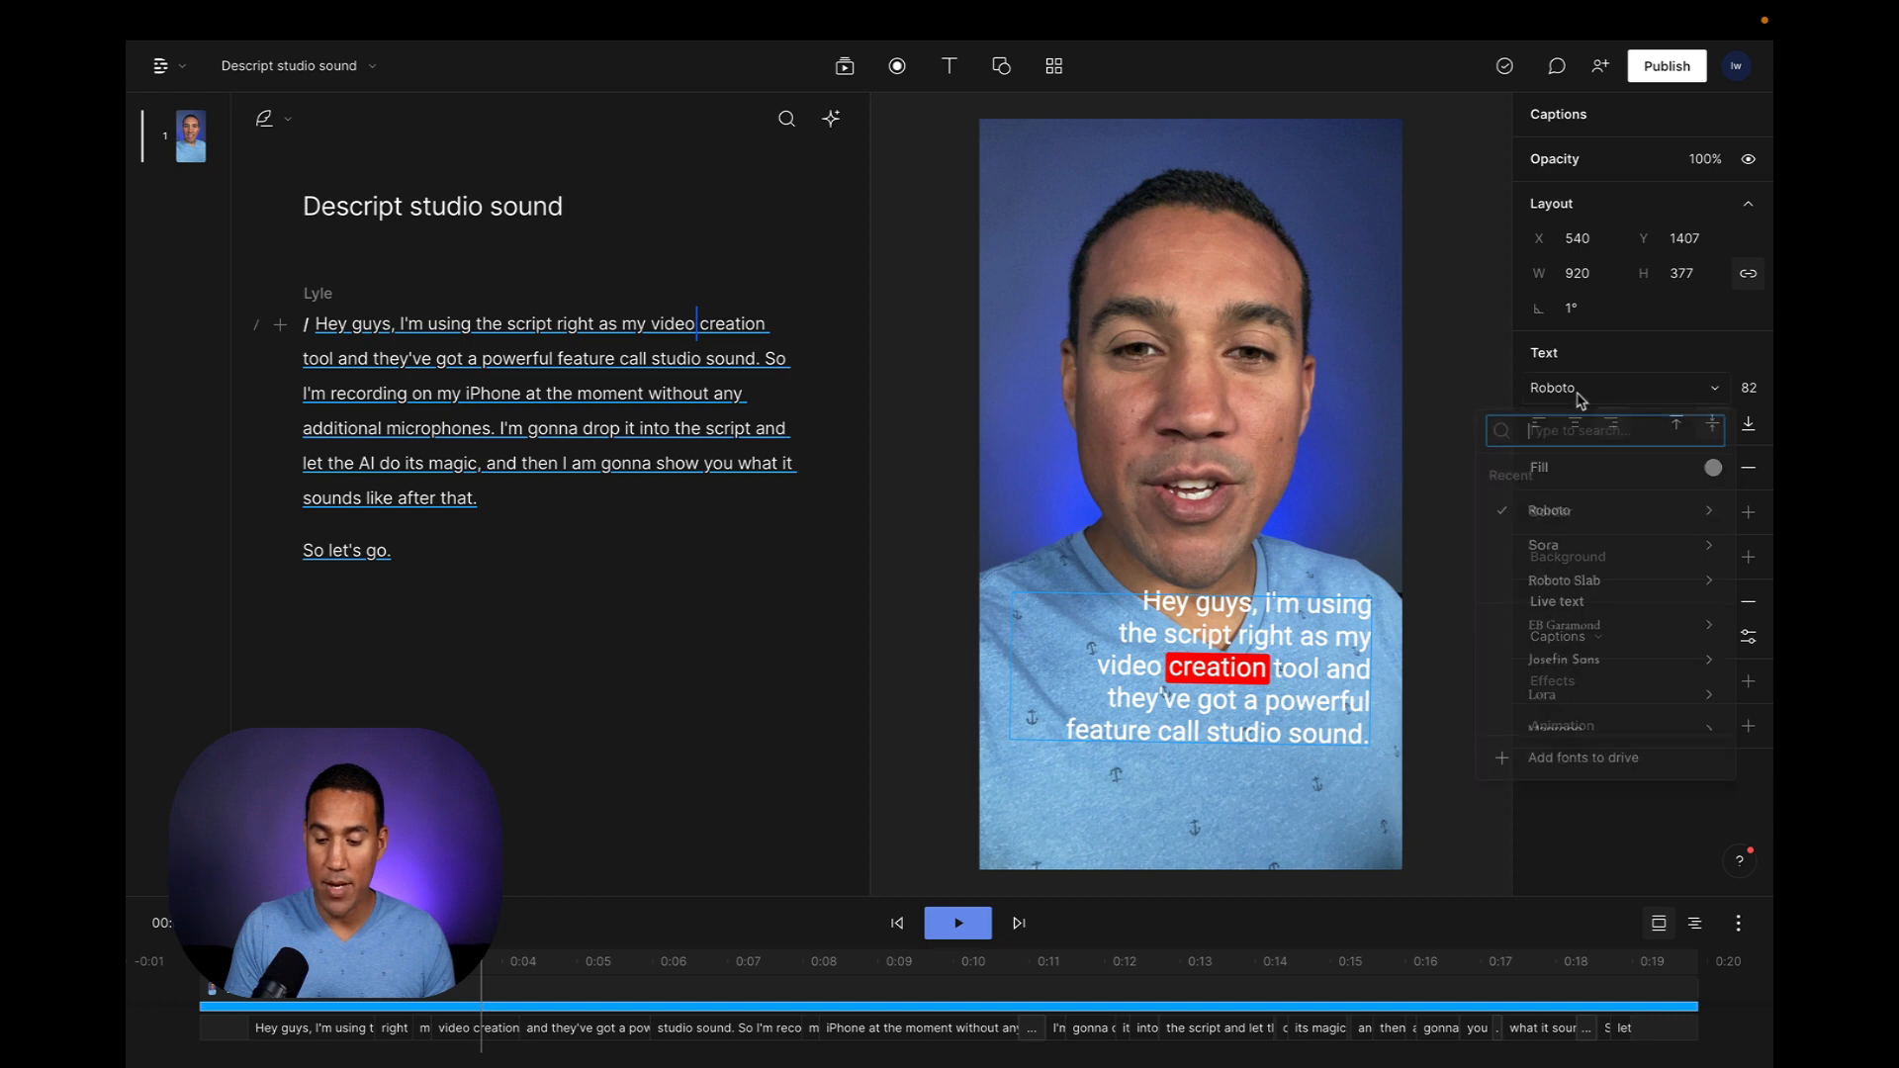
mouse_move(1561, 585)
scroll(1561, 586, down, 2)
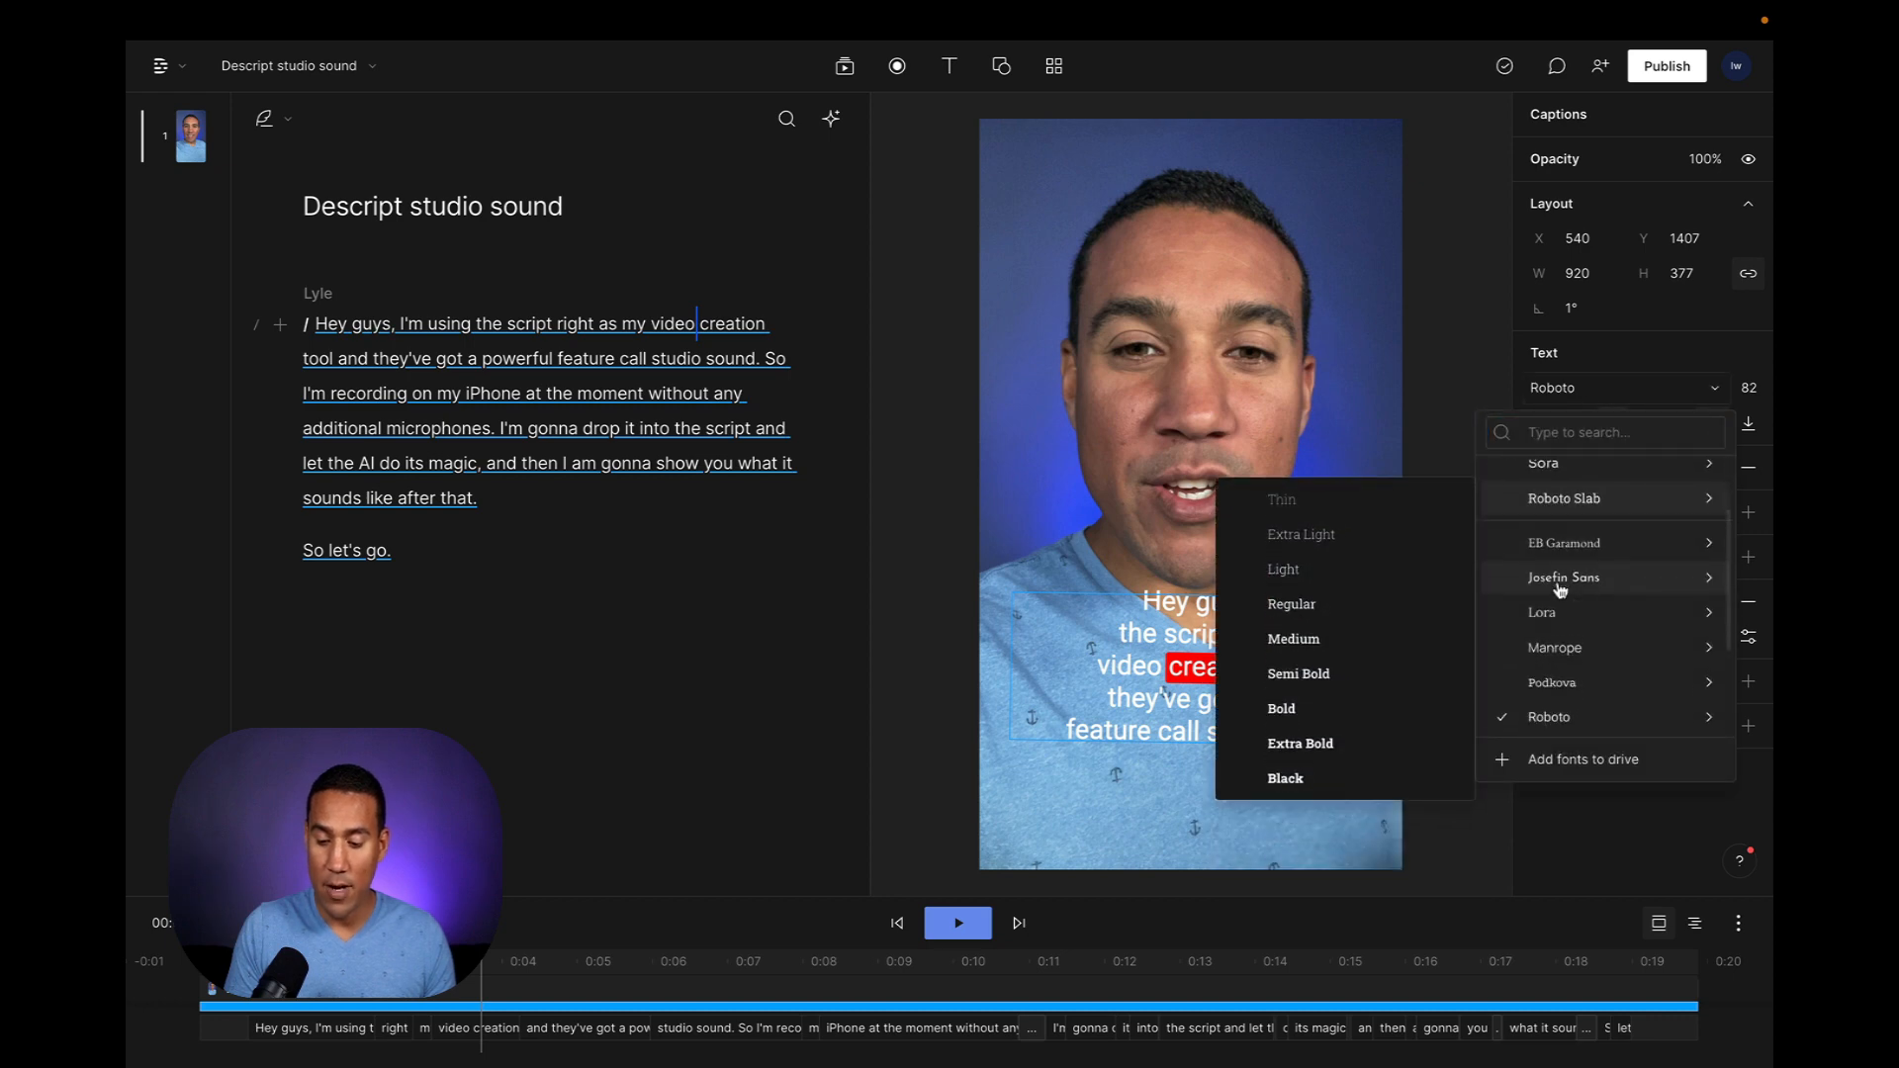
scroll(1573, 504, up, 1)
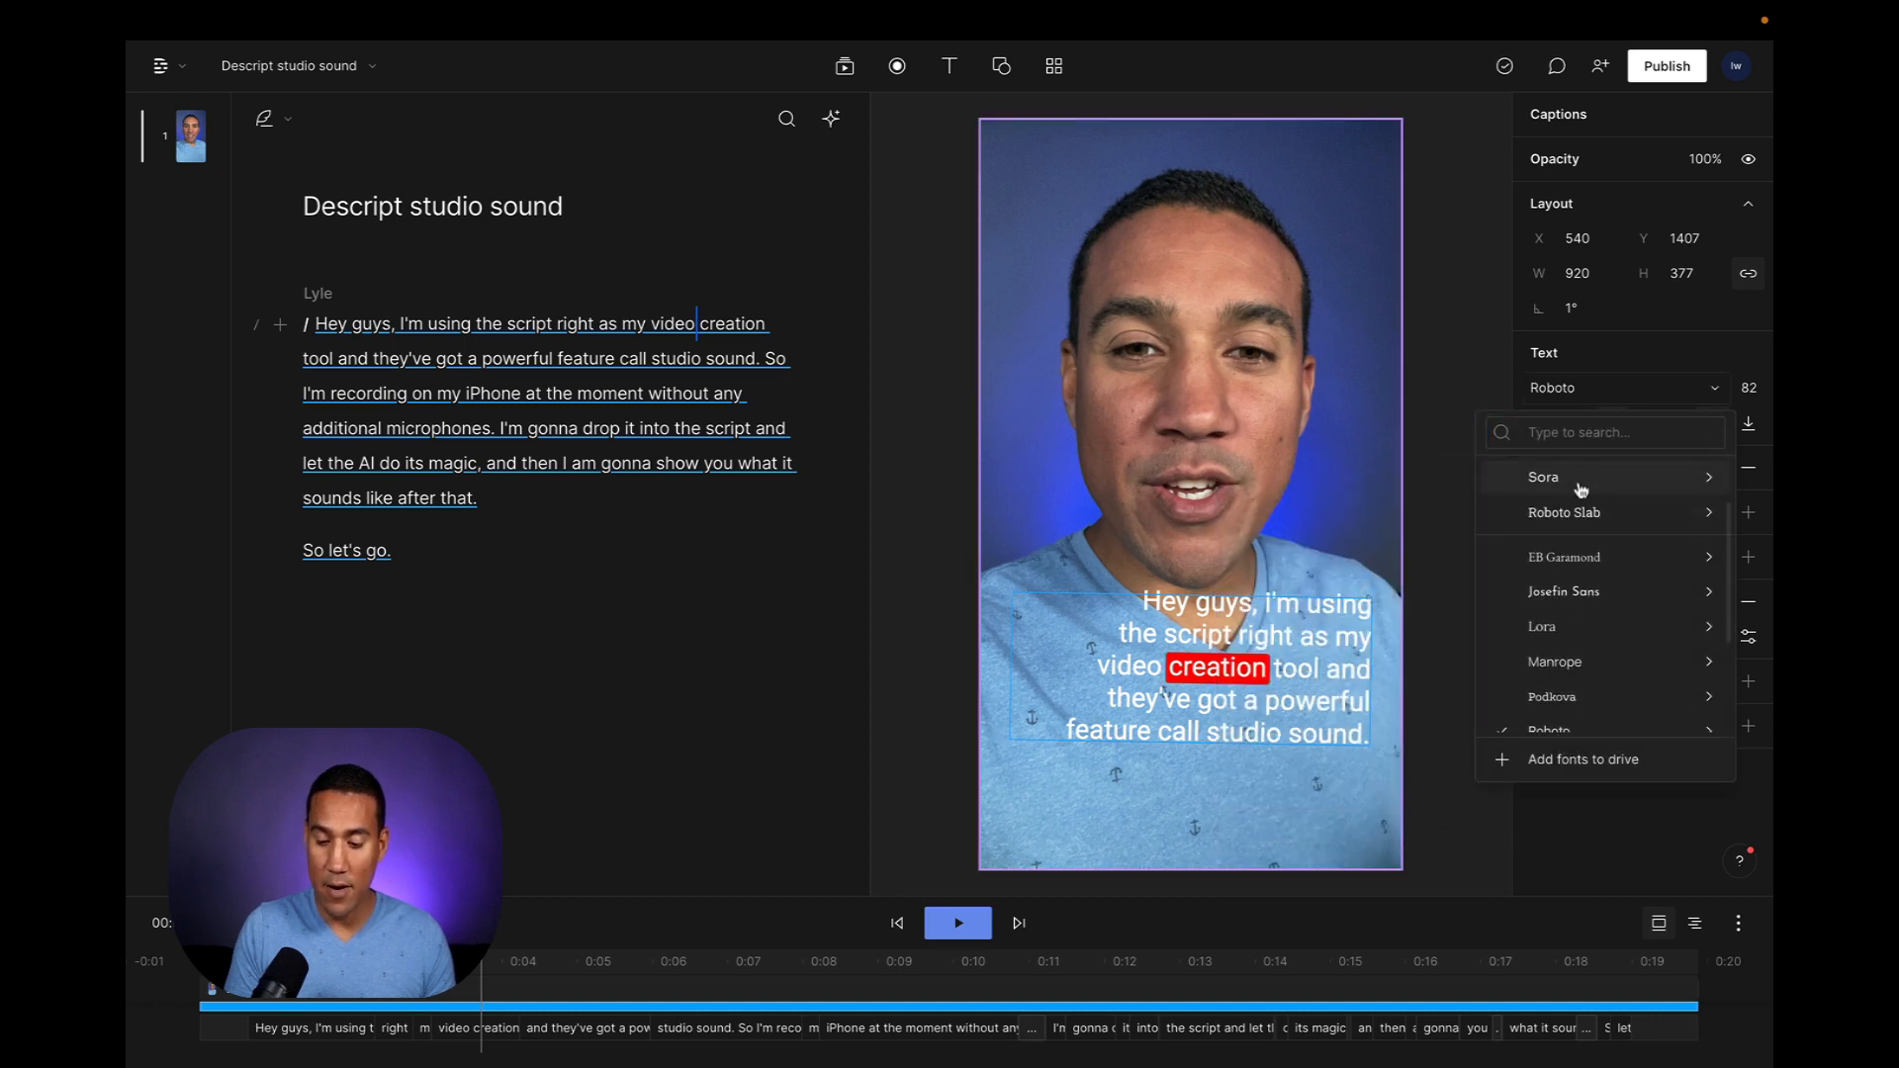
click(1663, 362)
Centre-align the caption text and place the caption box at about X 540, Y 1451
drag(1583, 240, 1539, 242)
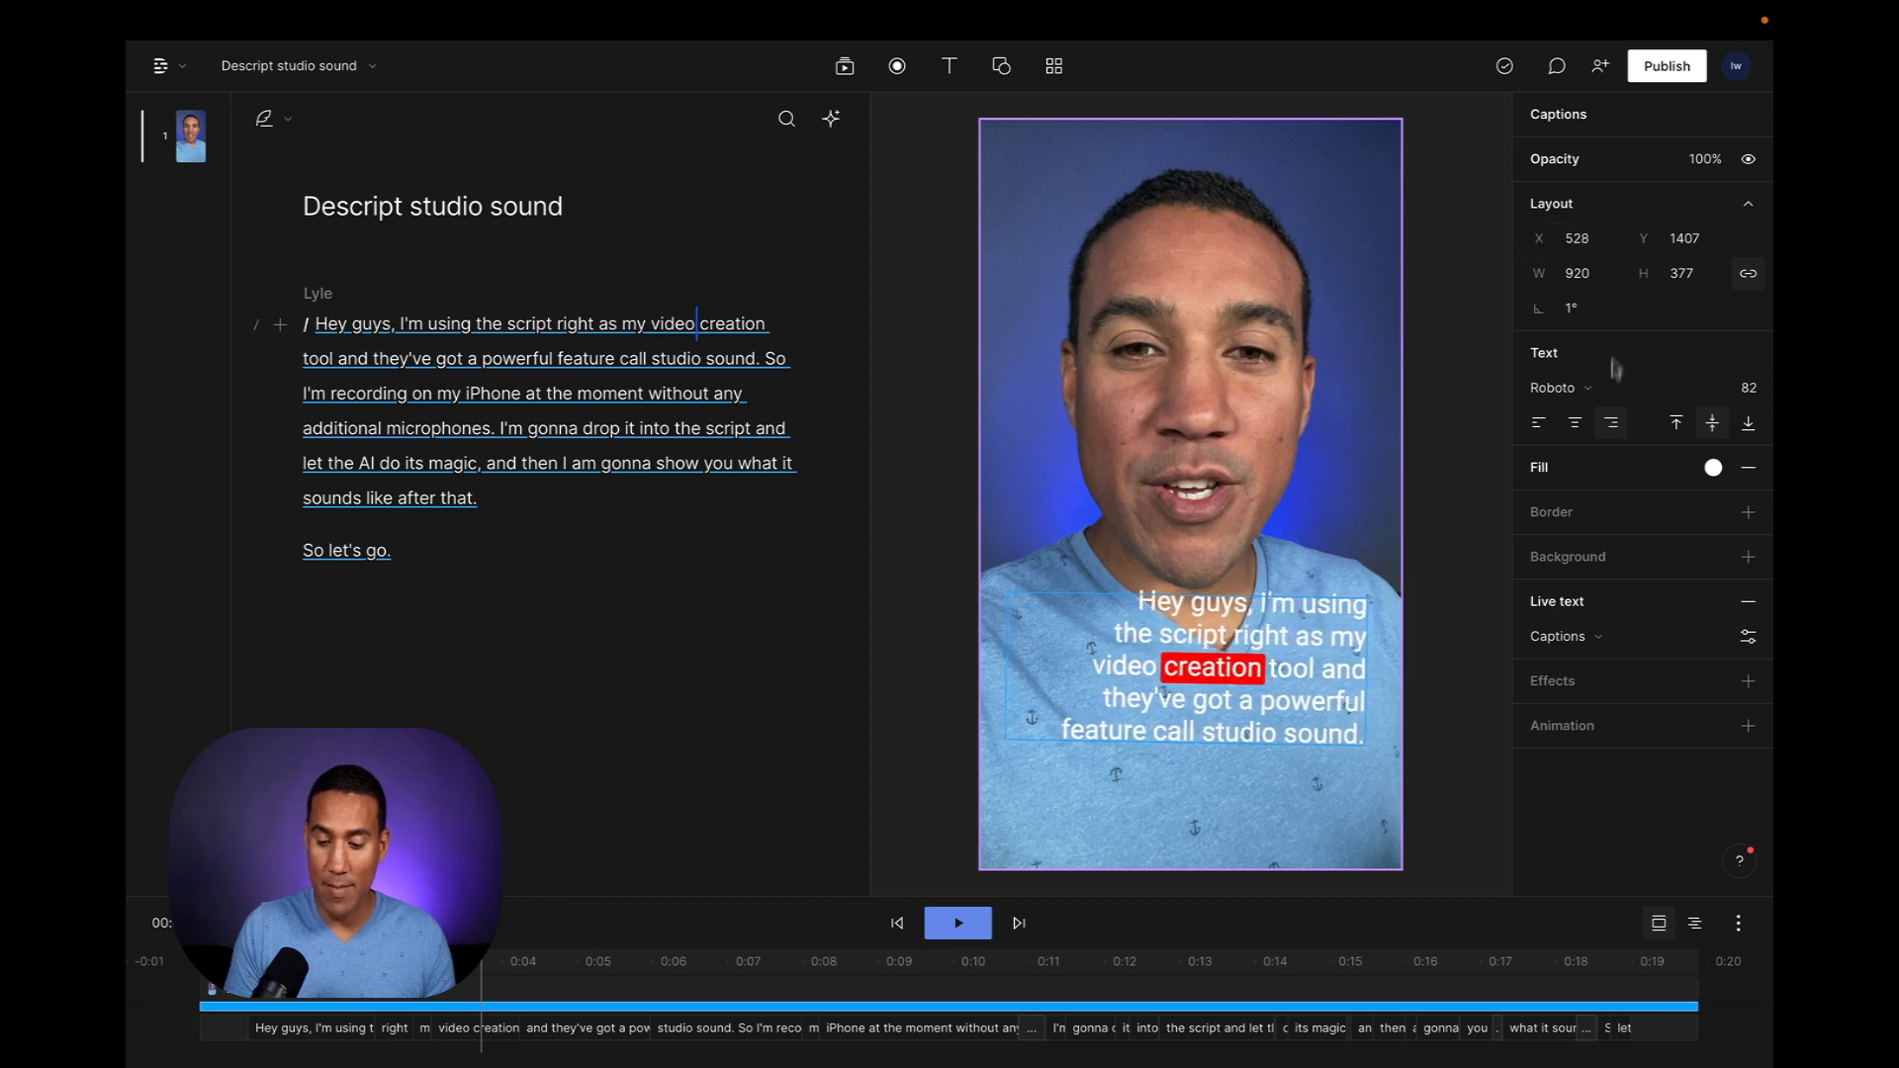
click(1580, 430)
mouse_move(1299, 655)
mouse_down()
mouse_move(1304, 630)
mouse_move(1304, 696)
mouse_move(1305, 672)
mouse_up()
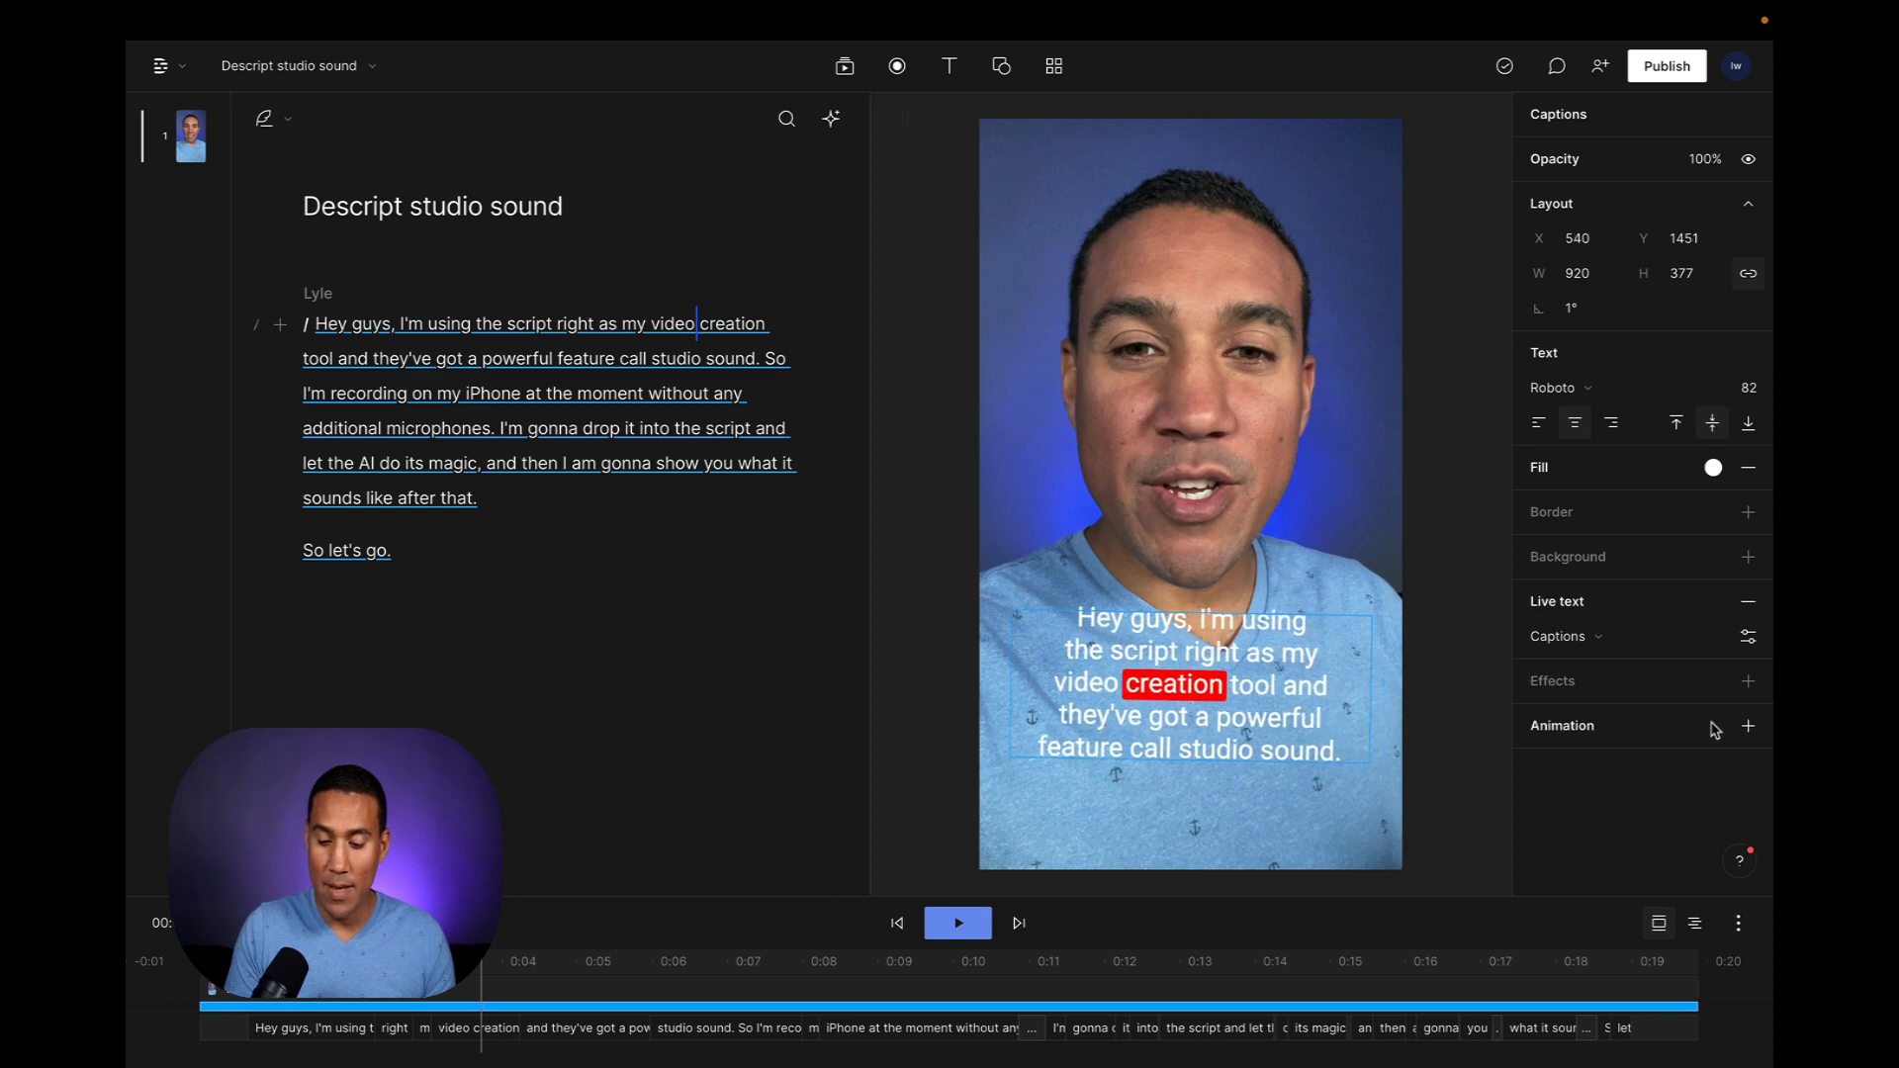
Try a shadow effect on the captions and remove it
click(1750, 683)
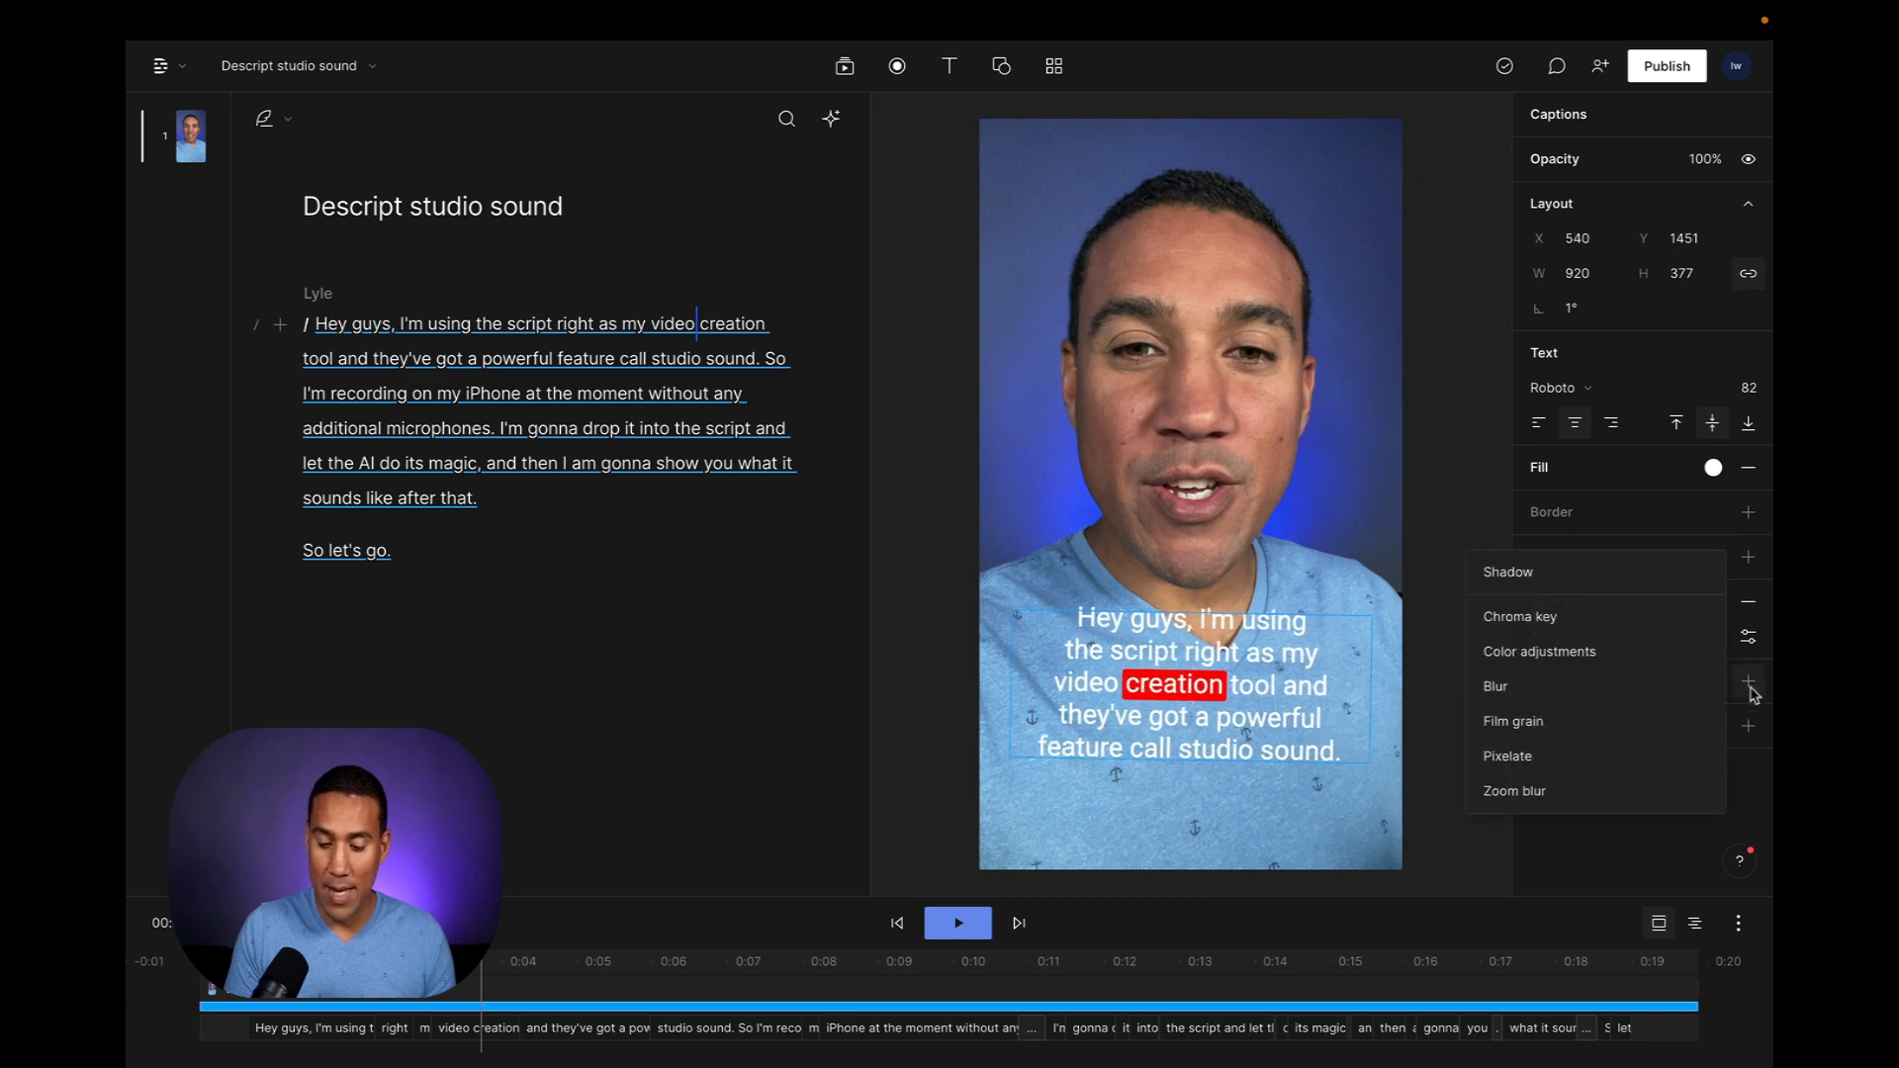
click(1567, 589)
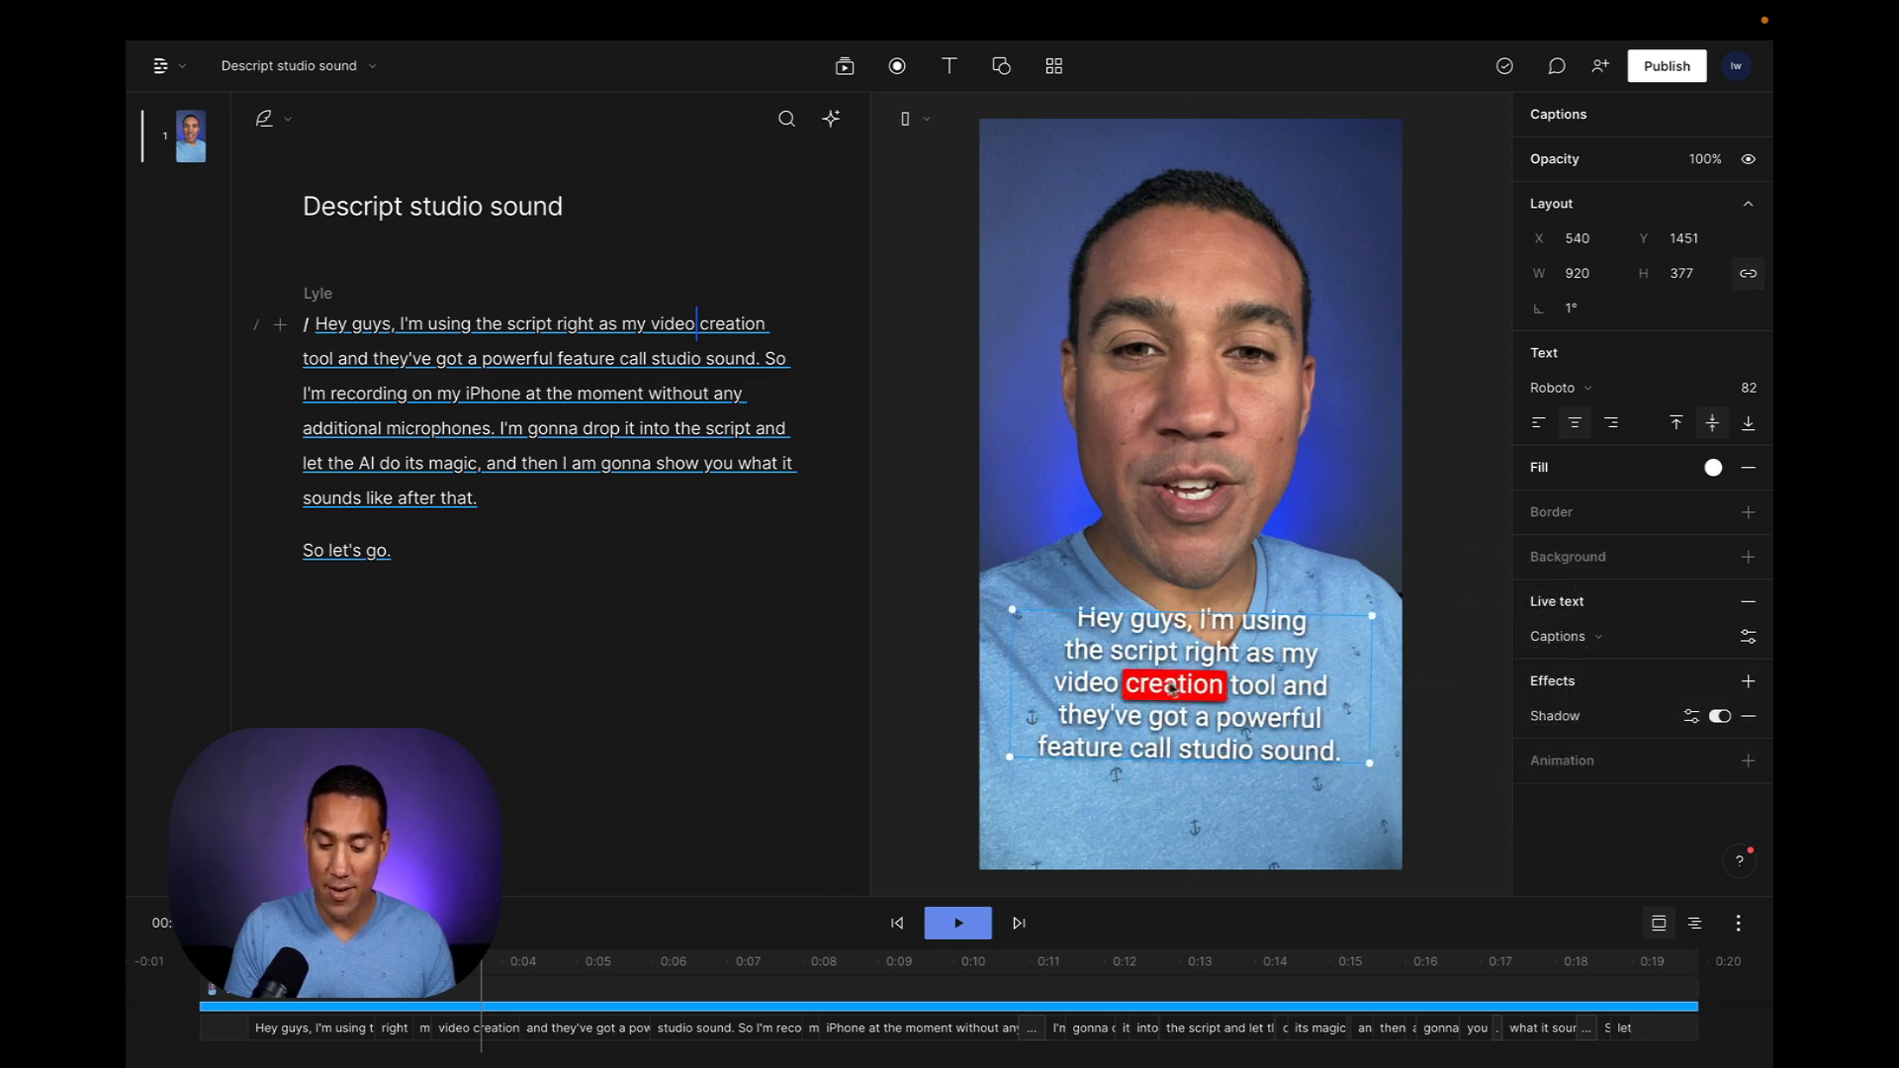
click(1749, 721)
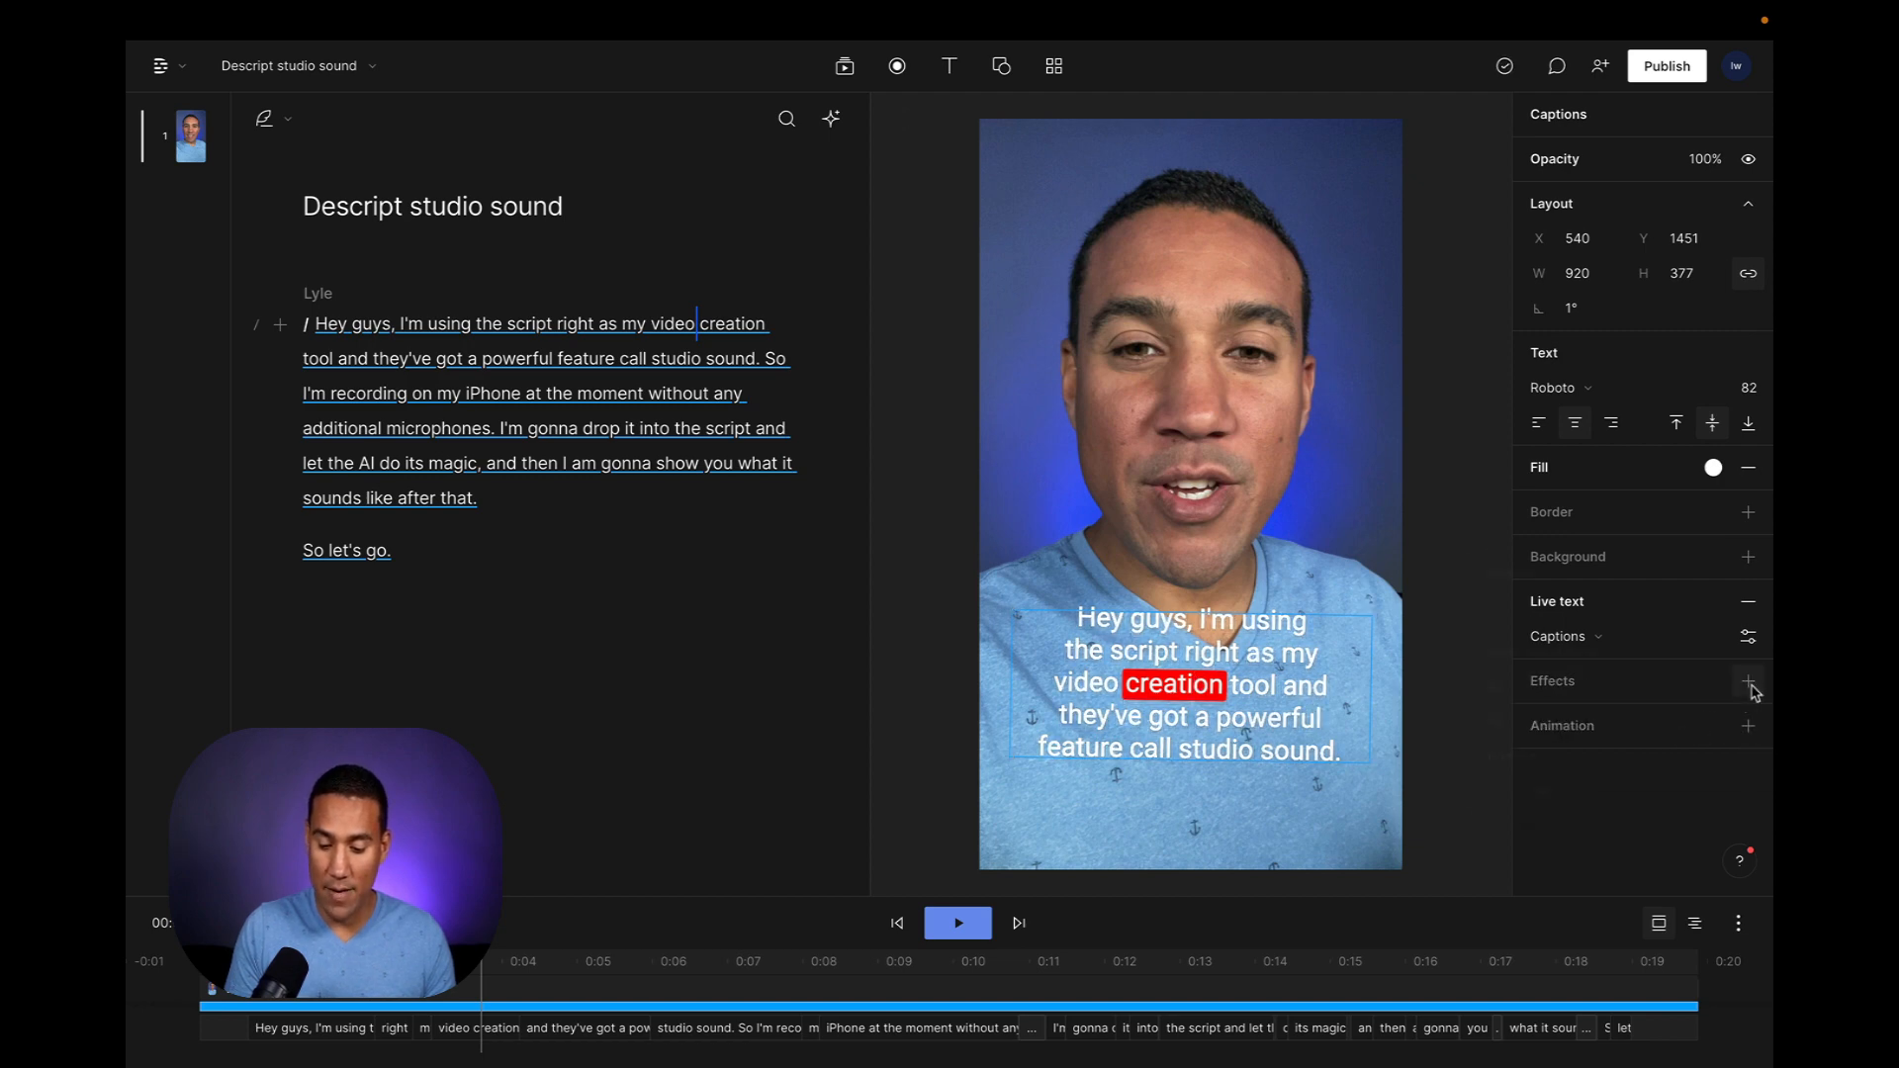
Add a shadow effect to the captions with X offset -15, Y offset 0 and blur 12
click(1749, 682)
click(1510, 579)
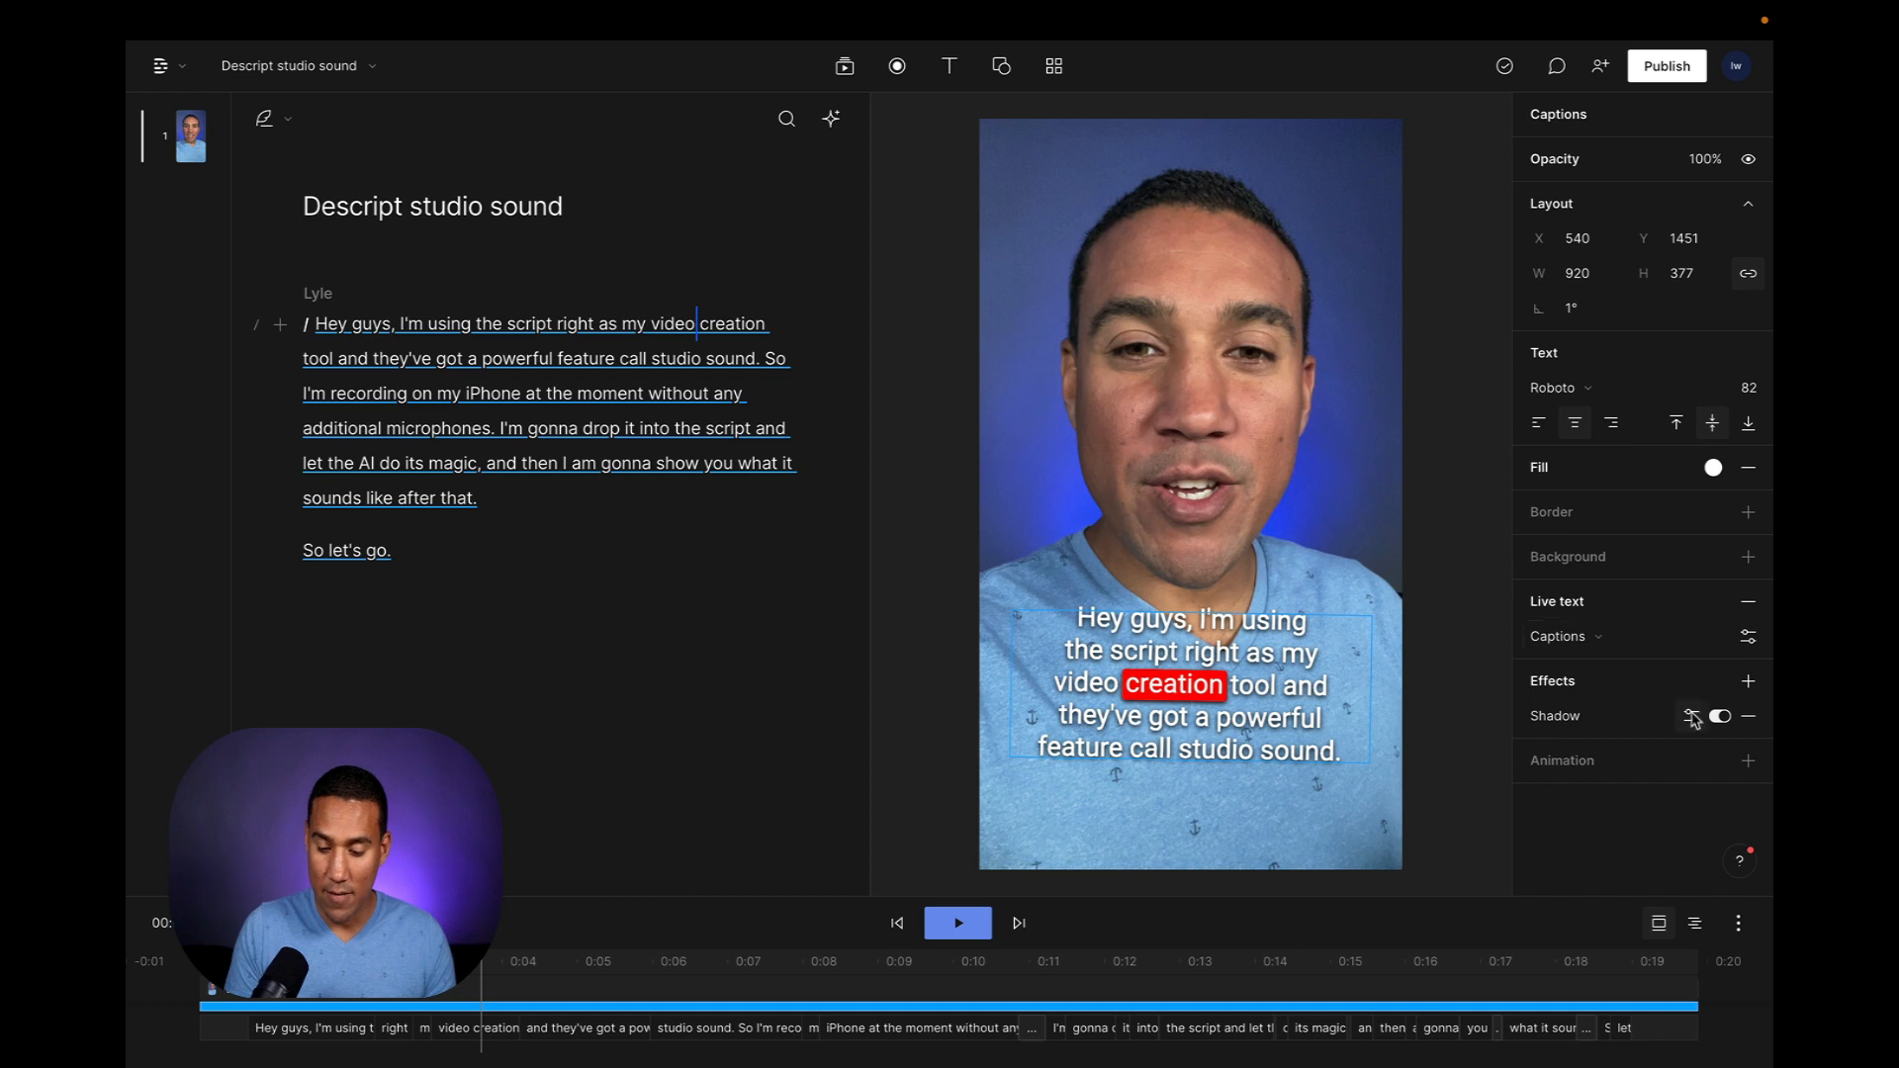
click(1691, 718)
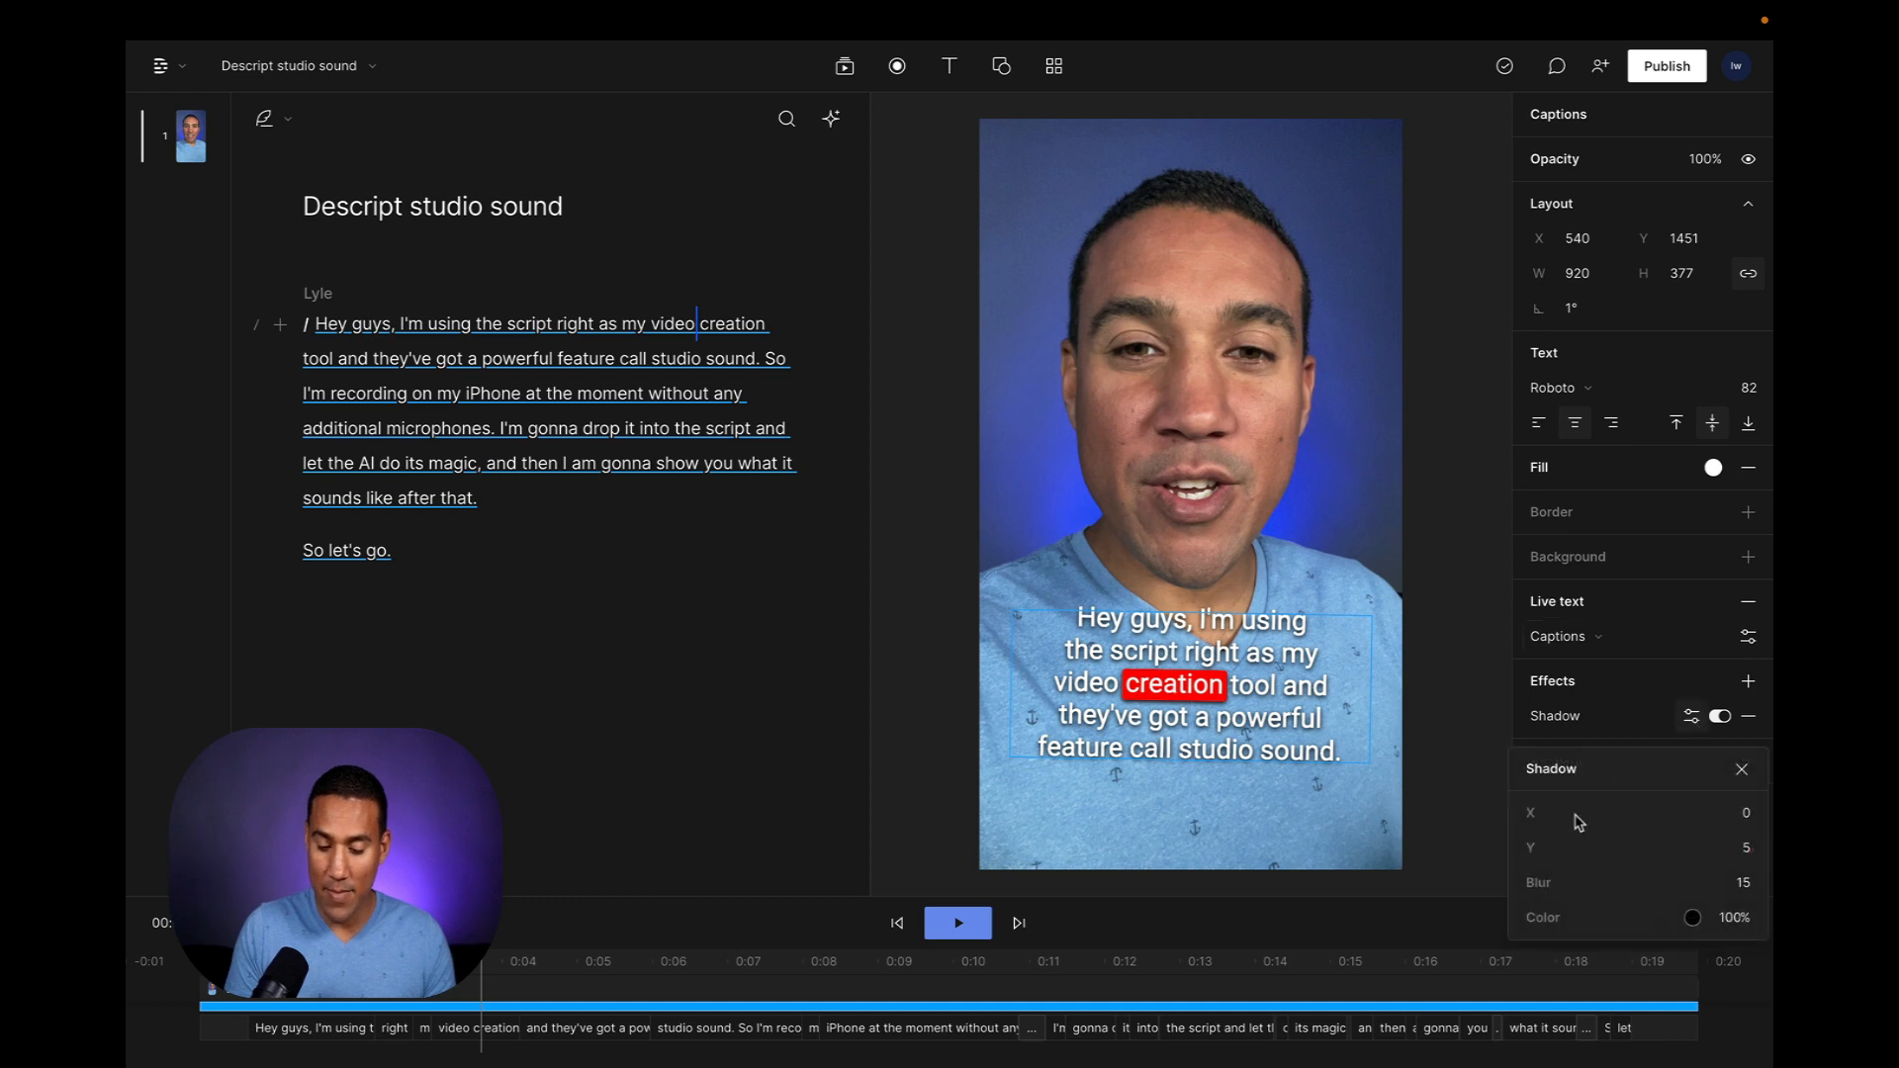
drag(1747, 817, 1742, 883)
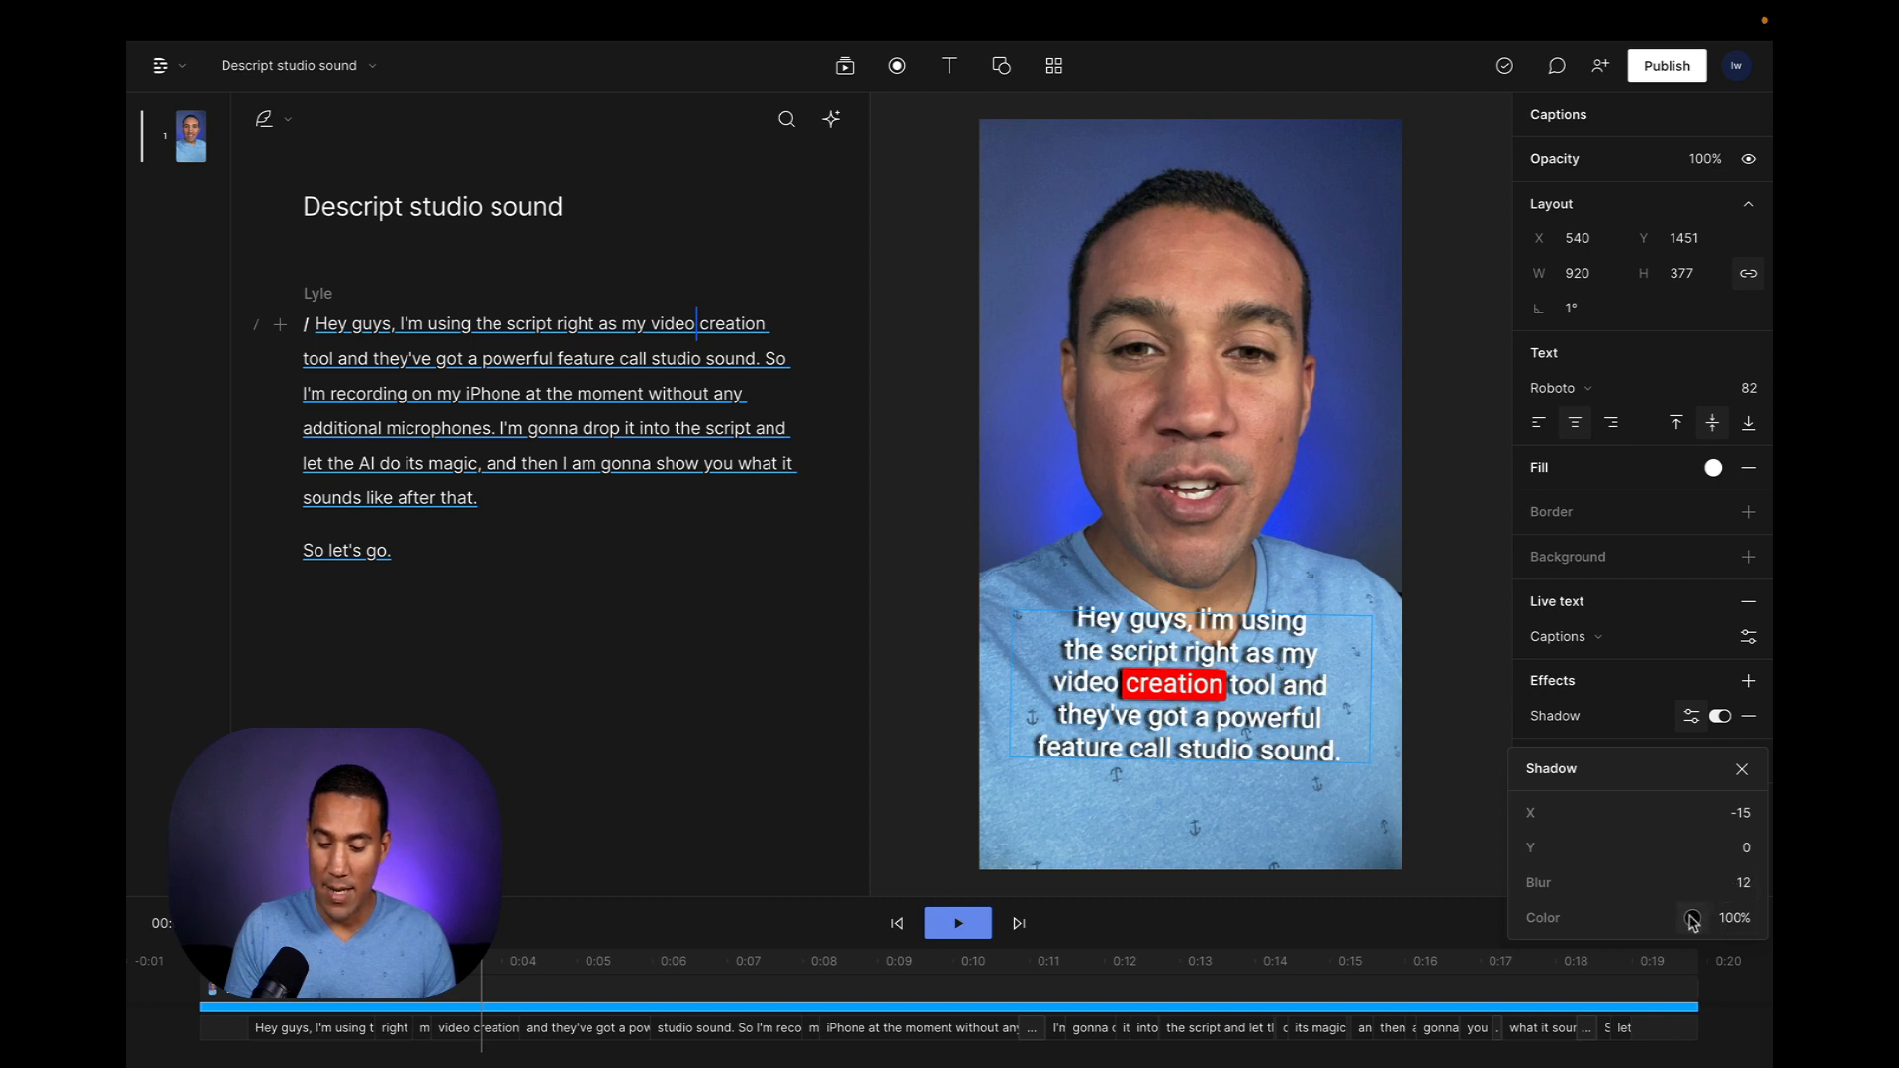
Try a dark red (842b2b) and an olive (79842b) colour for the captions' shadow
click(1693, 919)
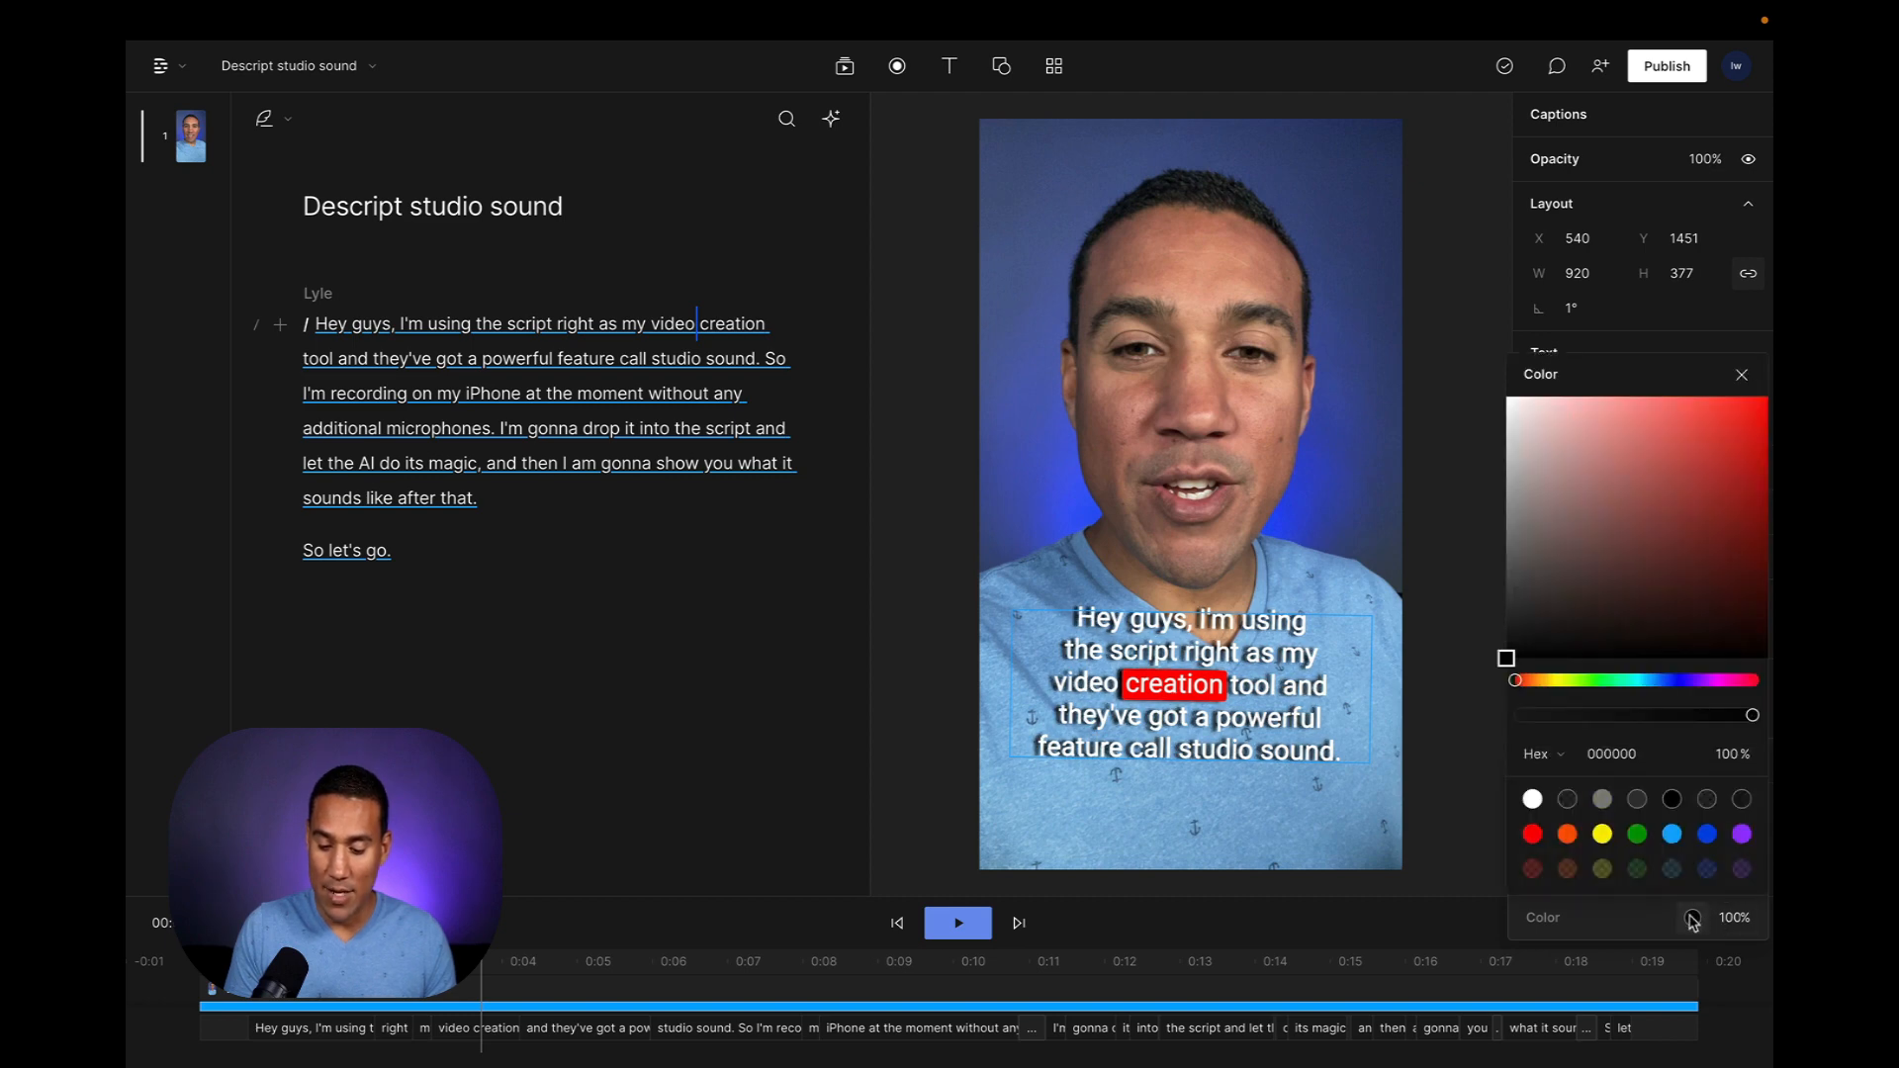
click(1737, 475)
drag(1738, 483, 1684, 529)
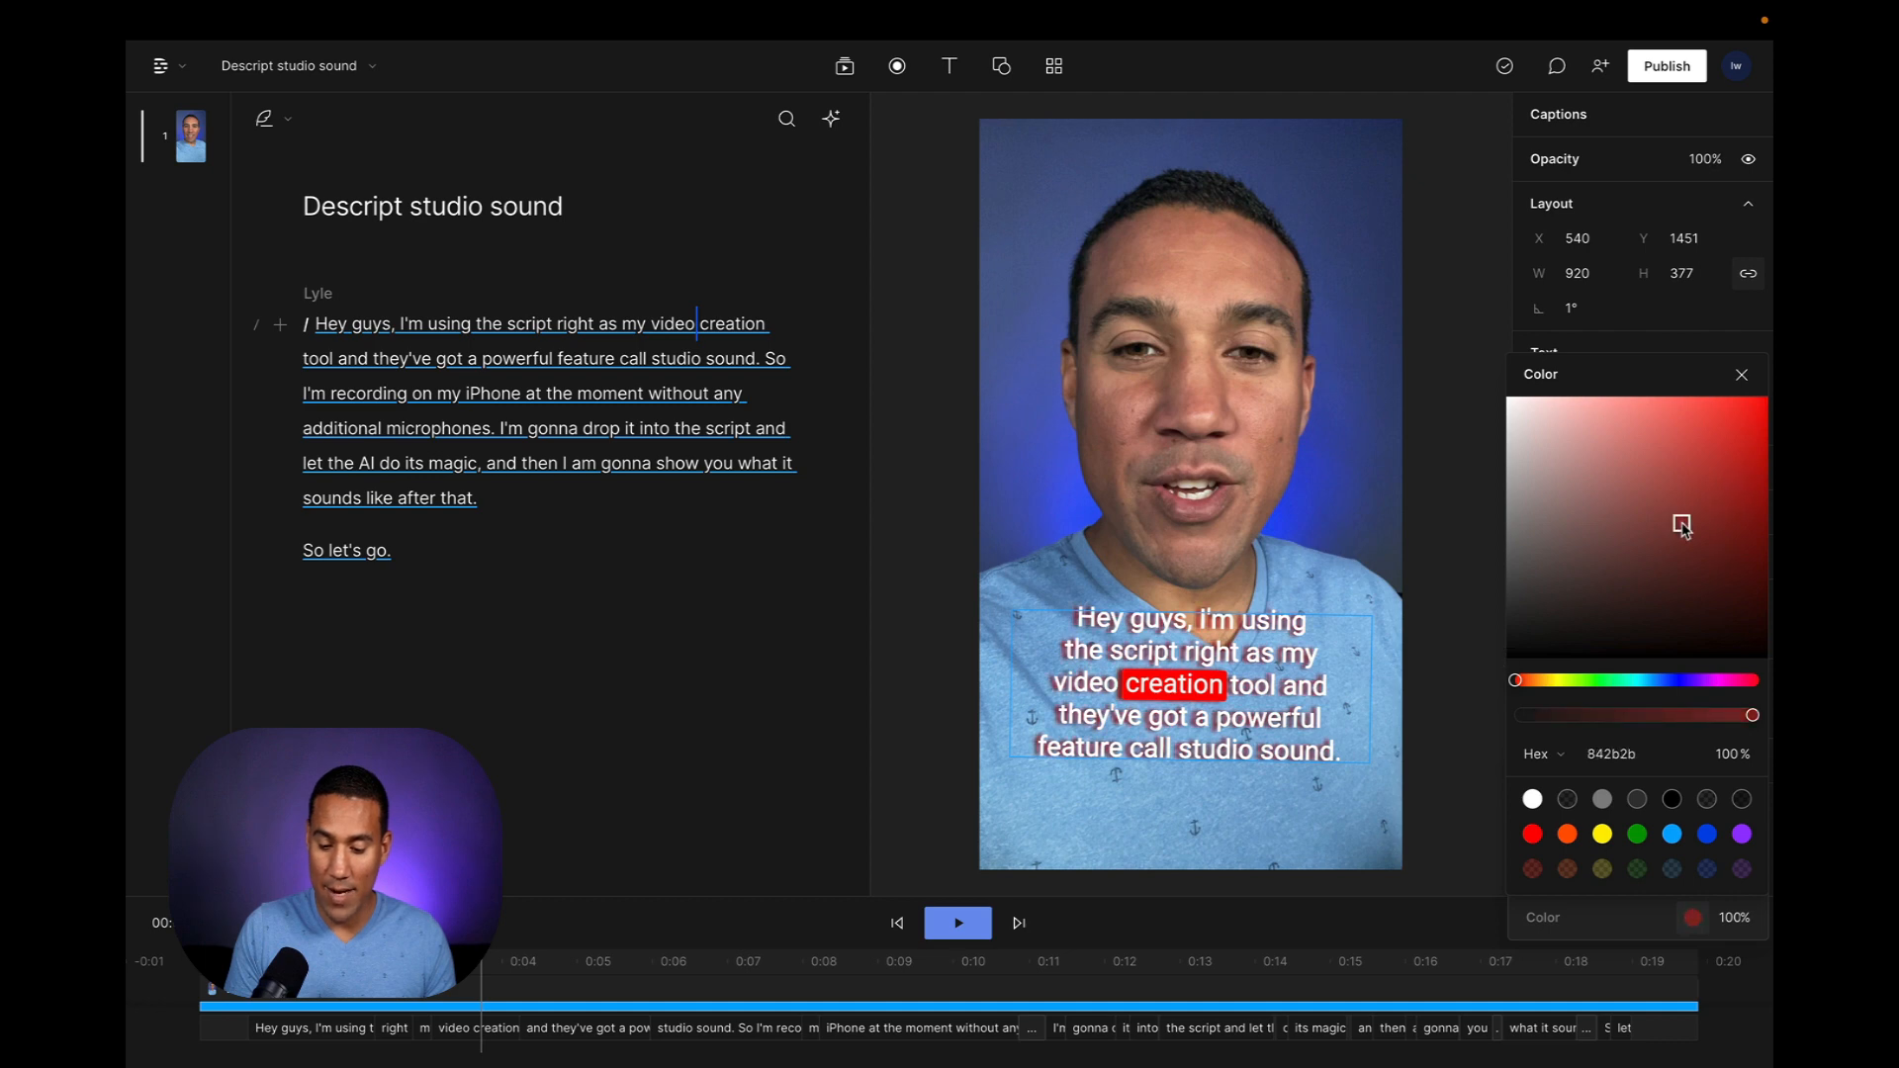
click(1562, 681)
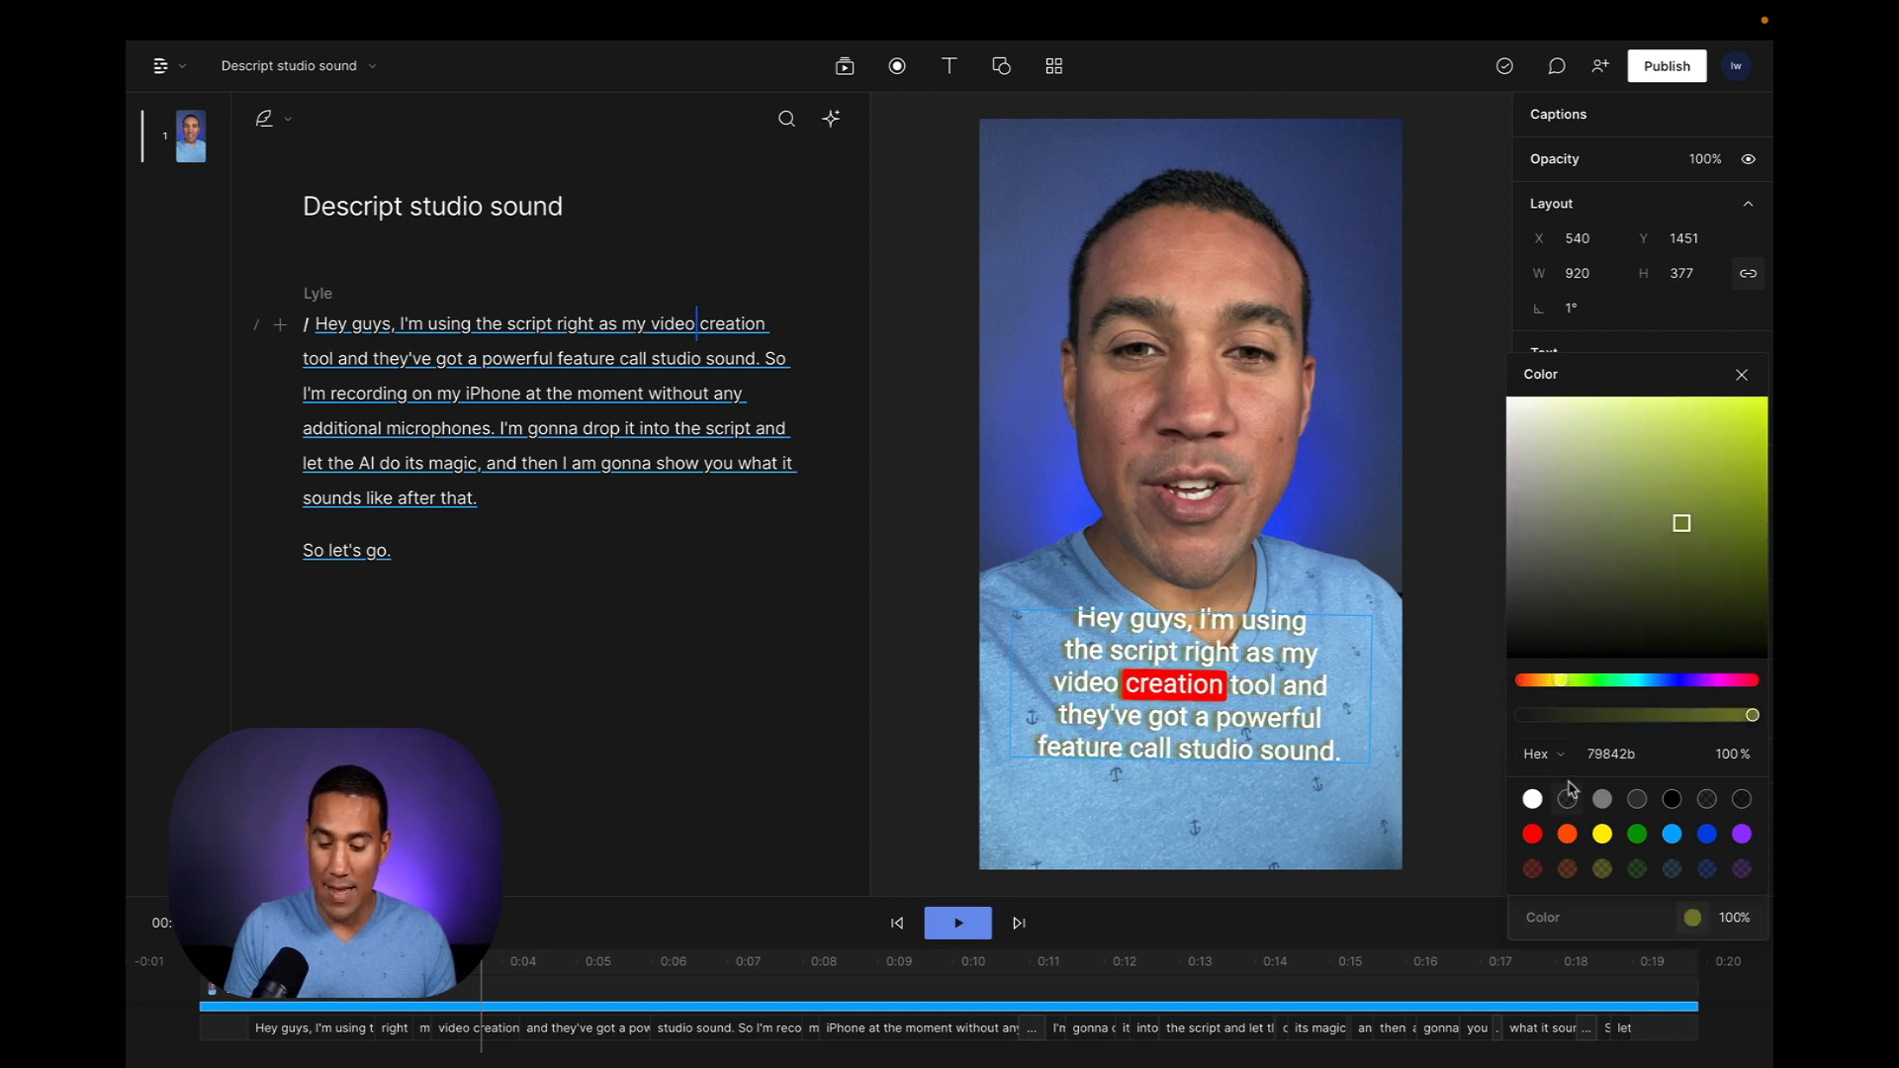
Set the shadow colour to near-black, hex 020202, at 10% opacity
click(1569, 800)
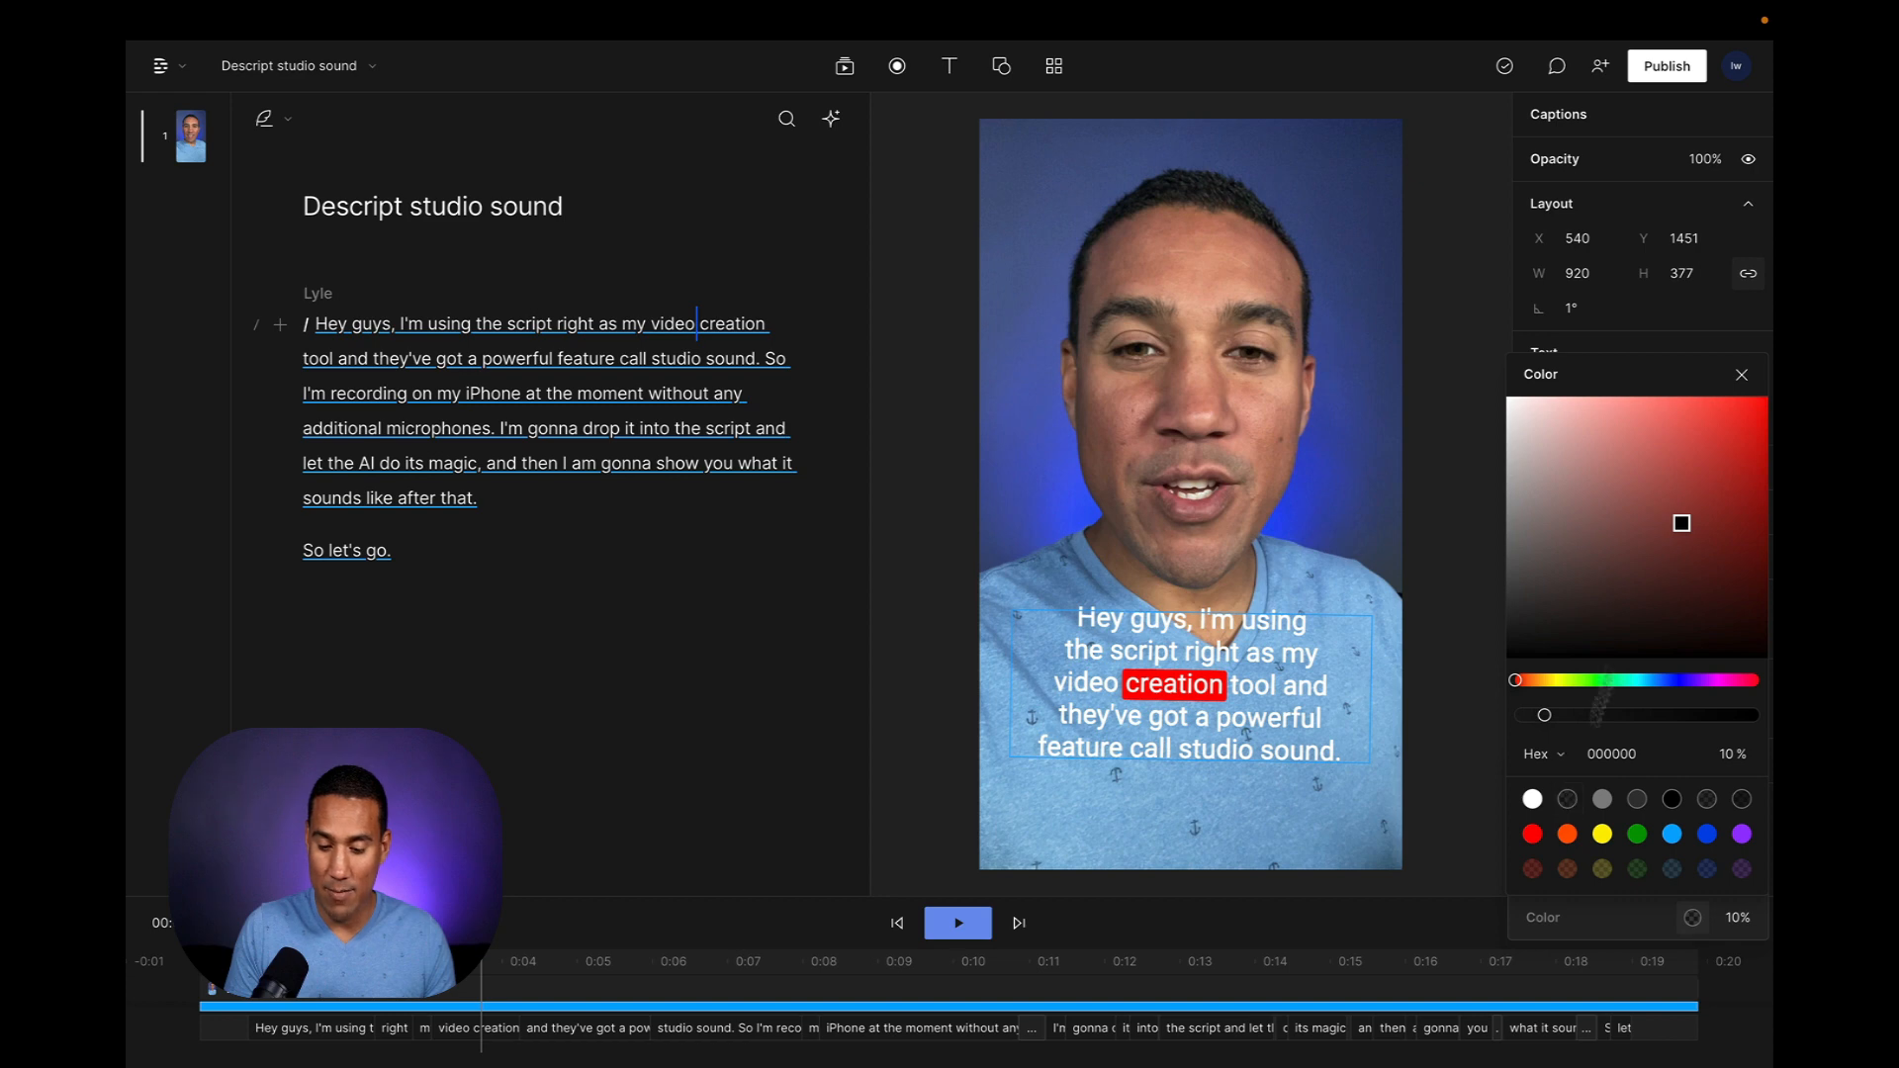
drag(1683, 525, 1518, 657)
click(1744, 377)
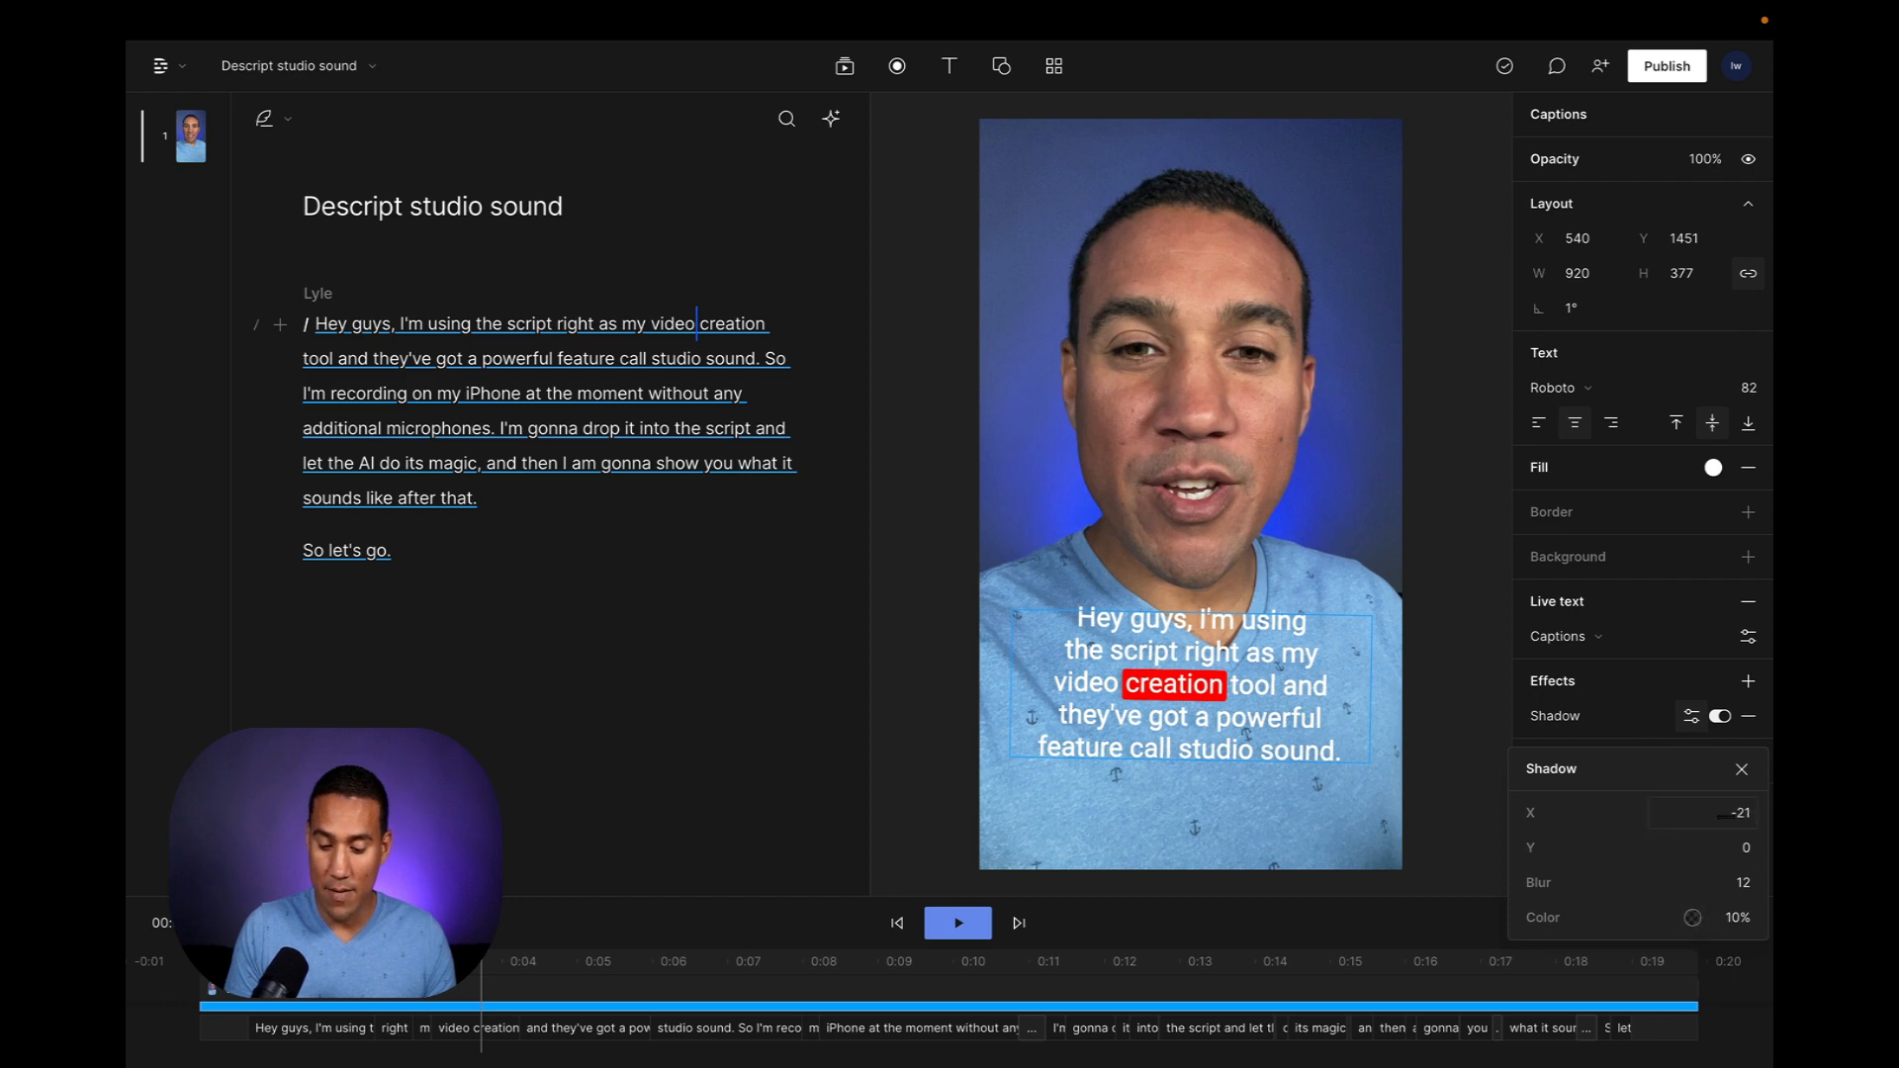
Raise the shadow colour's opacity to 79% and set the shadow's X offset to -19
click(1692, 918)
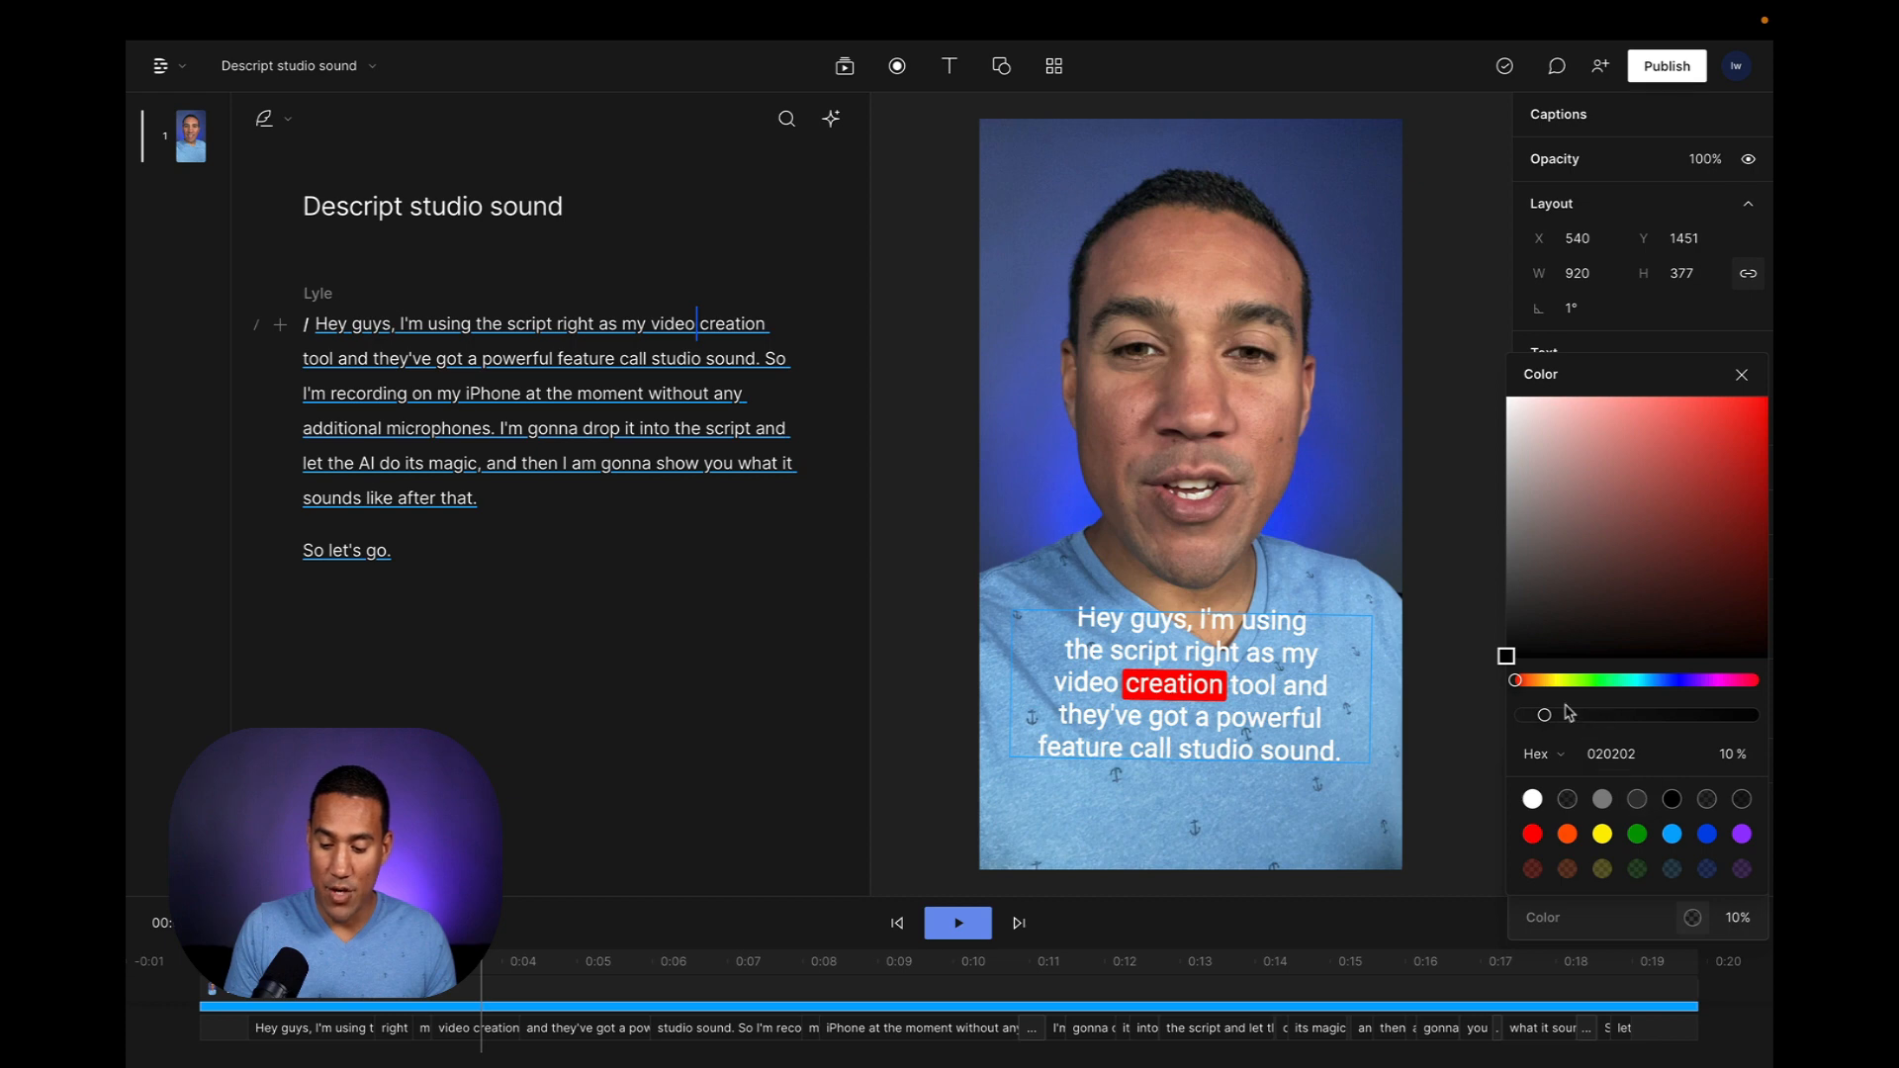
drag(1549, 721, 1689, 716)
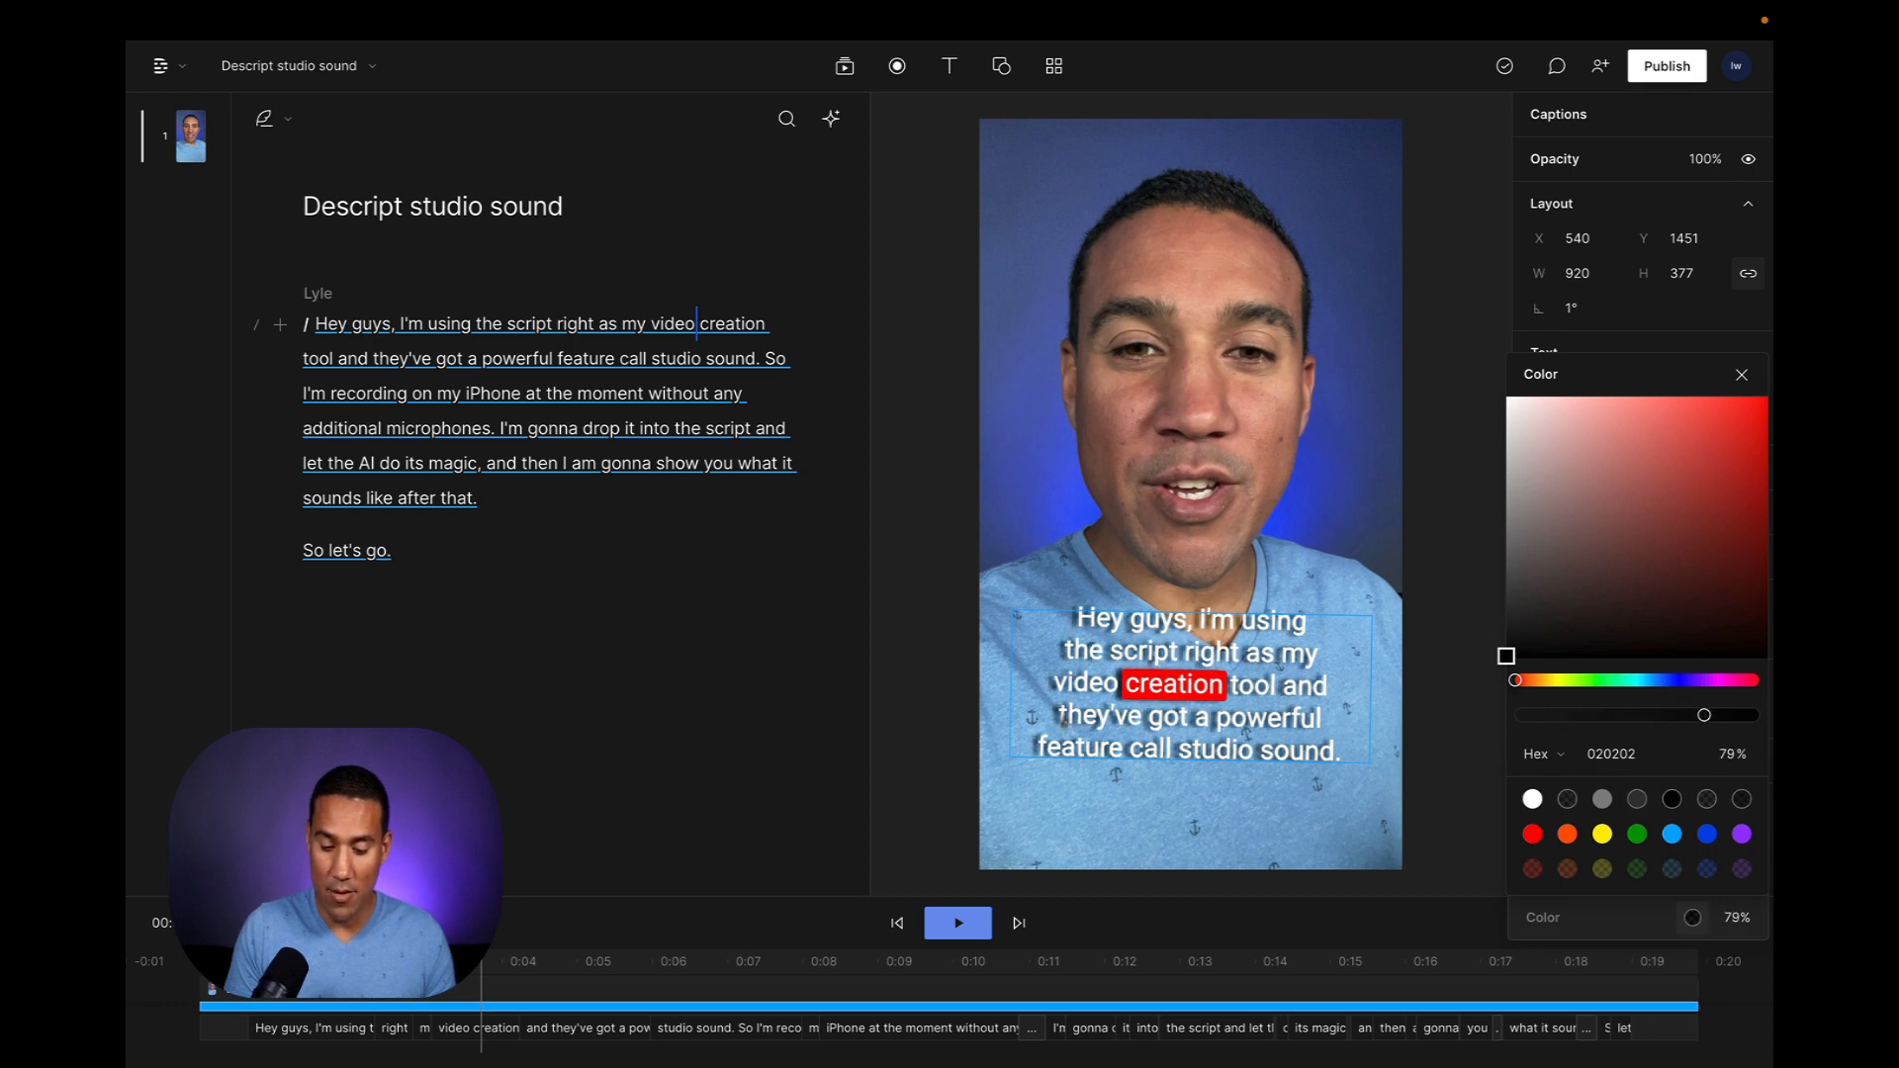
click(1742, 375)
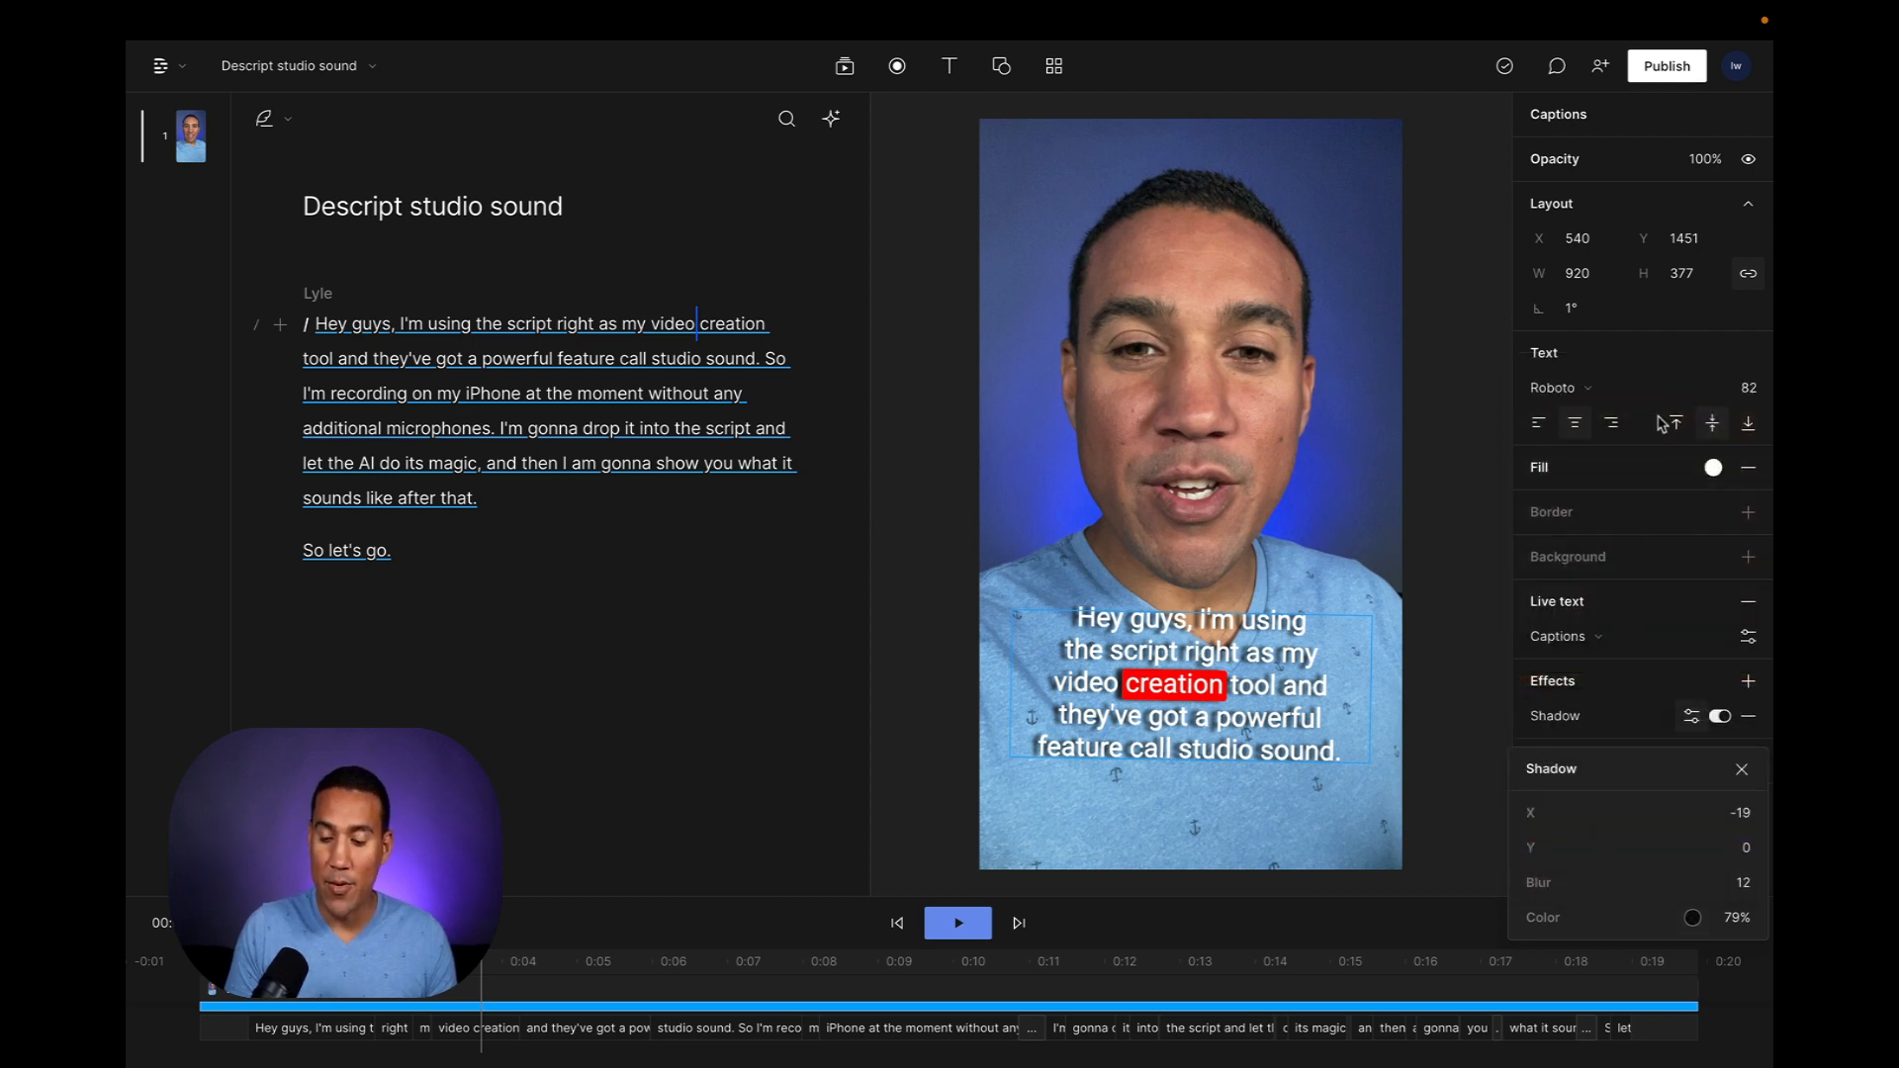
Close the shadow settings and move the captions down to about Y 1554
click(1749, 719)
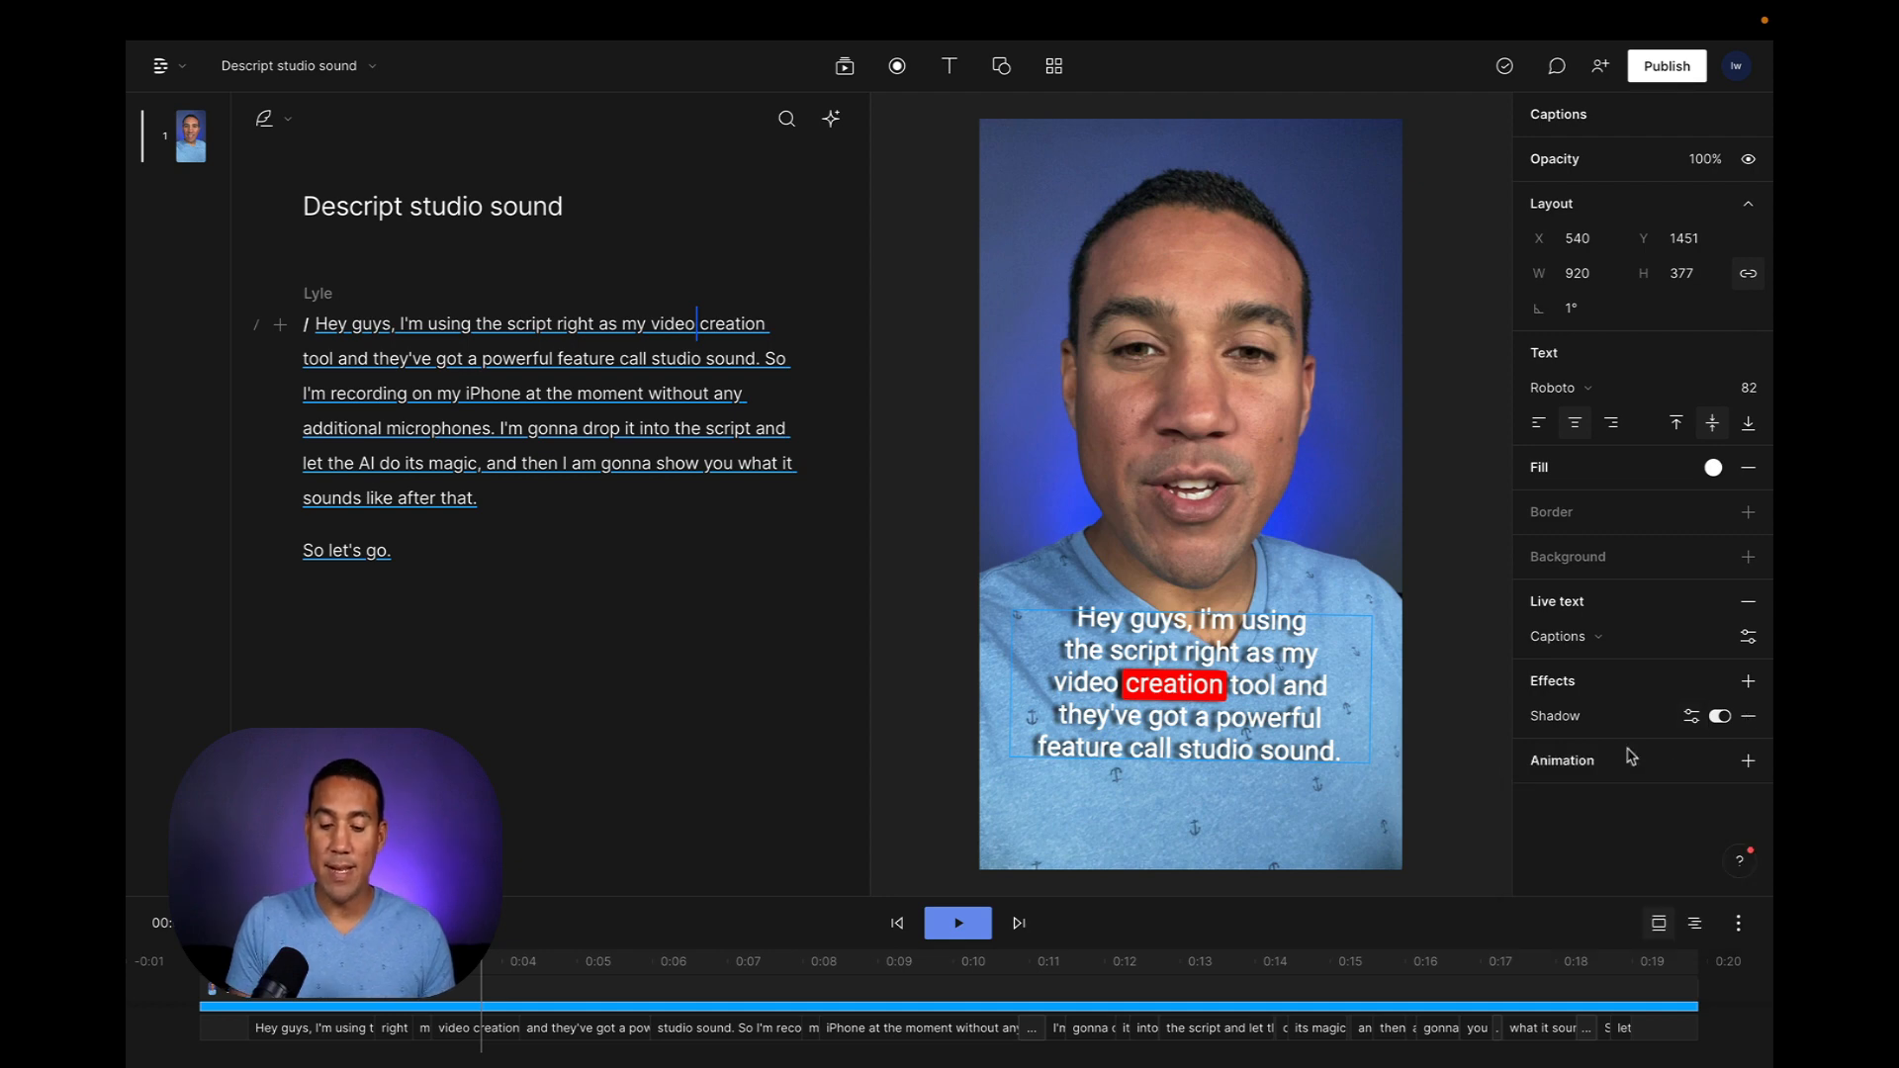
drag(1268, 657, 1268, 698)
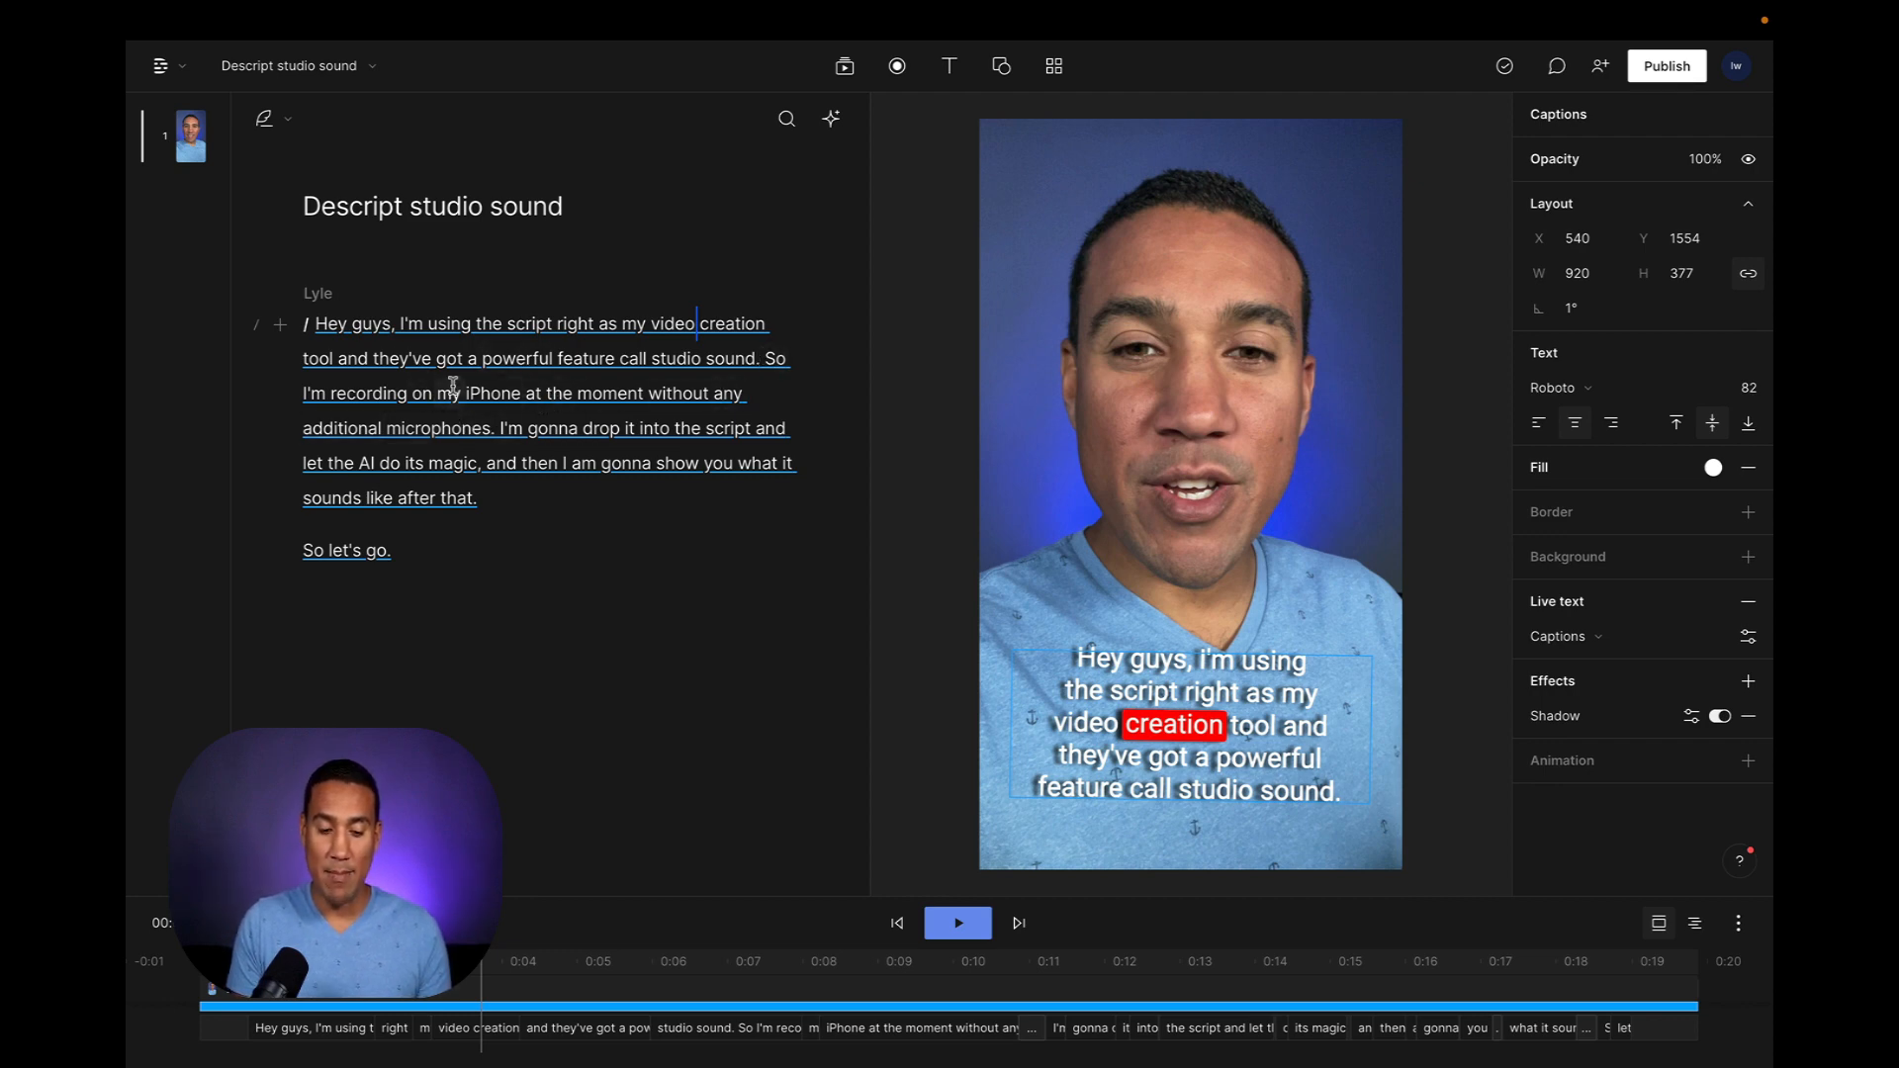
Strike through the words "on my iPhone" in the script
drag(469, 393, 522, 396)
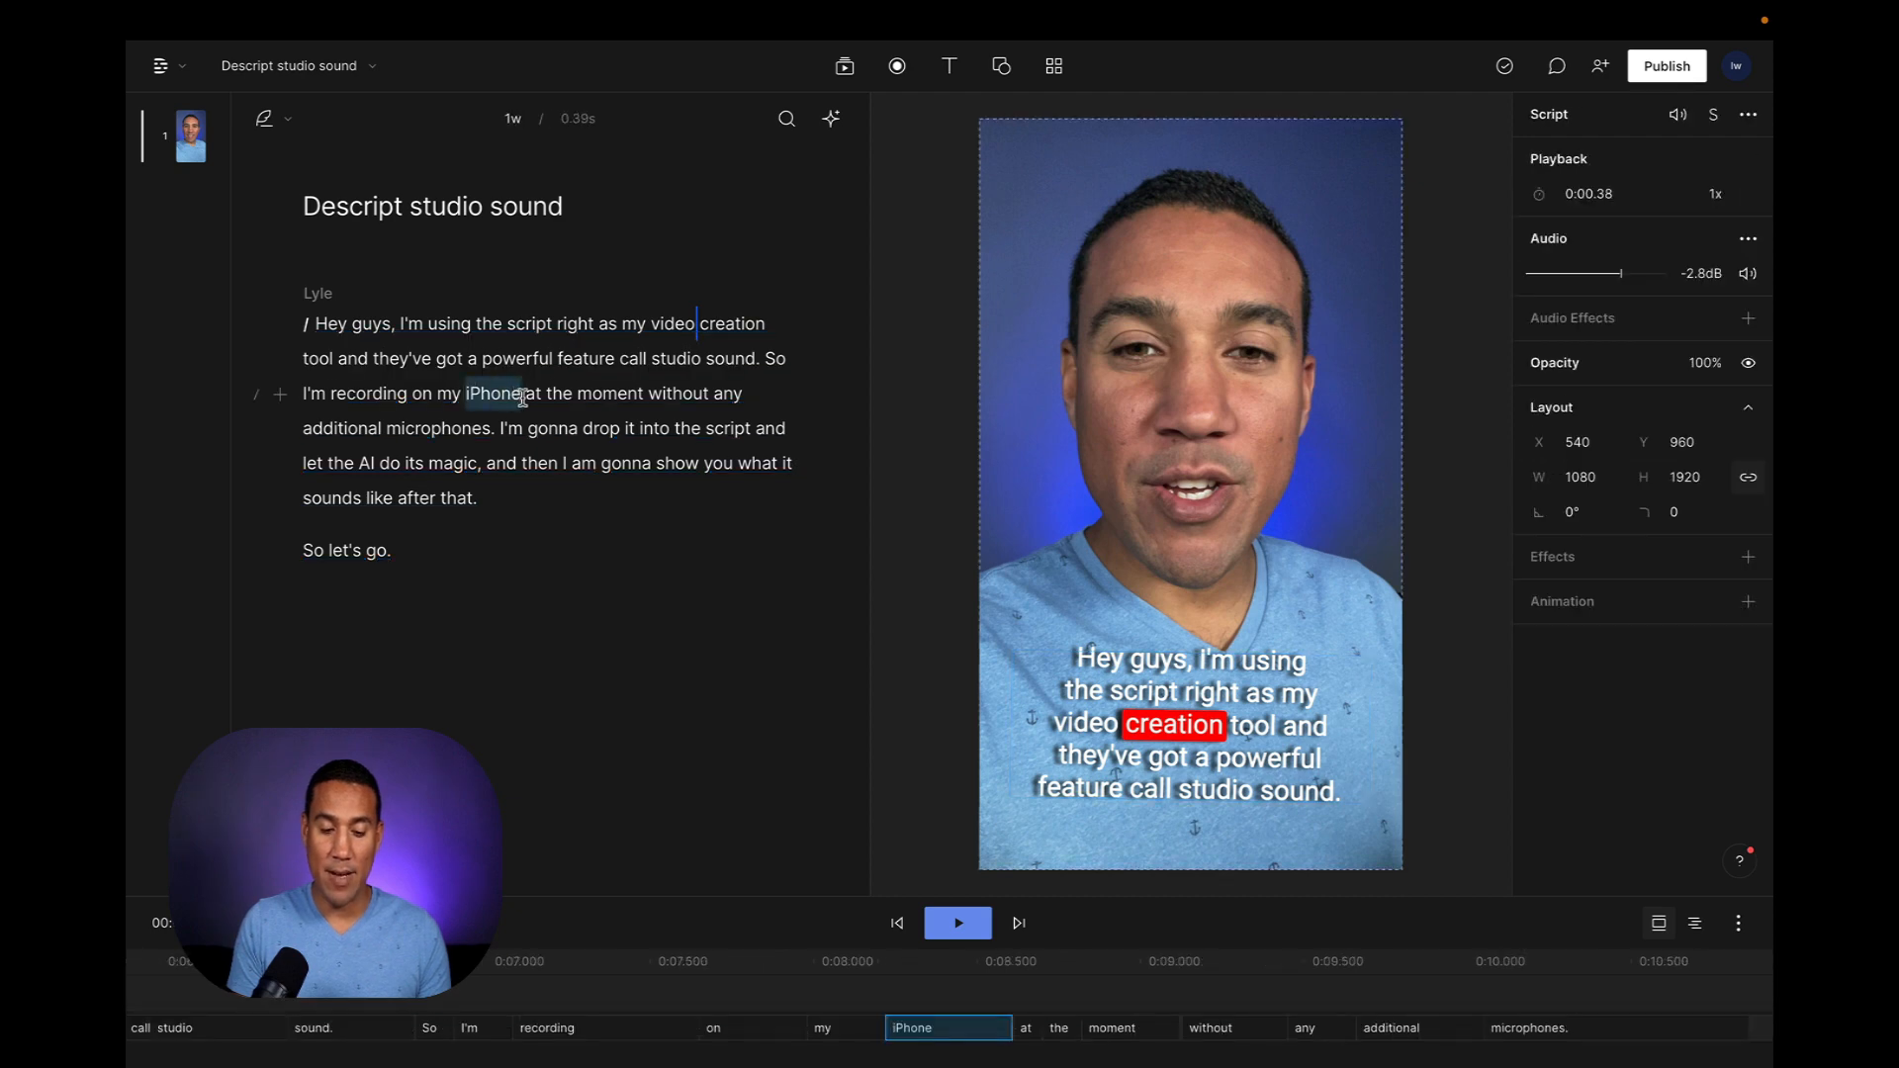
drag(522, 395, 589, 396)
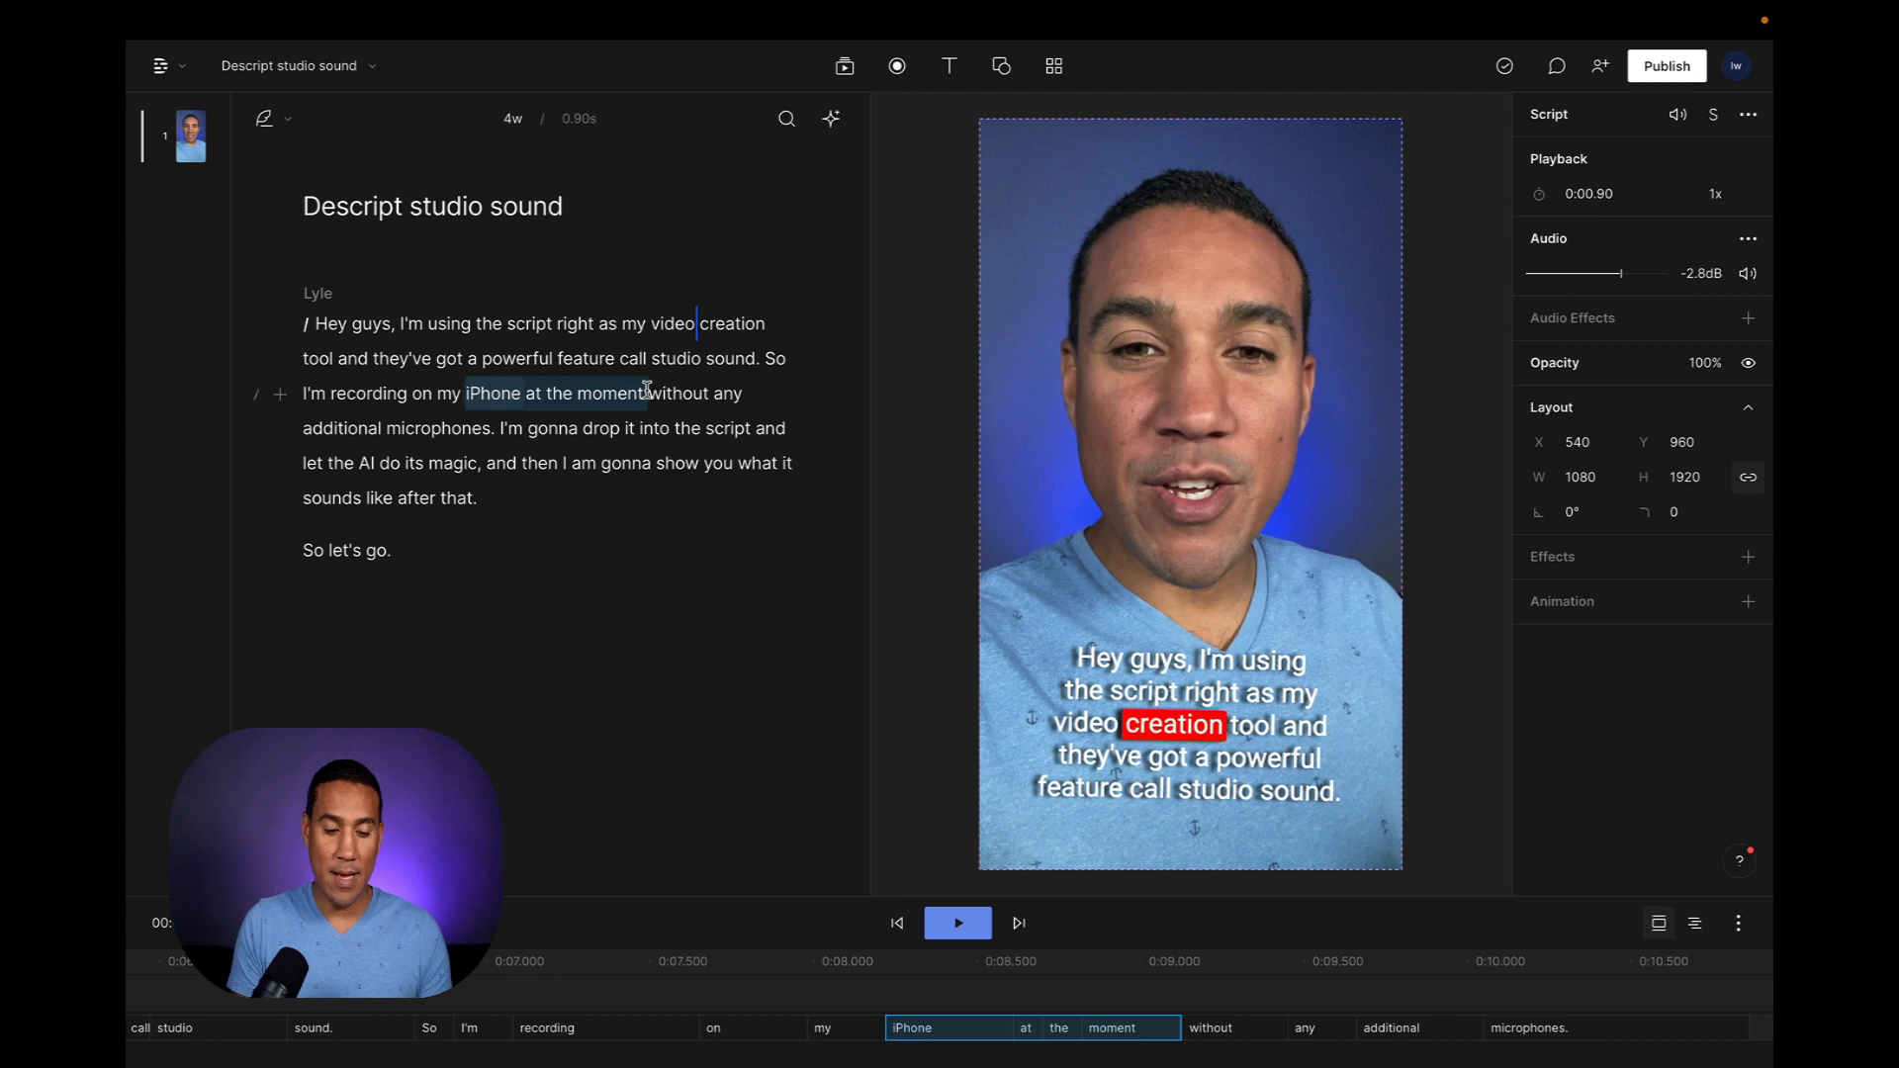
drag(646, 391, 649, 392)
drag(414, 394, 524, 398)
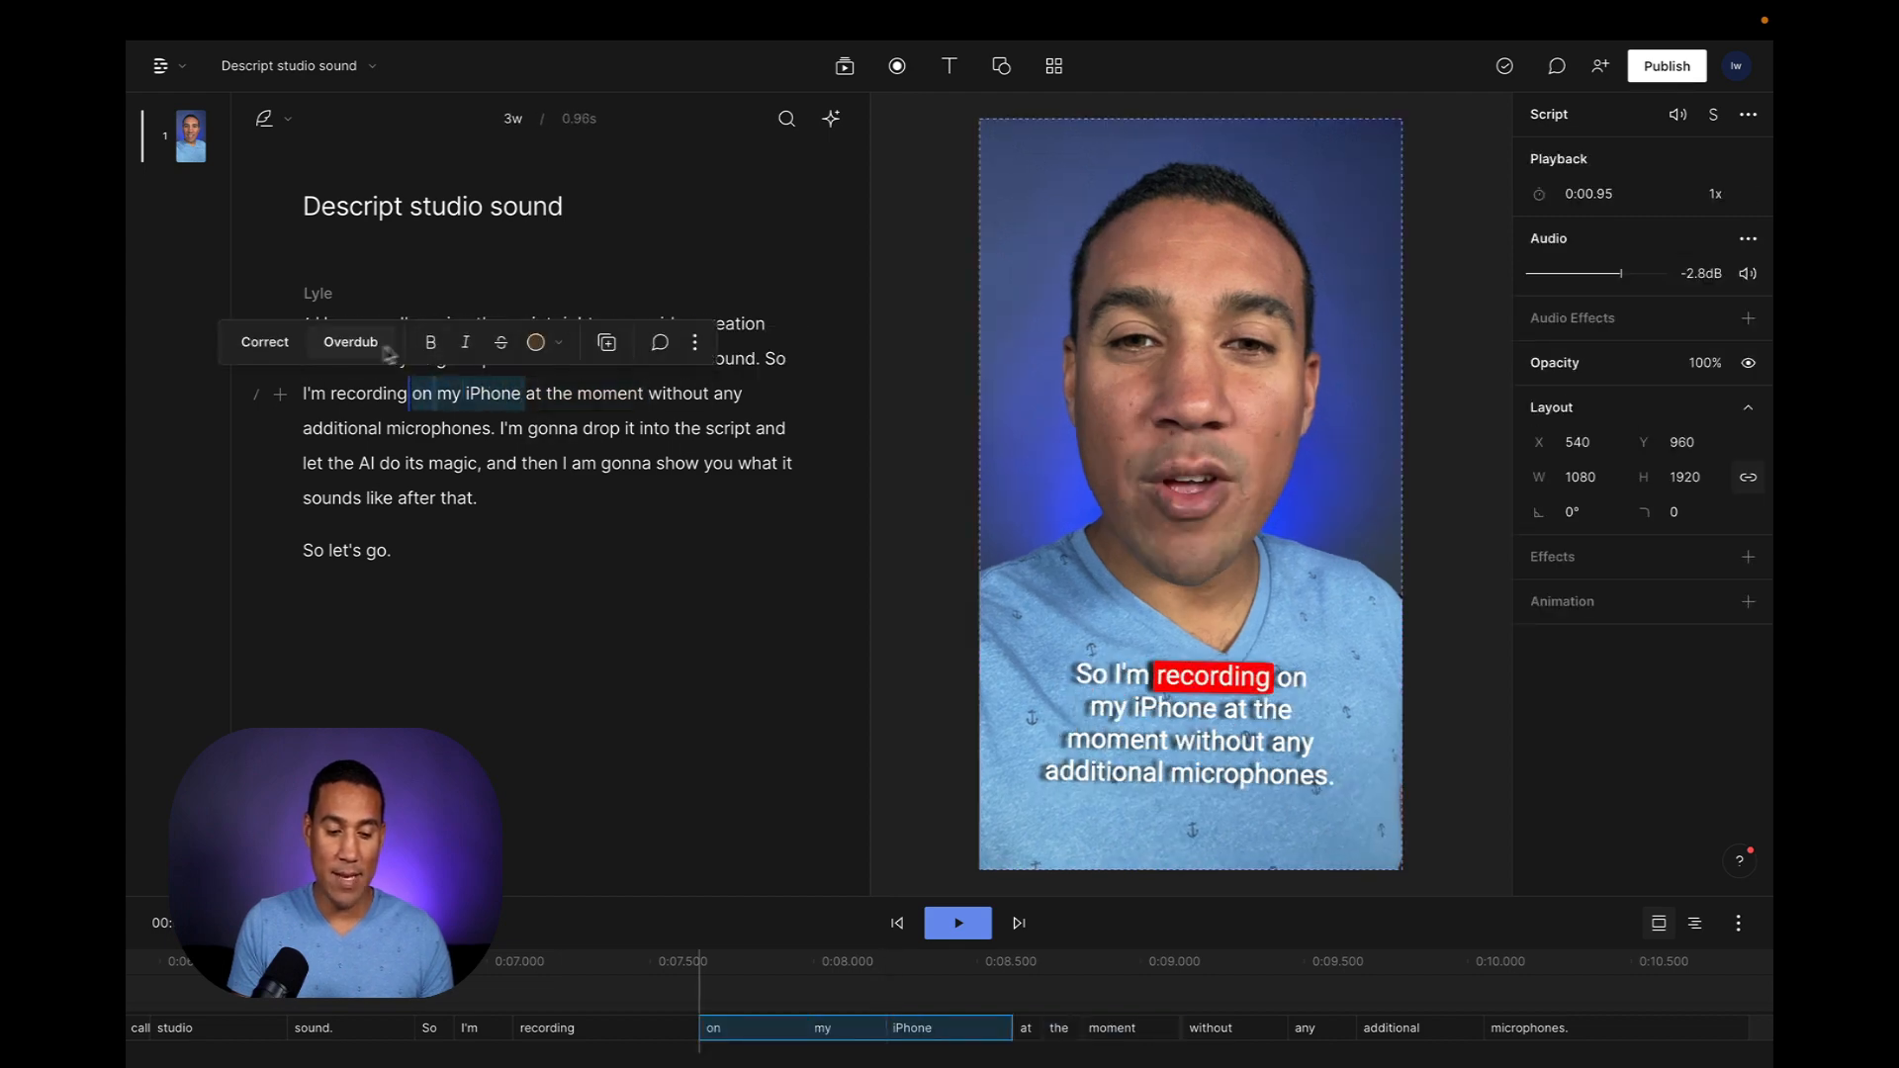
click(503, 343)
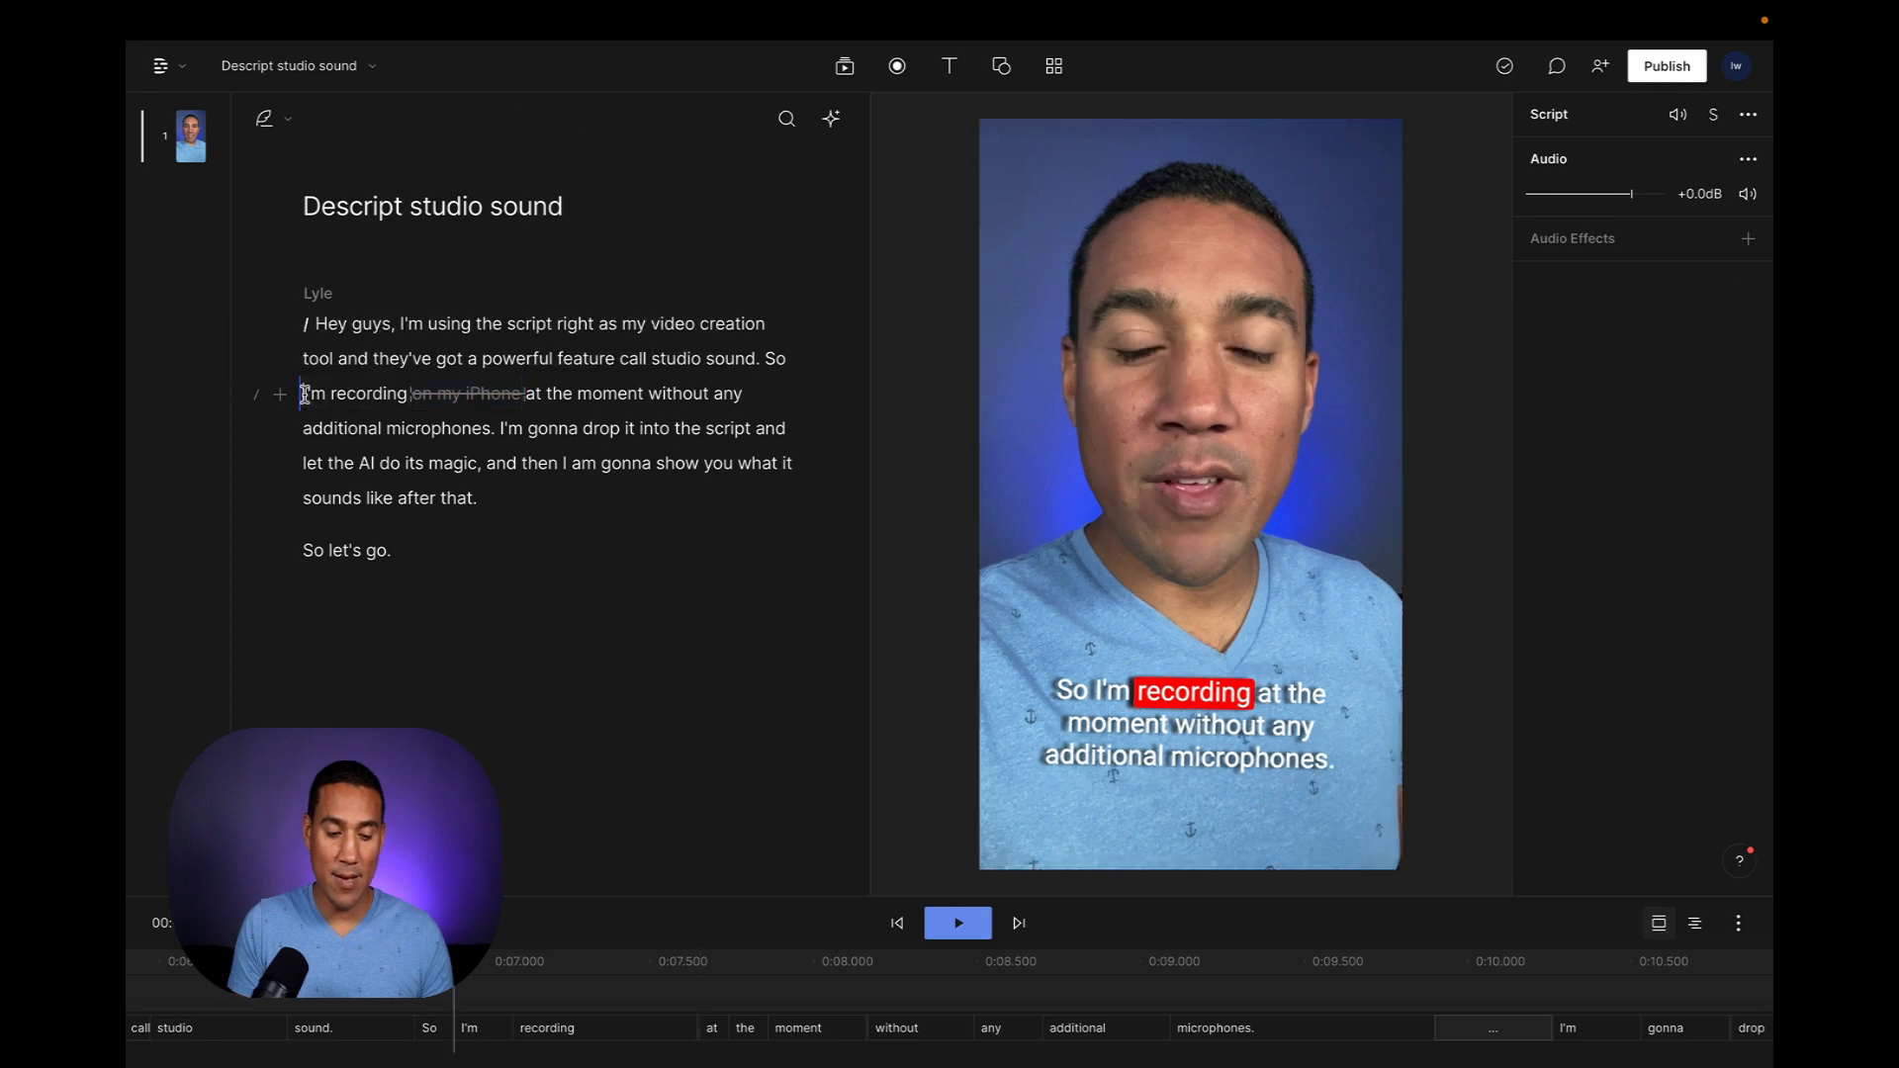
Play the video twice from "I'm recording" to check the cut in the speech and captions, pausing each time
click(956, 924)
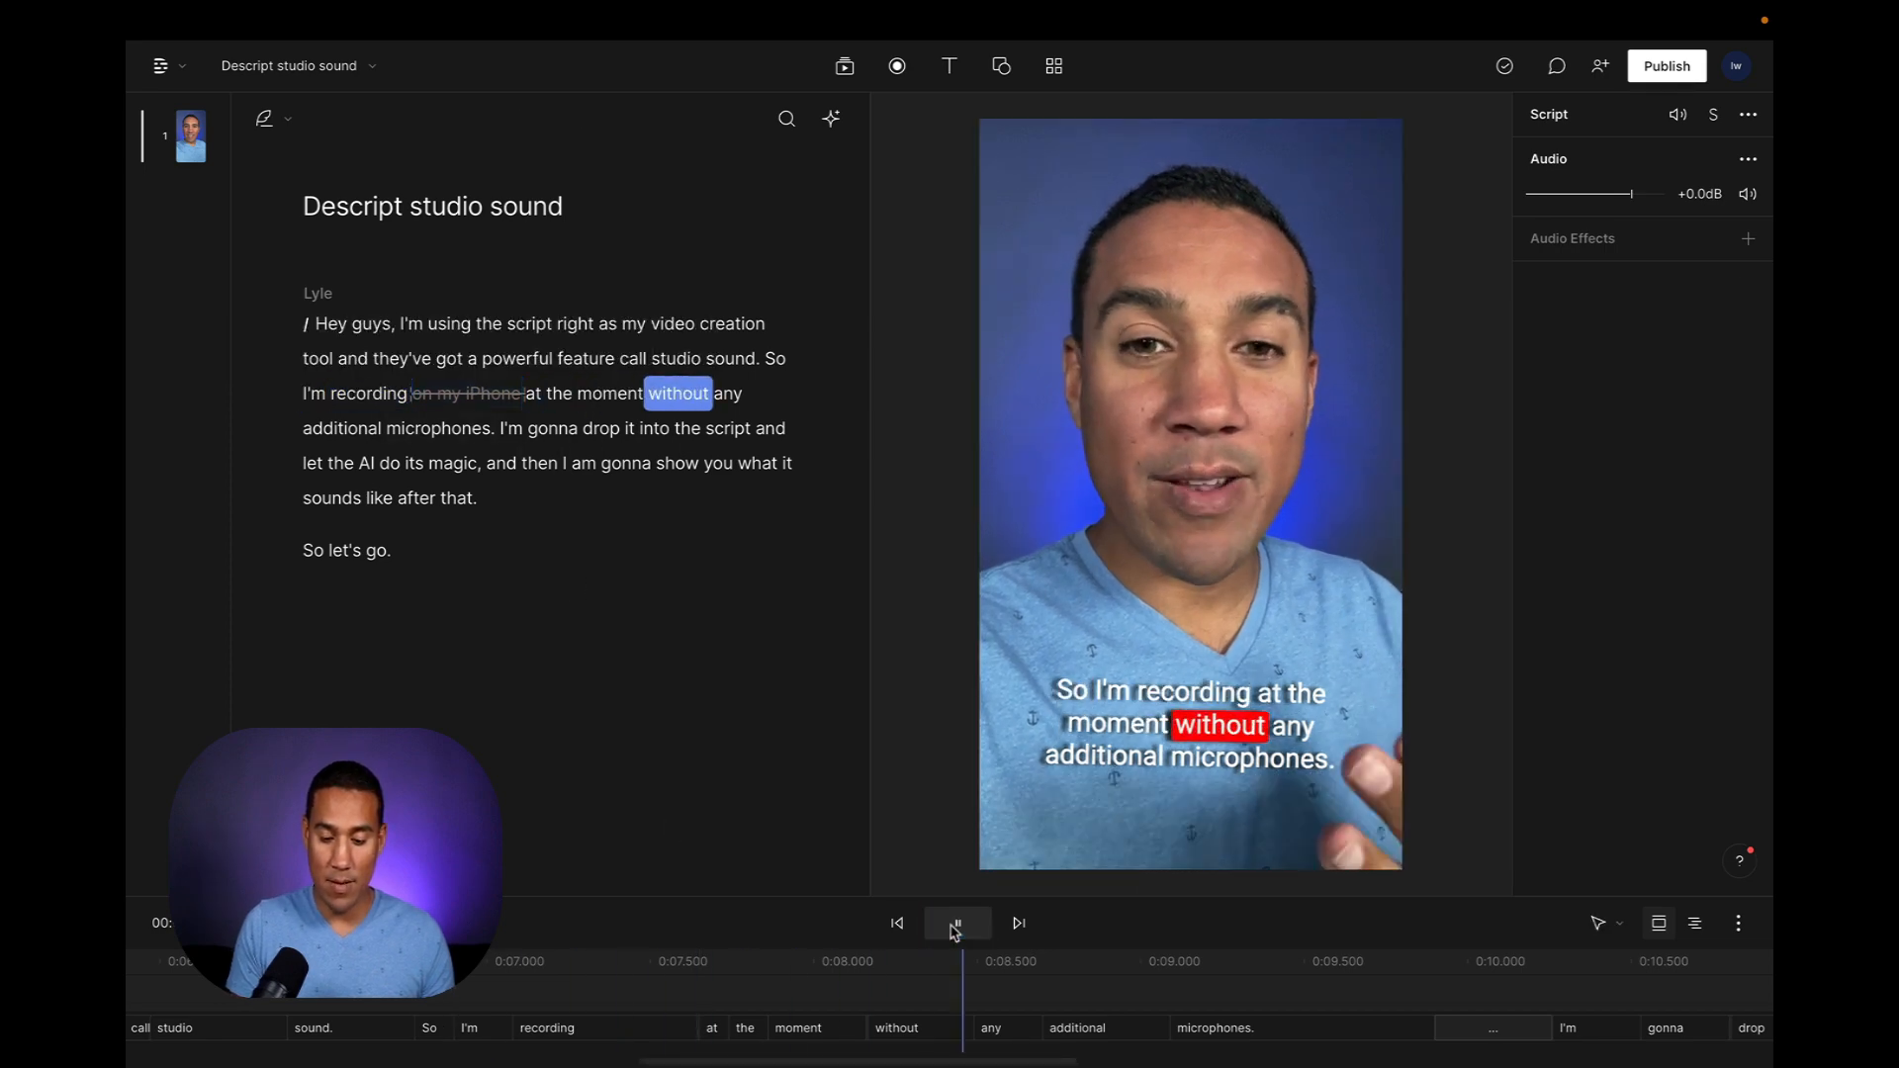
click(957, 926)
click(304, 394)
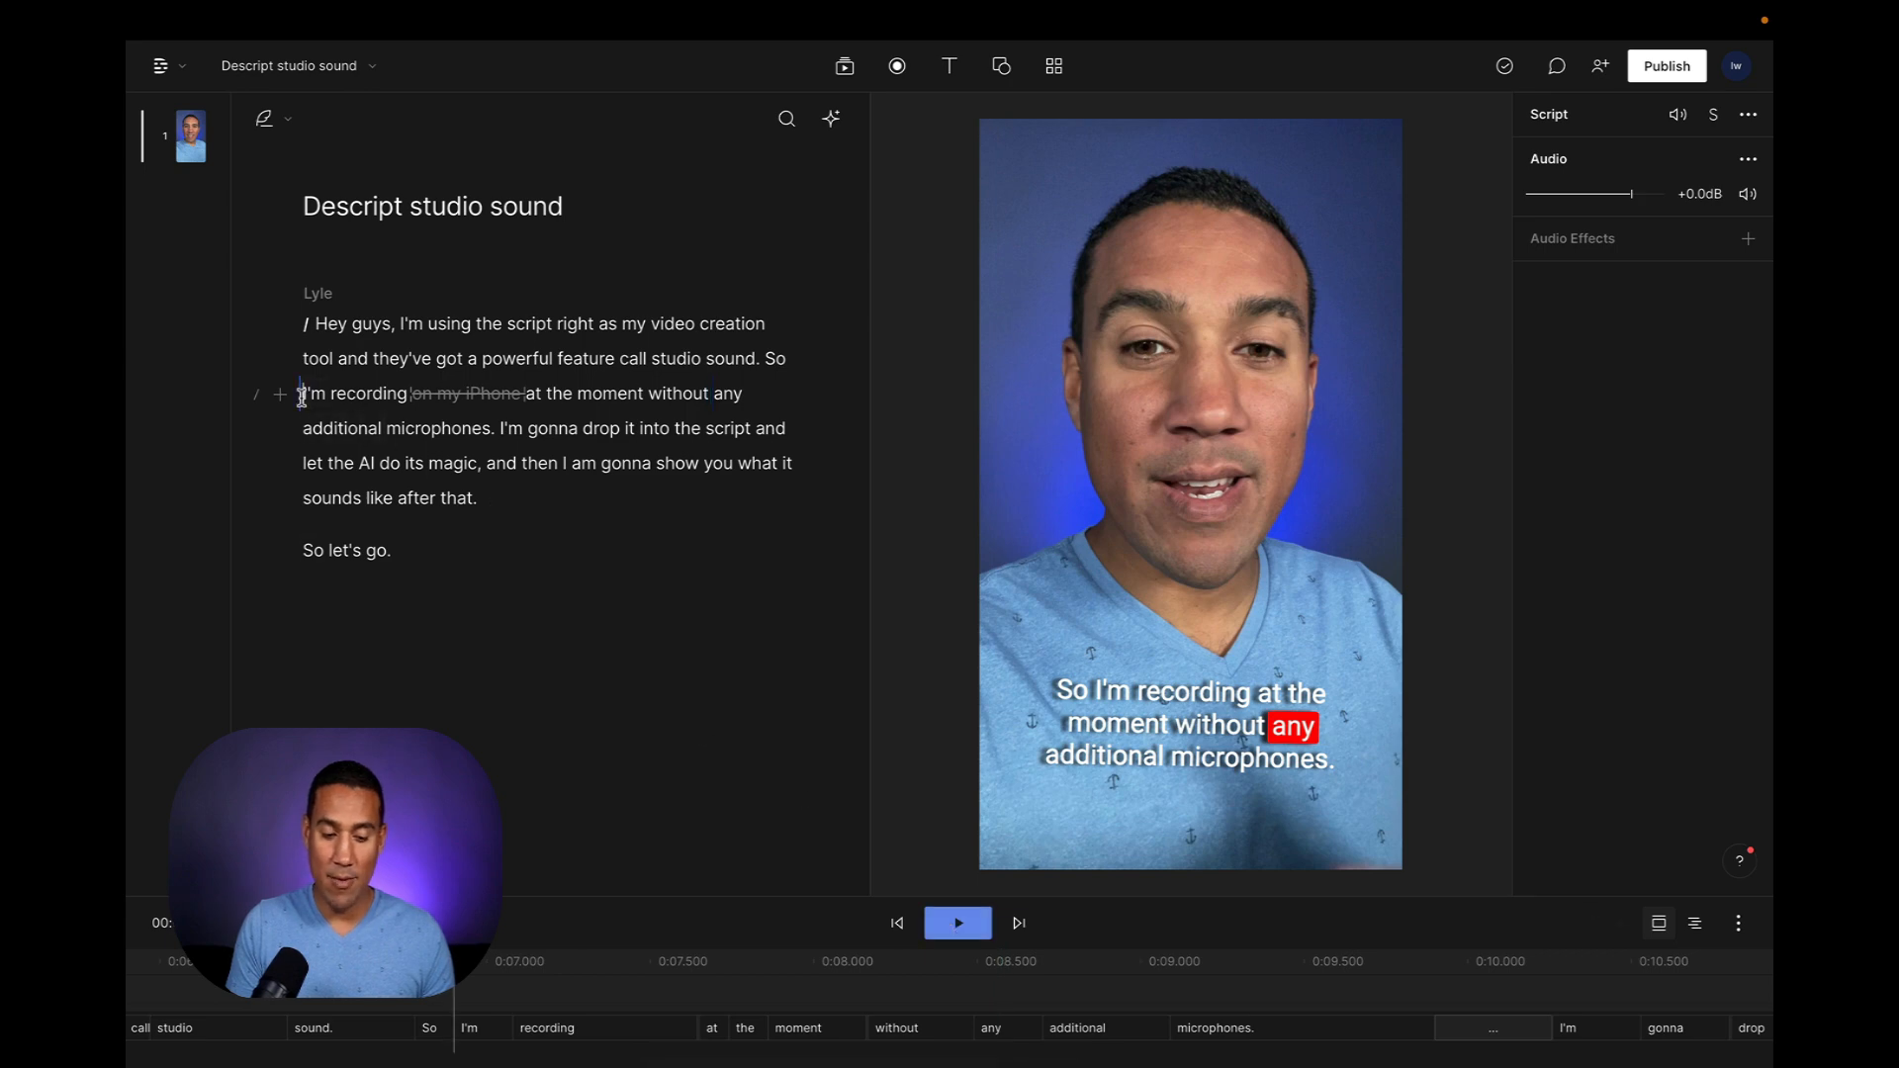
click(957, 924)
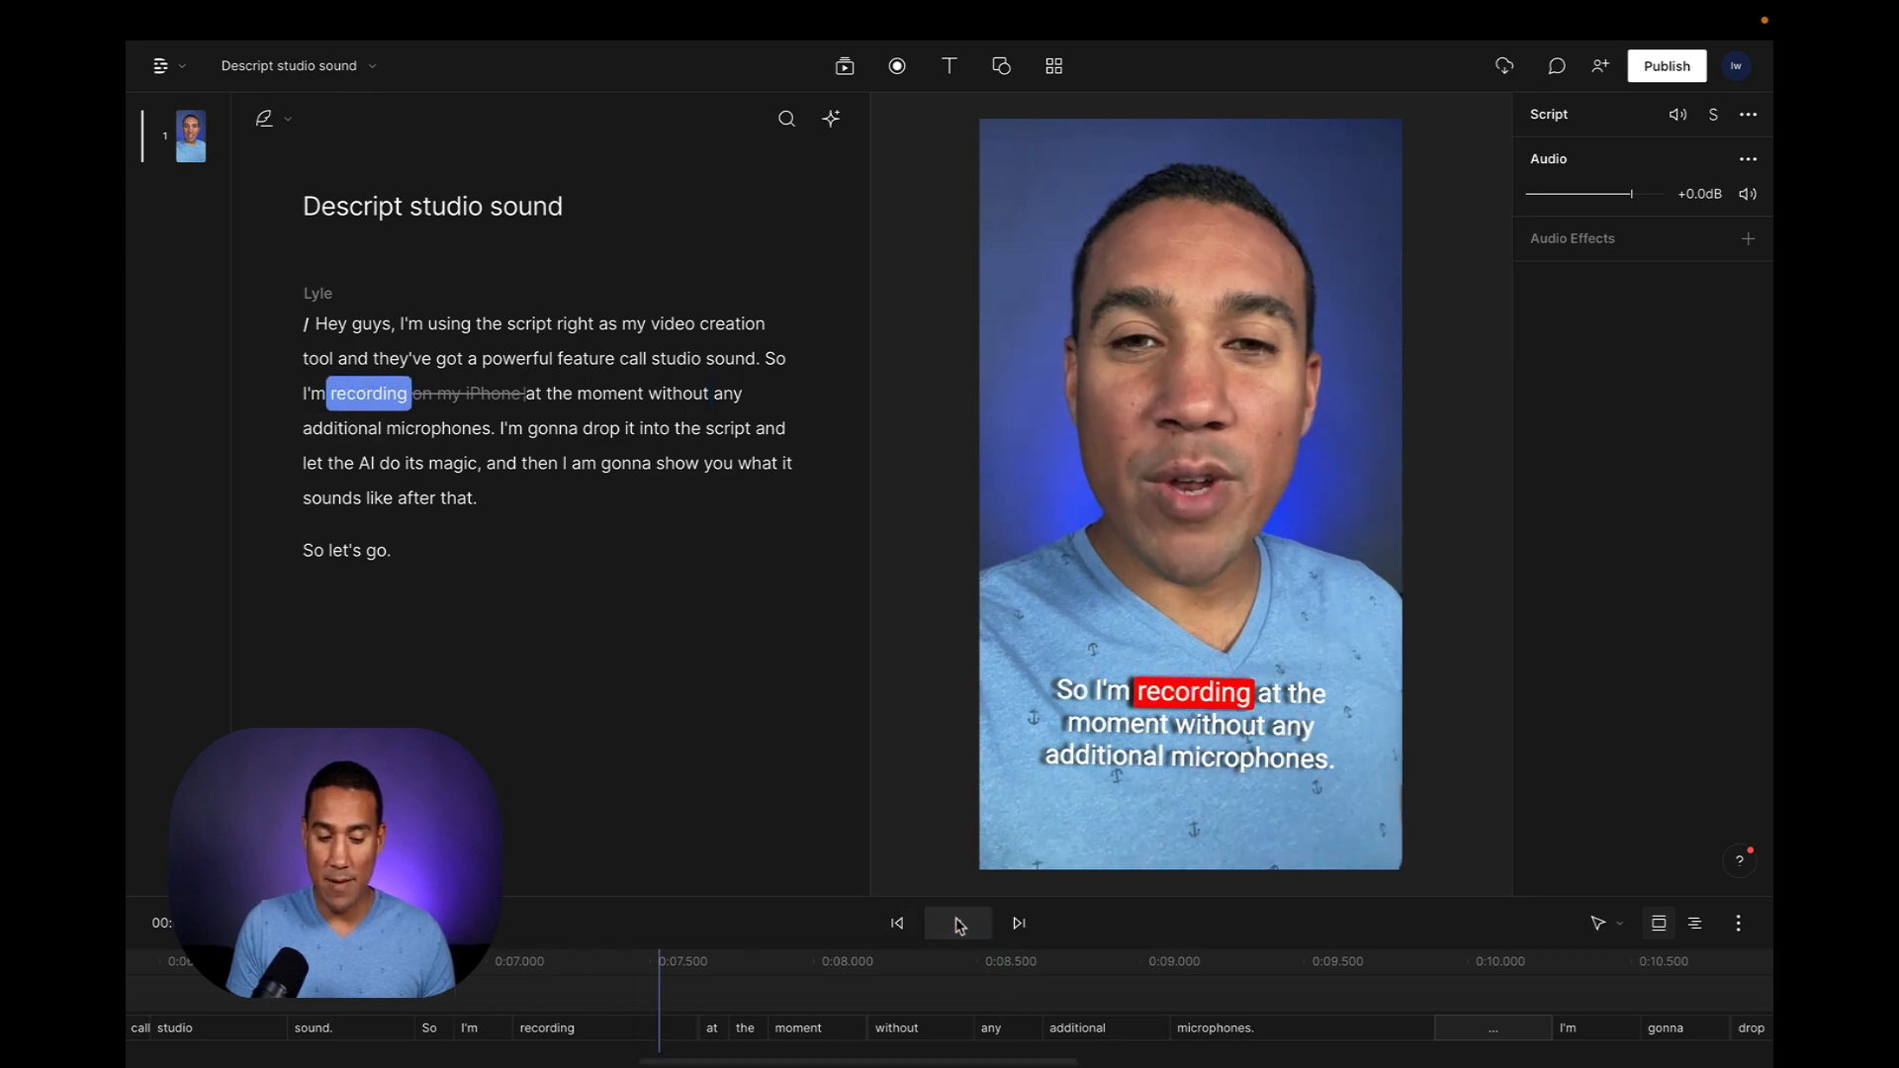
click(958, 924)
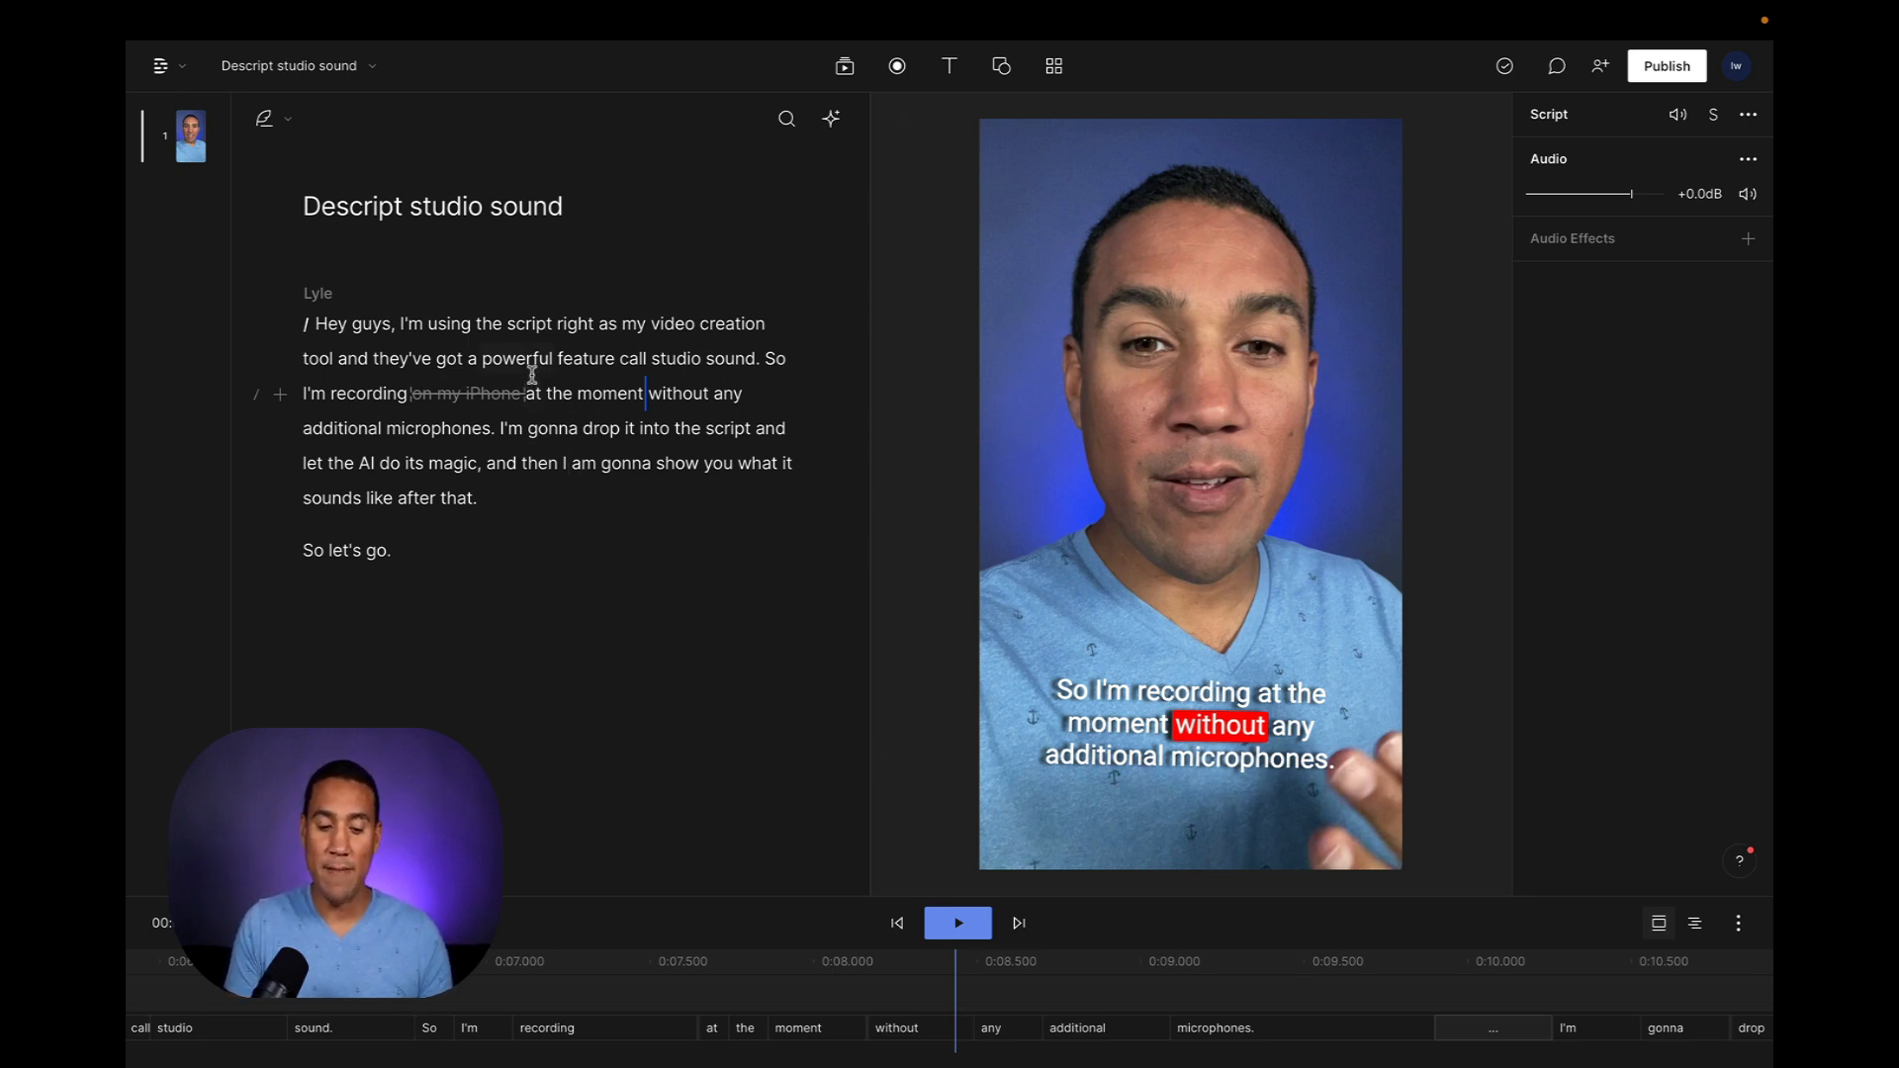
Remove the strikethrough from "on my iPhone" in the script and play that sentence to check it
drag(533, 400, 328, 394)
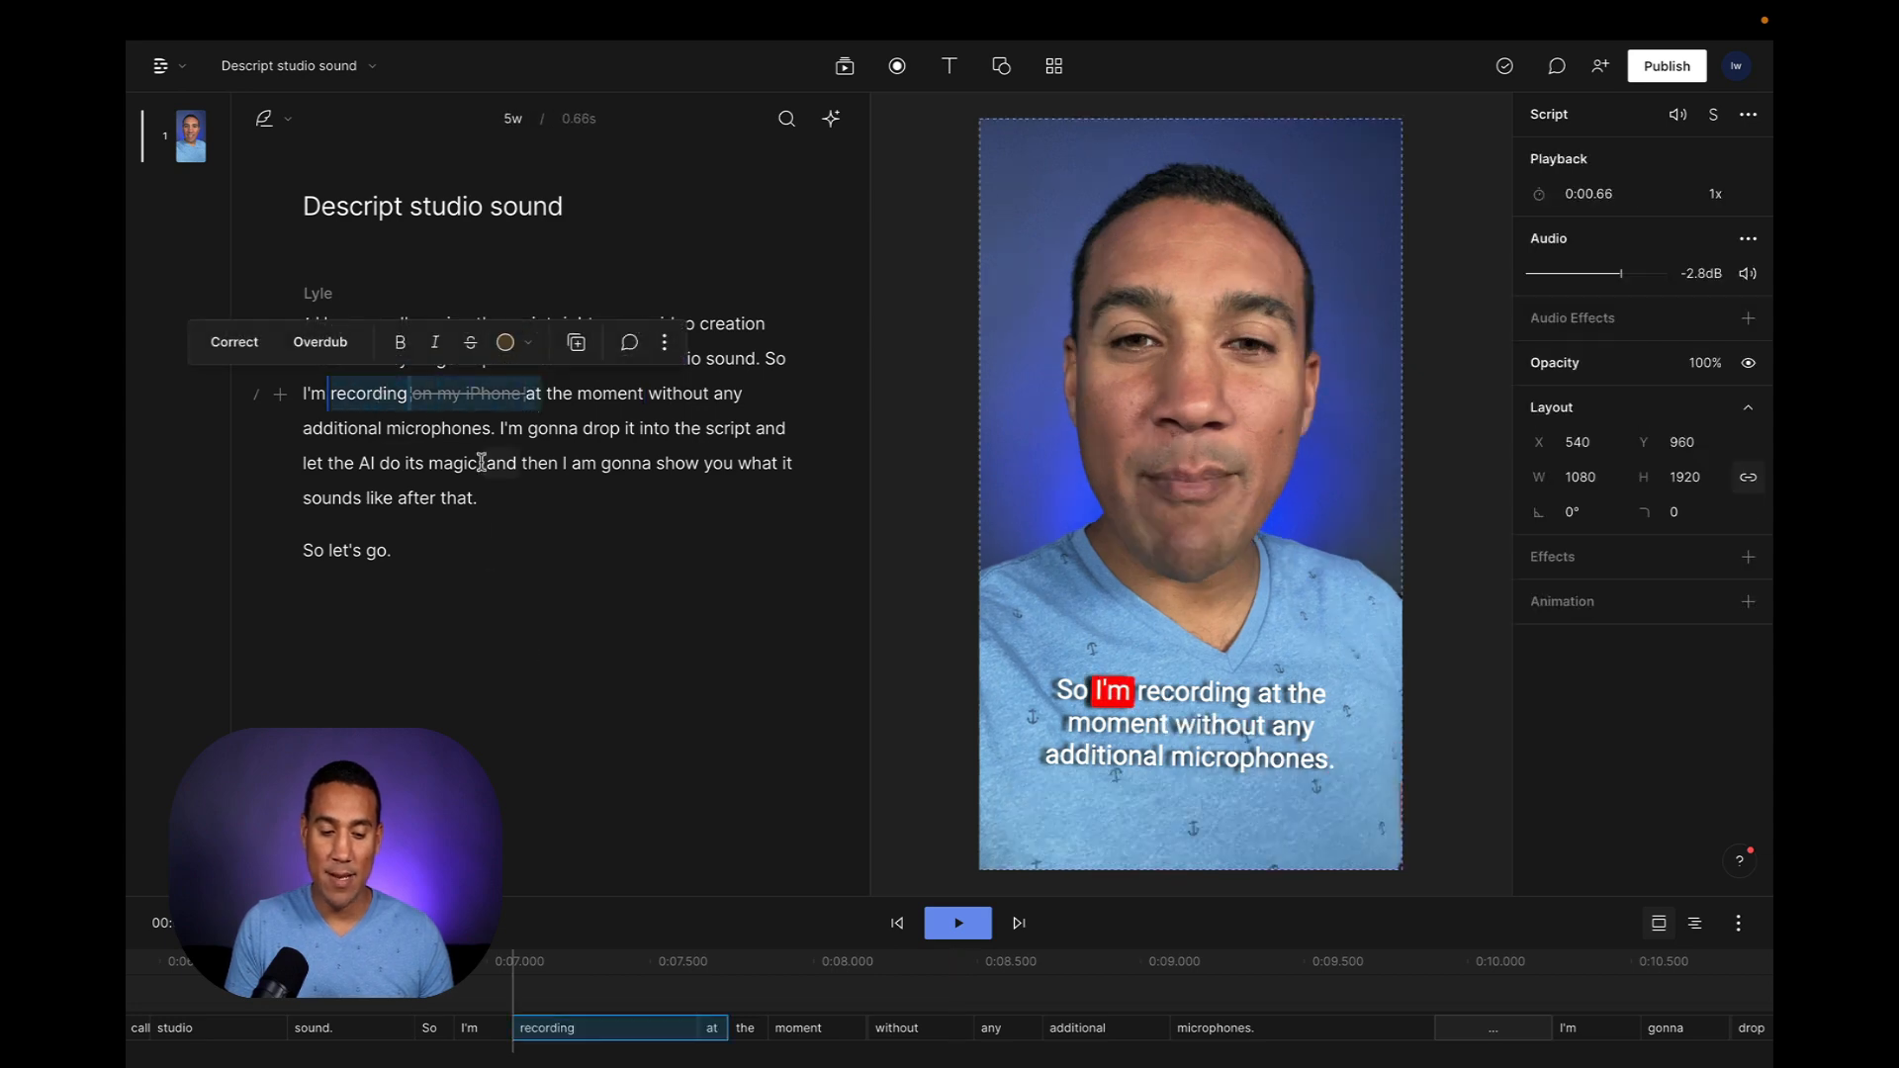
click(471, 348)
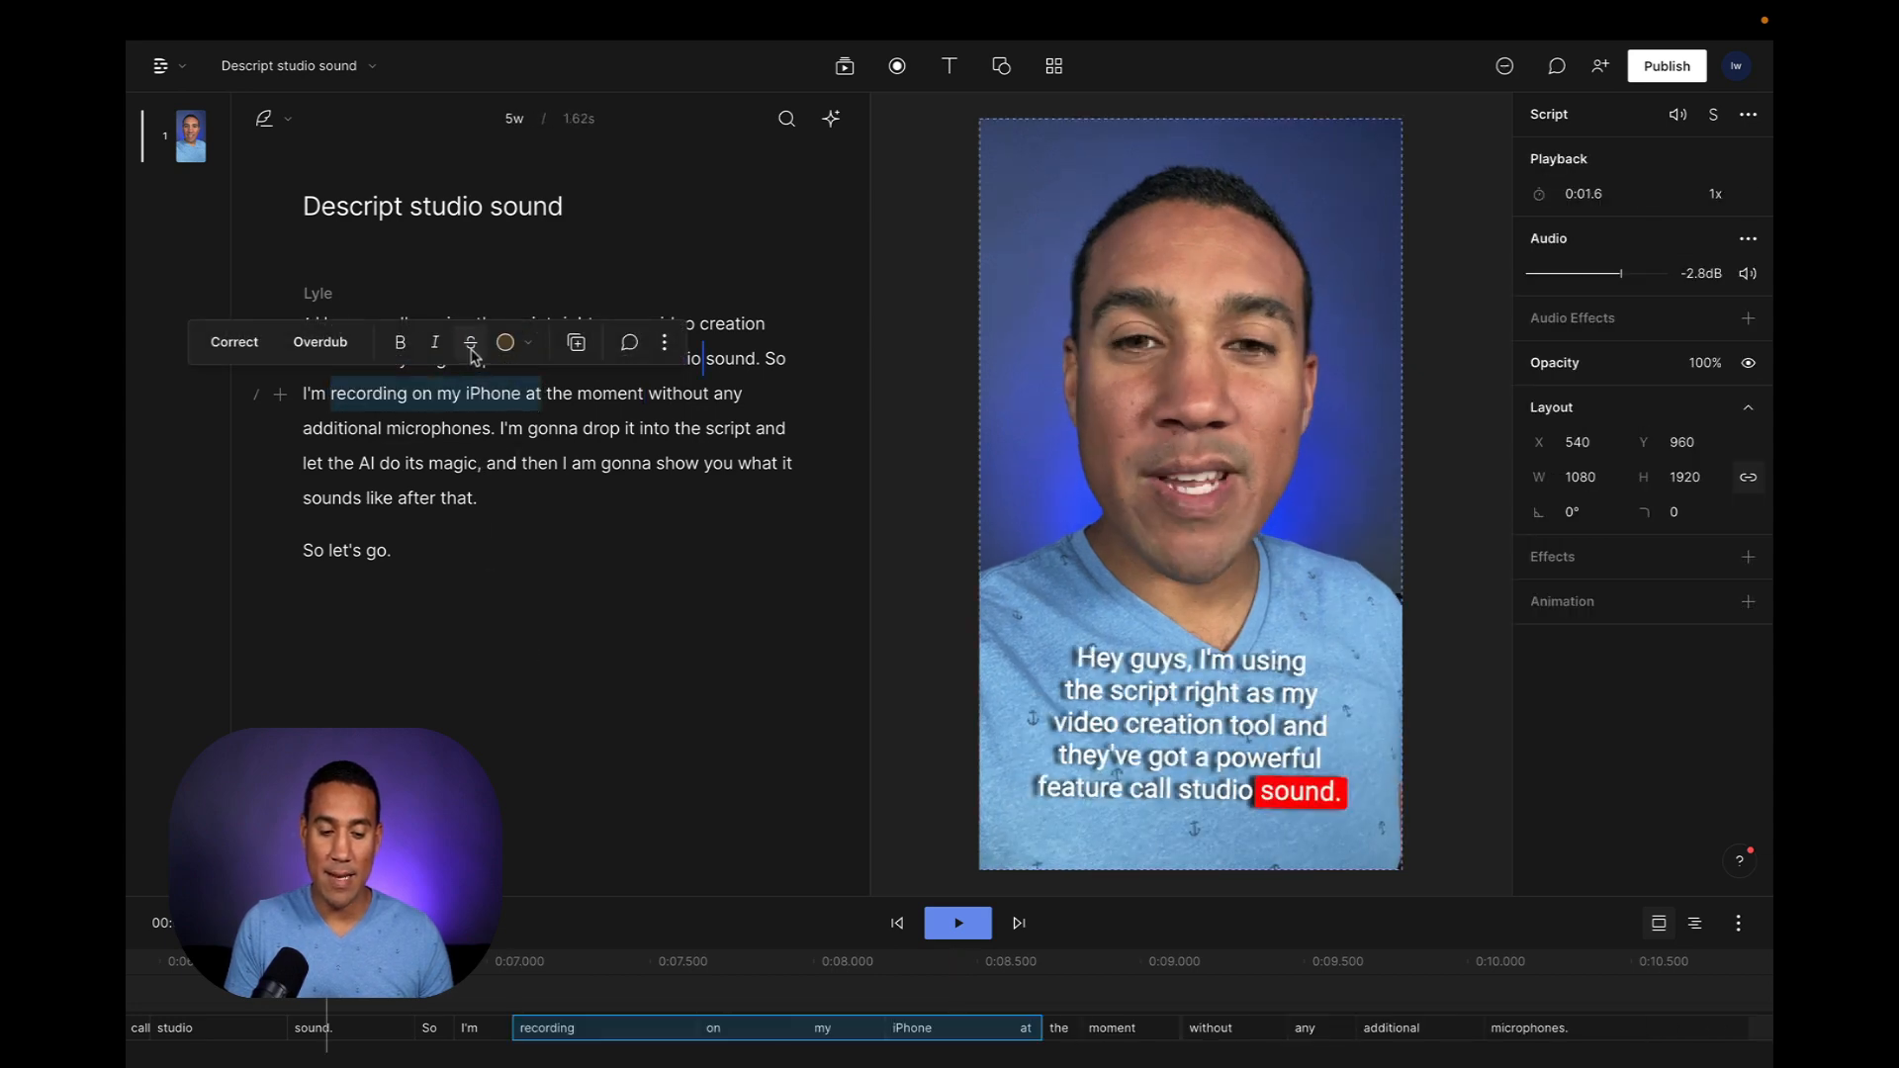
click(301, 393)
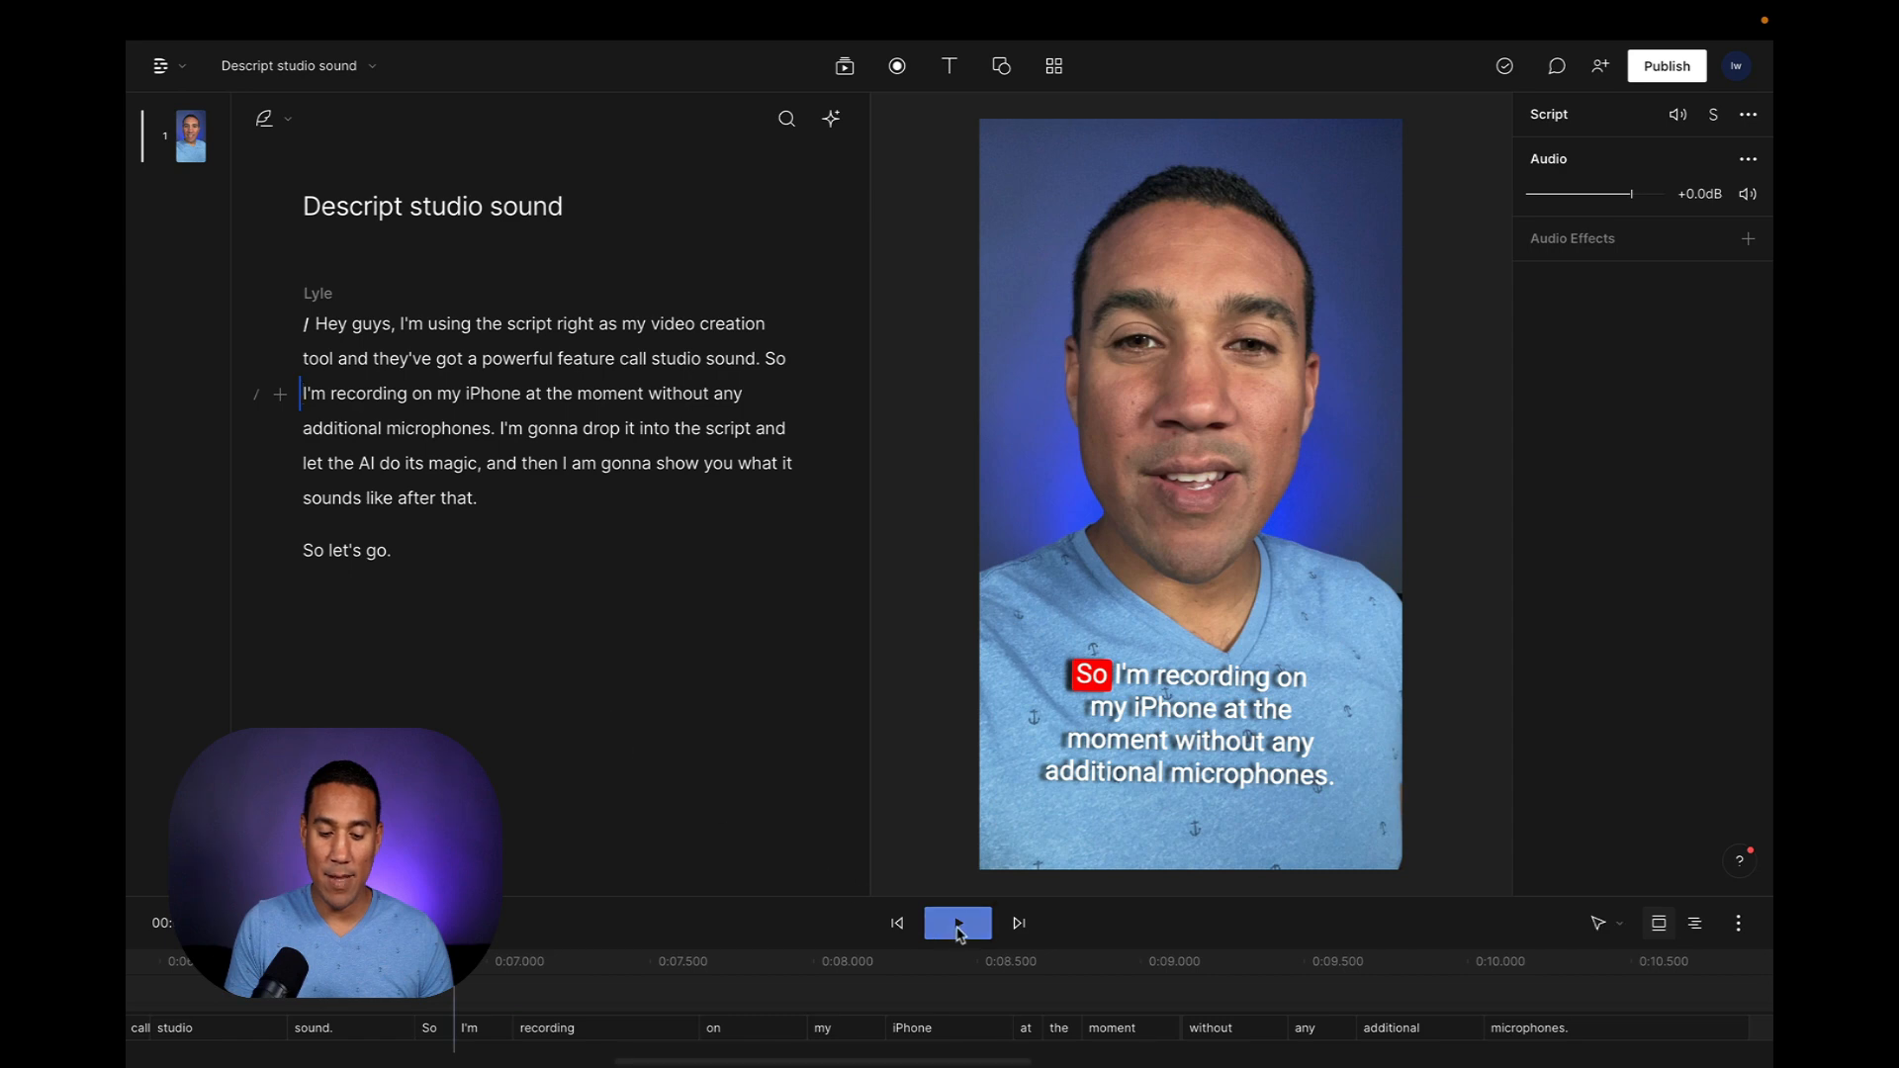
click(957, 926)
click(957, 925)
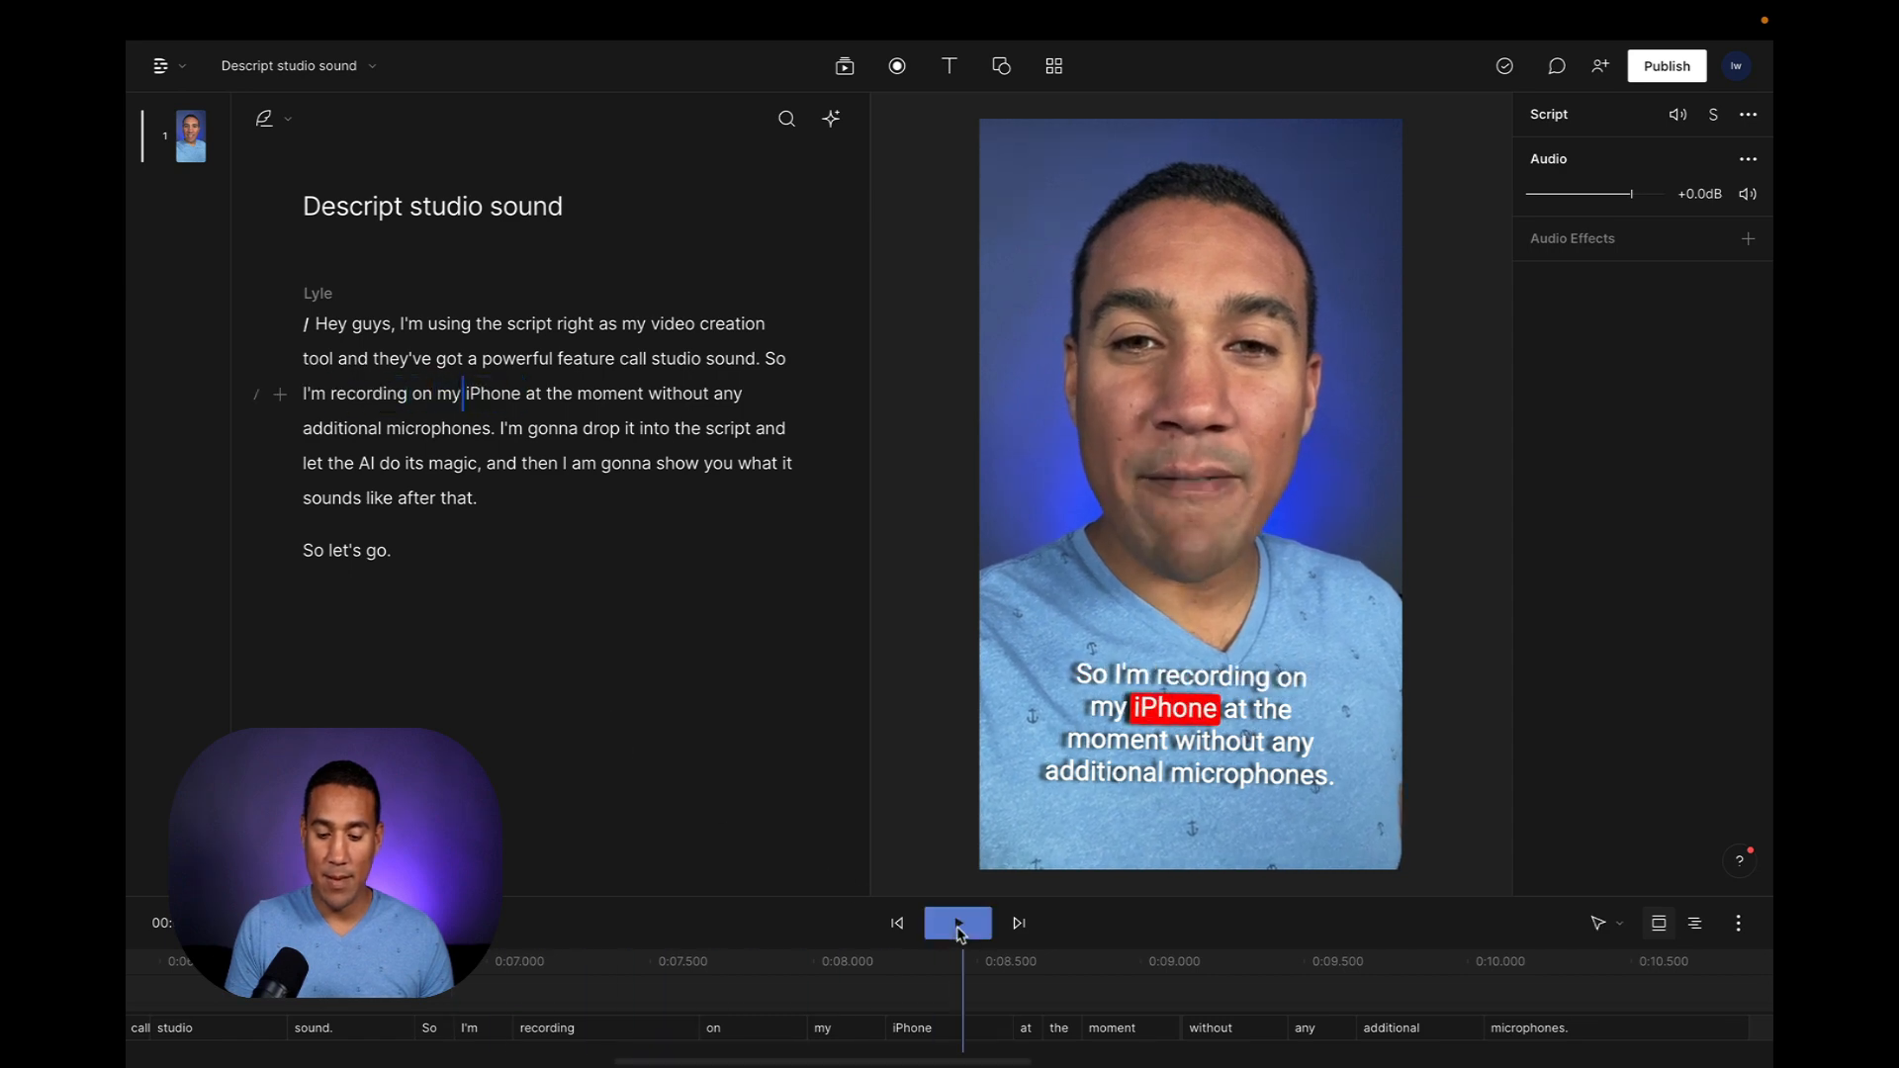